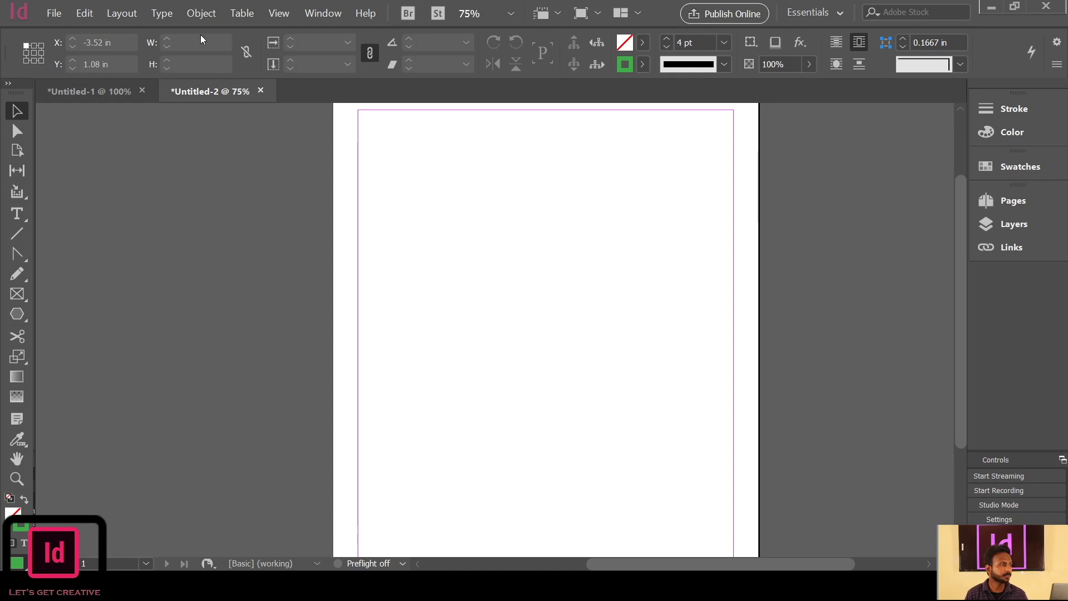
{"action": "left_click", "coordinate": [21, 129]}
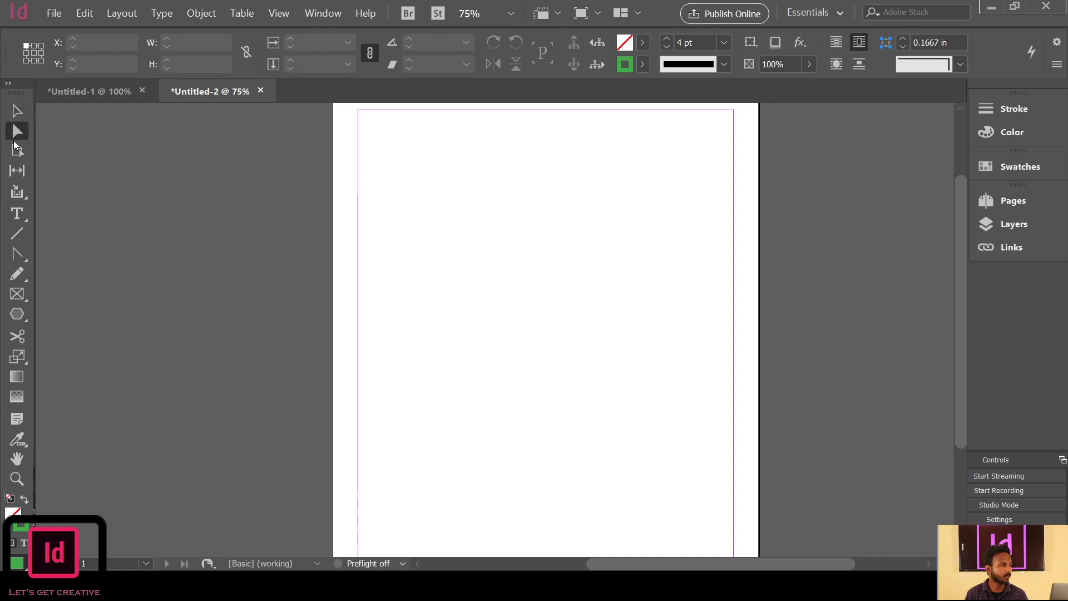
{"action": "left_click", "coordinate": [19, 213]}
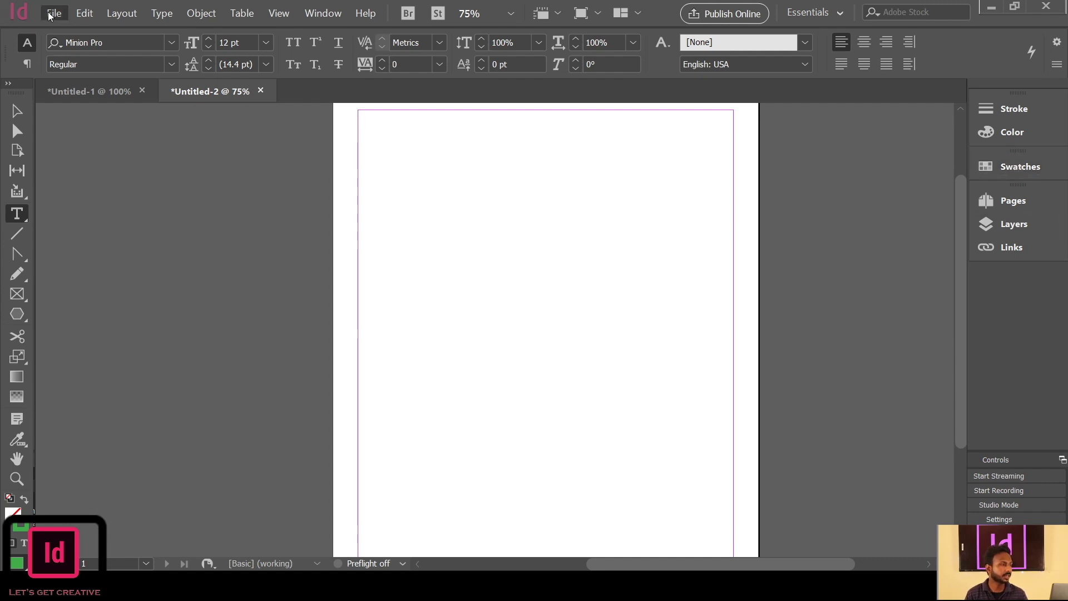
Create a new landscape document with the last-used settings and show it at 100%.
{"action": "key", "text": "ctrl+n"}
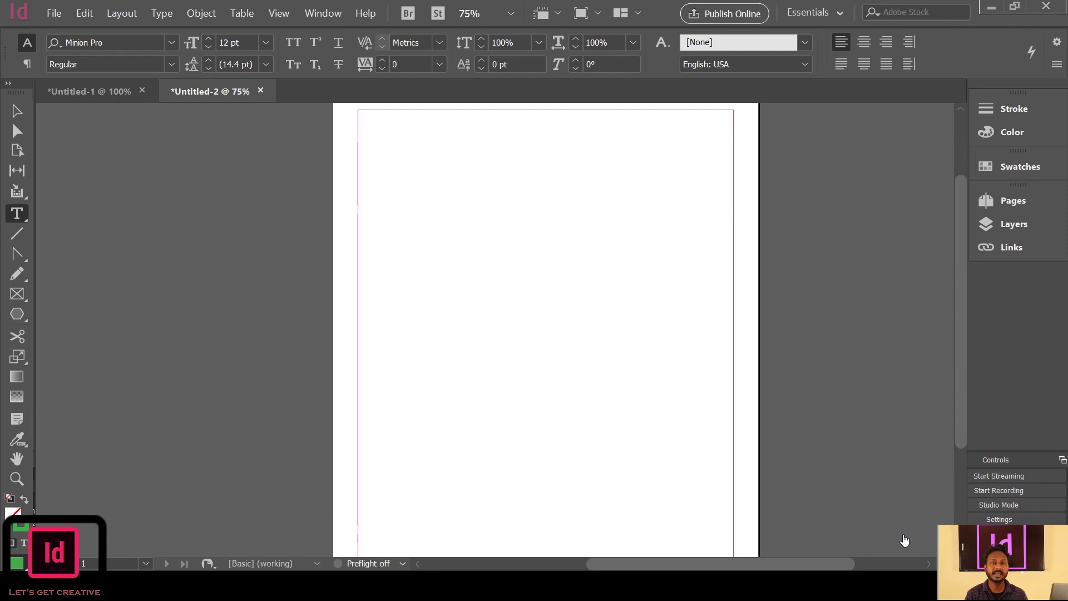
{"action": "key", "text": "ctrl+alt+n"}
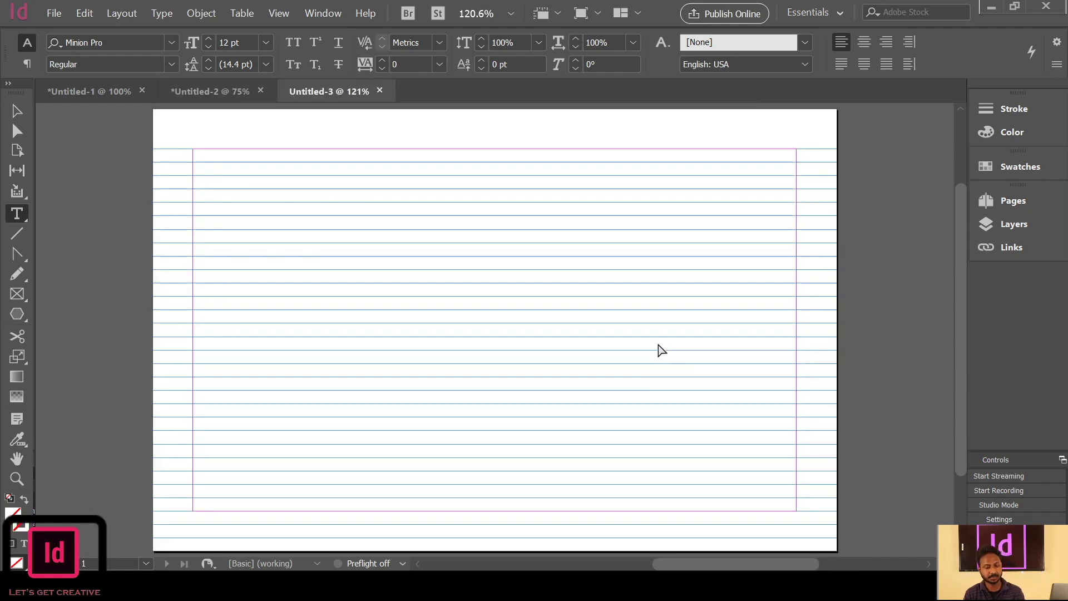
{"action": "key", "text": "ctrl+minus"}
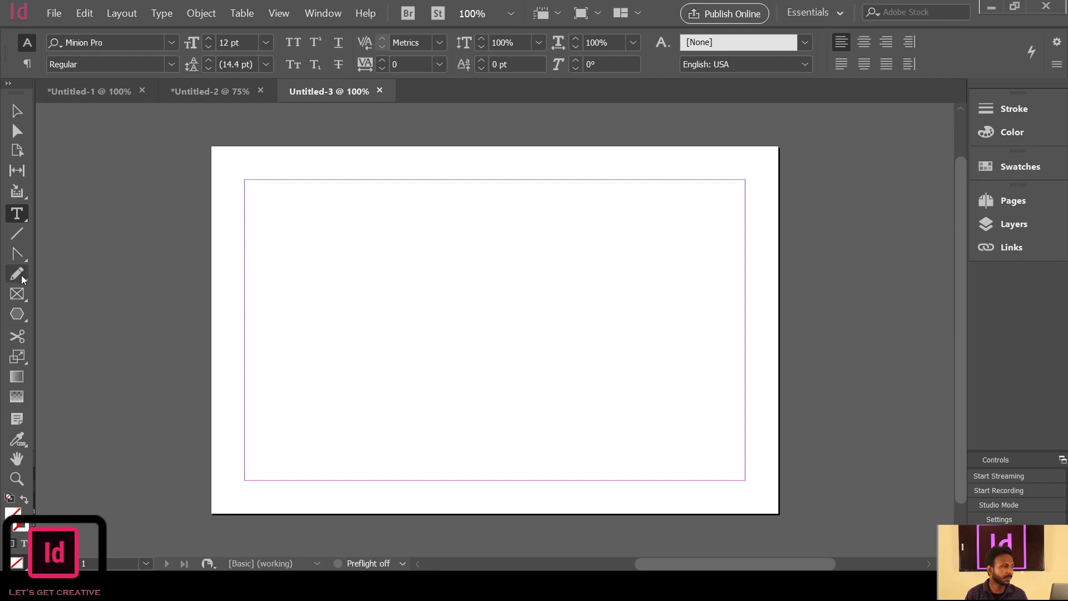
{"action": "left_click", "coordinate": [23, 318]}
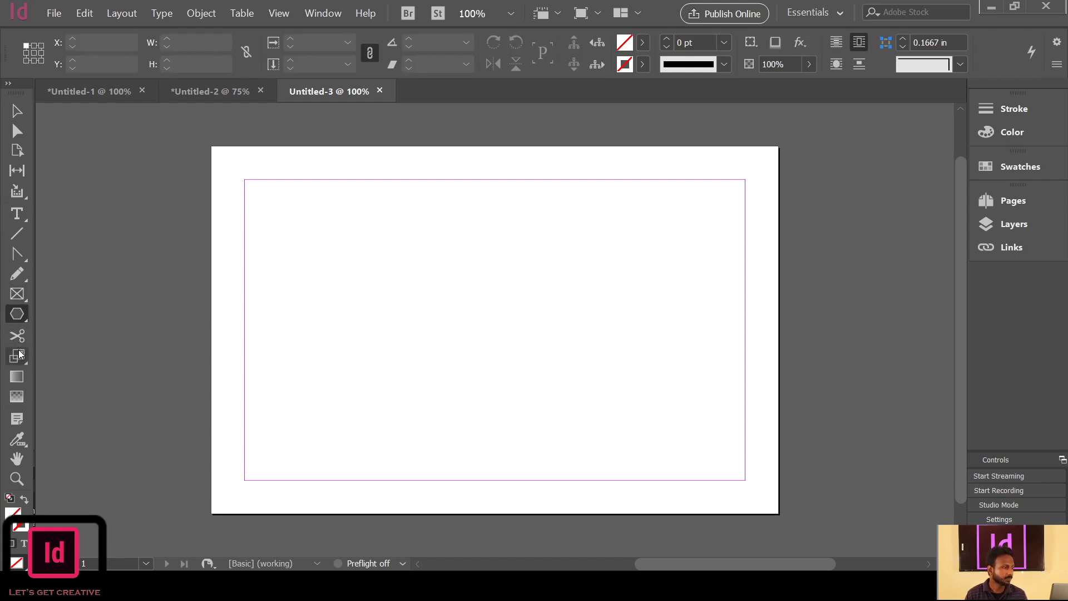
{"action": "left_click", "coordinate": [16, 111]}
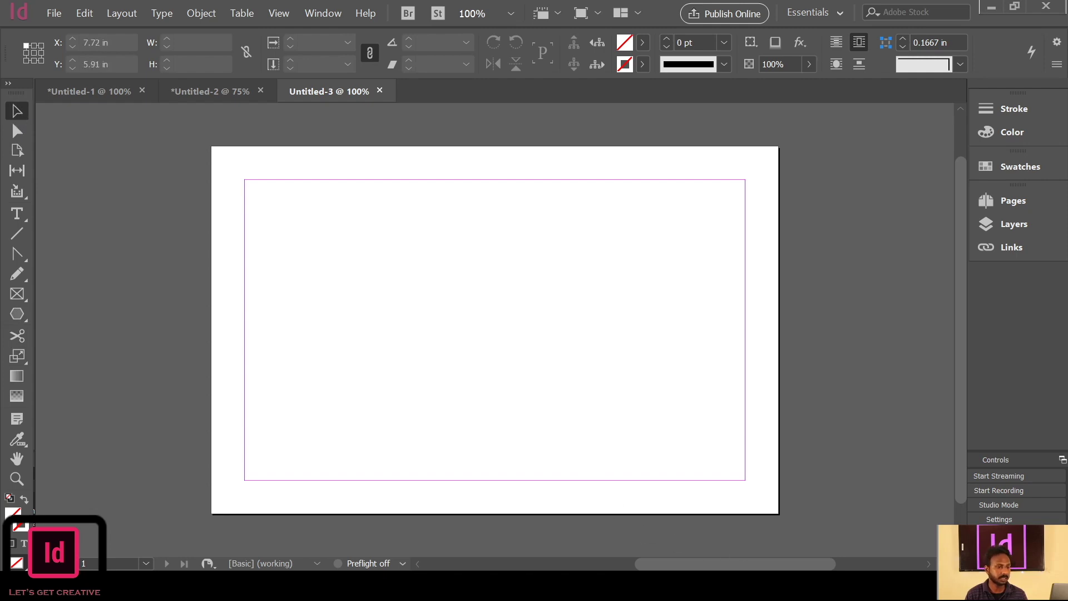
{"action": "left_click", "coordinate": [728, 585]}
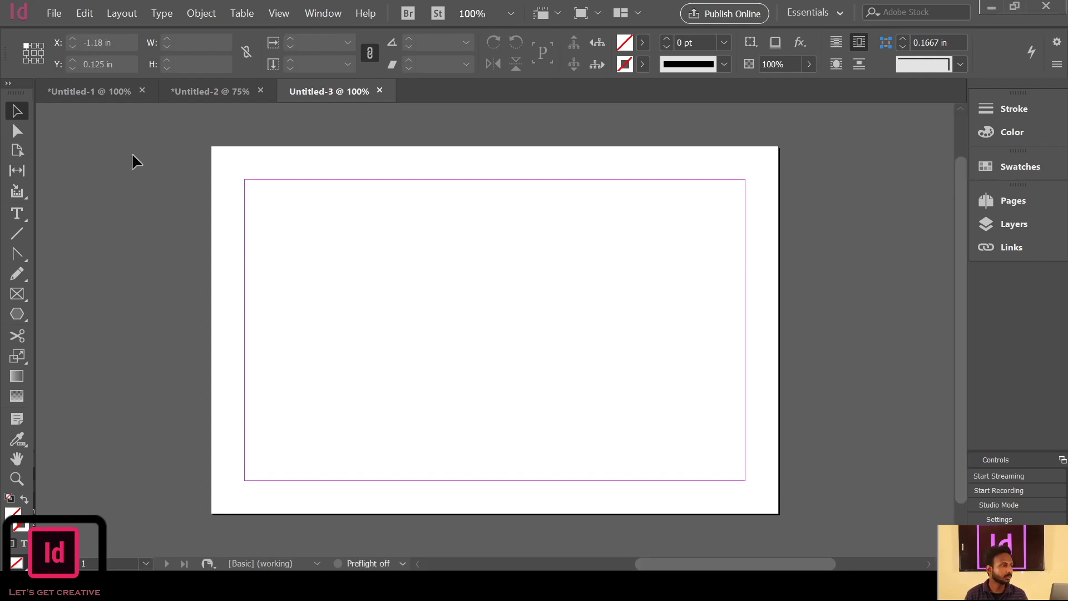
Create a text frame about 3.1 in wide and 0.56 in high near the page's upper margin, reading HI EVERY ONE.
{"action": "left_click", "coordinate": [17, 214]}
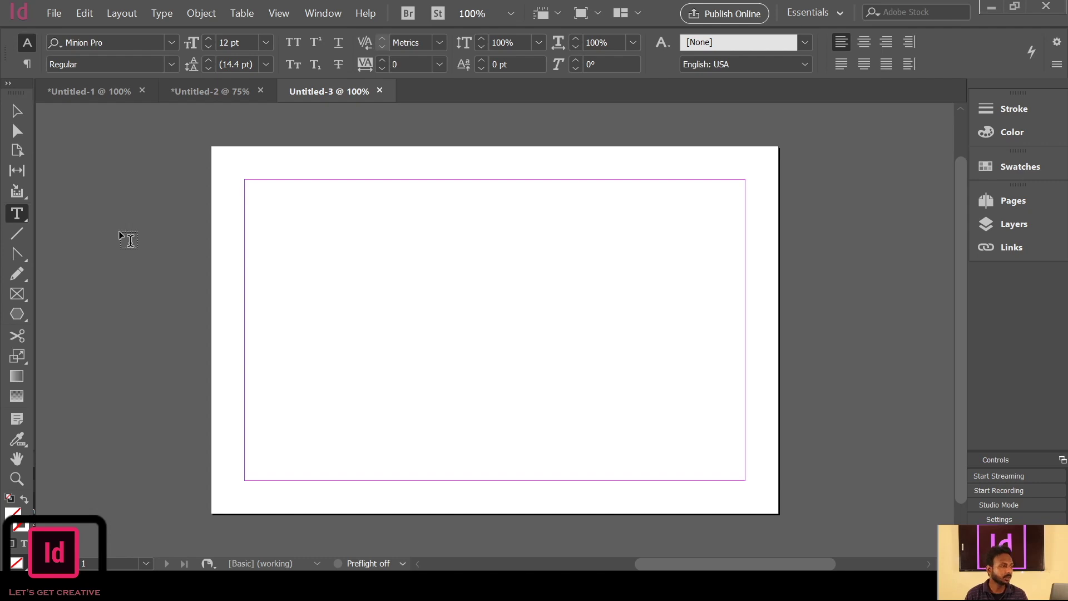
{"action": "left_click", "coordinate": [327, 242]}
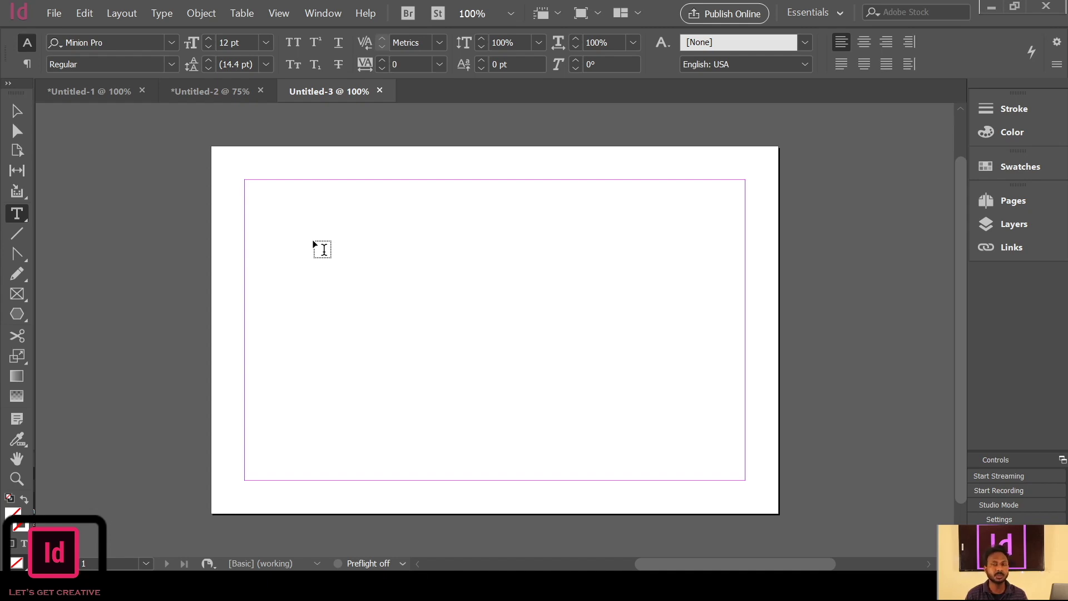
{"action": "left_click_drag", "start_coordinate": [303, 224], "coordinate": [510, 262]}
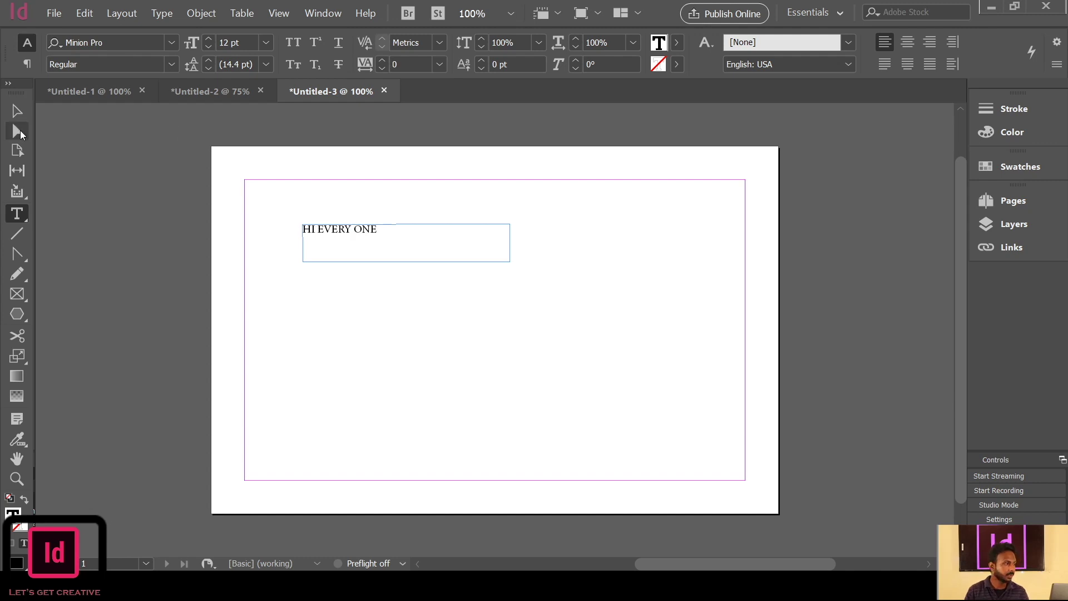
Move the HI EVERY ONE frame to about X 2.2 in, Y 1.375 in and shrink it to about 1.24 by 0.355 in.
{"action": "left_click", "coordinate": [16, 111]}
{"action": "left_click_drag", "start_coordinate": [354, 228], "coordinate": [409, 242]}
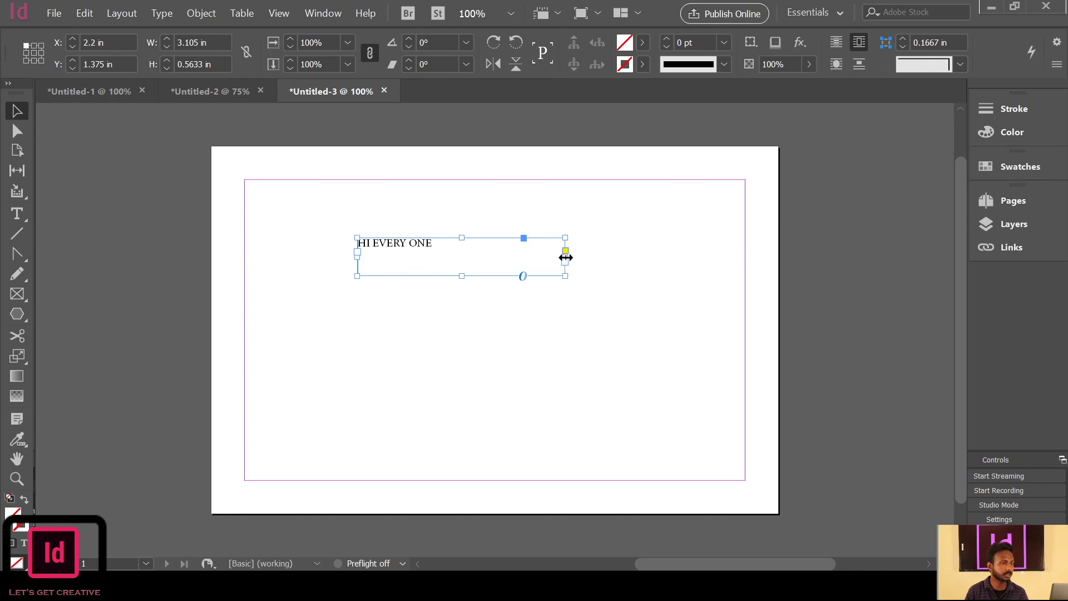
{"action": "left_click_drag", "start_coordinate": [566, 255], "coordinate": [405, 262]}
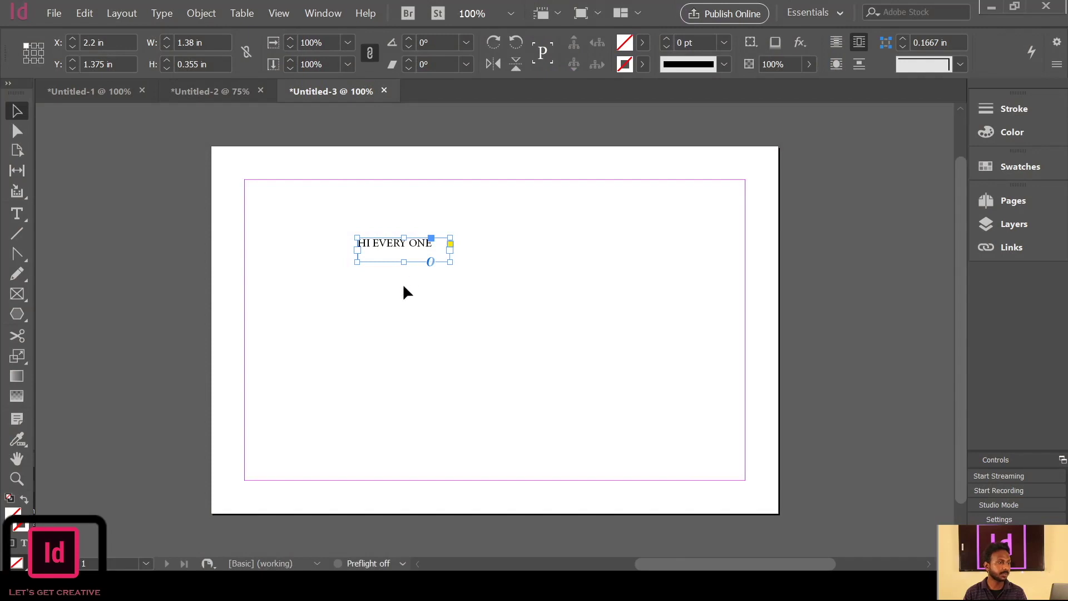
{"action": "left_click_drag", "start_coordinate": [449, 261], "coordinate": [441, 262]}
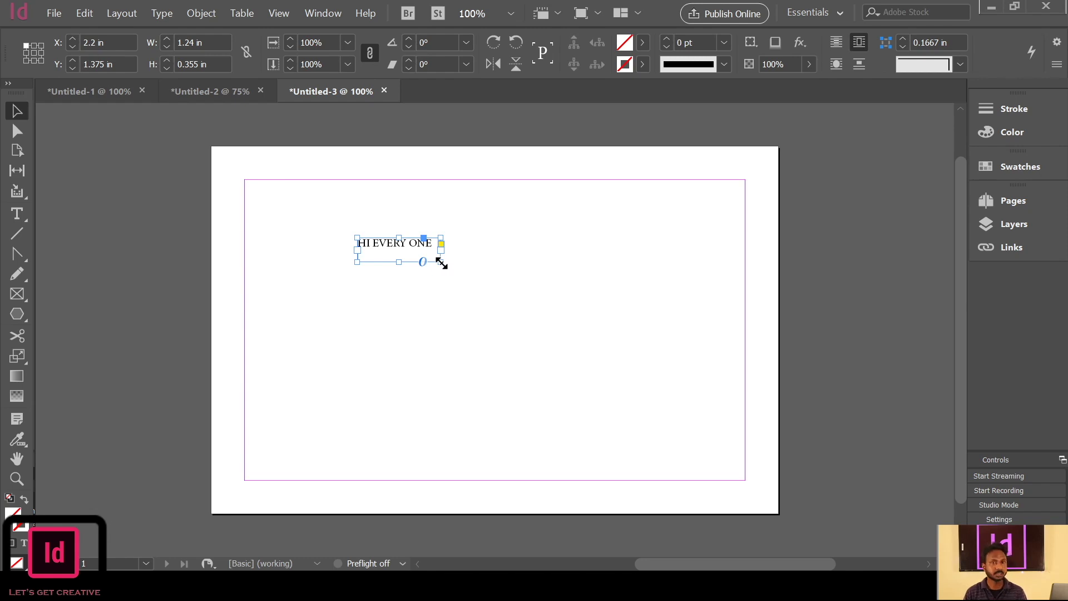
{"action": "left_click", "coordinate": [1058, 500]}
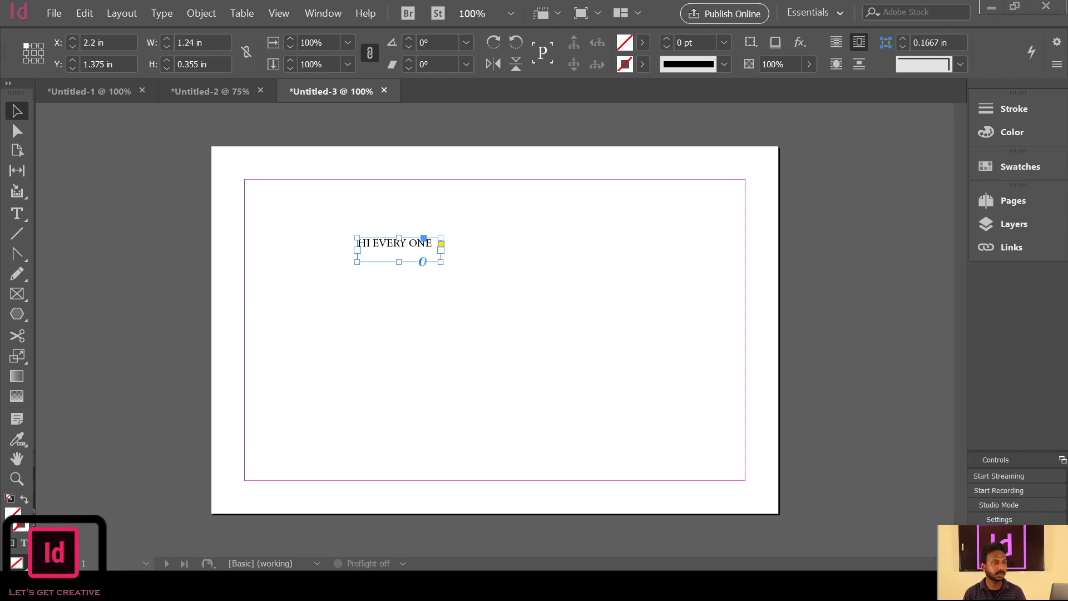
{"action": "left_click", "coordinate": [442, 265]}
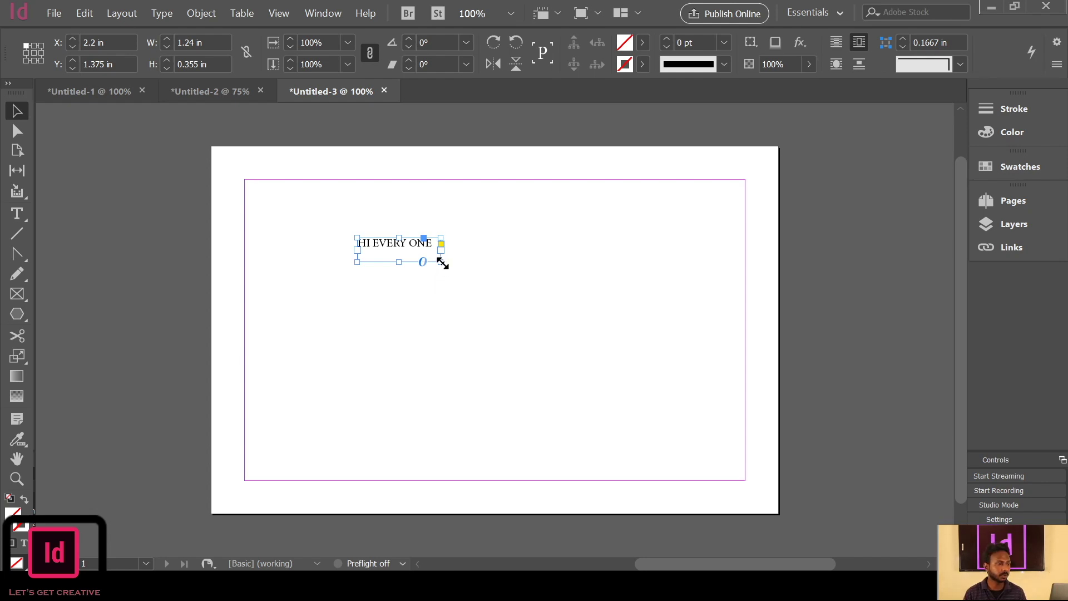
Scale the frame up with its text to about 5.68 in wide, trimmed to about 0.83 in high, at about X 1.2 in, Y 2 in.
{"action": "left_click_drag", "start_coordinate": [442, 263], "coordinate": [617, 341]}
{"action": "left_click_drag", "start_coordinate": [629, 269], "coordinate": [557, 267]}
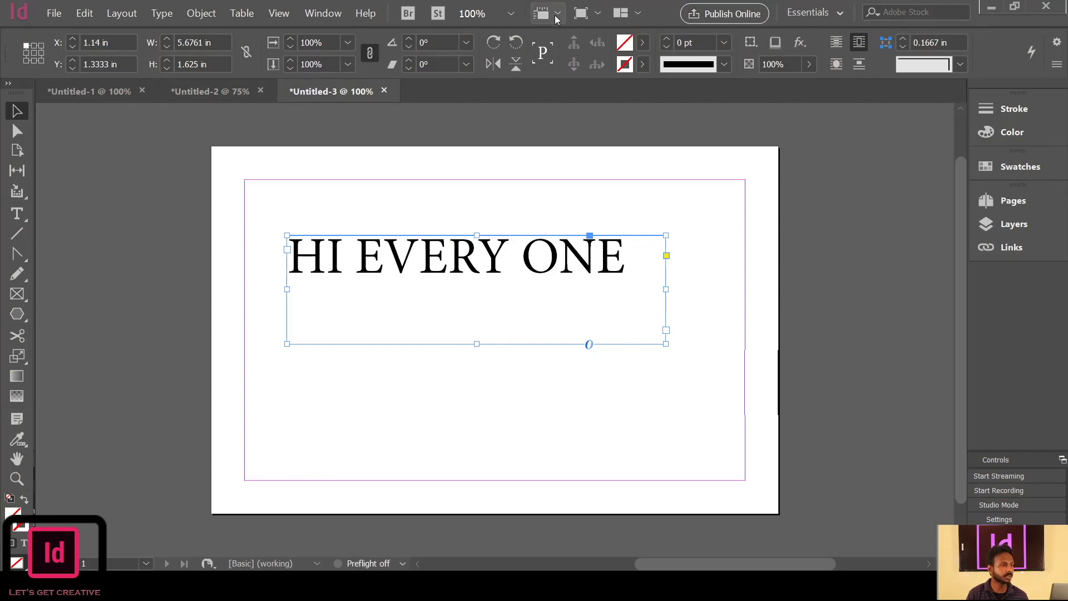
{"action": "left_click_drag", "start_coordinate": [477, 341], "coordinate": [489, 216]}
{"action": "left_click_drag", "start_coordinate": [490, 378], "coordinate": [493, 307]}
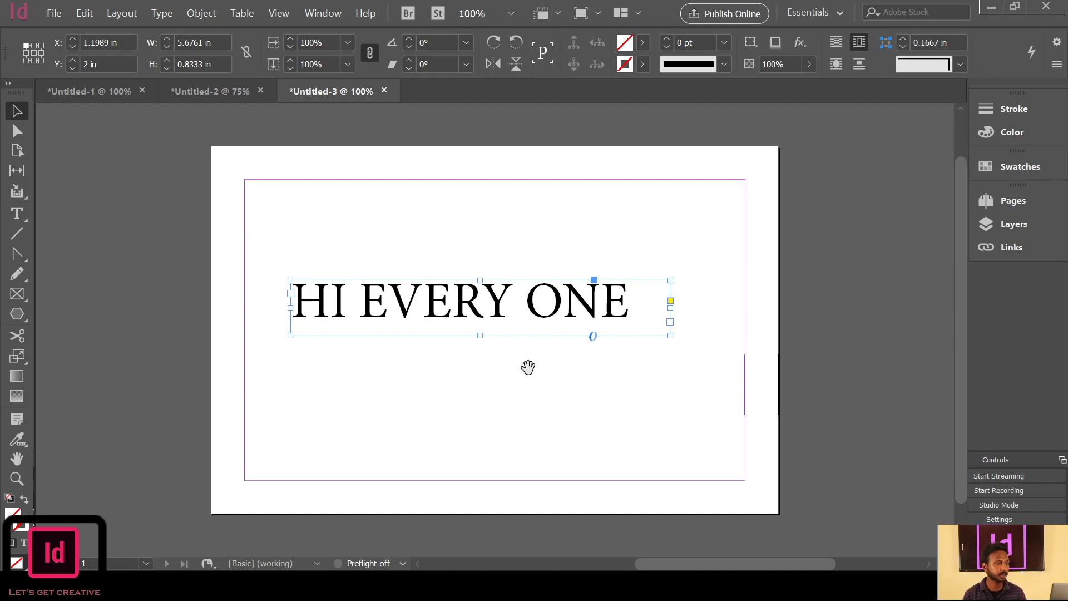
Recolour the whole HI EVERY ONE text red.
{"action": "left_click_drag", "start_coordinate": [527, 368], "coordinate": [568, 349]}
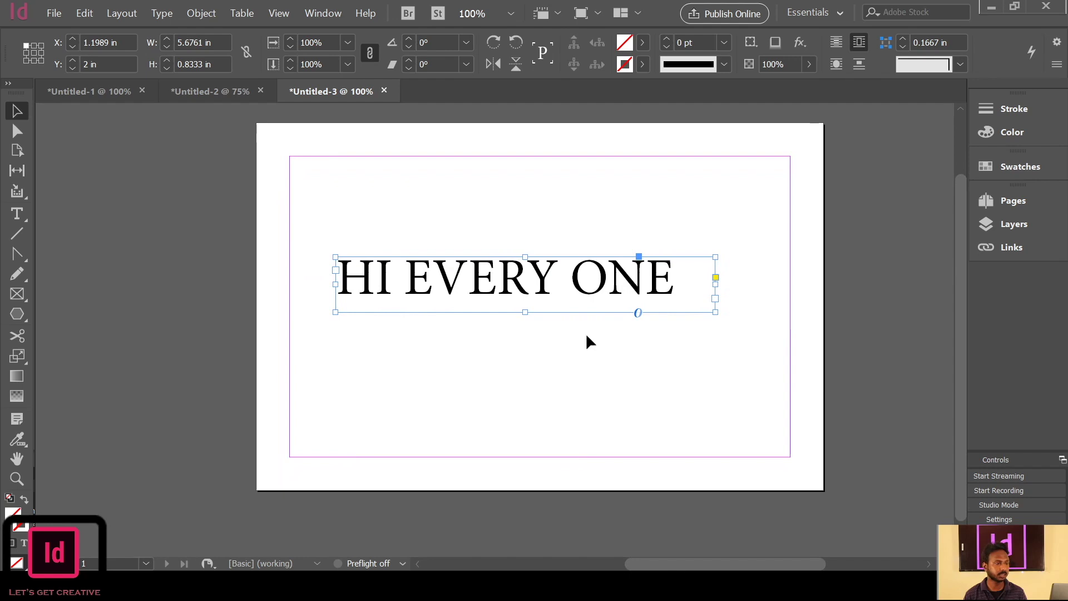
{"action": "left_click", "coordinate": [17, 214]}
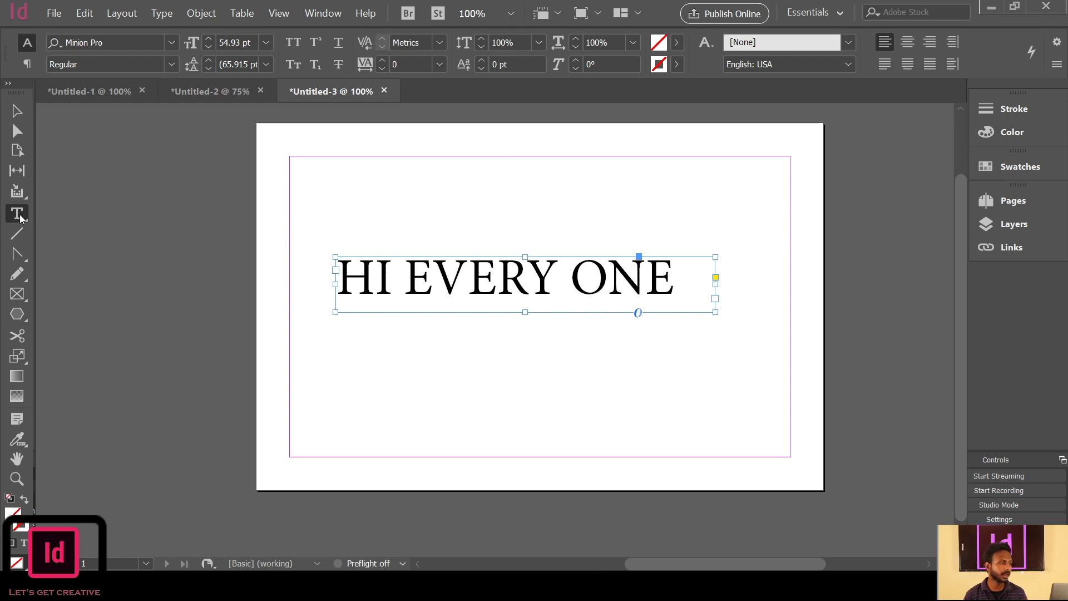
{"action": "left_click_drag", "start_coordinate": [678, 289], "coordinate": [332, 294]}
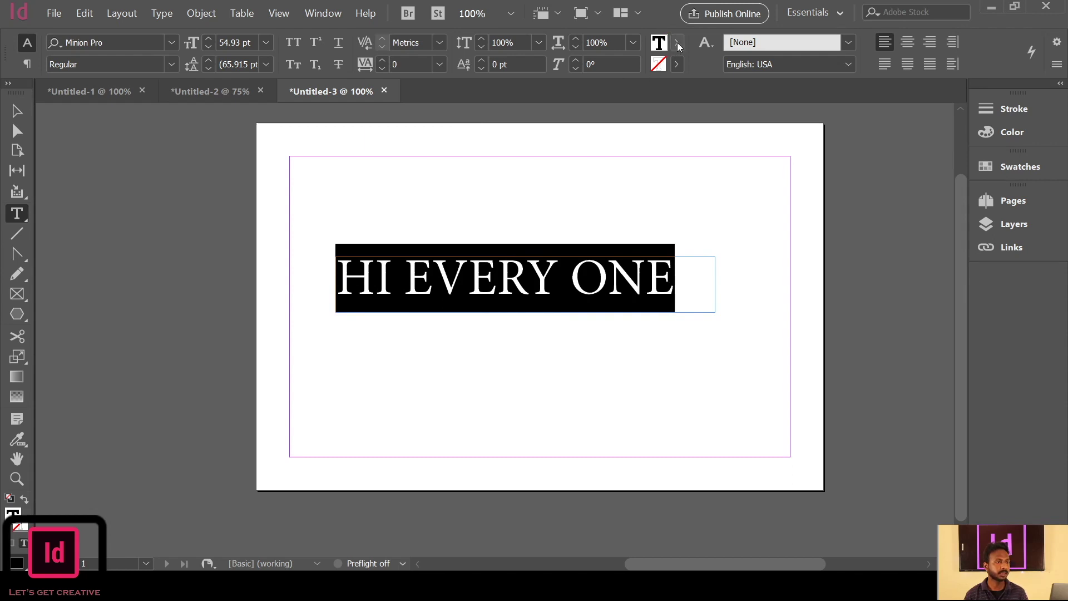
{"action": "left_click", "coordinate": [568, 187]}
{"action": "left_click", "coordinate": [563, 218]}
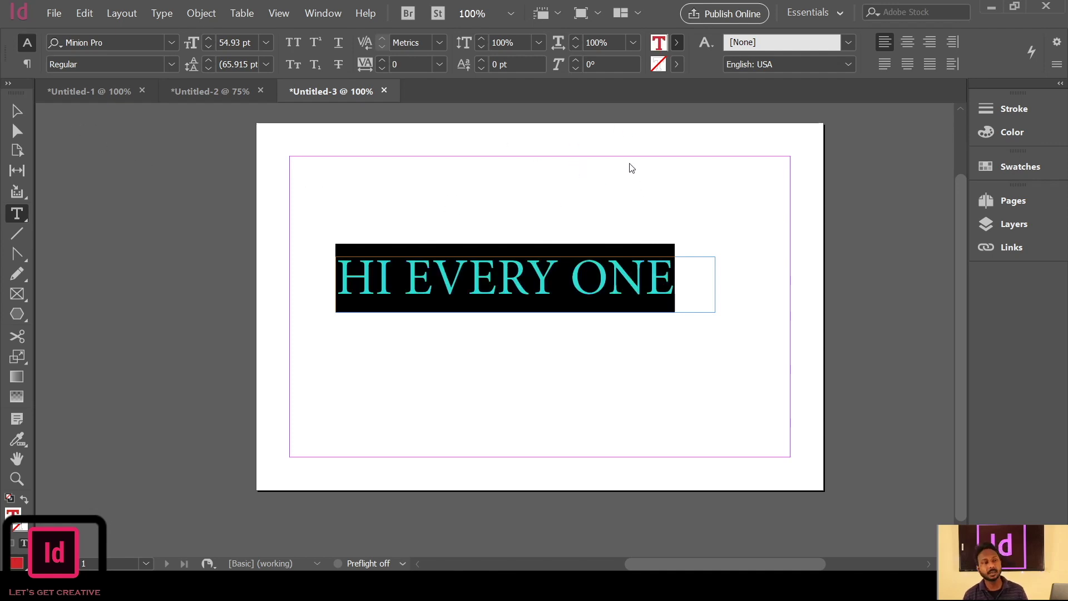
Try several spectrum colours on the whole text, from green through turquoise, pale yellow and pink to golden orange.
{"action": "left_click", "coordinate": [1036, 128]}
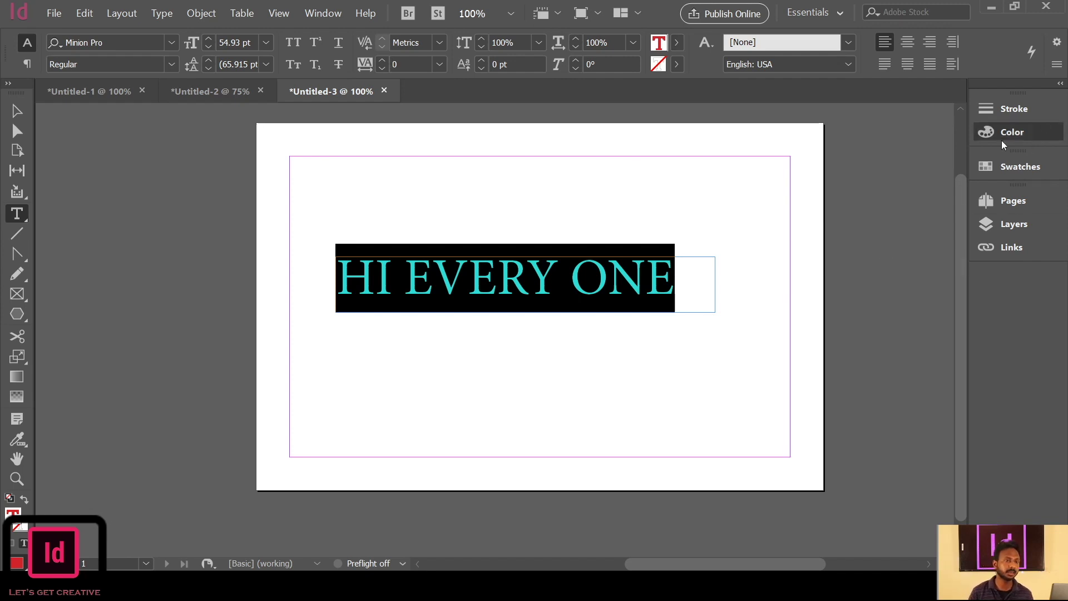
{"action": "left_click", "coordinate": [900, 212]}
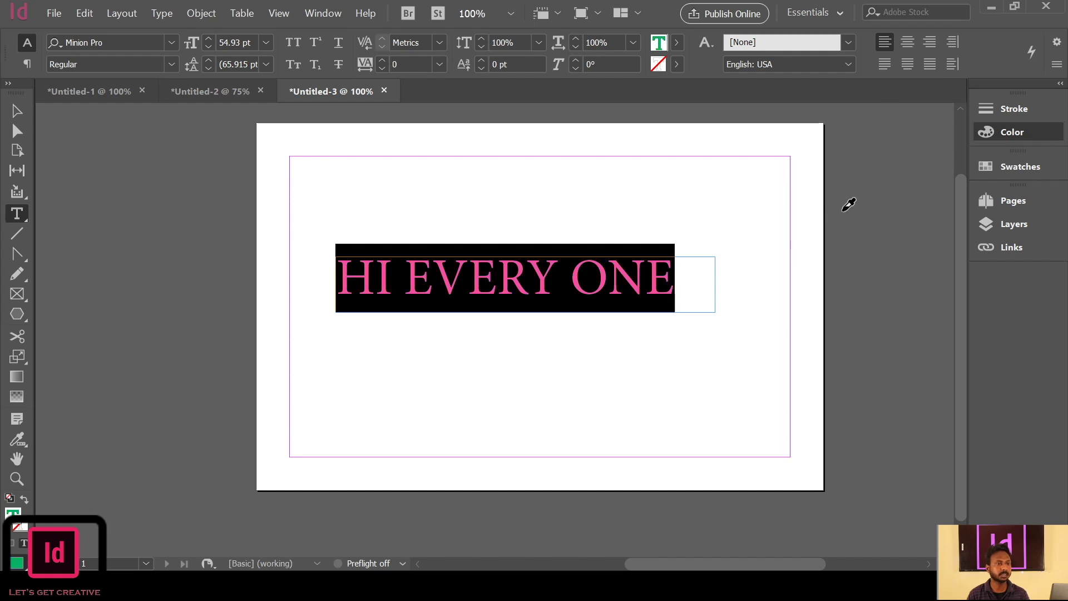
{"action": "left_click", "coordinate": [845, 210]}
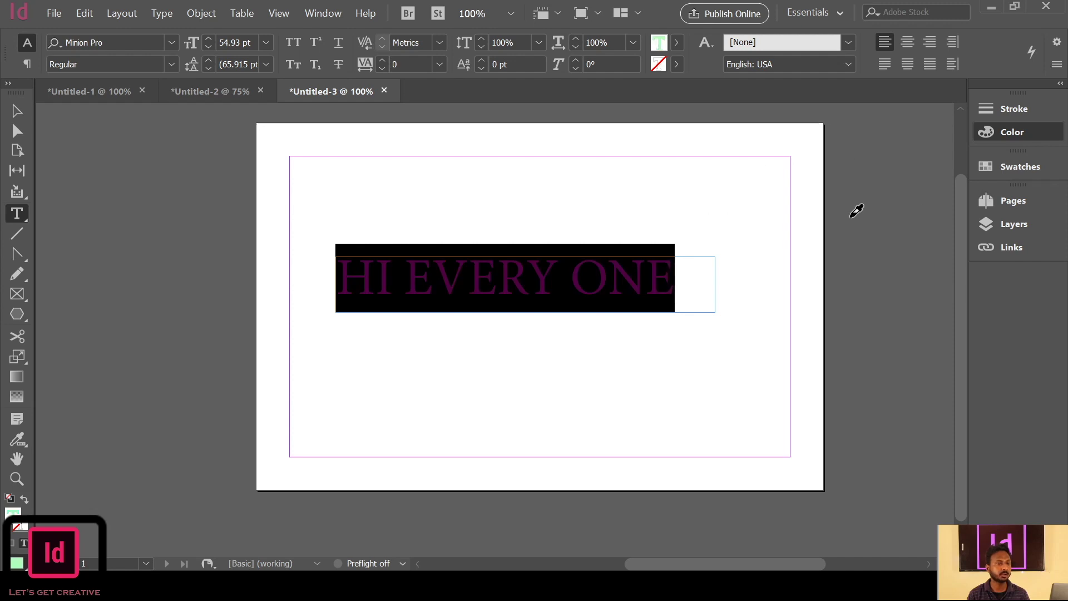
{"action": "left_click", "coordinate": [866, 211]}
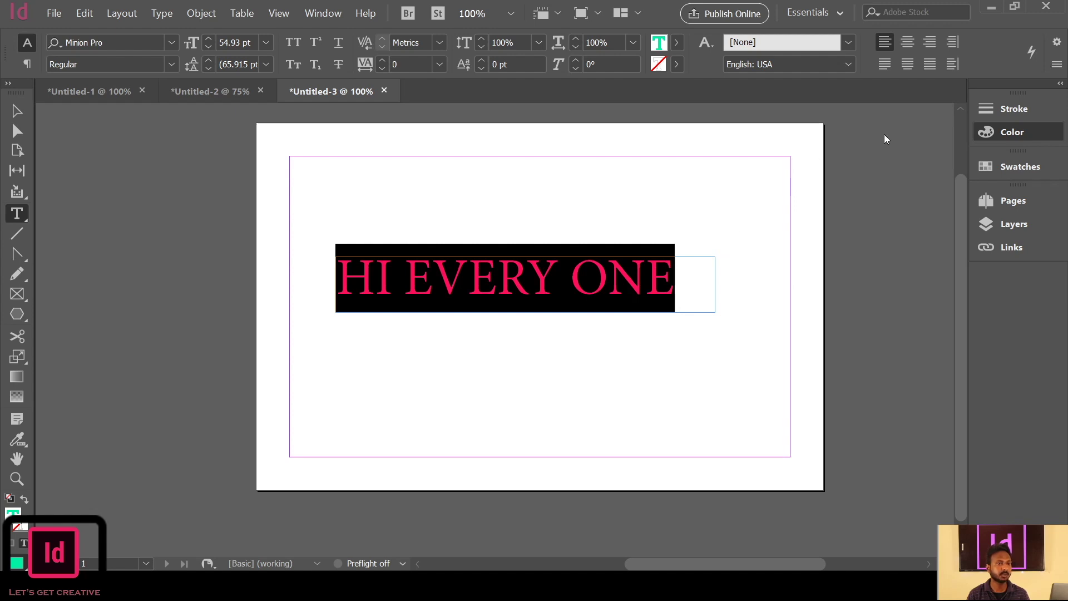
{"action": "left_click", "coordinate": [906, 126]}
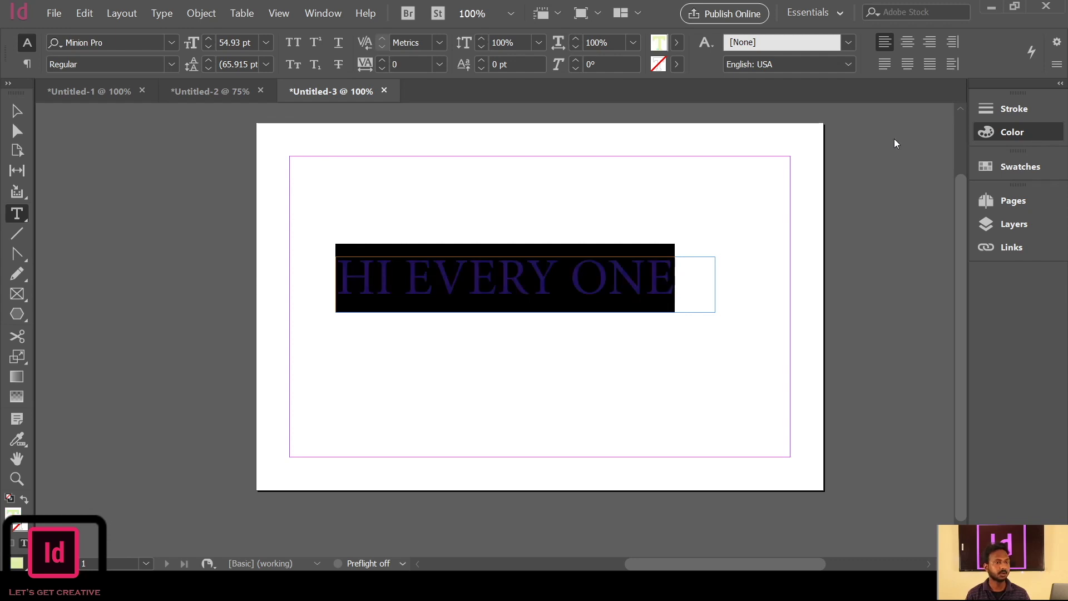
{"action": "left_click", "coordinate": [863, 153]}
{"action": "left_click", "coordinate": [875, 192]}
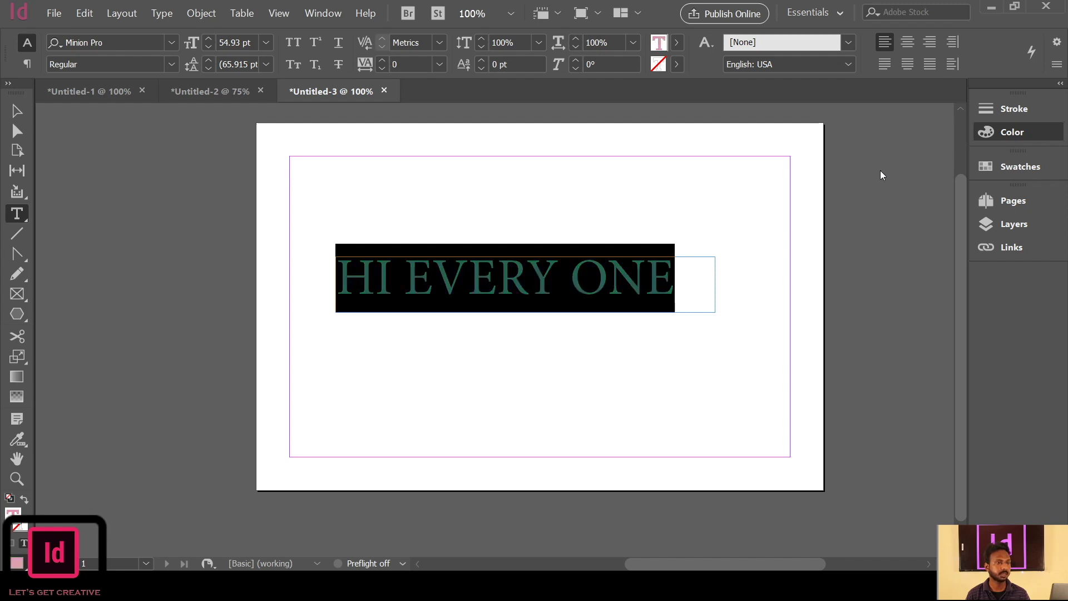
{"action": "left_click", "coordinate": [849, 185]}
{"action": "left_click", "coordinate": [669, 271]}
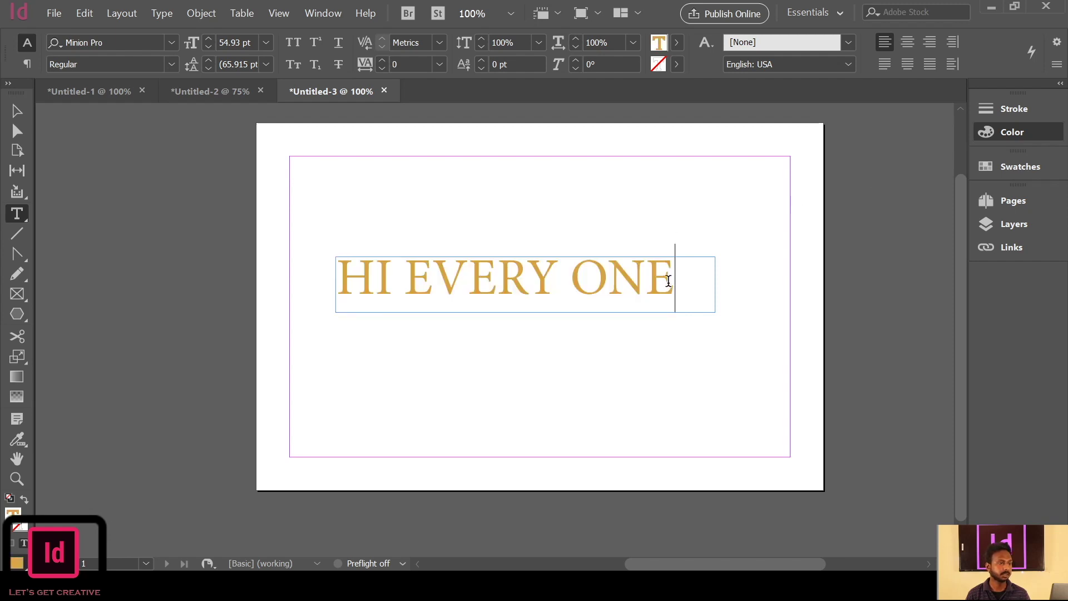
Recolour the whole HI EVERY ONE text bright green.
{"action": "key", "text": "ctrl+a"}
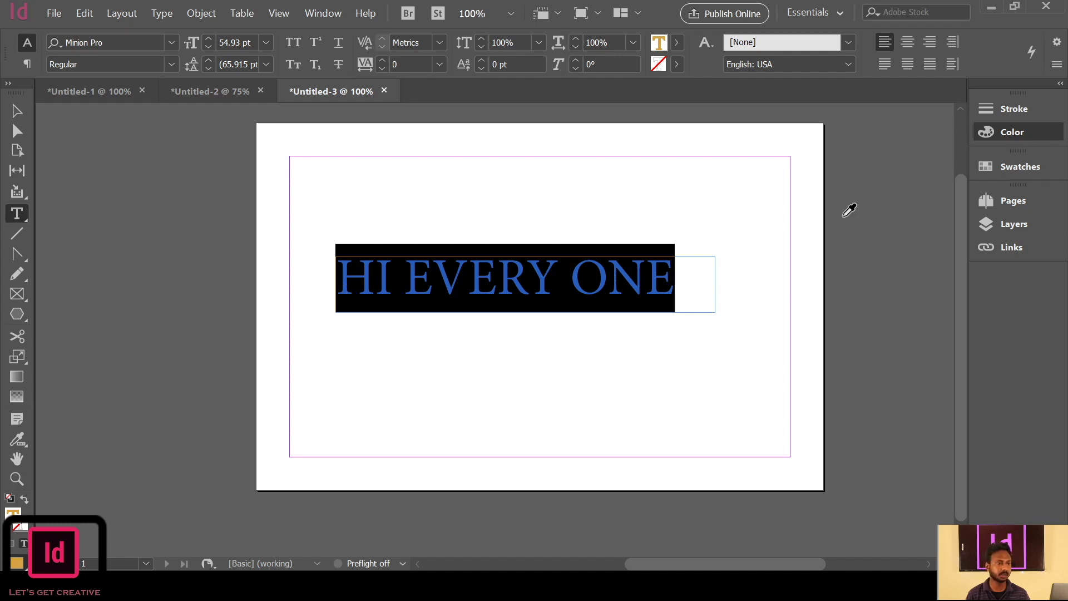
{"action": "left_click", "coordinate": [860, 209]}
{"action": "left_click", "coordinate": [645, 285]}
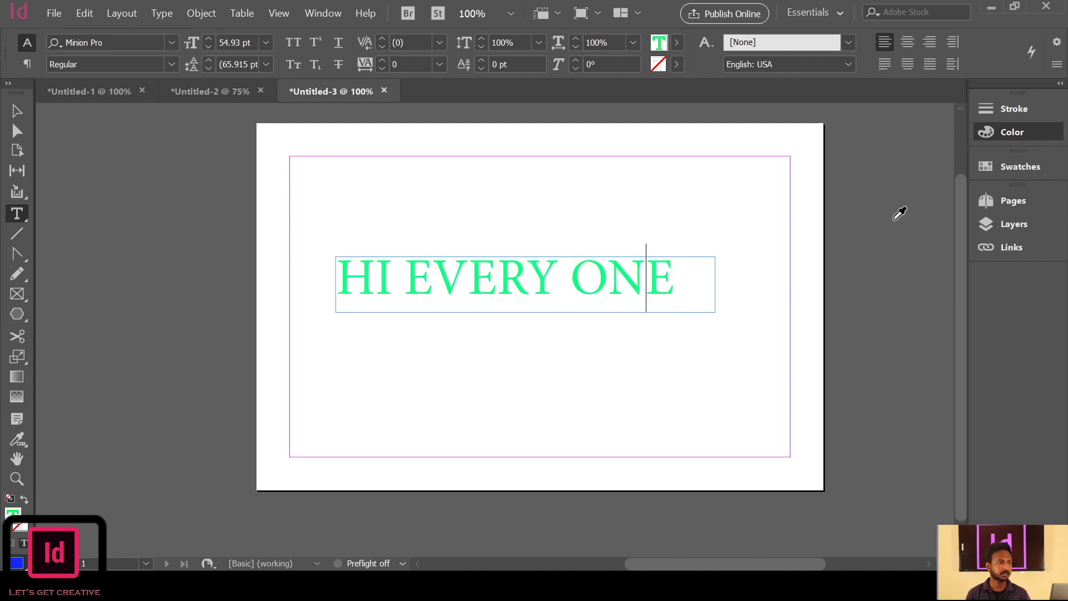
Recolour the whole HI EVERY ONE text dark teal green.
{"action": "left_click", "coordinate": [673, 277]}
{"action": "key", "text": "ctrl+a"}
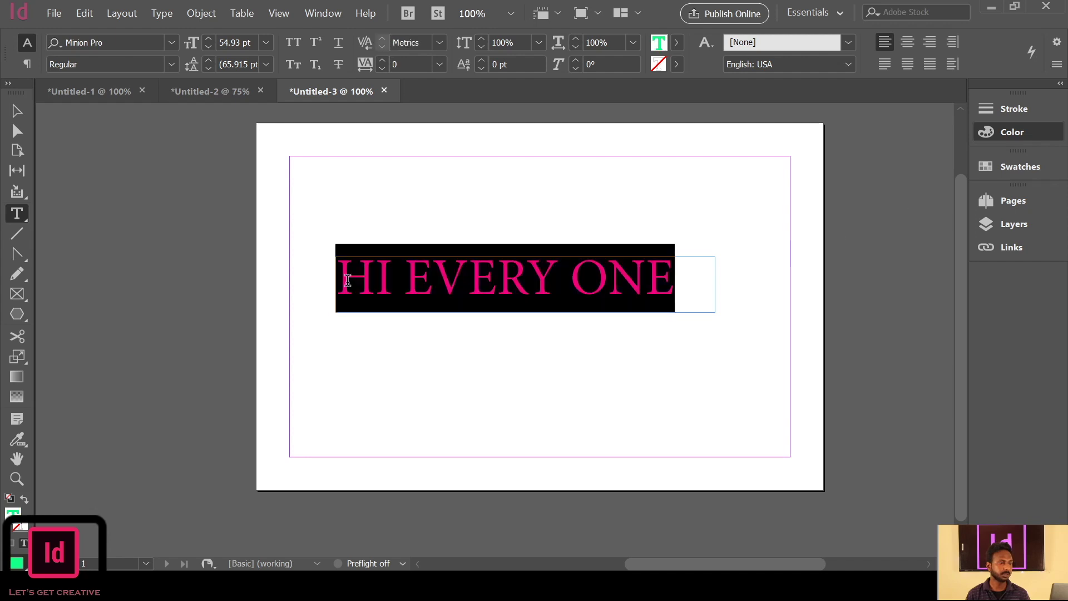
{"action": "left_click", "coordinate": [893, 216]}
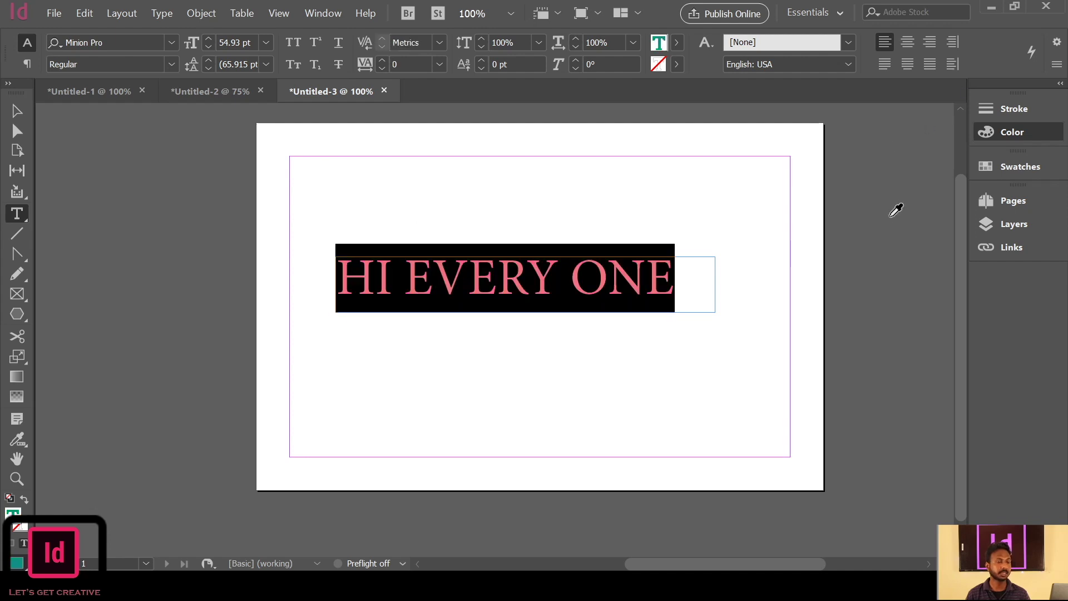
{"action": "left_click", "coordinate": [646, 269]}
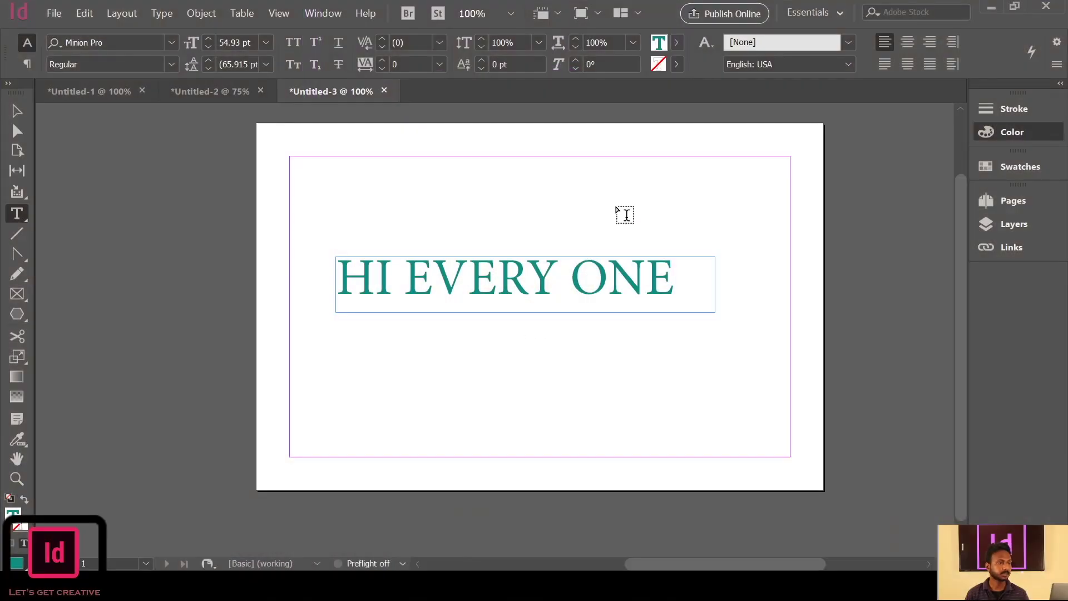
Recolour only the word ONE in the heading text light aqua.
{"action": "left_click_drag", "start_coordinate": [672, 280], "coordinate": [588, 275]}
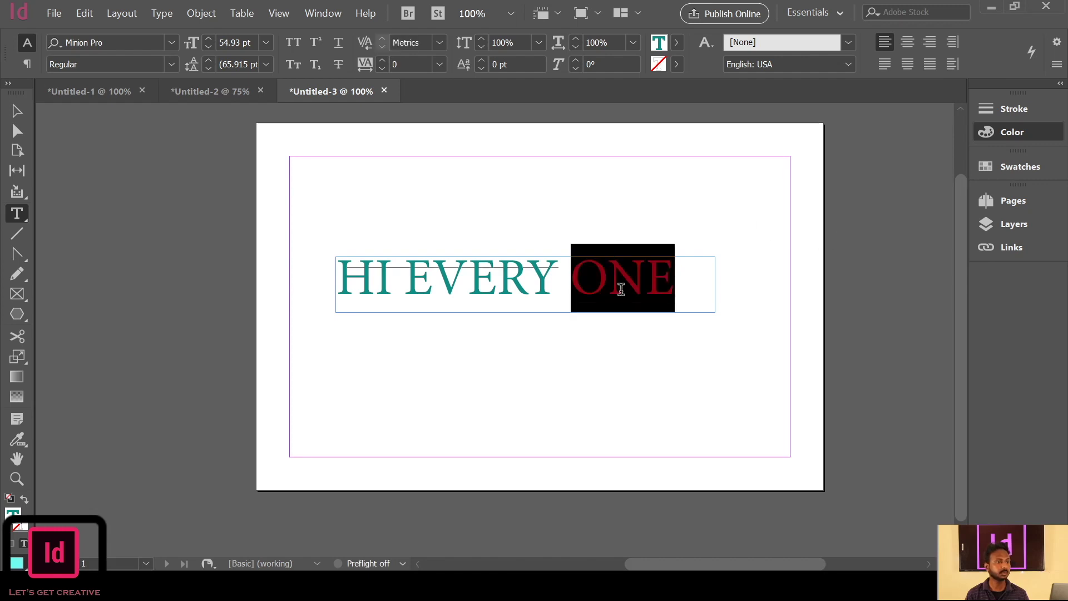
{"action": "left_click", "coordinate": [676, 285]}
{"action": "left_click", "coordinate": [608, 281]}
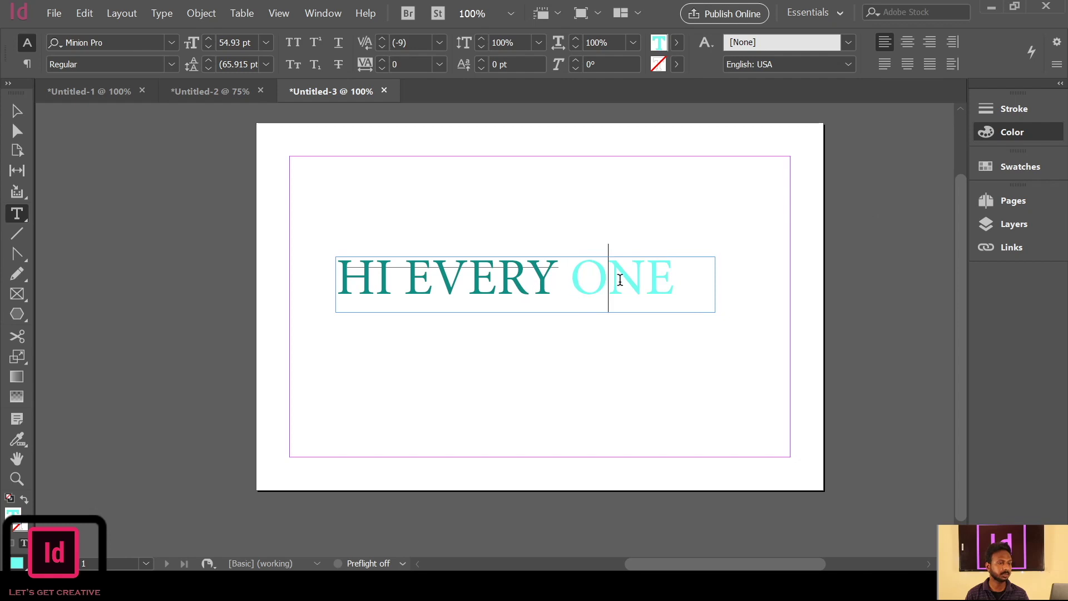
Recolour only the word EVERY hot pink.
{"action": "left_click_drag", "start_coordinate": [556, 276], "coordinate": [417, 284]}
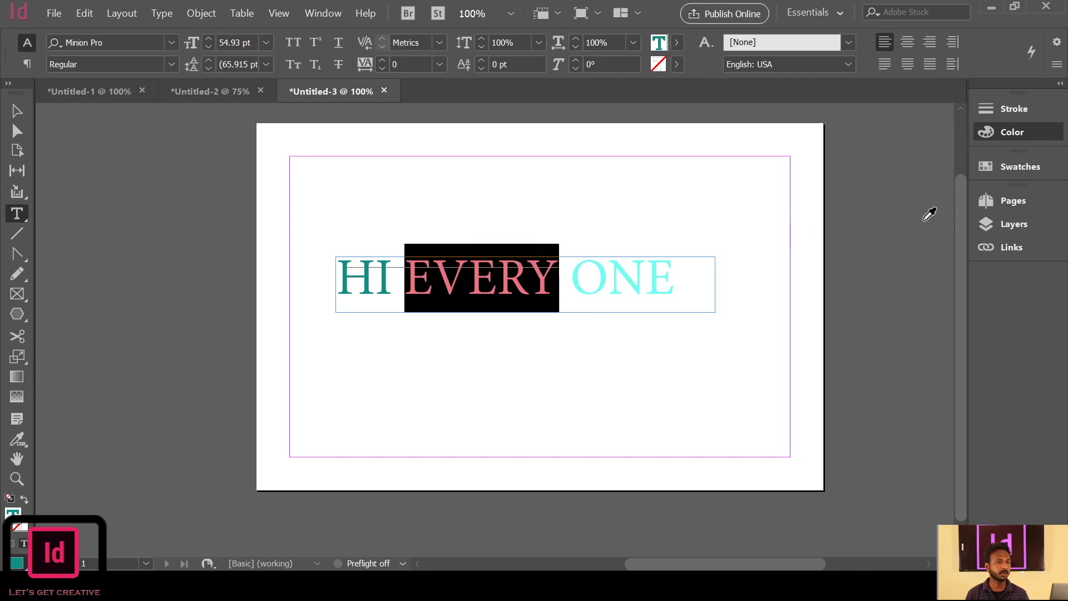
{"action": "left_click", "coordinate": [523, 258]}
{"action": "left_click", "coordinate": [497, 270]}
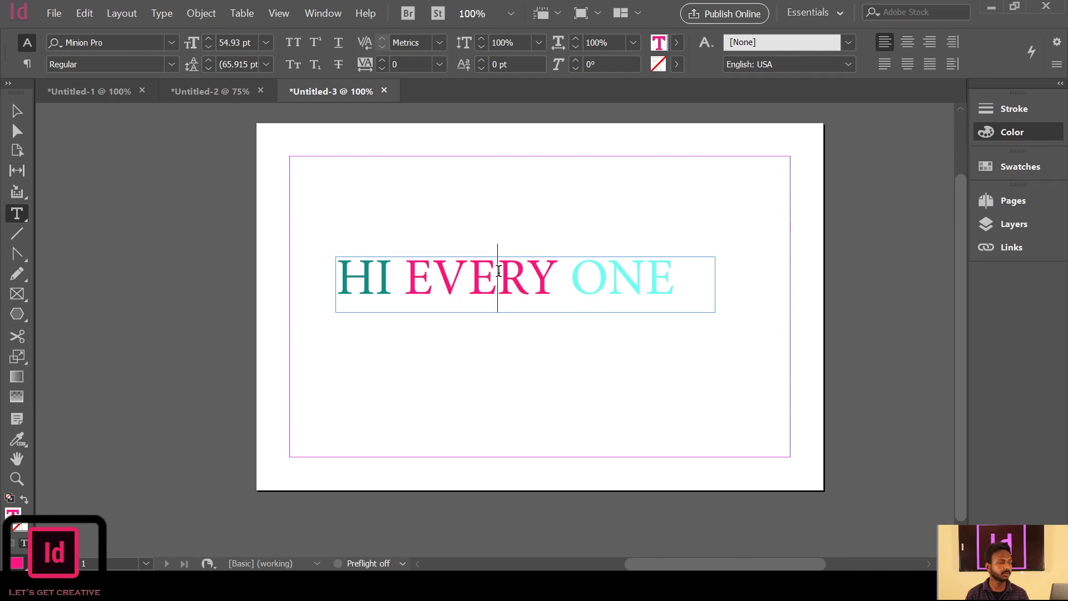
Recolour the word HI orange-red and move the text frame up to about X 1.3 in, Y 1.25 in.
{"action": "left_click_drag", "start_coordinate": [391, 276], "coordinate": [318, 296]}
{"action": "left_click_drag", "start_coordinate": [393, 279], "coordinate": [326, 293]}
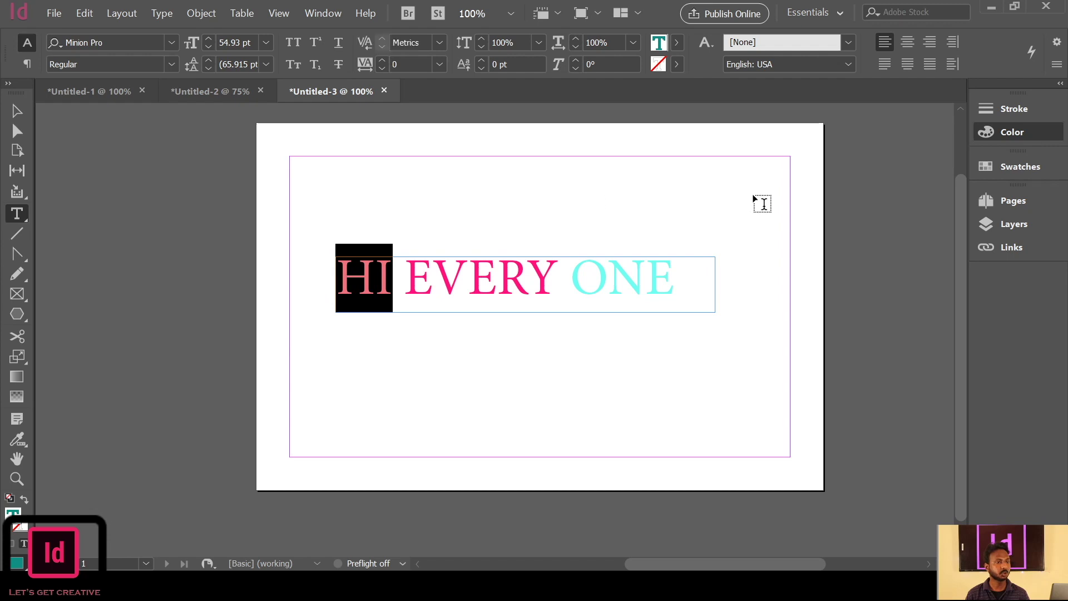
{"action": "left_click", "coordinate": [800, 212]}
{"action": "left_click", "coordinate": [409, 287]}
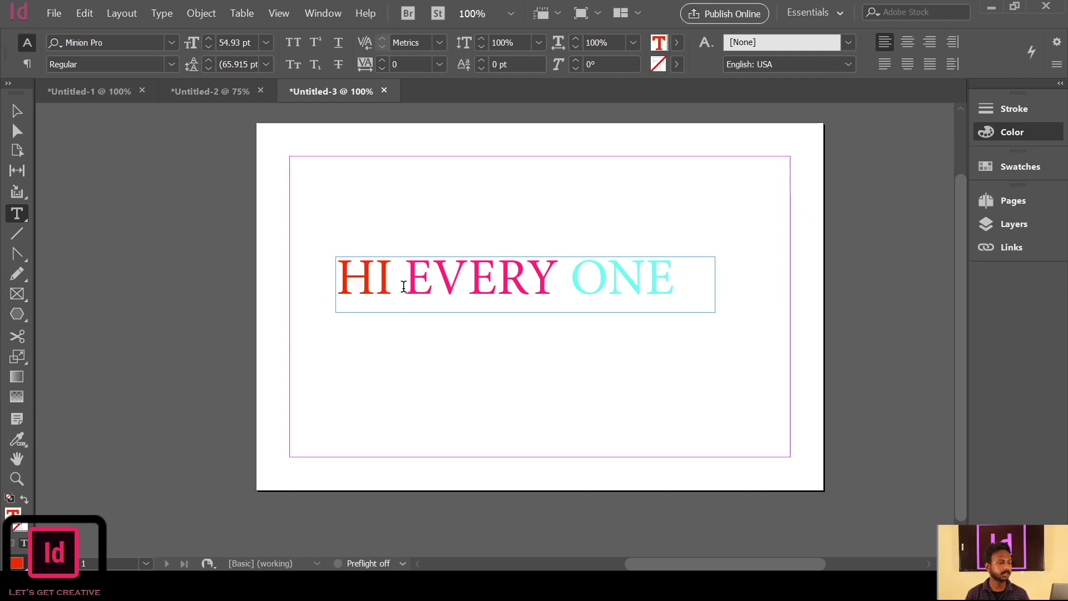
{"action": "left_click", "coordinate": [17, 112]}
{"action": "left_click_drag", "start_coordinate": [526, 274], "coordinate": [528, 233]}
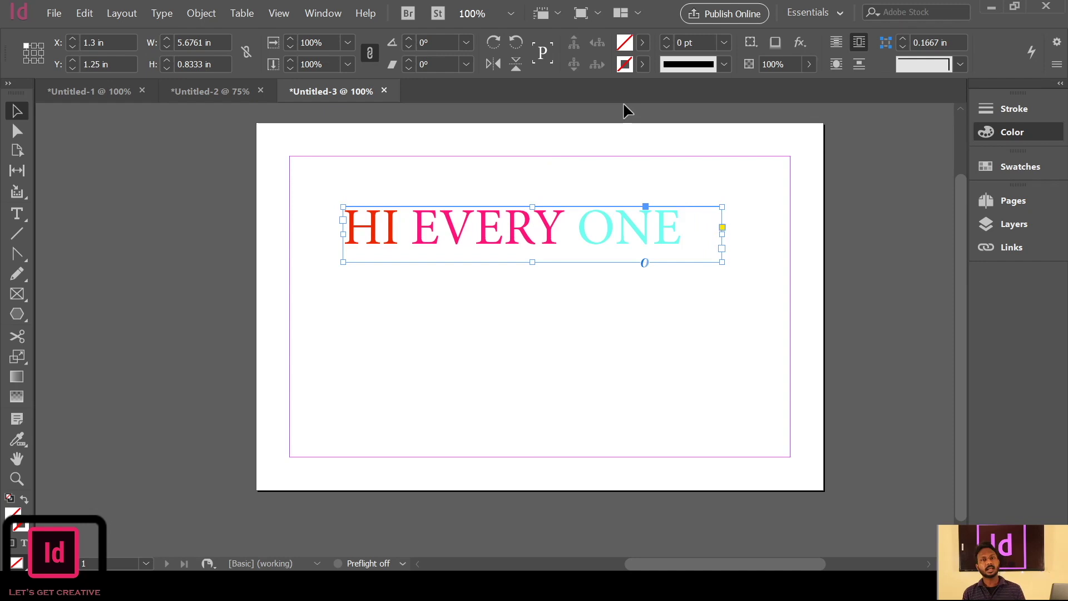
Set the font of the whole HI EVERY ONE text to Modern No. 20.
{"action": "left_click", "coordinate": [17, 214]}
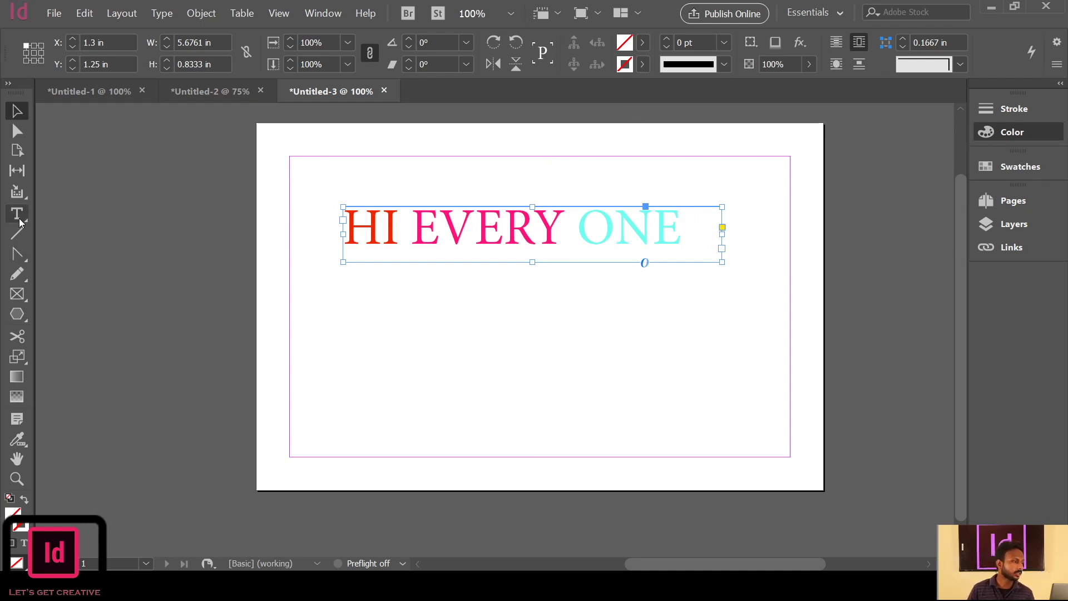
{"action": "left_click_drag", "start_coordinate": [679, 231], "coordinate": [342, 225]}
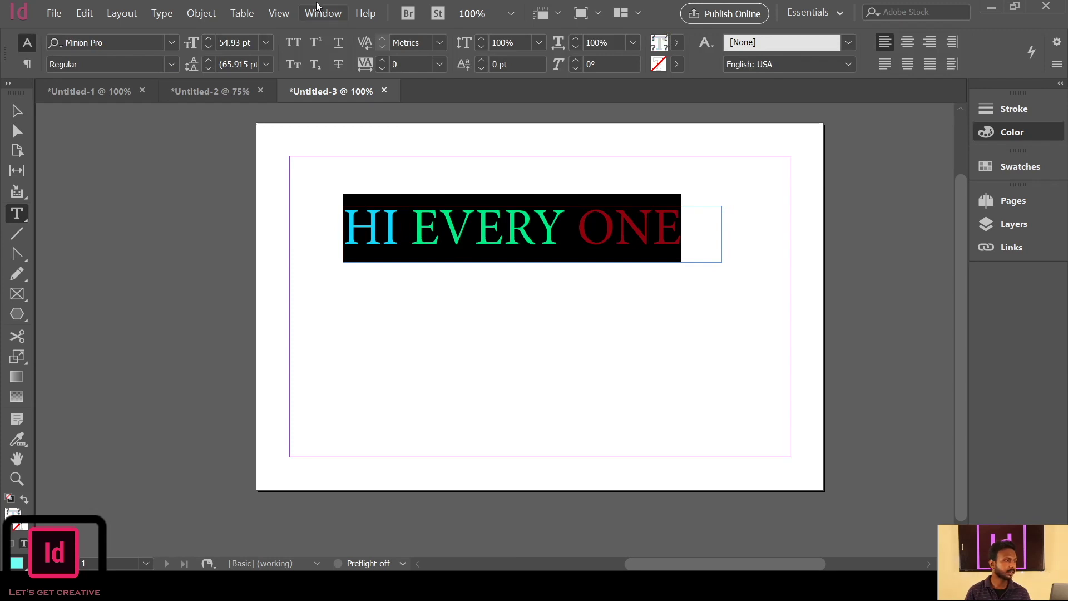
{"action": "left_click", "coordinate": [170, 40]}
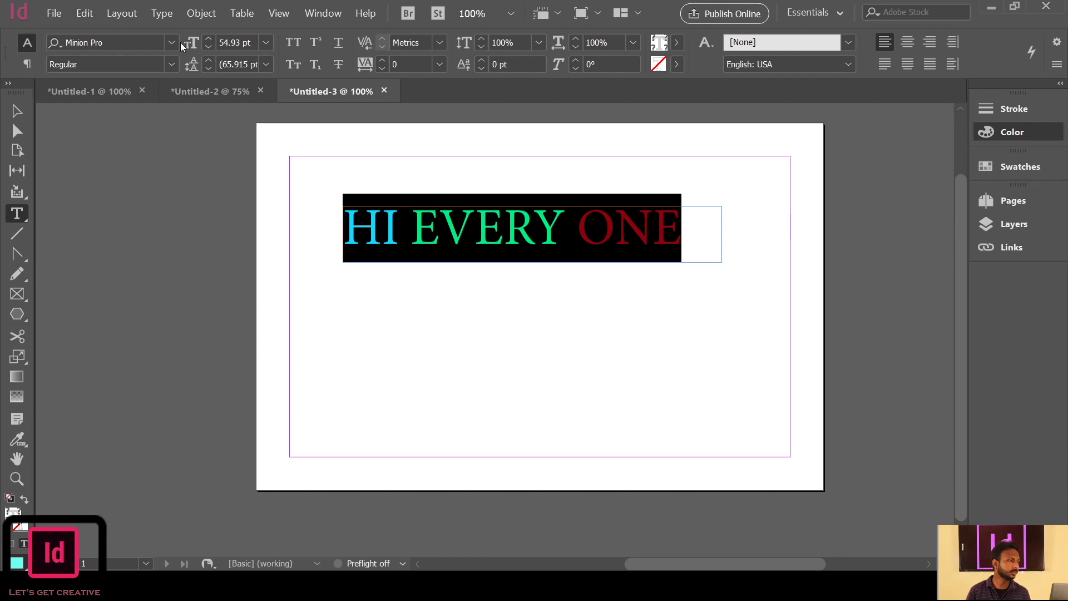
{"action": "left_click", "coordinate": [151, 44]}
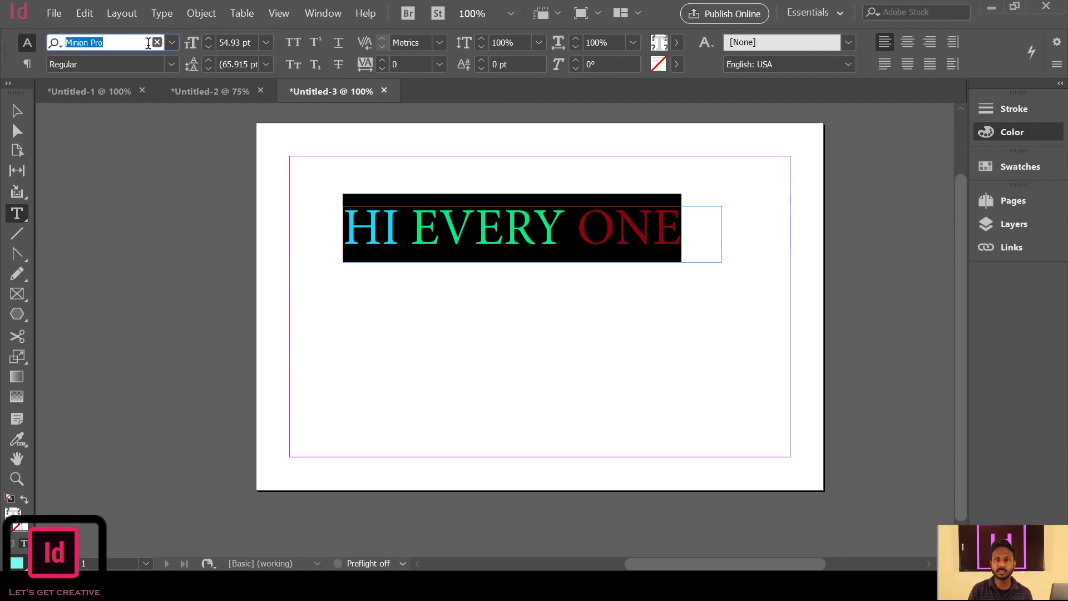
{"action": "type", "text": "Mod"}
{"action": "key", "text": "Return"}
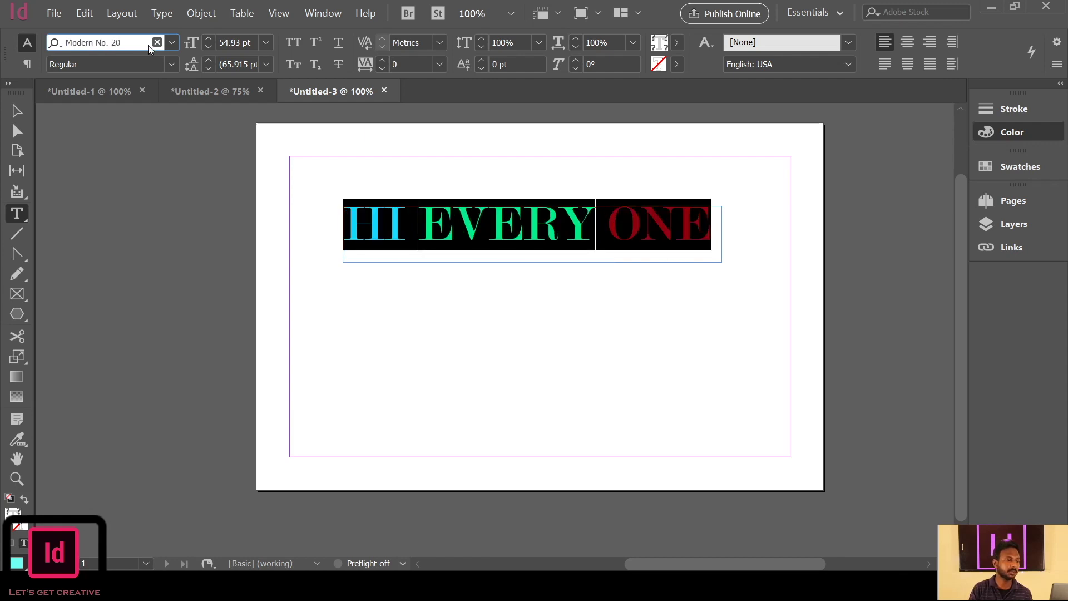
Preview the fonts after Modern No. 20 one by one on the selected text and settle on Poor Richard.
{"action": "key", "text": "Down"}
{"action": "key", "text": "Down"}
{"action": "key", "text": "Down"}
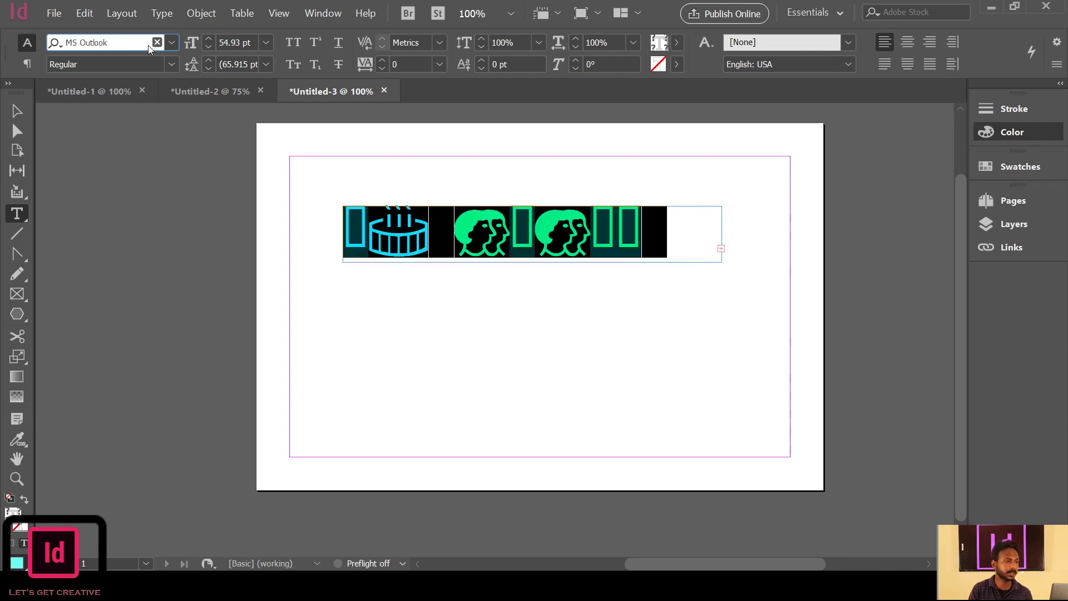
{"action": "key", "text": "Down"}
{"action": "key", "text": "Down"}
{"action": "key", "text": "Down"}
{"action": "key", "text": "Down"}
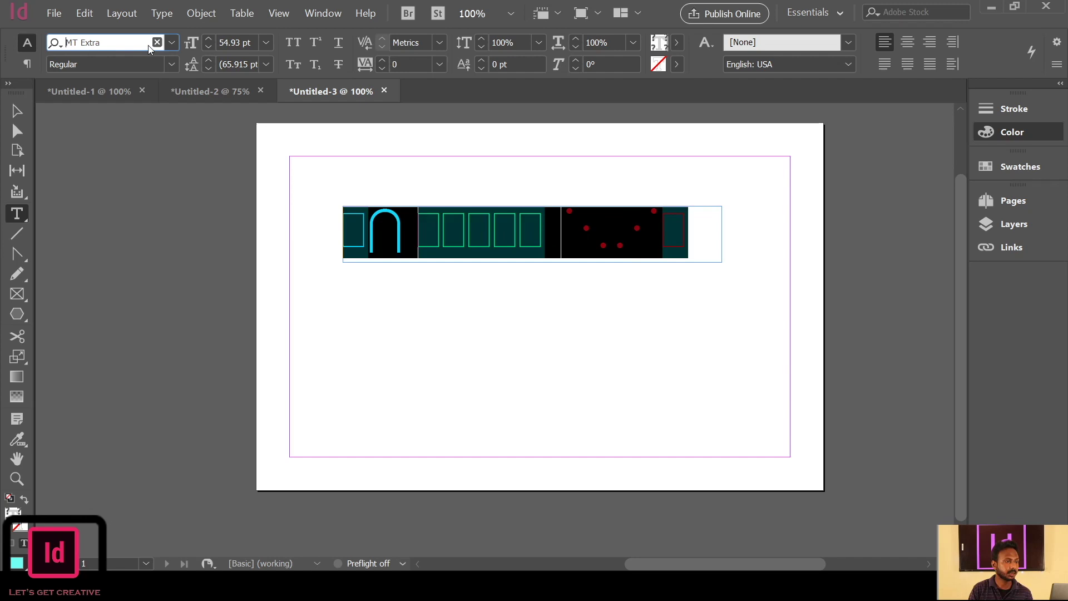
{"action": "key", "text": "Down"}
{"action": "key", "text": "Down"}
{"action": "key", "text": "Down"}
{"action": "key", "text": "Down"}
{"action": "key", "text": "Down"}
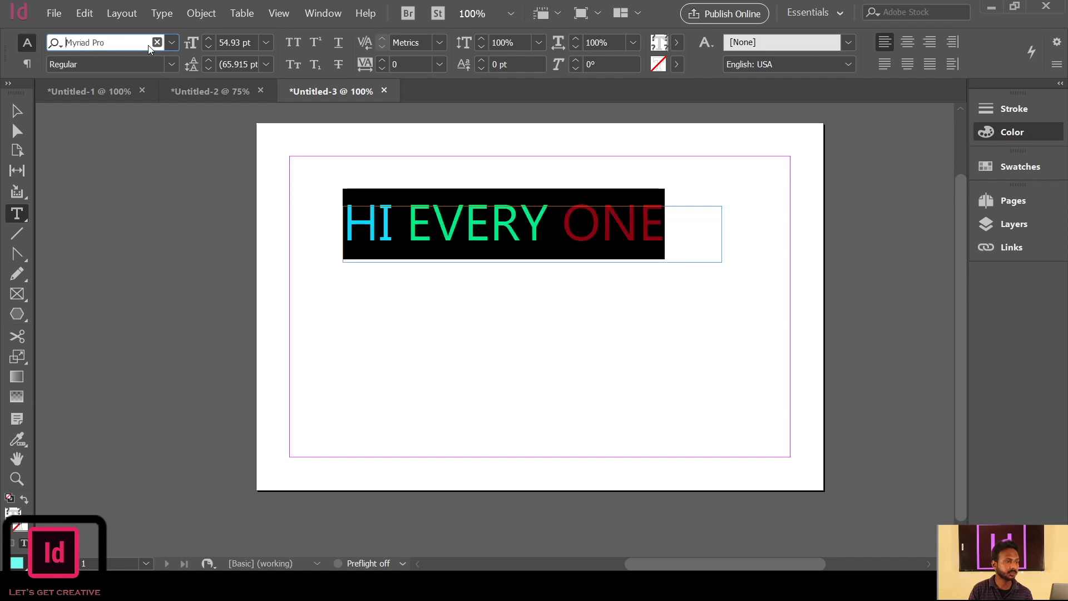
{"action": "key", "text": "Down"}
{"action": "key", "text": "Down"}
{"action": "key", "text": "Down"}
{"action": "key", "text": "Down"}
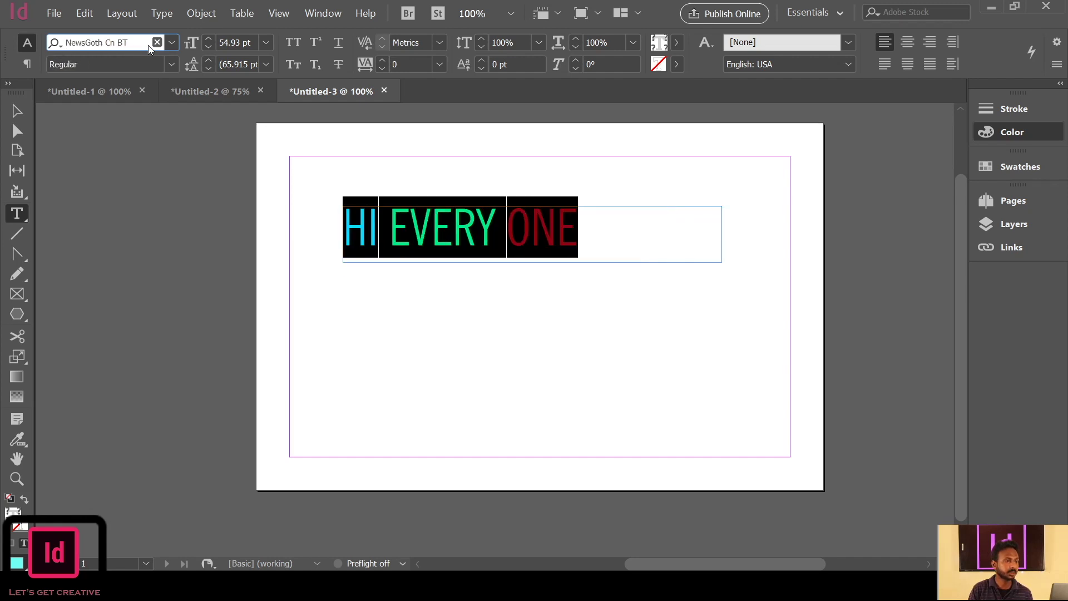
{"action": "key", "text": "Down"}
{"action": "key", "text": "Down"}
{"action": "key", "text": "Down"}
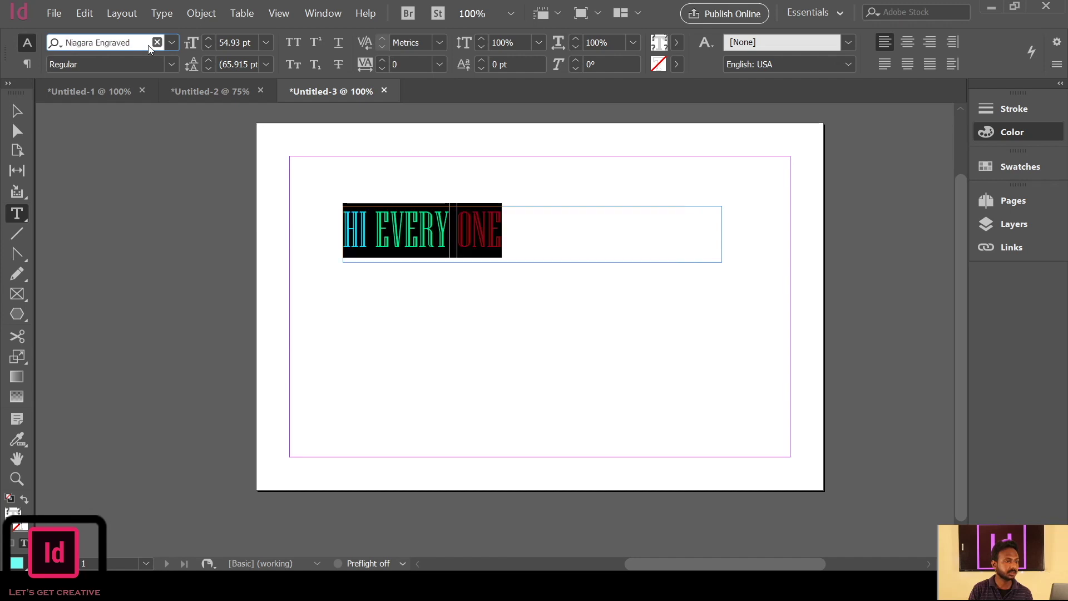
{"action": "key", "text": "Down"}
{"action": "key", "text": "Down"}
{"action": "key", "text": "Down"}
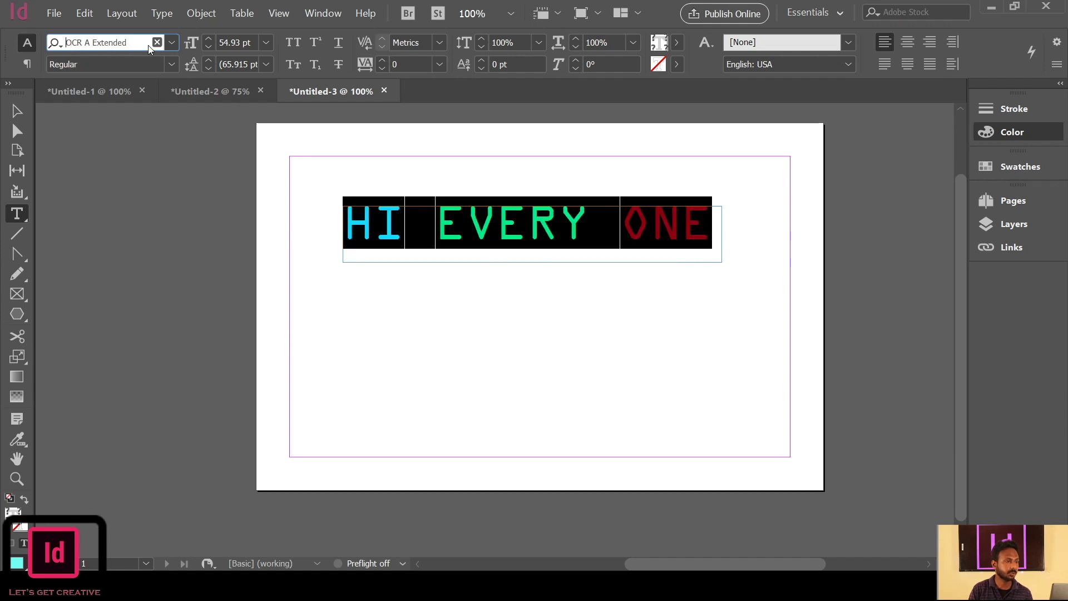
{"action": "key", "text": "Down"}
{"action": "key", "text": "Down"}
{"action": "key", "text": "Down"}
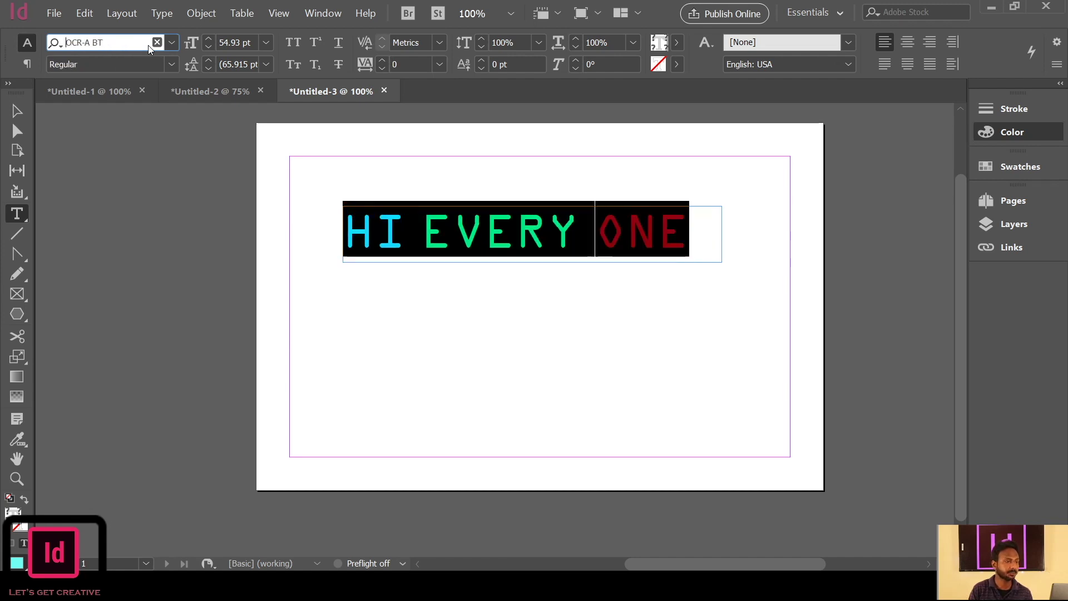
{"action": "key", "text": "Down"}
{"action": "key", "text": "Down"}
{"action": "key", "text": "Down"}
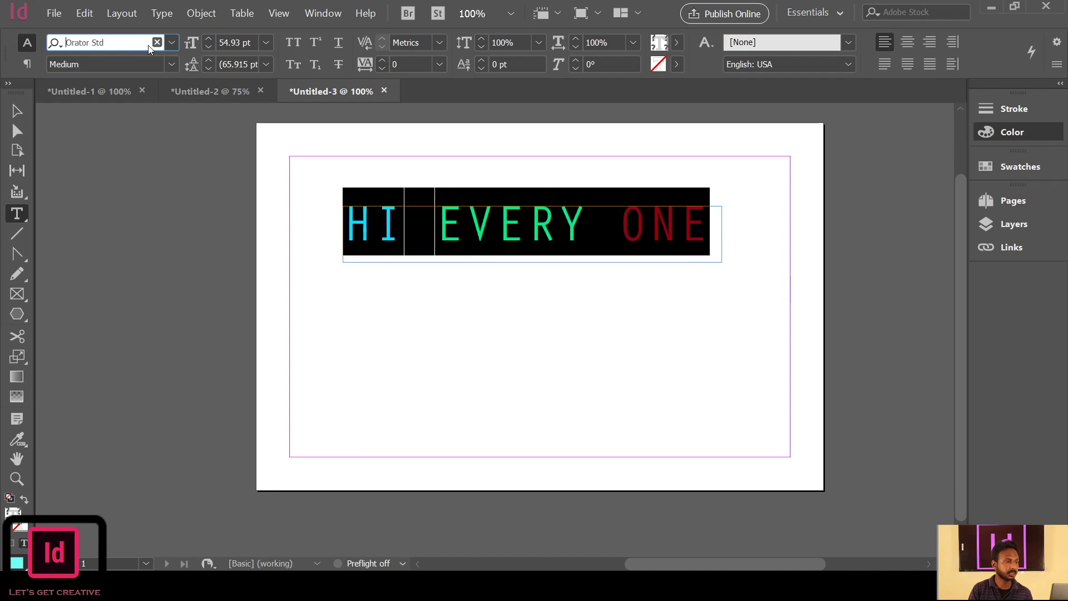
{"action": "key", "text": "Down"}
{"action": "key", "text": "Down"}
{"action": "key", "text": "Down"}
{"action": "key", "text": "Down"}
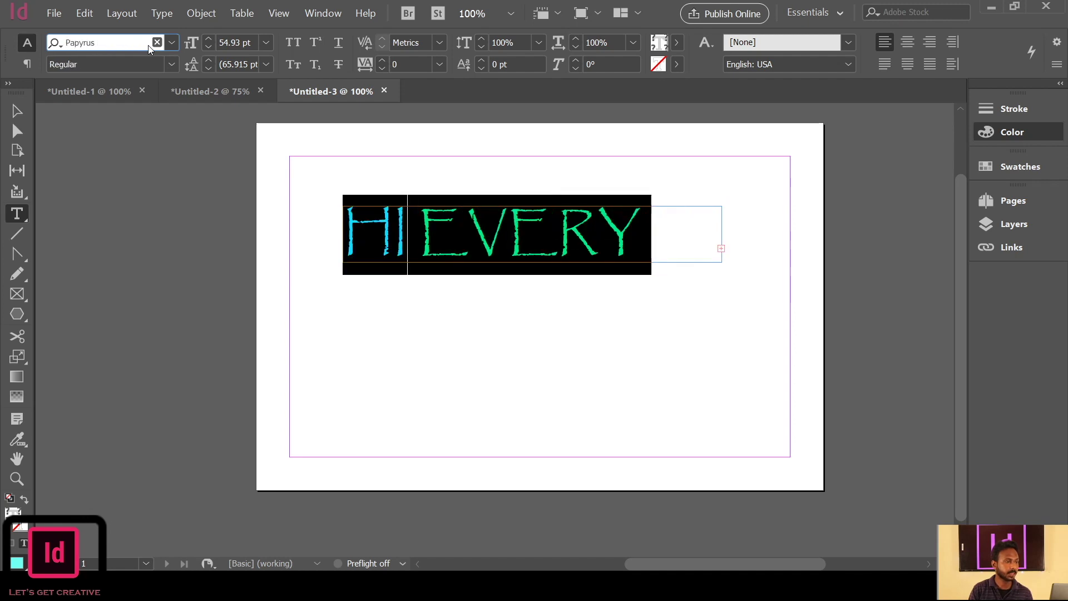
{"action": "key", "text": "Down"}
{"action": "key", "text": "Down"}
{"action": "key", "text": "Down"}
{"action": "key", "text": "Down"}
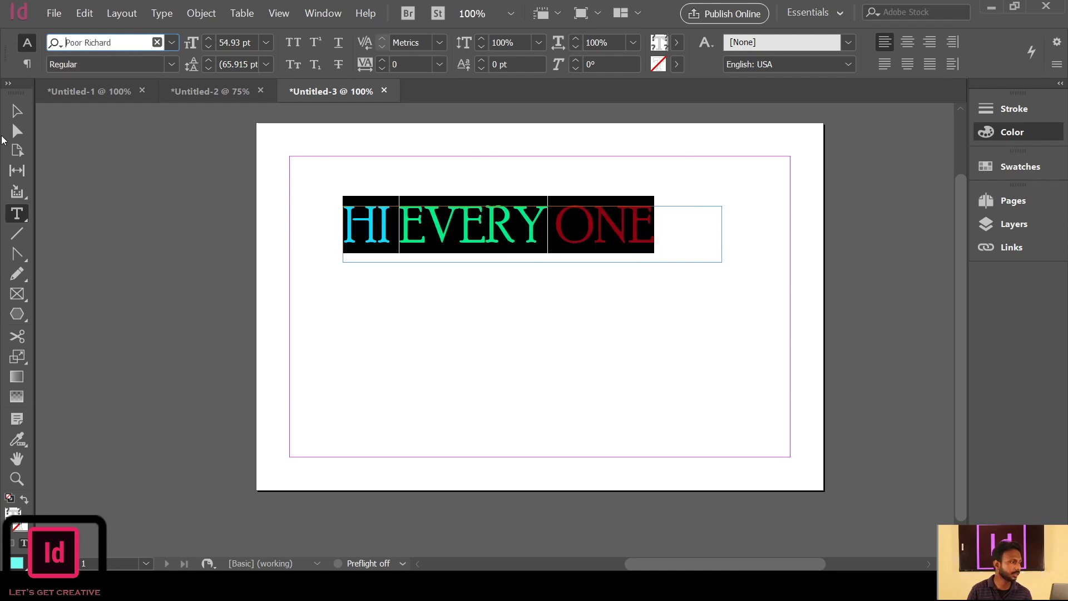
Tighten the text frame around its text to about 4.88 × 0.75 in and move it to about X 1.28 in, Y 1 in.
{"action": "left_click", "coordinate": [21, 113]}
{"action": "left_click_drag", "start_coordinate": [521, 226], "coordinate": [533, 248]}
{"action": "left_click_drag", "start_coordinate": [543, 285], "coordinate": [544, 278]}
{"action": "left_click_drag", "start_coordinate": [734, 256], "coordinate": [680, 257]}
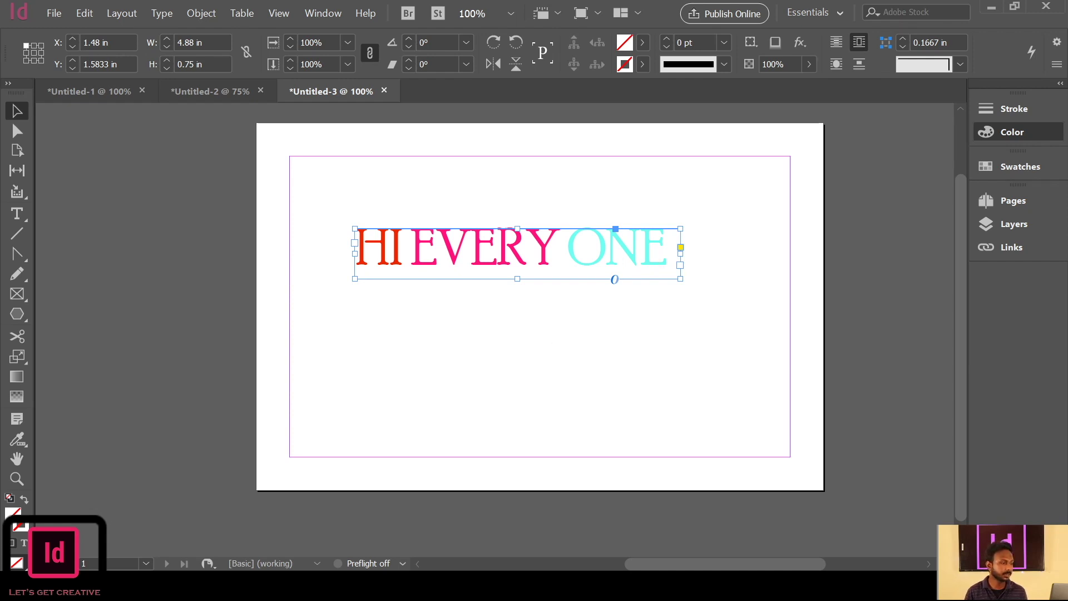
{"action": "left_click_drag", "start_coordinate": [538, 271], "coordinate": [525, 233]}
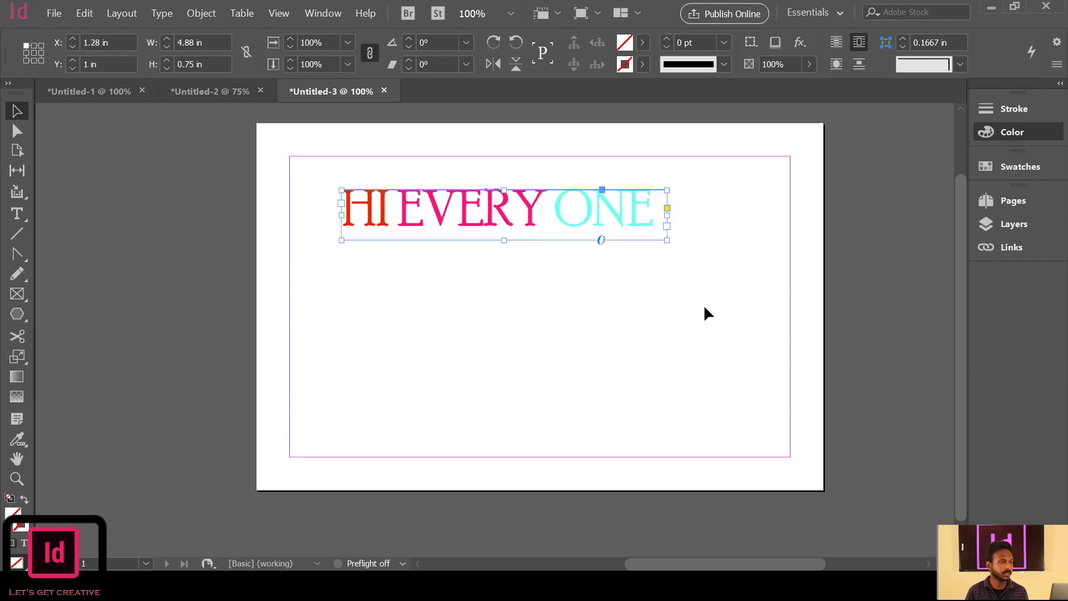
{"action": "left_click", "coordinate": [703, 307]}
Duplicate the HI EVERY ONE frame below the original at about X 1.36 in, Y 2.75 in.
{"action": "left_click", "coordinate": [551, 208]}
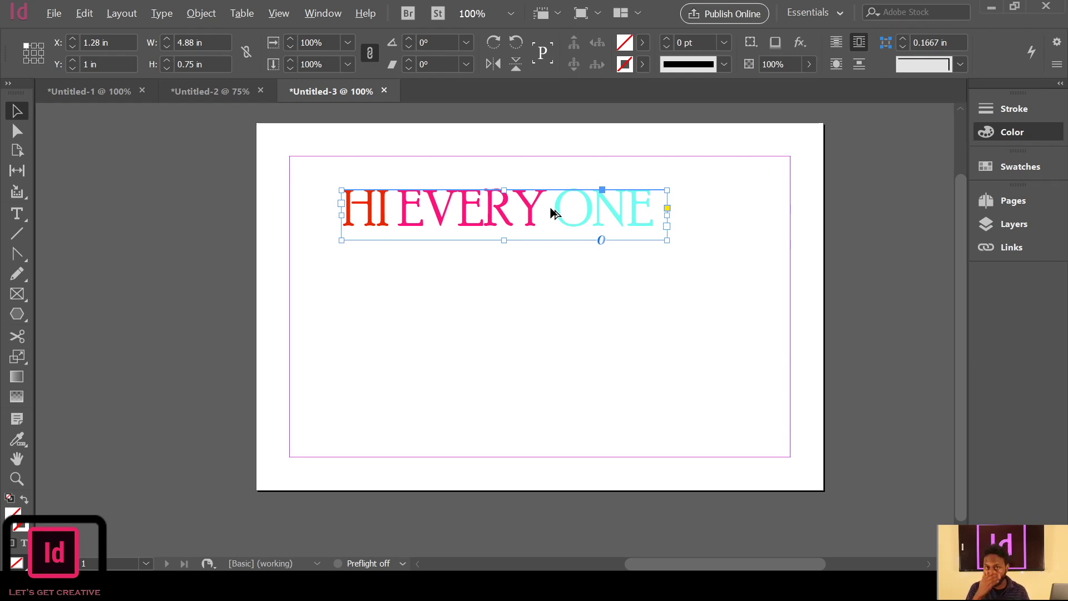
{"action": "left_click_drag", "start_coordinate": [555, 213], "coordinate": [552, 323]}
{"action": "left_click", "coordinate": [553, 322]}
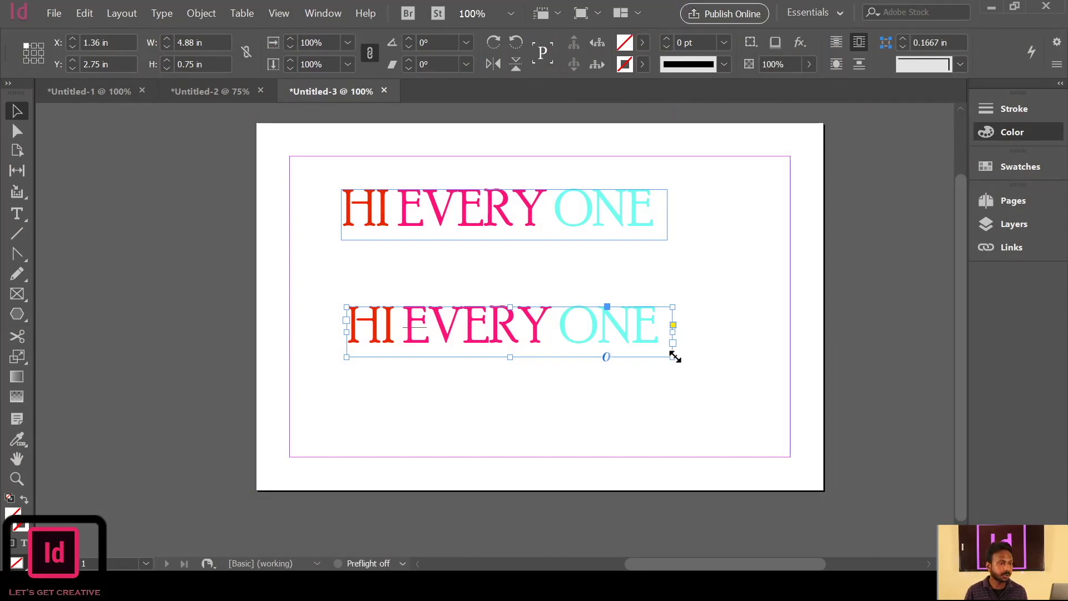
Scale the copy with its text to about 2.64 × 0.41 in and move it to about X 0.58 in, Y 2 in.
{"action": "left_click_drag", "start_coordinate": [673, 359], "coordinate": [523, 334]}
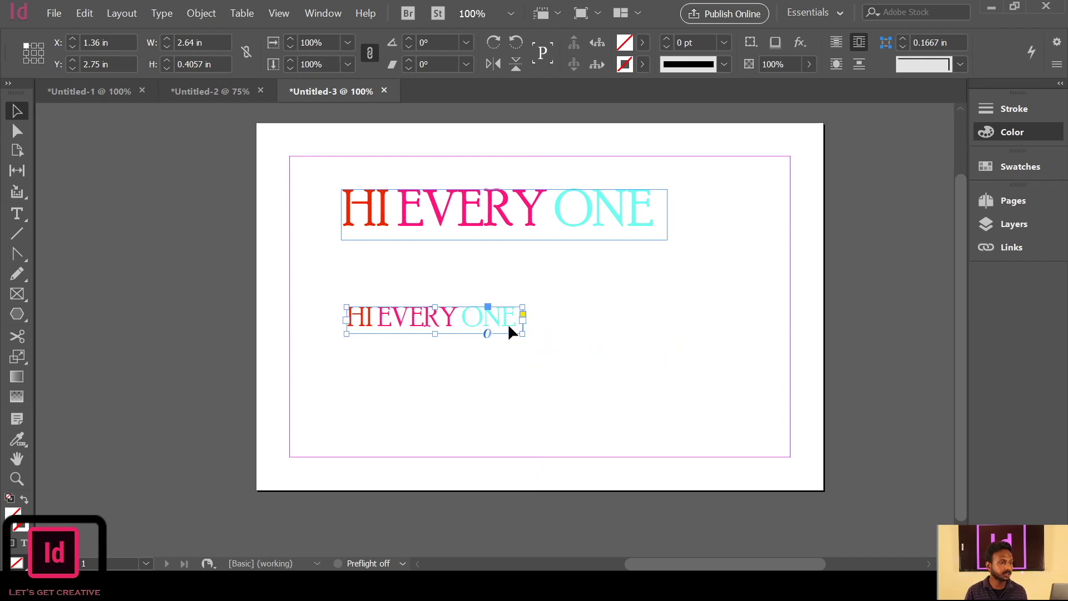
{"action": "left_click_drag", "start_coordinate": [427, 318], "coordinate": [375, 269]}
{"action": "left_click", "coordinate": [548, 327]}
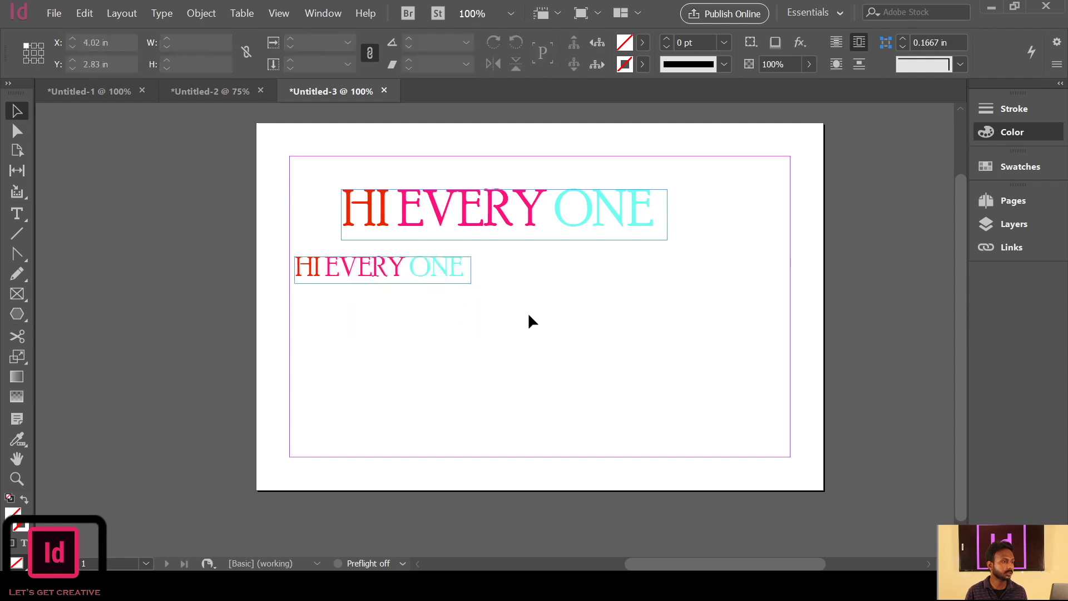
Duplicate the small frame to its lower right and scale the new copy with its text to about 1.95 × 0.3 in.
{"action": "left_click", "coordinate": [425, 266]}
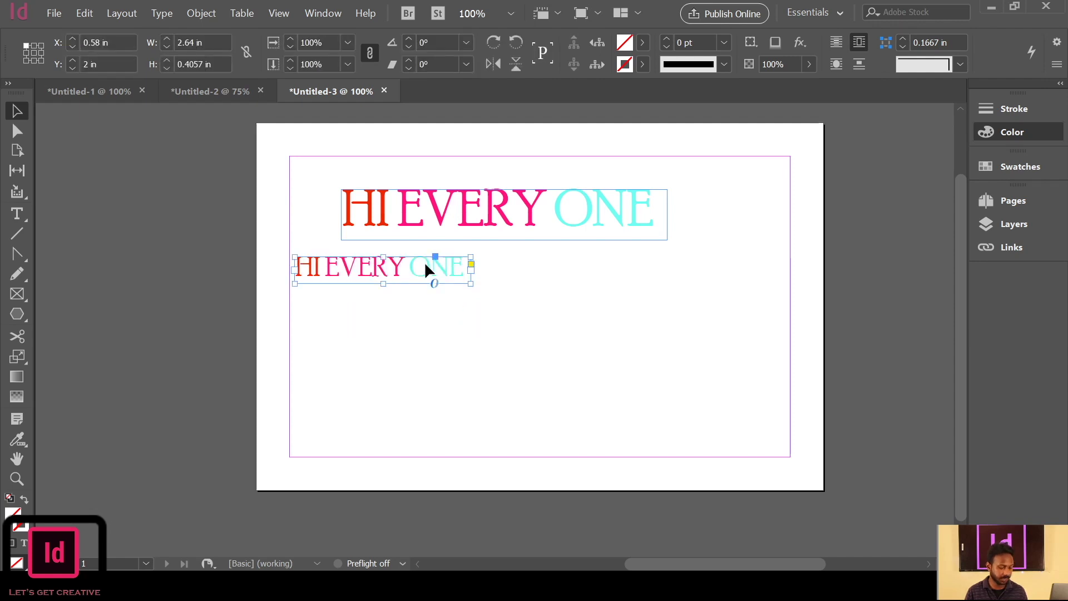
{"action": "left_click_drag", "start_coordinate": [426, 265], "coordinate": [577, 312]}
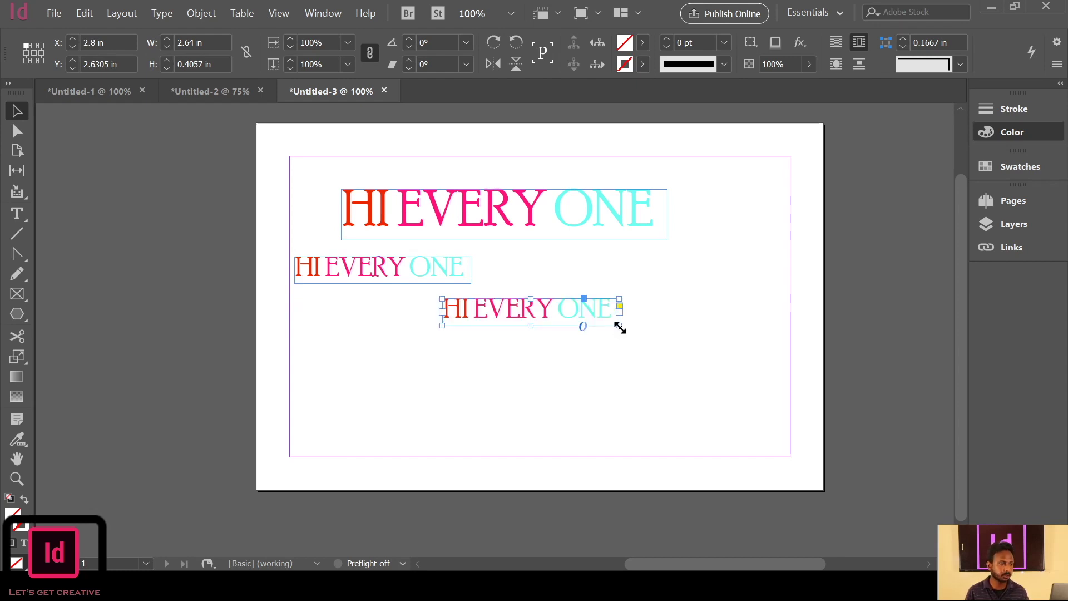
{"action": "left_click_drag", "start_coordinate": [620, 327], "coordinate": [522, 306]}
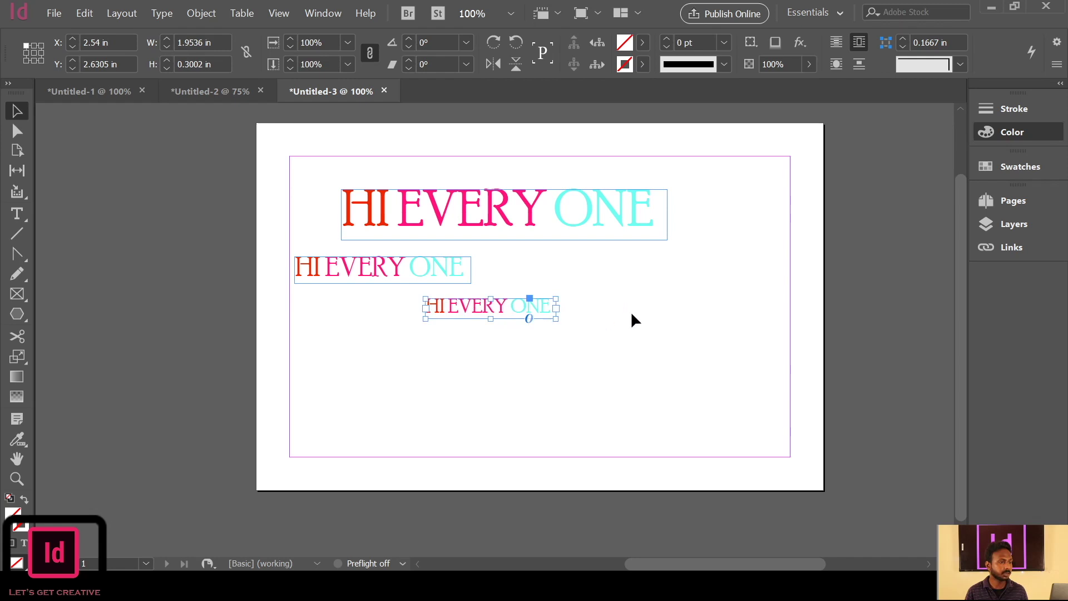
{"action": "left_click_drag", "start_coordinate": [593, 295], "coordinate": [638, 306]}
Set the font of all the text in the smallest copy to Segoe Print.
{"action": "left_click", "coordinate": [17, 213]}
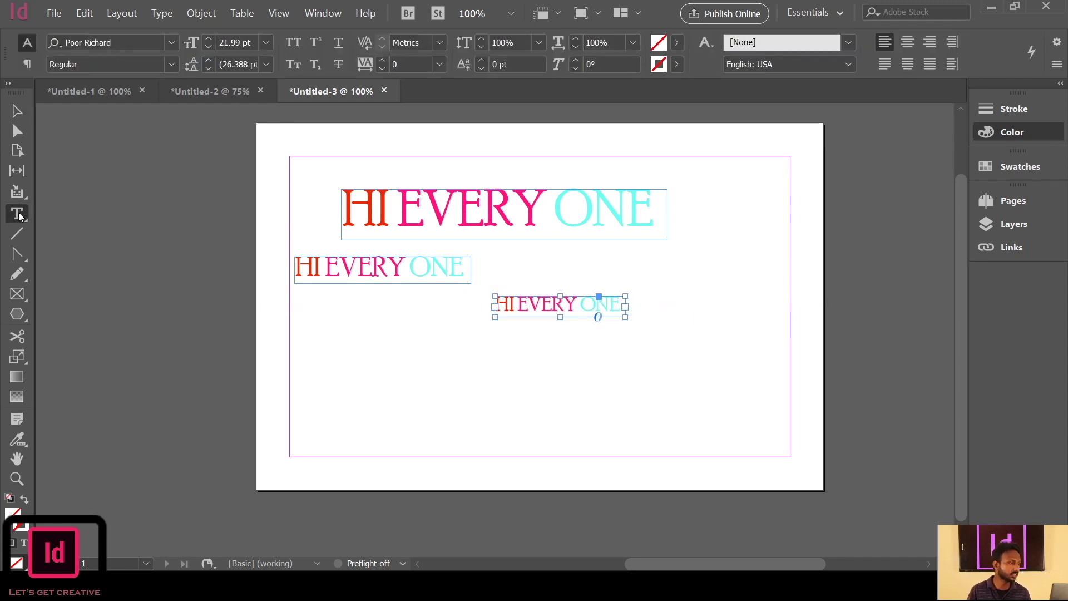
{"action": "left_click_drag", "start_coordinate": [619, 307], "coordinate": [496, 295]}
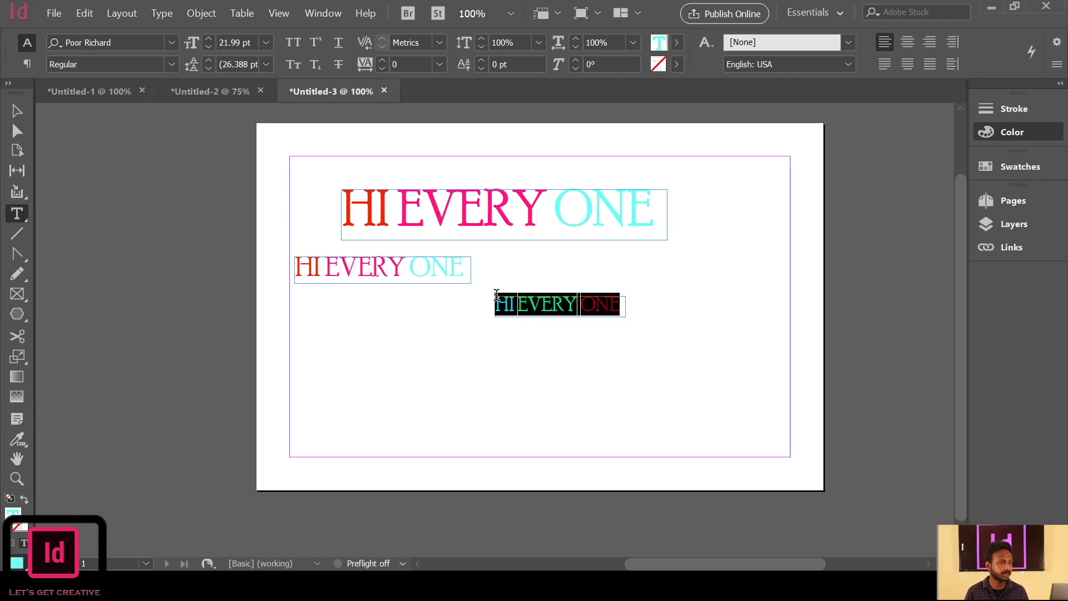
{"action": "left_click", "coordinate": [167, 43]}
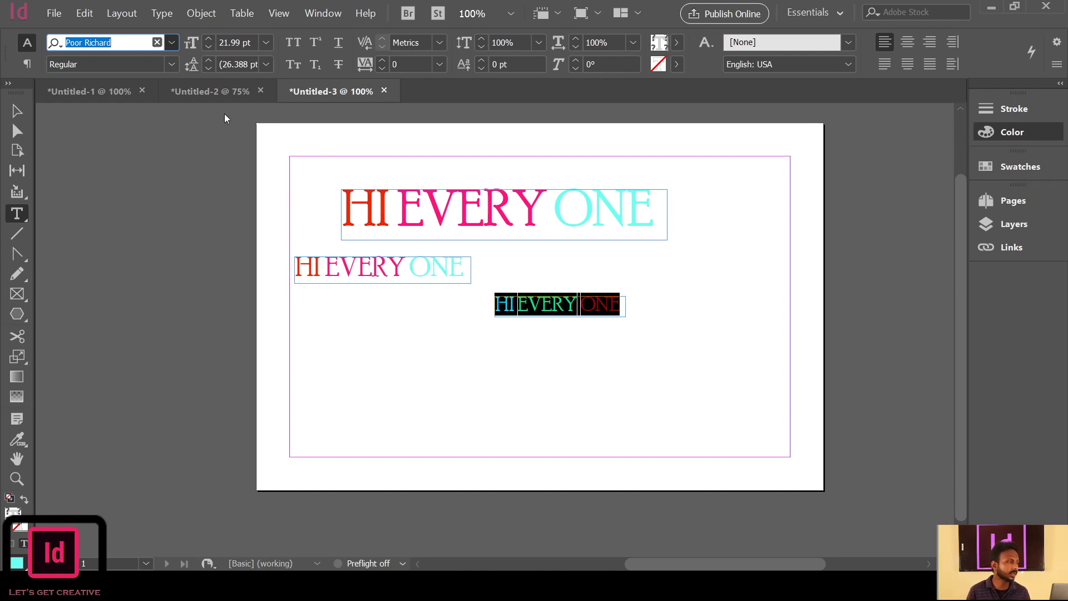
{"action": "type", "text": "Segoe Print"}
{"action": "key", "text": "Return"}
{"action": "left_click", "coordinate": [567, 316]}
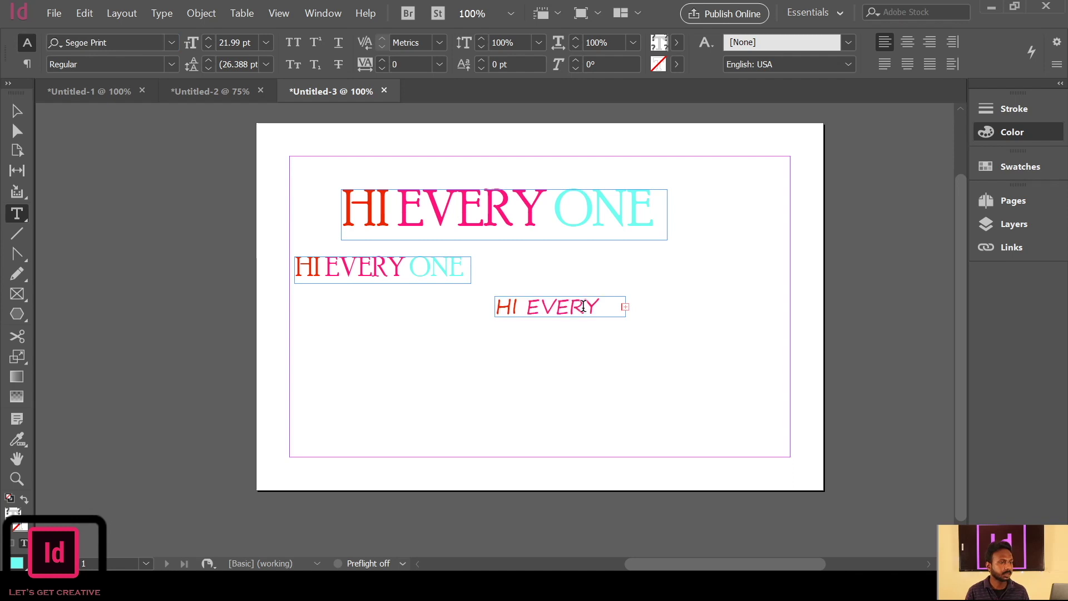
Enlarge the Segoe Print text frame to about 2.48 × 0.51 in and move it to about X 1.98 in, Y 2.91 in.
{"action": "key", "text": "Escape"}
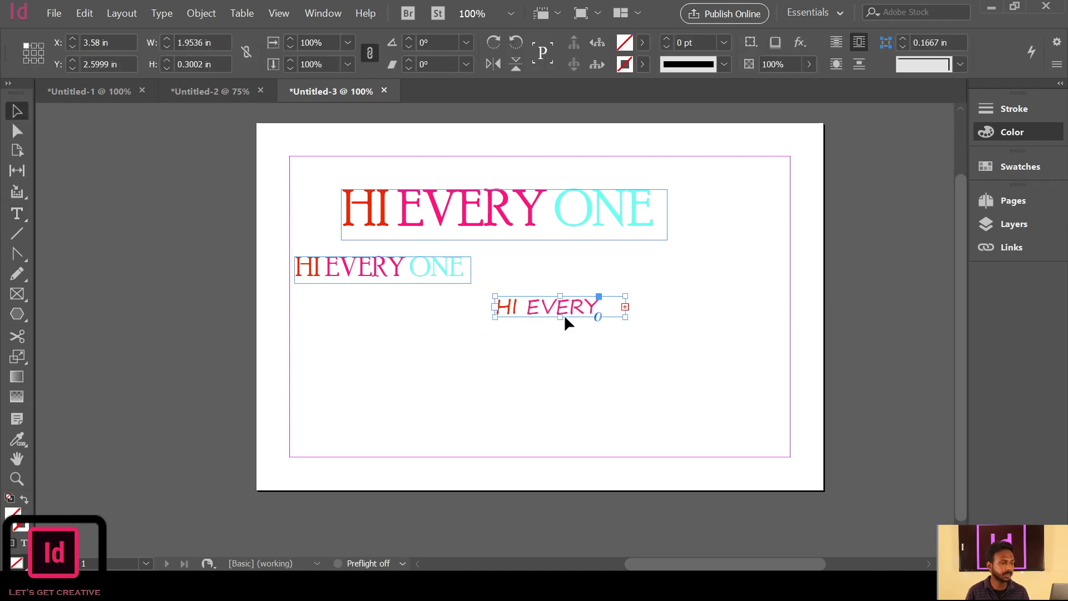
{"action": "left_click_drag", "start_coordinate": [561, 317], "coordinate": [661, 302]}
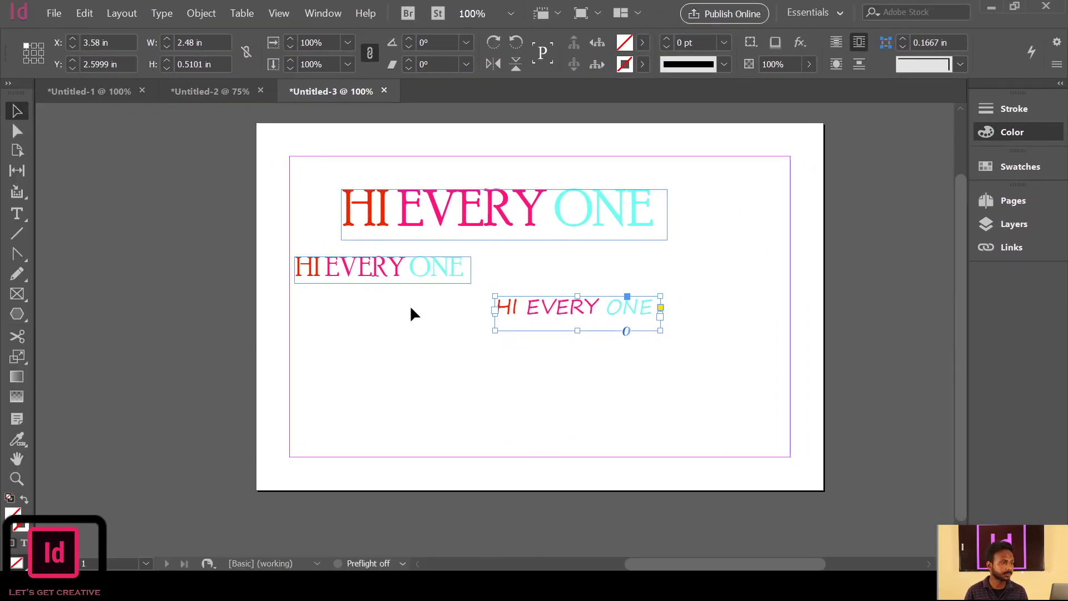
{"action": "left_click_drag", "start_coordinate": [550, 307], "coordinate": [460, 335]}
{"action": "left_click", "coordinate": [574, 316]}
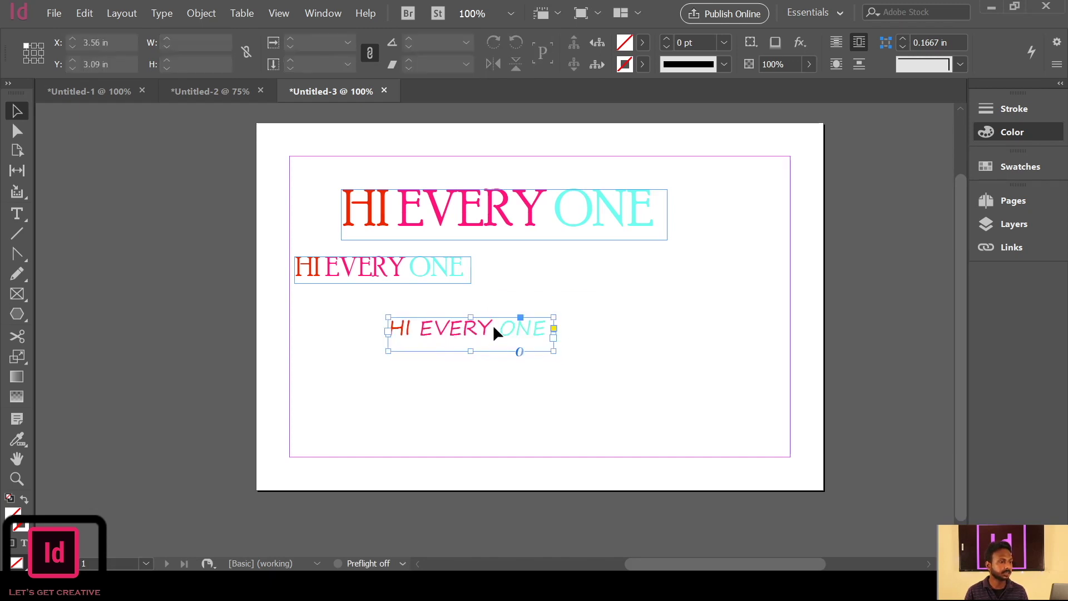
{"action": "left_click", "coordinate": [493, 325]}
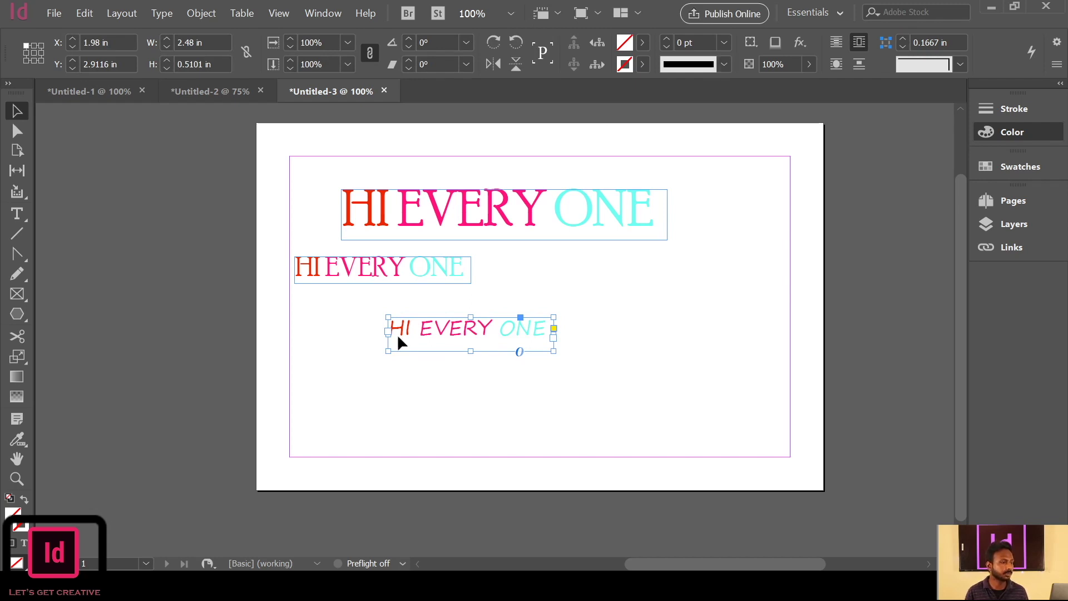
{"action": "left_click", "coordinate": [532, 384]}
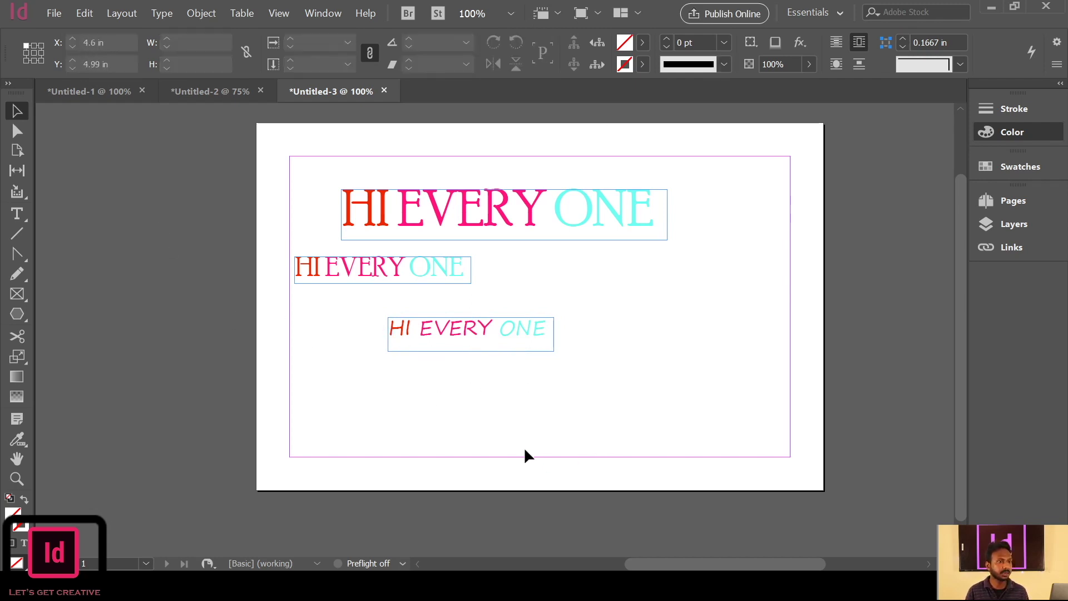
Delete all three HI EVERY ONE text frames from the page and activate the Type on a Path tool.
{"action": "left_click_drag", "start_coordinate": [327, 415], "coordinate": [563, 185]}
{"action": "key", "text": "Delete"}
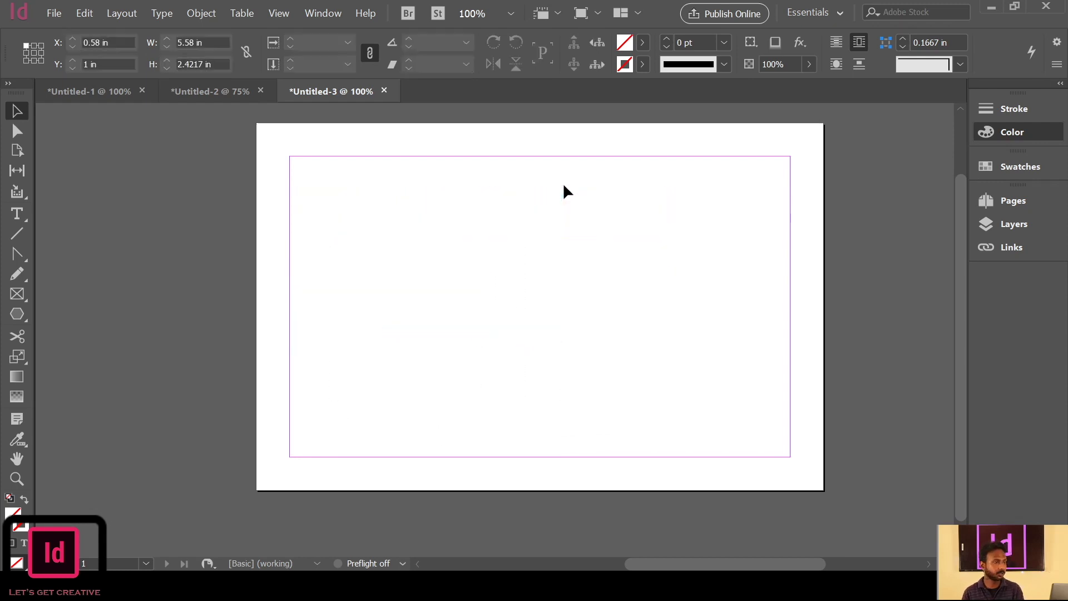
{"action": "left_click", "coordinate": [17, 214]}
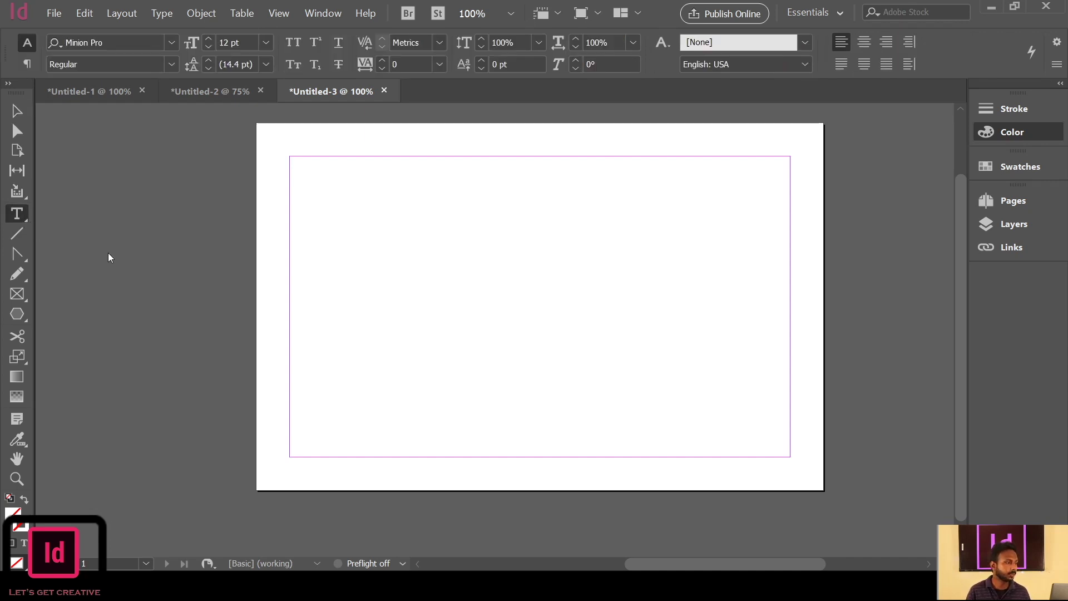
{"action": "key", "text": "shift+t"}
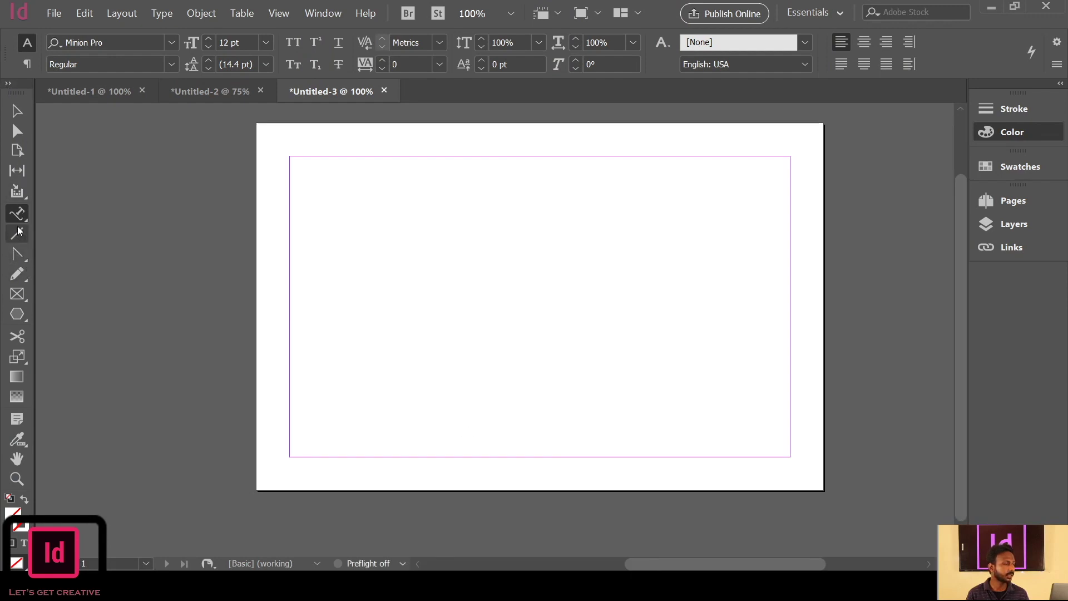
Draw a closed irregular Pen path about 5.91 × 2.9 in from X 1.02 in, Y 2.5 in, mixing curved and straight segments.
{"action": "left_click", "coordinate": [20, 259]}
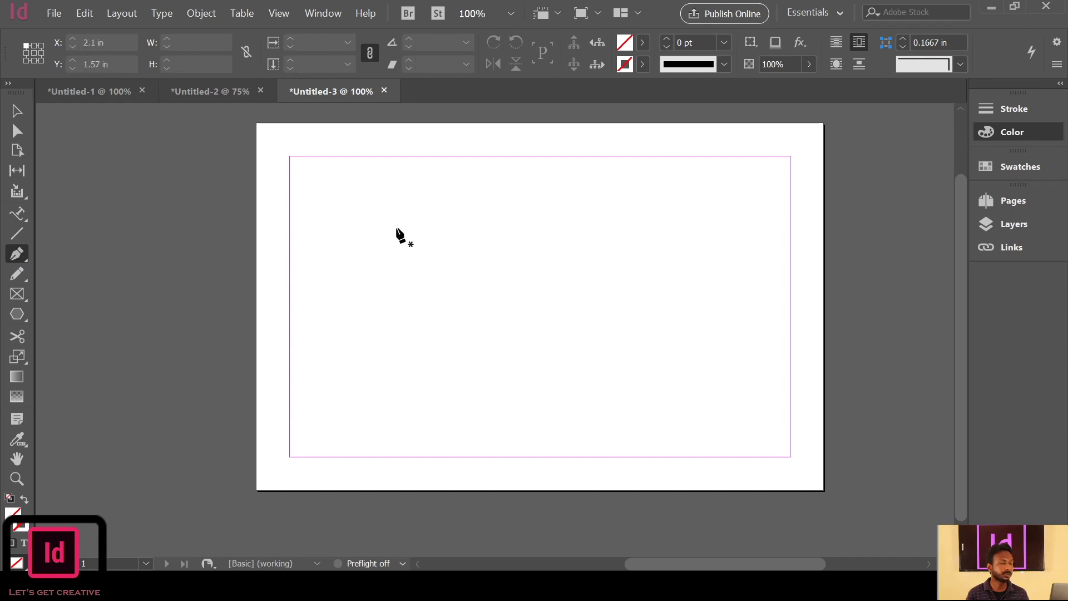
{"action": "left_click", "coordinate": [324, 289]}
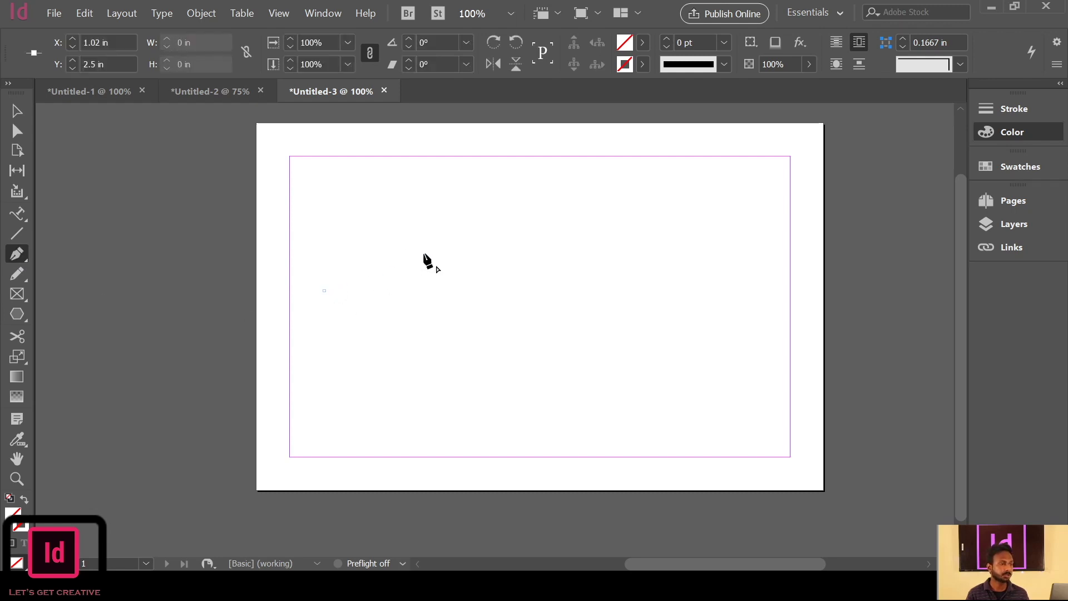
{"action": "left_click_drag", "start_coordinate": [600, 201], "coordinate": [770, 223]}
{"action": "left_click_drag", "start_coordinate": [812, 248], "coordinate": [811, 245]}
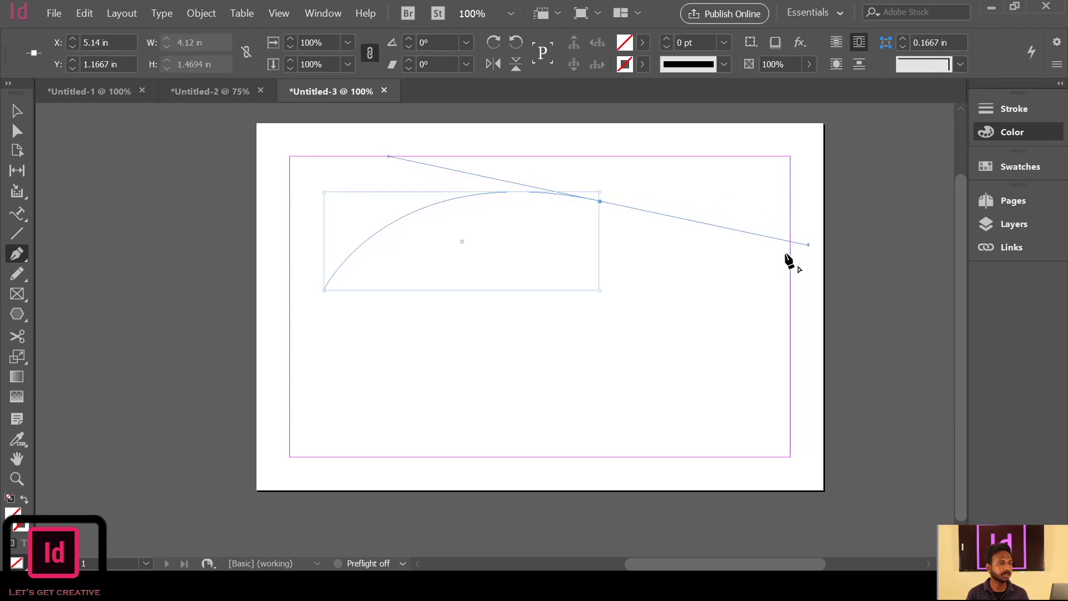
{"action": "left_click_drag", "start_coordinate": [681, 296], "coordinate": [682, 345]}
{"action": "left_click_drag", "start_coordinate": [469, 353], "coordinate": [438, 357]}
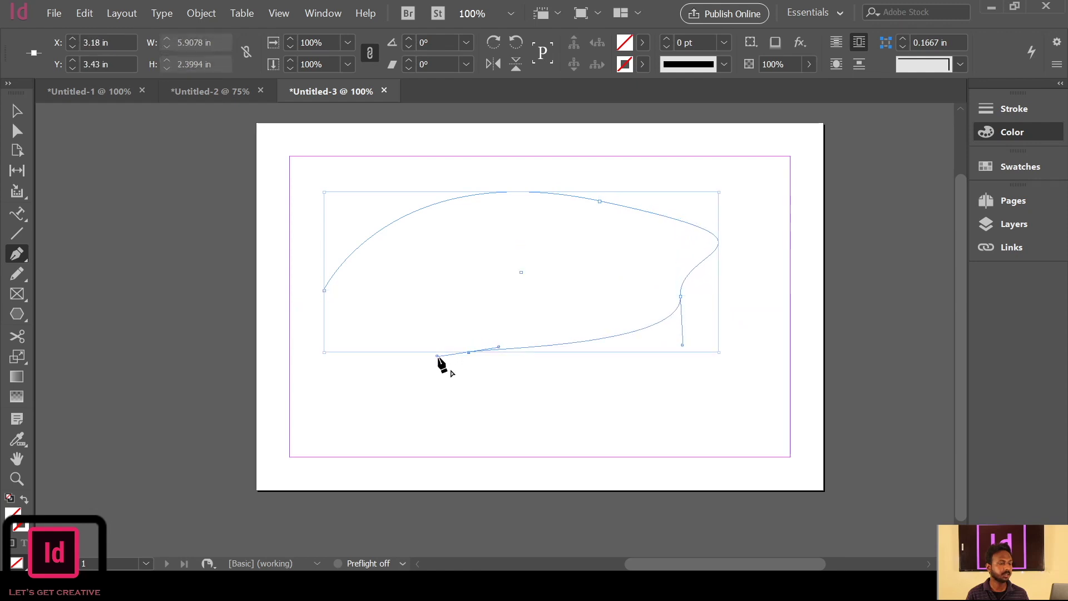
{"action": "left_click", "coordinate": [506, 268]}
{"action": "left_click", "coordinate": [417, 257]}
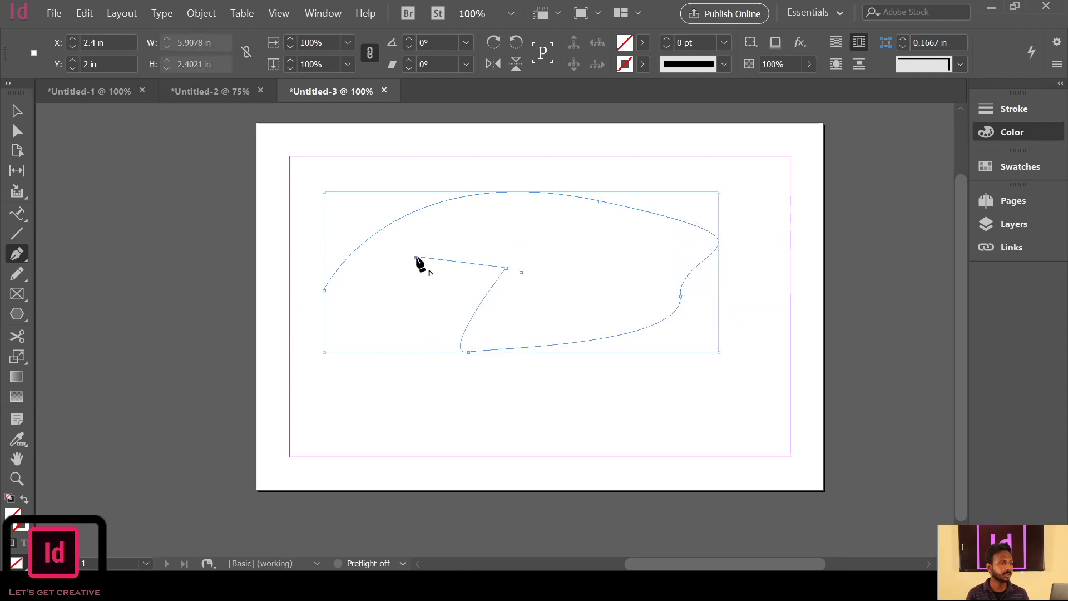
{"action": "left_click", "coordinate": [386, 313]}
{"action": "left_click", "coordinate": [371, 386]}
{"action": "left_click", "coordinate": [338, 364]}
{"action": "left_click", "coordinate": [324, 290]}
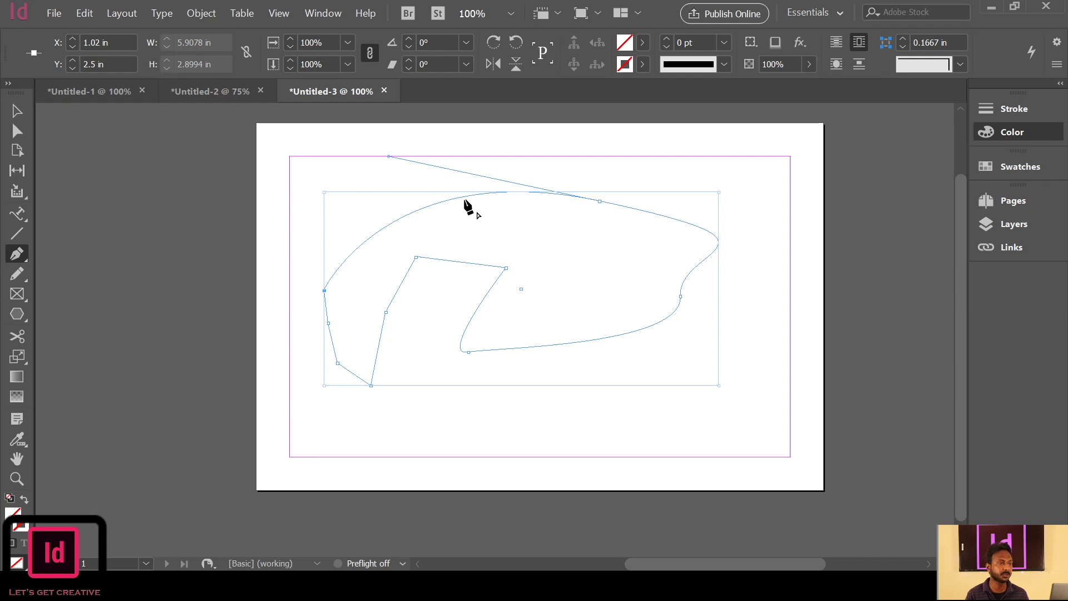
Start type on the path's upper-left curve and enter HI EVERY ONE VERY NICE DAY.
{"action": "left_click", "coordinate": [25, 217]}
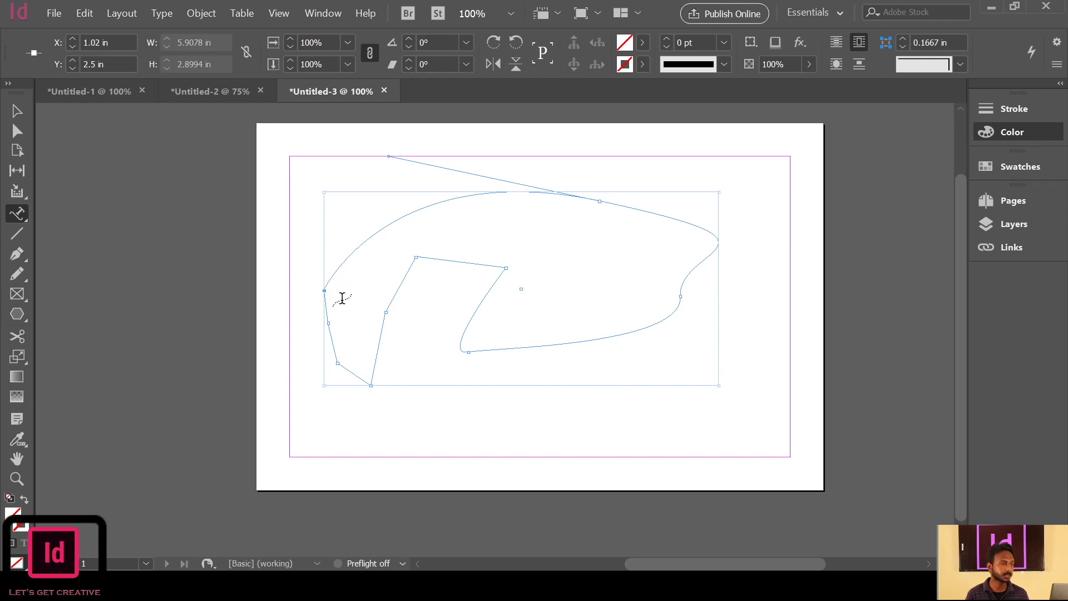
{"action": "left_click", "coordinate": [342, 262]}
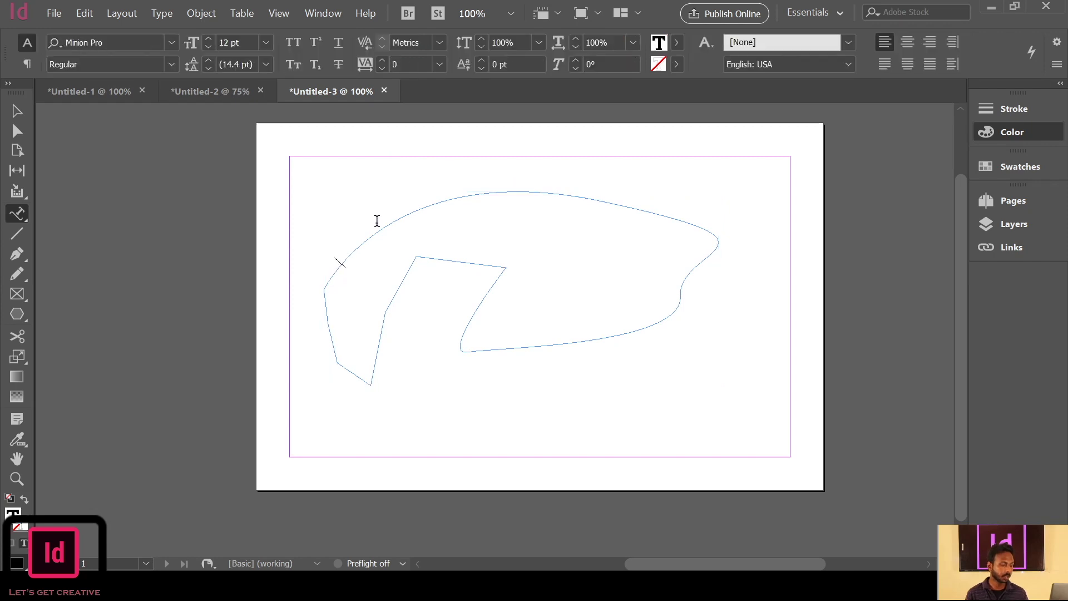
{"action": "type", "text": "HI E"}
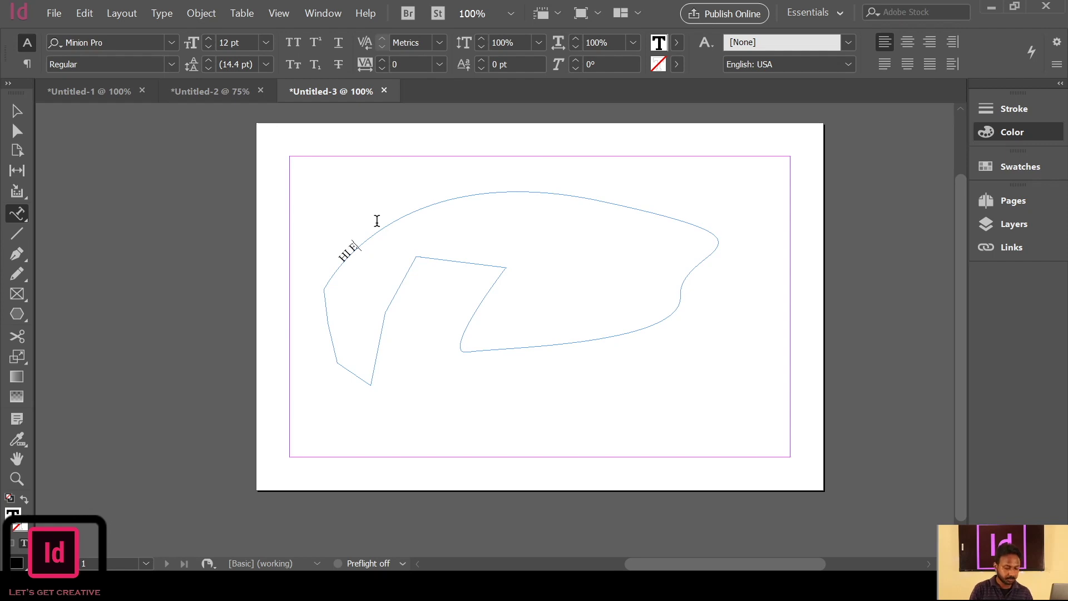
{"action": "type", "text": "VERYONE VERY NICE DAY"}
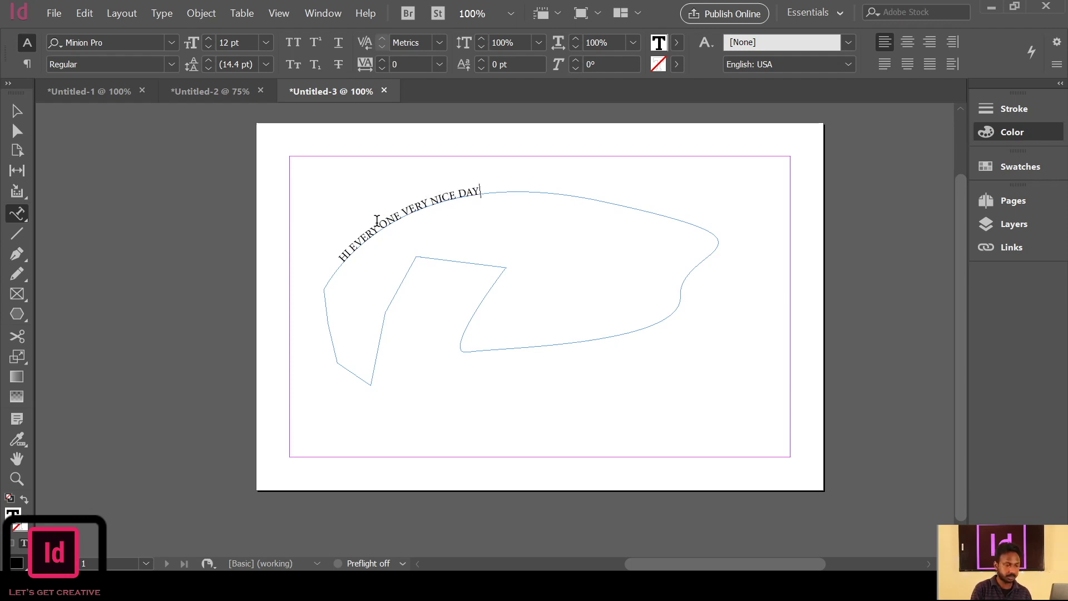
Continue the path text with random filler characters around the rest of the outline, and undo the last typed characters.
{"action": "type", "text": " JV"}
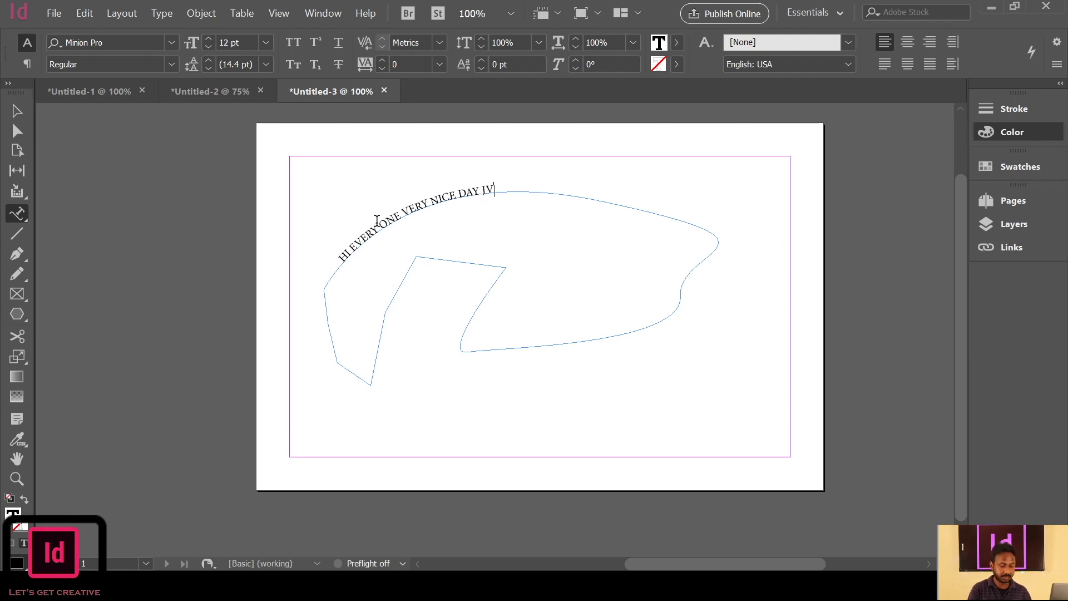
{"action": "type", "text": "NHRTG JTHLTYHI GKJTGK JKTTTTTTTTTTTTTTTTTTTTTTGB"}
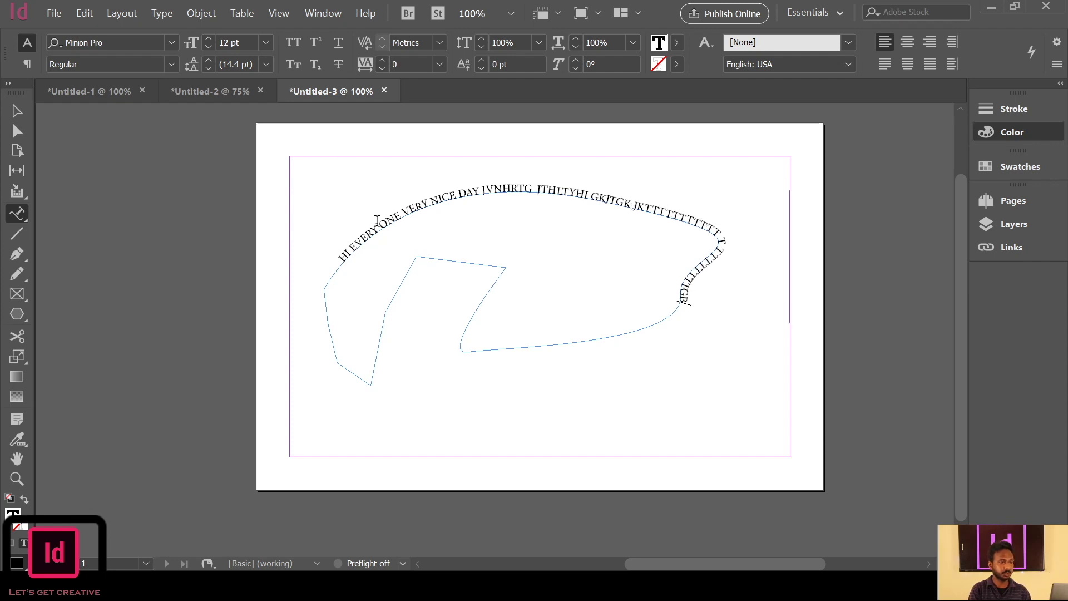
{"action": "type", "text": "GGGGGGGGGGGGGGGGGGGGIK"}
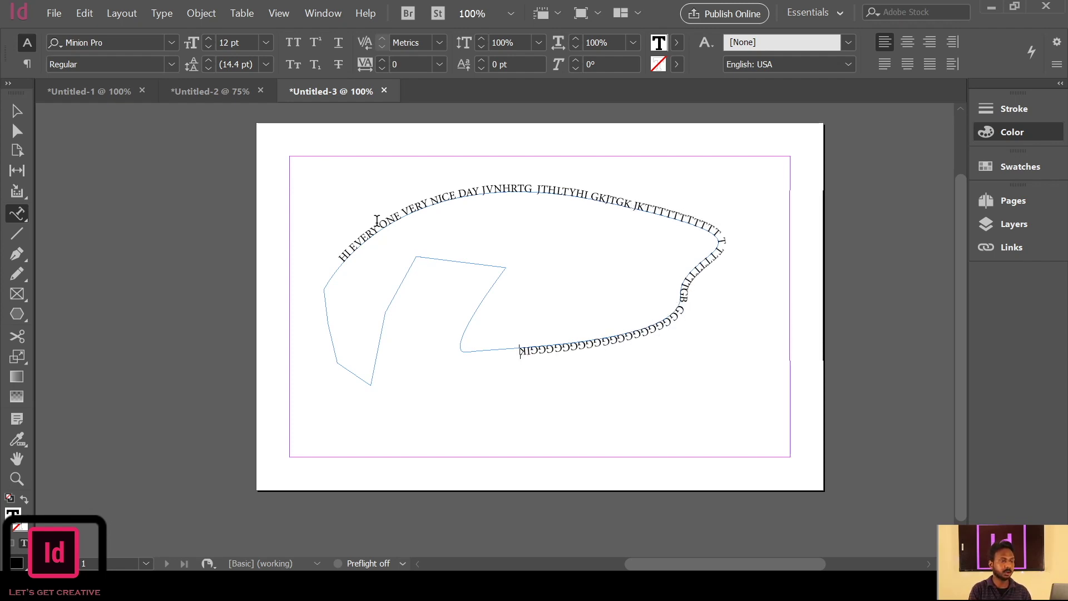
{"action": "type", "text": "S 5J5J5J5J5J5J5J5J5J5J5J5J5J5J5J5"}
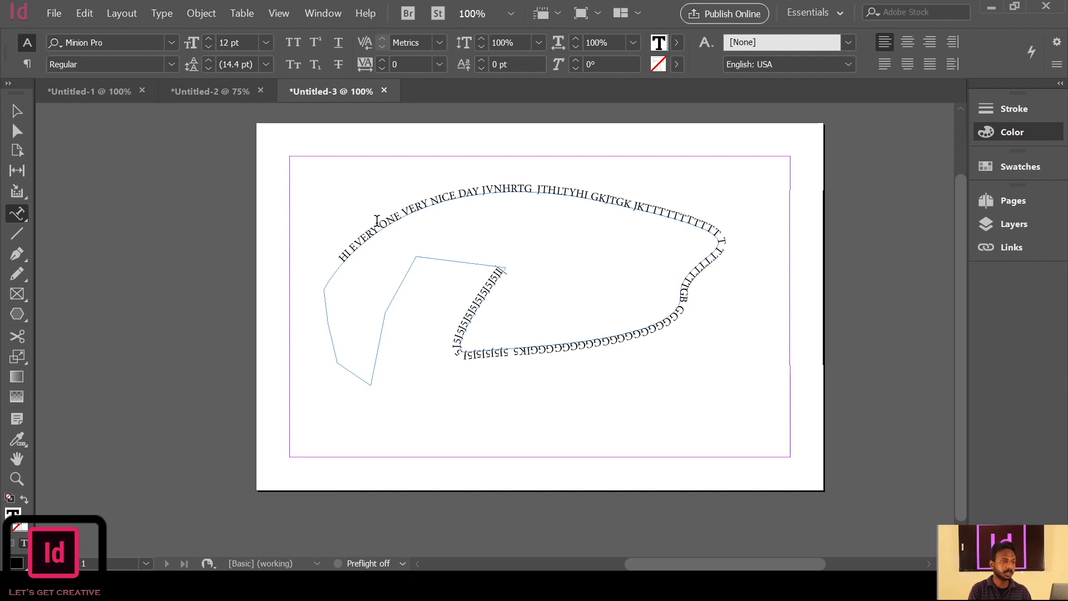
{"action": "type", "text": "SSSSSSSSSSSSSFFFFFFFFFFF5JUTGH5TY 56Y56"}
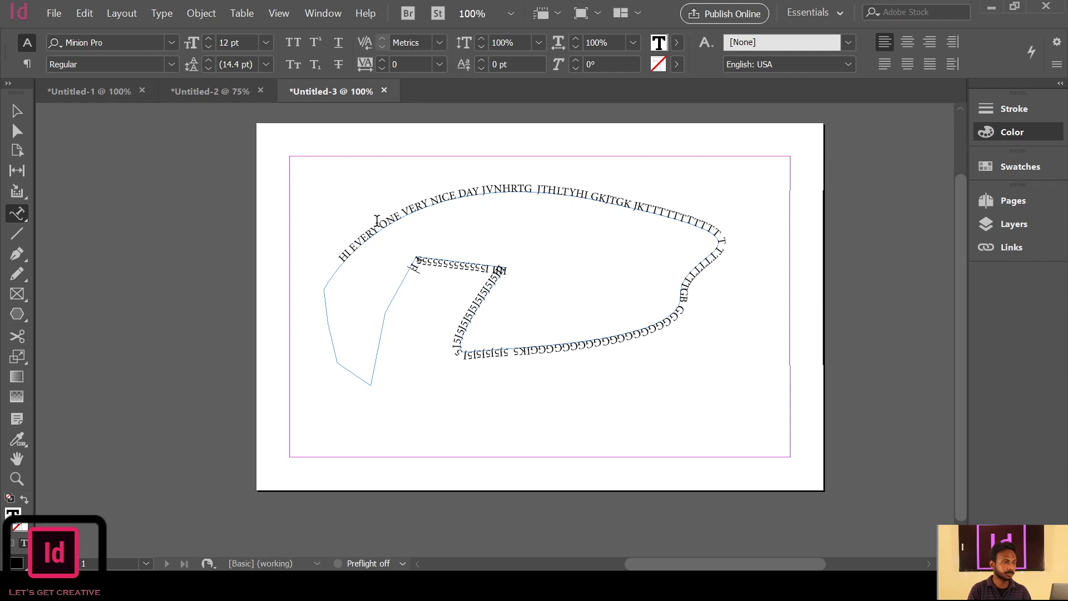
{"action": "type", "text": "YU7U76U67U6U67U7 6U7U"}
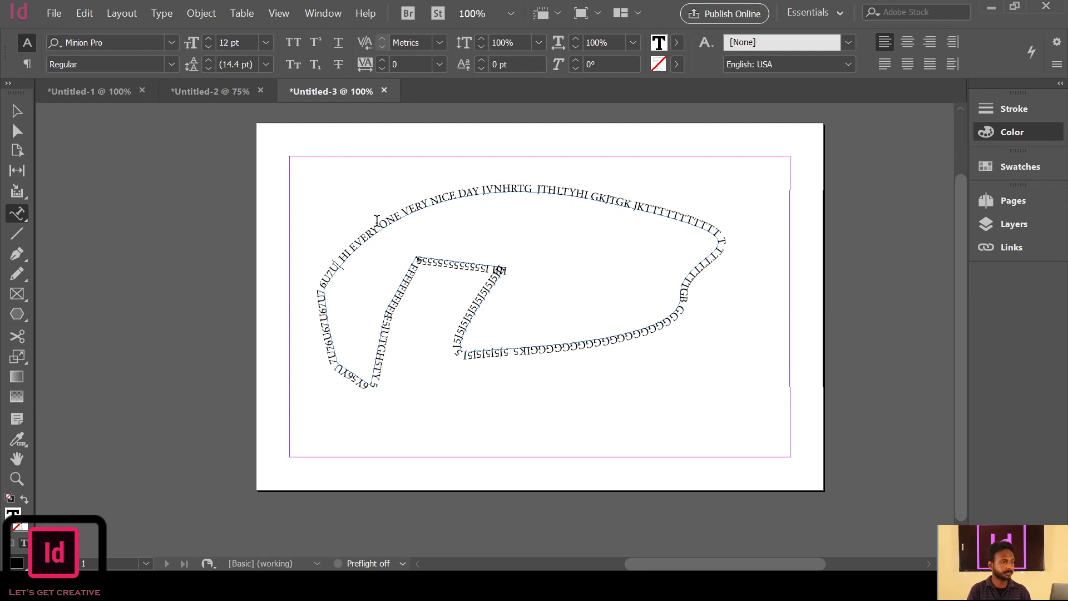
{"action": "key", "text": "ctrl+z"}
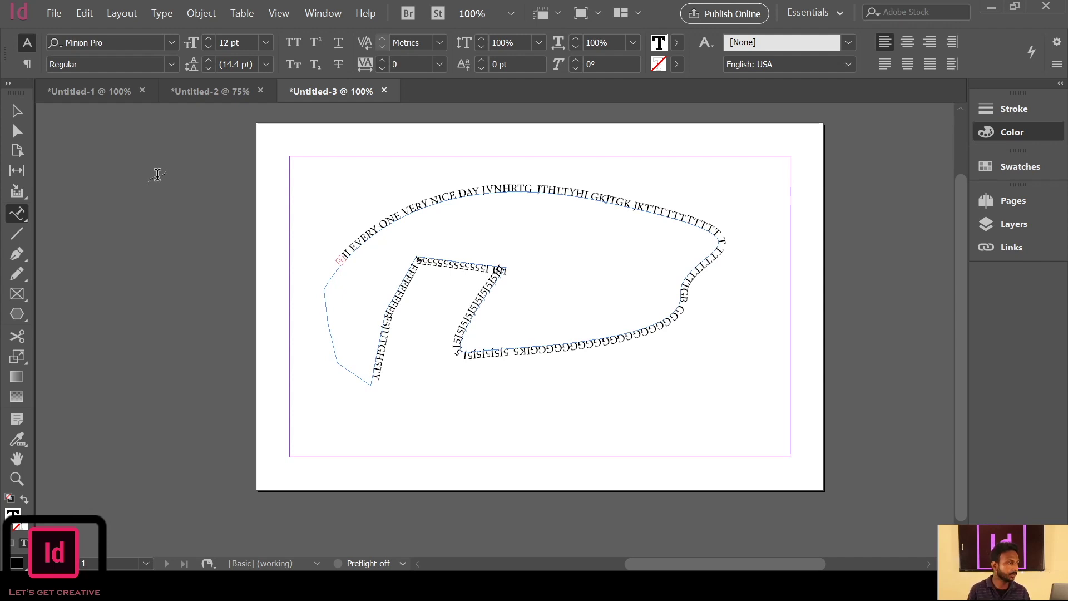
Stretch the path text object downward and to the left to about 6.39 × 3.56 in.
{"action": "left_click", "coordinate": [15, 115]}
{"action": "left_click_drag", "start_coordinate": [524, 385], "coordinate": [523, 429]}
{"action": "left_click_drag", "start_coordinate": [324, 311], "coordinate": [292, 310]}
Thread the overset path text into a new frame of about 0.58 × 1.08 in at X 7.1 in, Y 3.33 in, and reselect the path.
{"action": "left_click", "coordinate": [306, 281]}
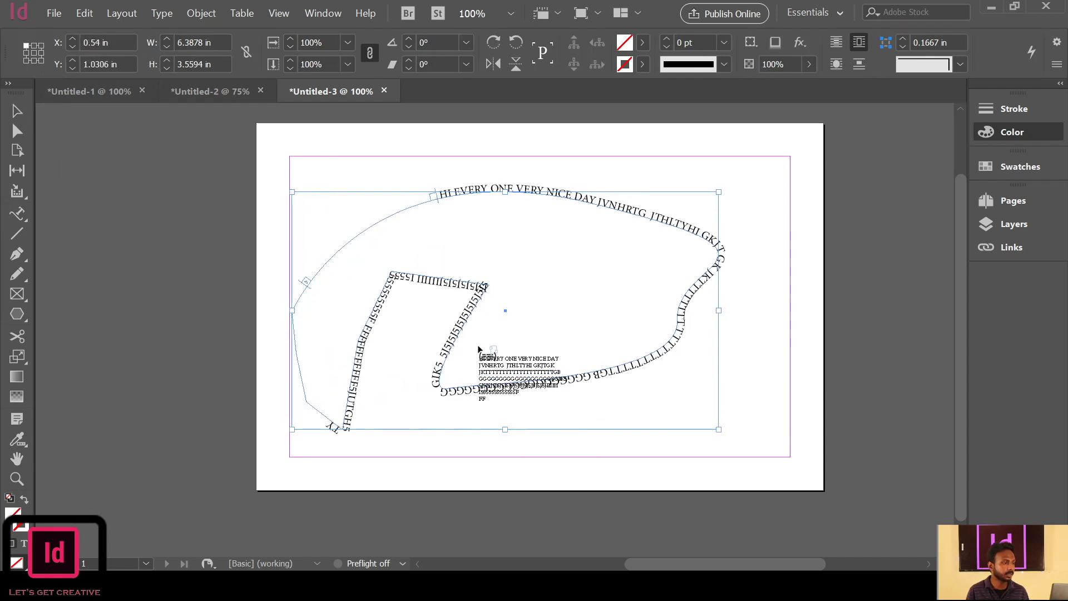
{"action": "left_click_drag", "start_coordinate": [730, 345], "coordinate": [769, 417]}
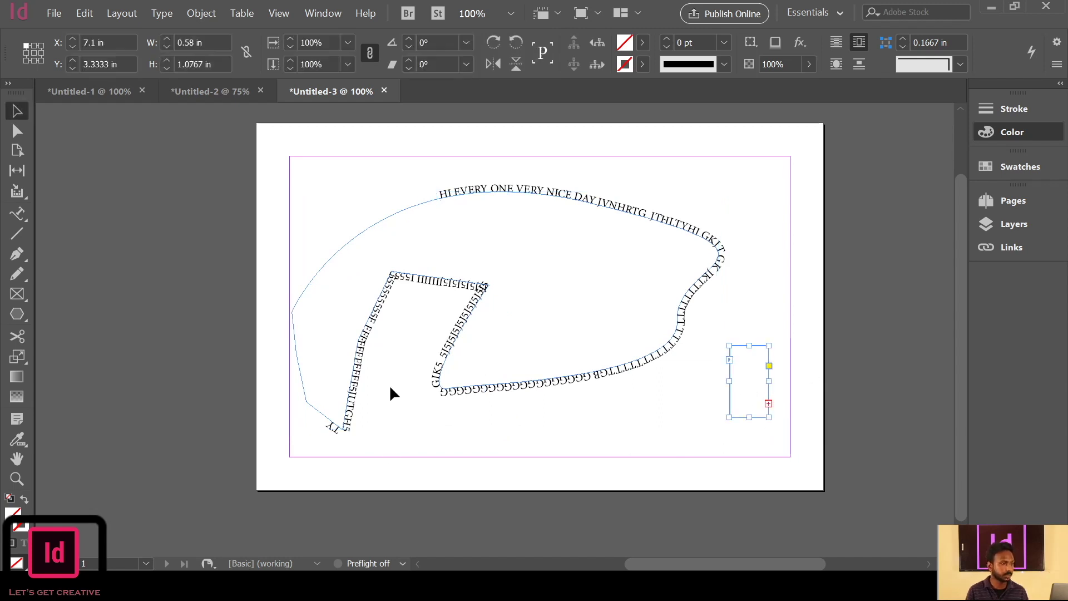
{"action": "left_click", "coordinate": [406, 279]}
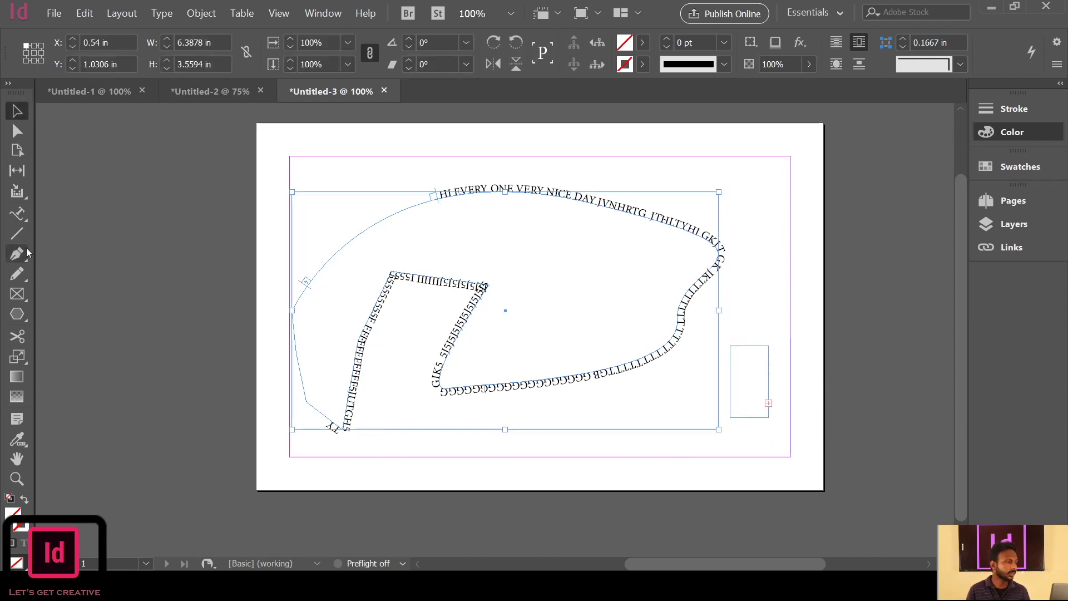
Increase the font size of the path text from HI EVERY ONE through JTHLTYHI GK to 21 pt.
{"action": "left_click", "coordinate": [23, 221]}
{"action": "key", "text": "t"}
{"action": "left_click_drag", "start_coordinate": [439, 190], "coordinate": [714, 245]}
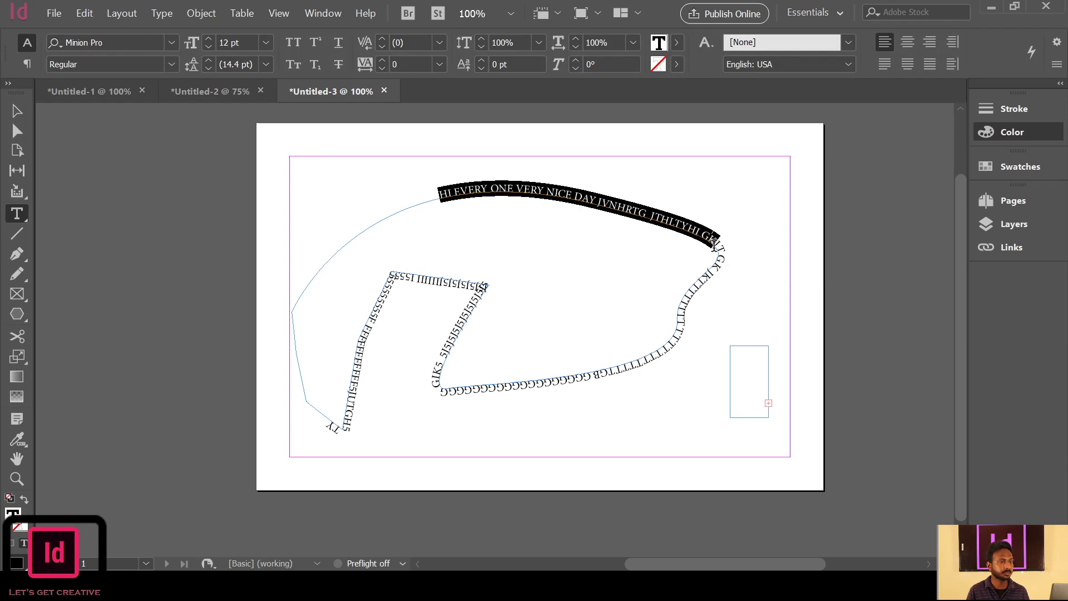
{"action": "left_click", "coordinate": [211, 40]}
{"action": "left_click", "coordinate": [211, 40]}
{"action": "left_click", "coordinate": [211, 40]}
{"action": "left_click", "coordinate": [211, 39]}
{"action": "left_click", "coordinate": [211, 39]}
{"action": "left_click", "coordinate": [211, 40]}
{"action": "left_click", "coordinate": [211, 39]}
{"action": "left_click", "coordinate": [212, 39]}
{"action": "left_click", "coordinate": [212, 39]}
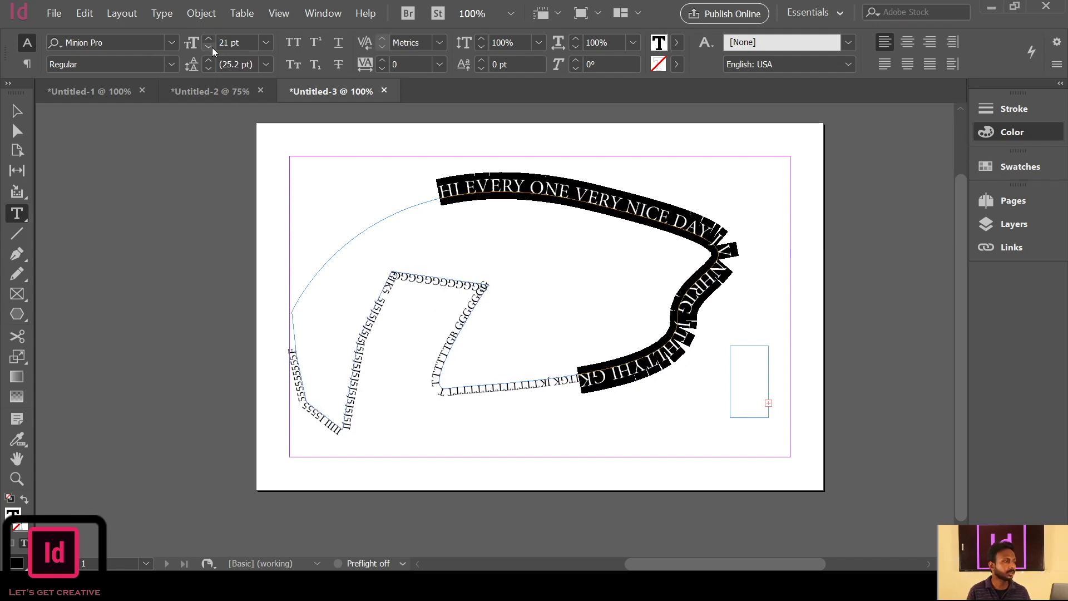
Reduce the selected stretch of path text to 13 pt and give it a light blue fill.
{"action": "left_click", "coordinate": [212, 48]}
{"action": "left_click", "coordinate": [212, 47]}
{"action": "left_click", "coordinate": [212, 47]}
{"action": "left_click", "coordinate": [212, 47]}
{"action": "left_click", "coordinate": [212, 47]}
{"action": "left_click", "coordinate": [212, 47]}
{"action": "left_click", "coordinate": [212, 47]}
{"action": "left_click", "coordinate": [212, 47]}
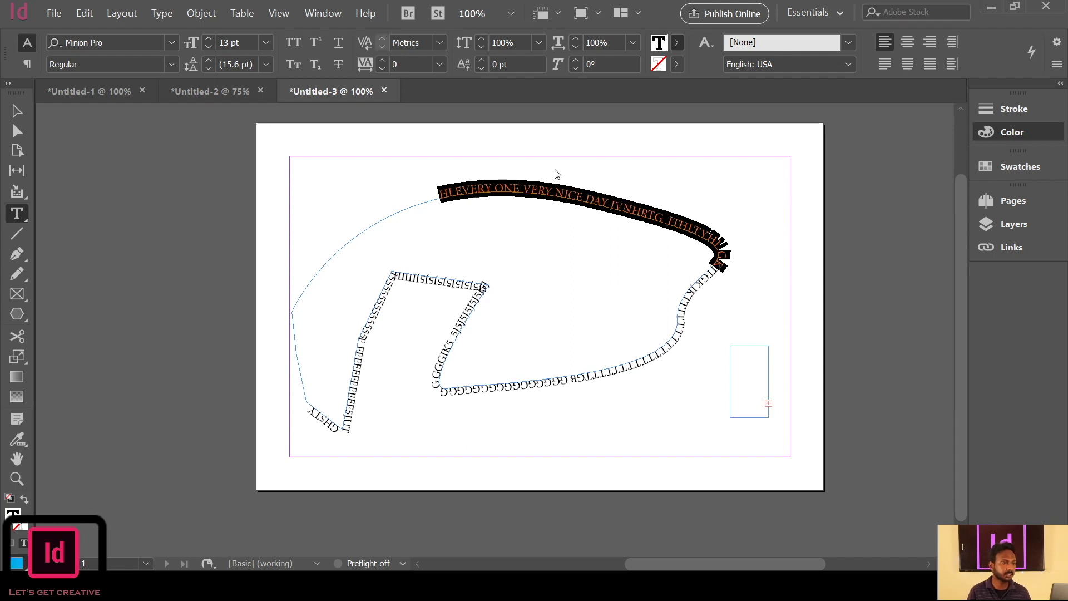
{"action": "left_click", "coordinate": [692, 292]}
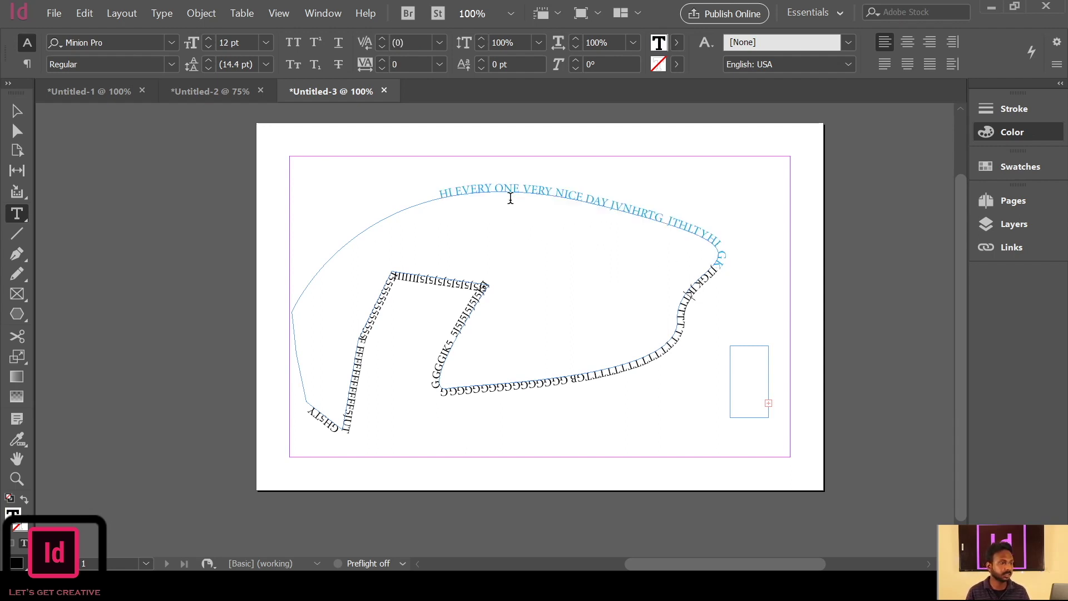
Colour the stretch of path text following the blue letters red and the remaining path text yellow.
{"action": "left_click_drag", "start_coordinate": [715, 270], "coordinate": [661, 356]}
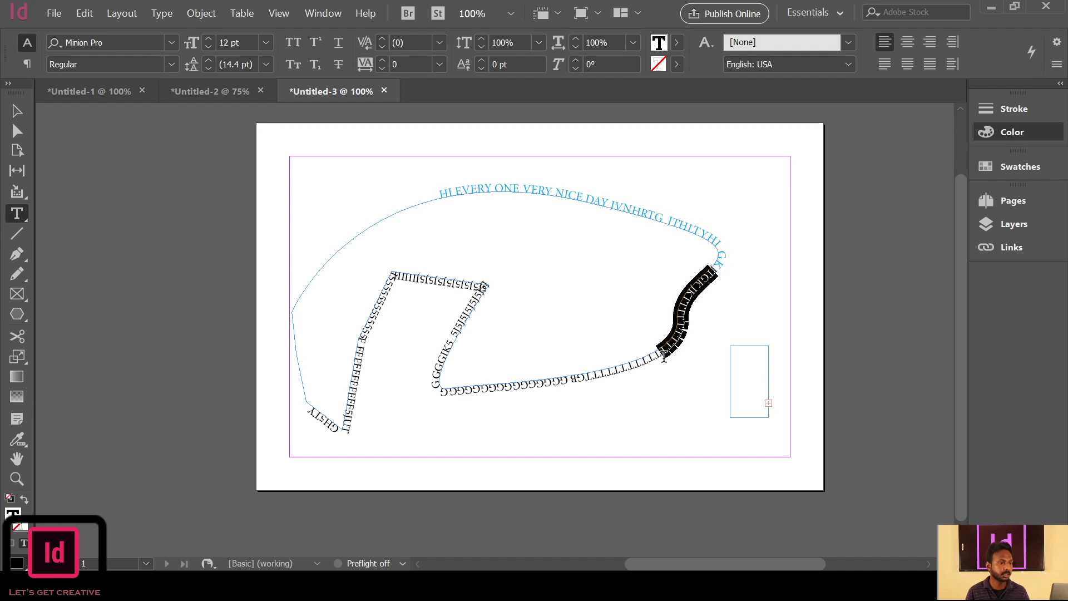
{"action": "left_click", "coordinate": [677, 47]}
{"action": "left_click", "coordinate": [552, 217]}
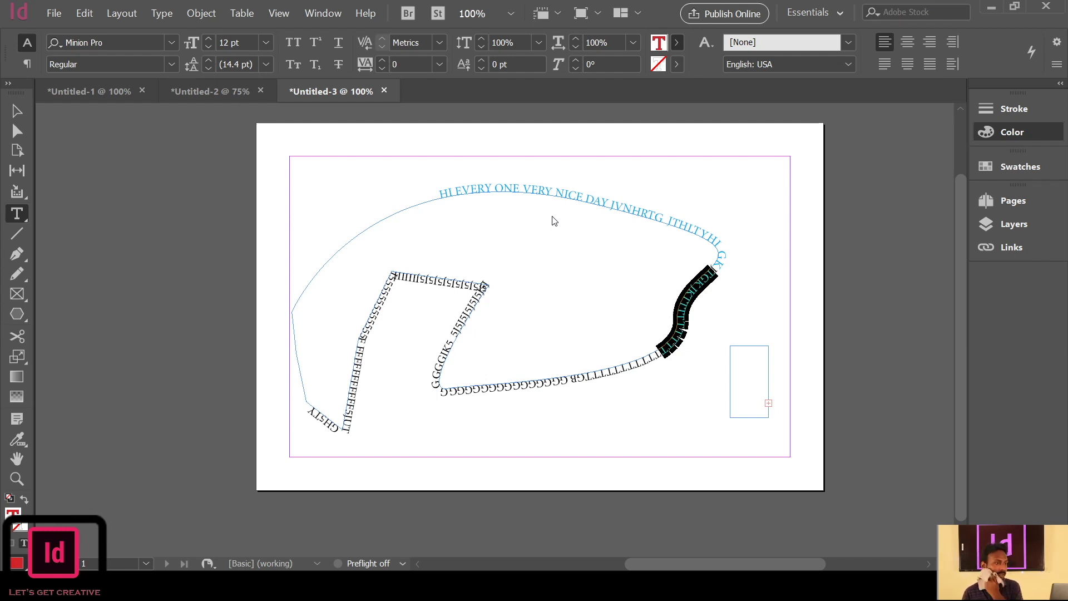
{"action": "left_click_drag", "start_coordinate": [658, 357], "coordinate": [306, 408]}
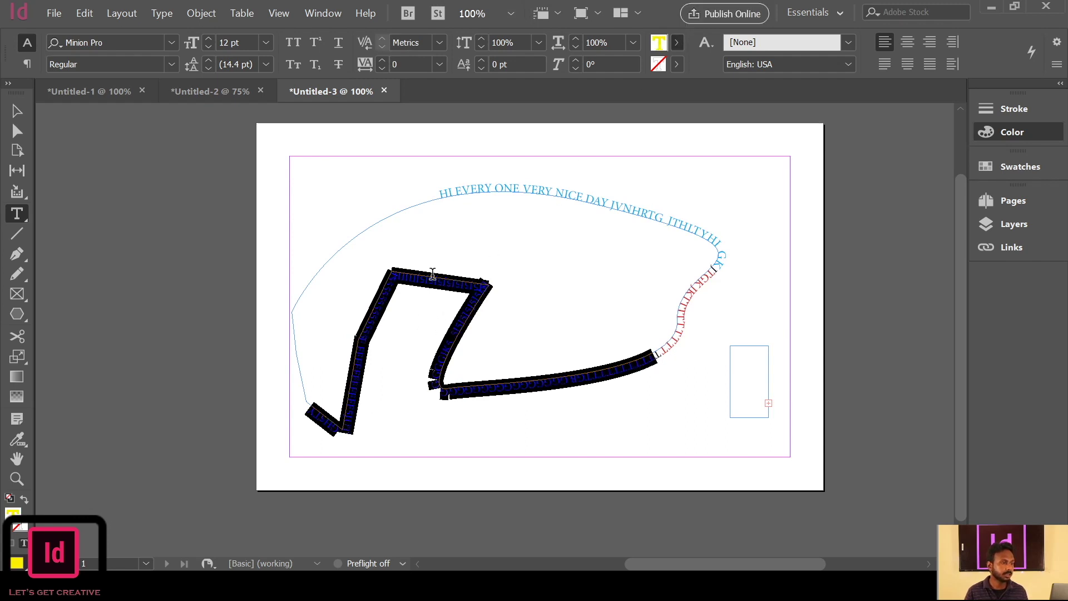
Delete the curved path text and its threaded text frame from the page.
{"action": "left_click", "coordinate": [499, 209]}
{"action": "left_click", "coordinate": [16, 111]}
{"action": "left_click", "coordinate": [535, 183]}
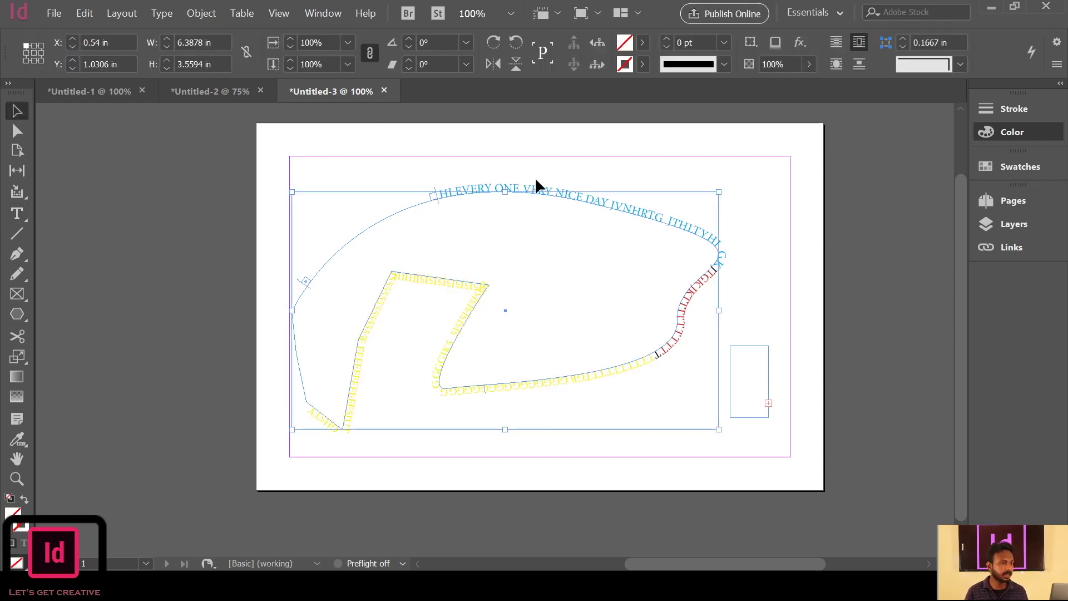
{"action": "key", "text": "Delete"}
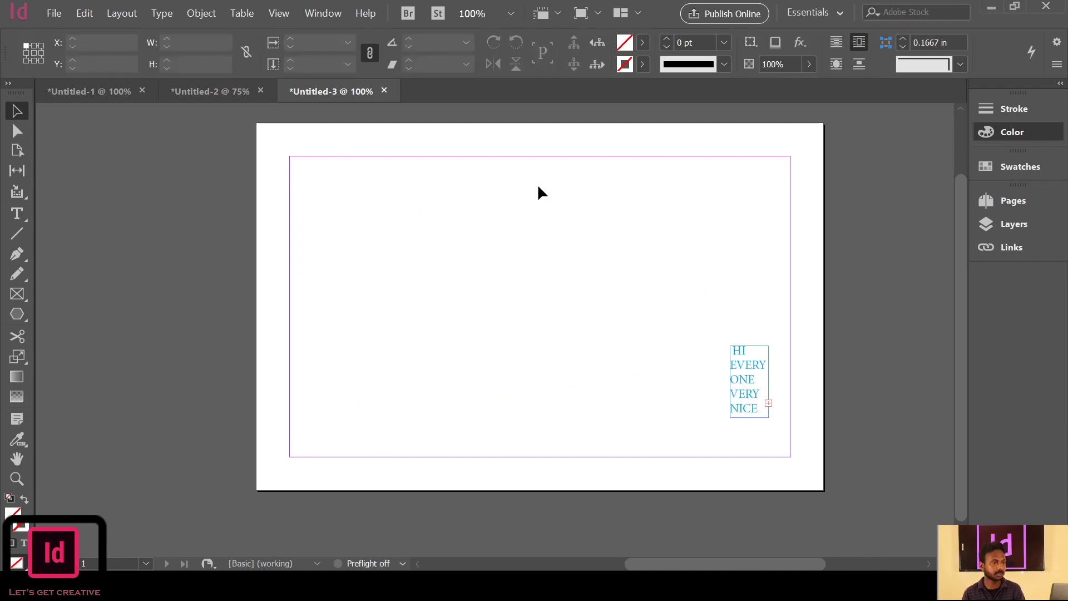
{"action": "left_click", "coordinate": [750, 367]}
{"action": "key", "text": "Delete"}
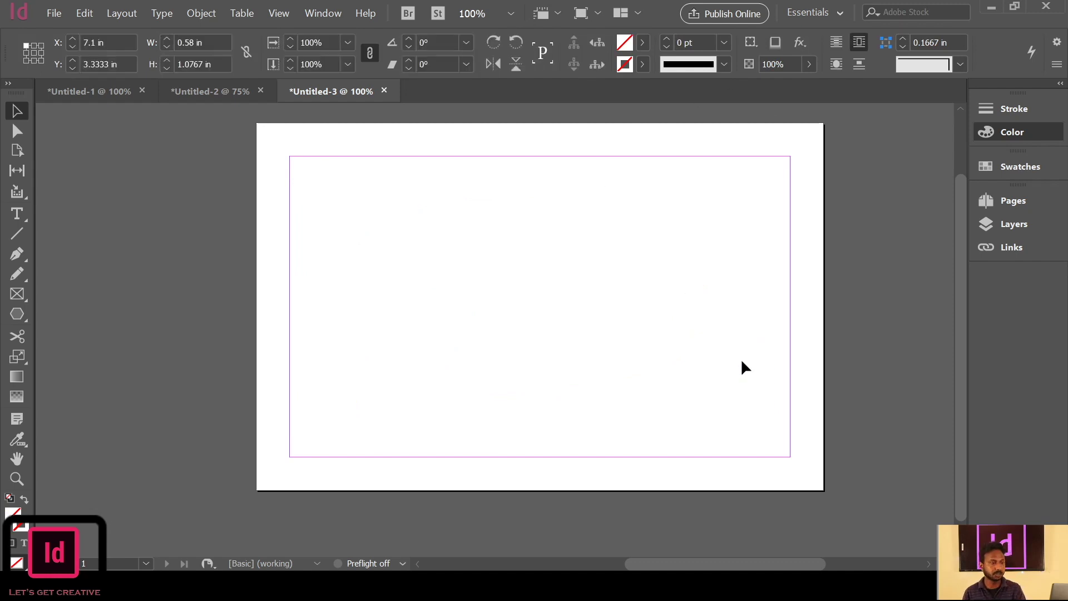
Draw a nearly horizontal two-point path about 5.95 in wide across the page with the Pen tool.
{"action": "left_click", "coordinate": [26, 213]}
{"action": "left_click", "coordinate": [26, 255]}
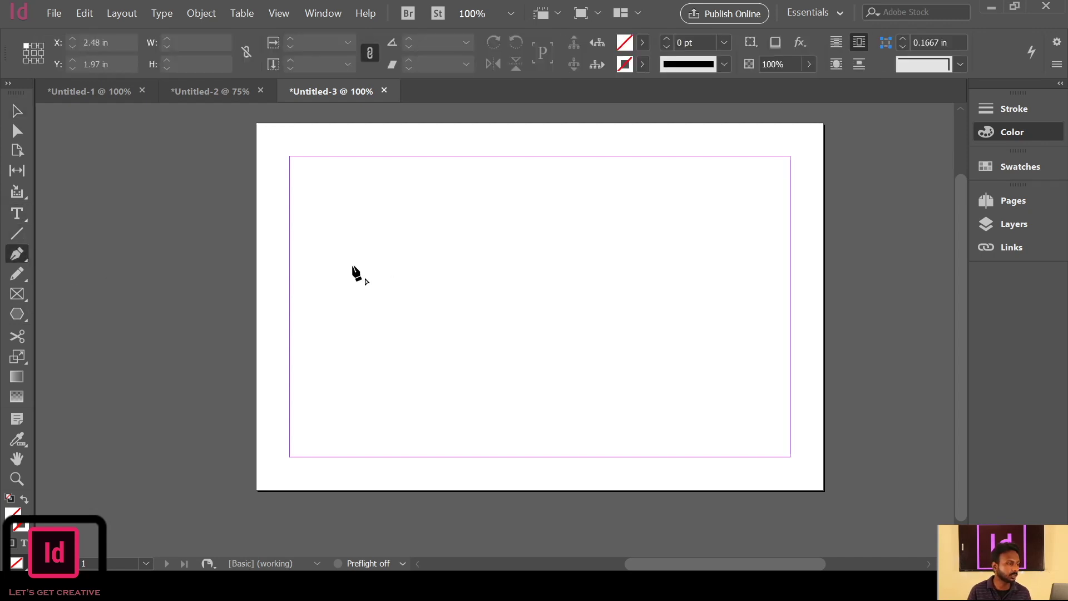
{"action": "left_click", "coordinate": [348, 268]}
{"action": "left_click", "coordinate": [746, 272]}
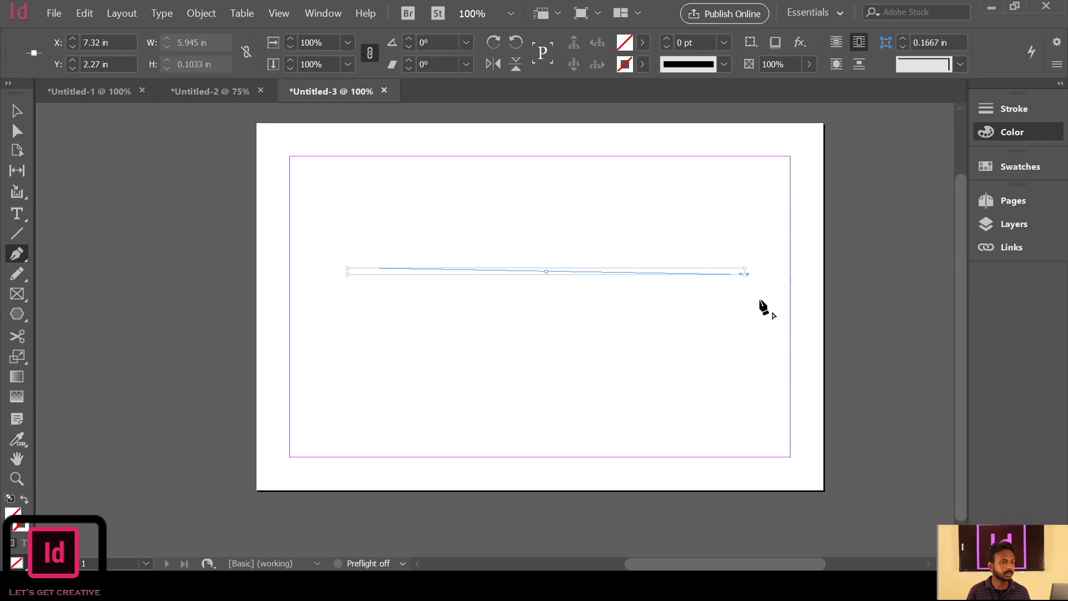
Set placeholder text beginning "BHOLDC C RJKH GTHG" and ending "RFRTHYRH" along the drawn path with the Type on a Path tool.
{"action": "left_click", "coordinate": [23, 218]}
{"action": "key", "text": "shift+t"}
{"action": "left_click", "coordinate": [374, 270]}
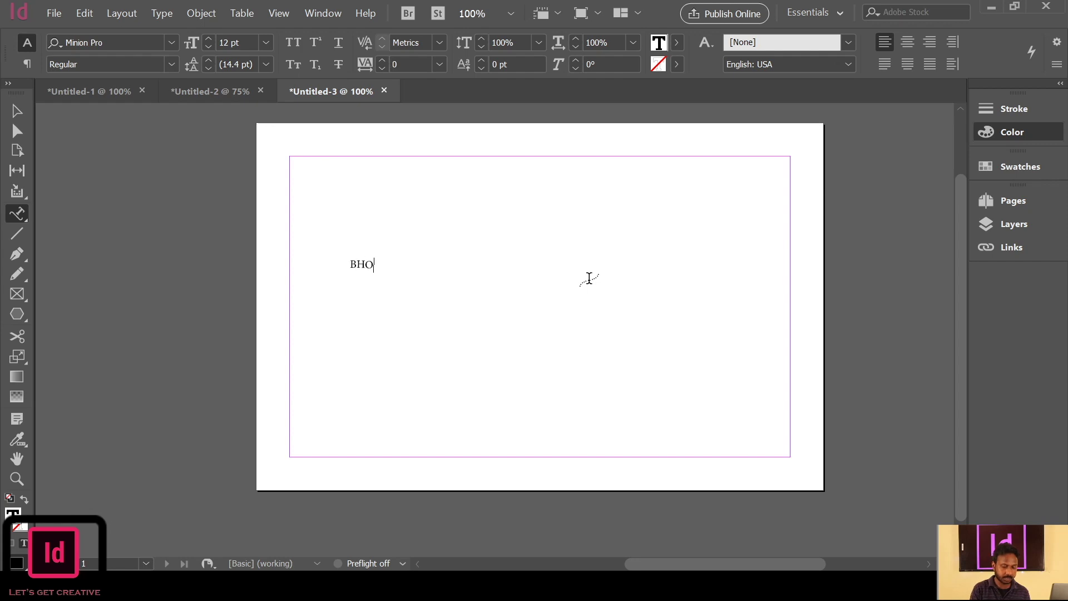
{"action": "type", "text": "BHOLDC C RJK"}
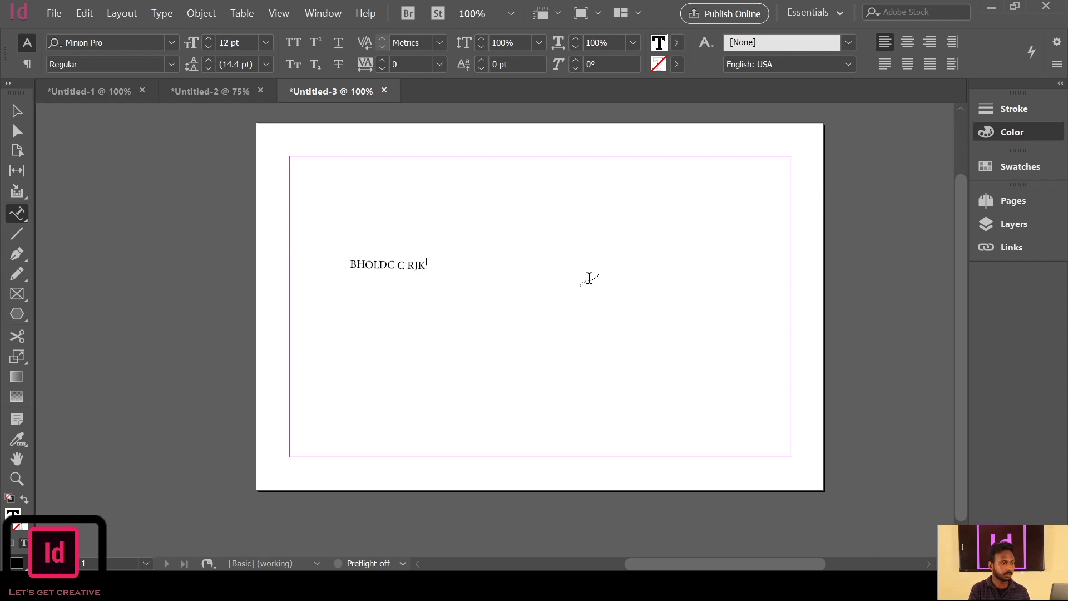
{"action": "type", "text": "H GTHG JGHHHHHHHHHHHHHTJK"}
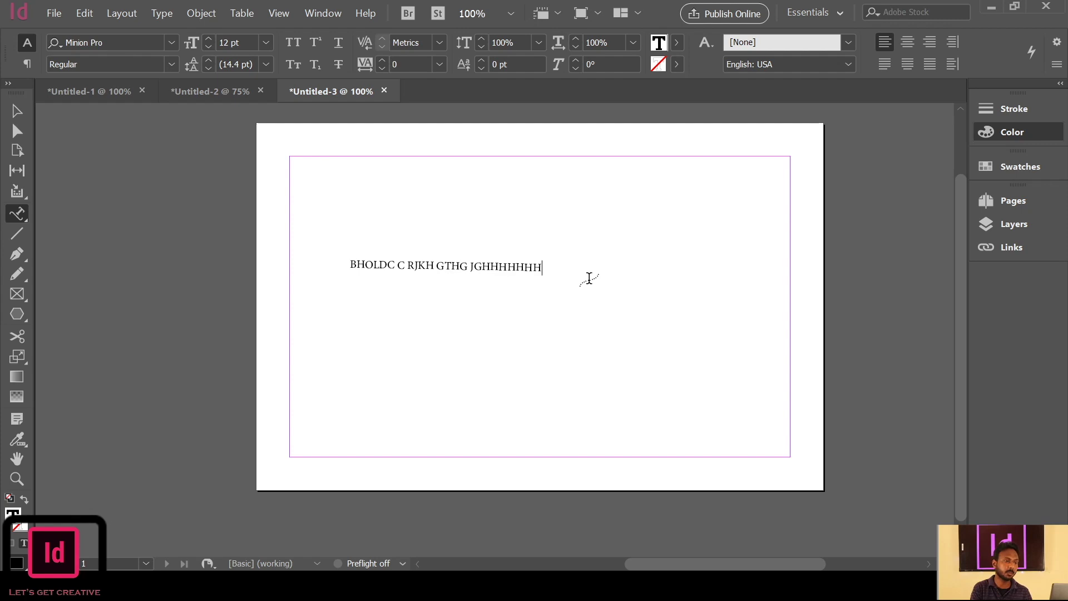
{"action": "type", "text": " RFRTHYRH"}
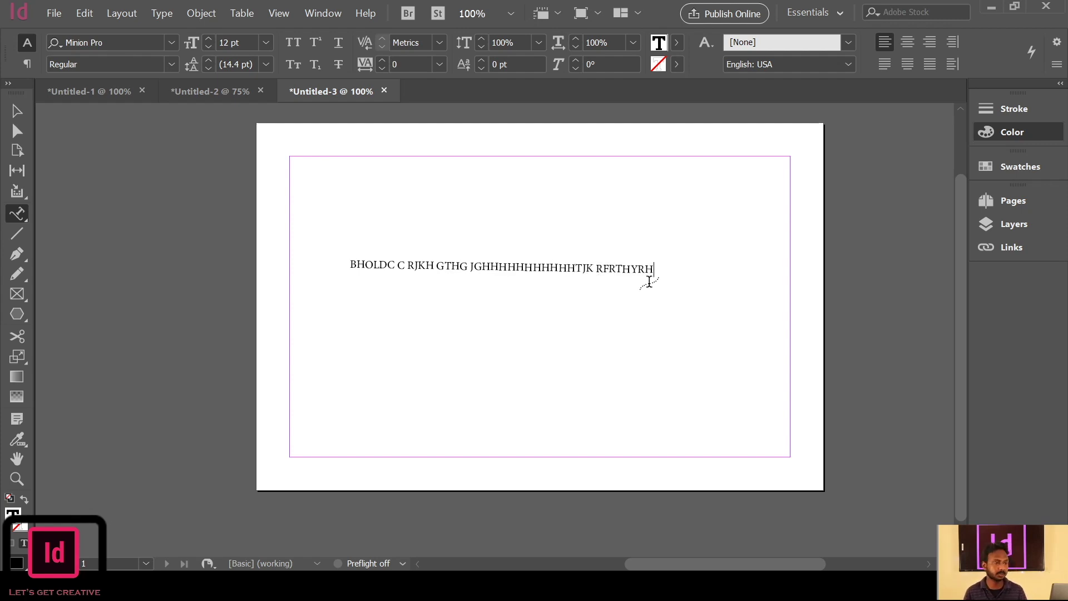
Delete all the placeholder text from the straight path and deselect it.
{"action": "left_click_drag", "start_coordinate": [663, 268], "coordinate": [358, 257]}
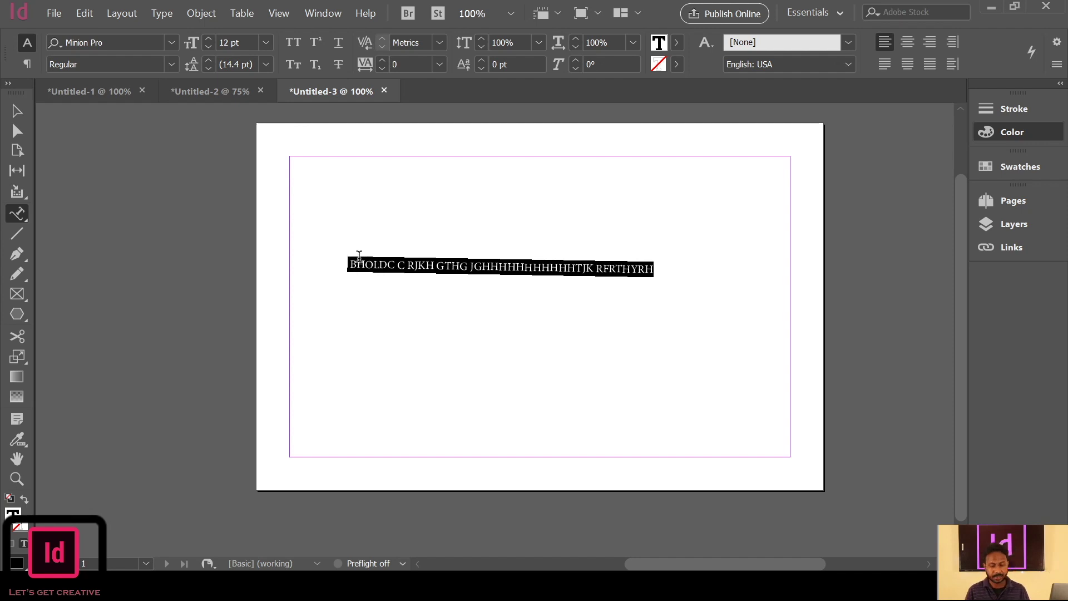
{"action": "key", "text": "BackSpace"}
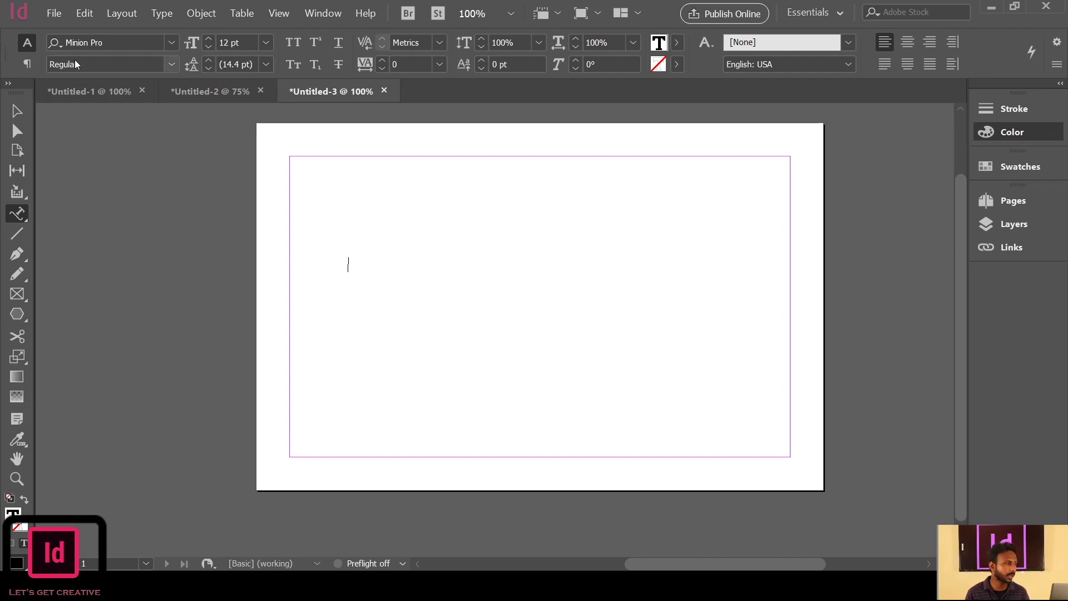
{"action": "left_click", "coordinate": [17, 113]}
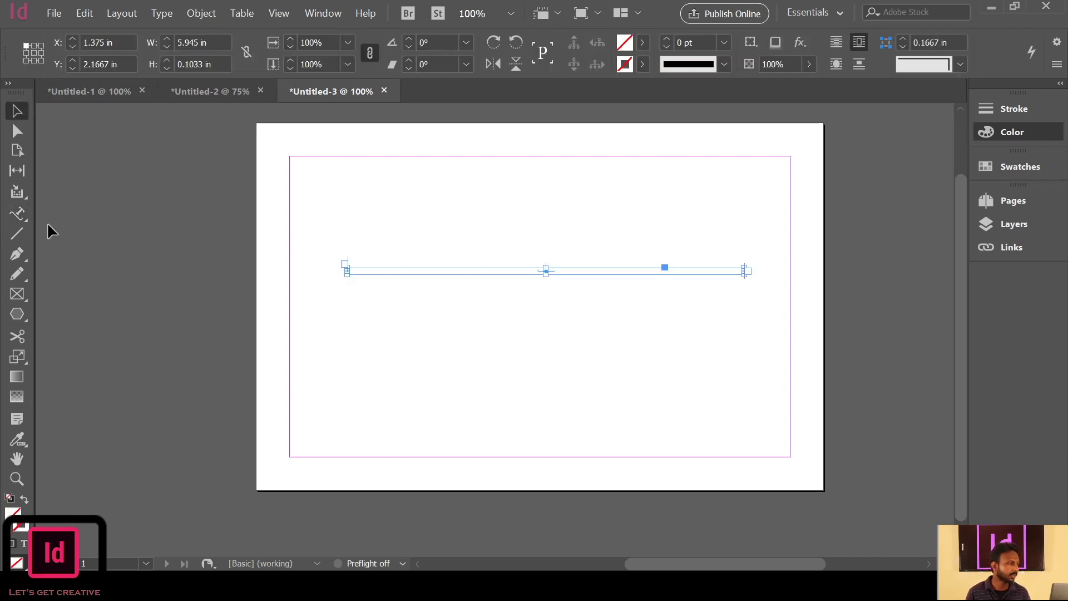
{"action": "left_click", "coordinate": [592, 250]}
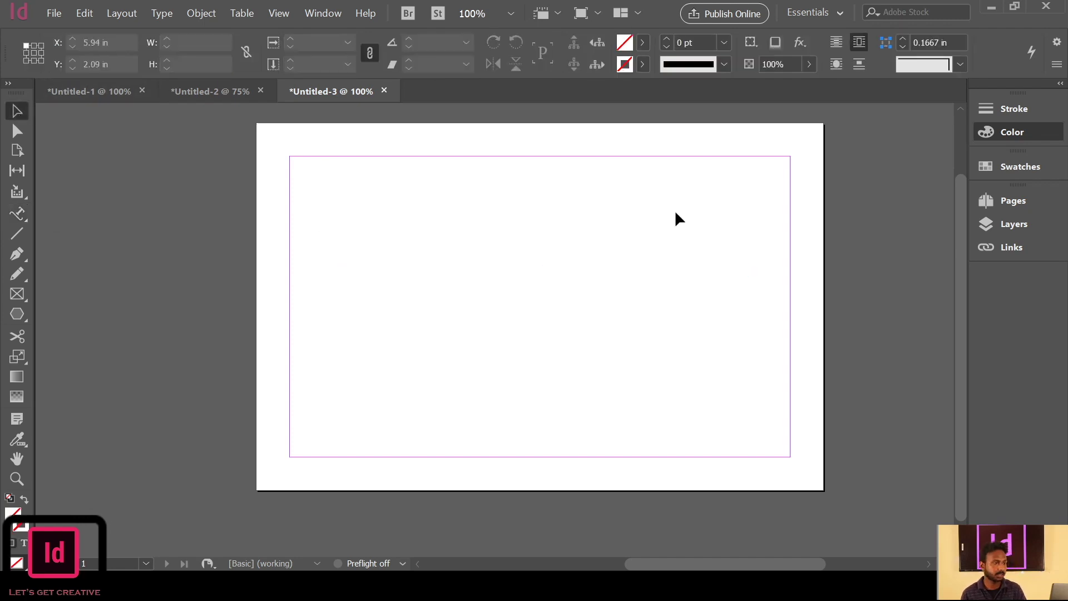
Draw four crossing diagonal lines about 6.1, 6.1, 3.4 and 3.1 in long with the Line tool.
{"action": "left_click", "coordinate": [24, 233]}
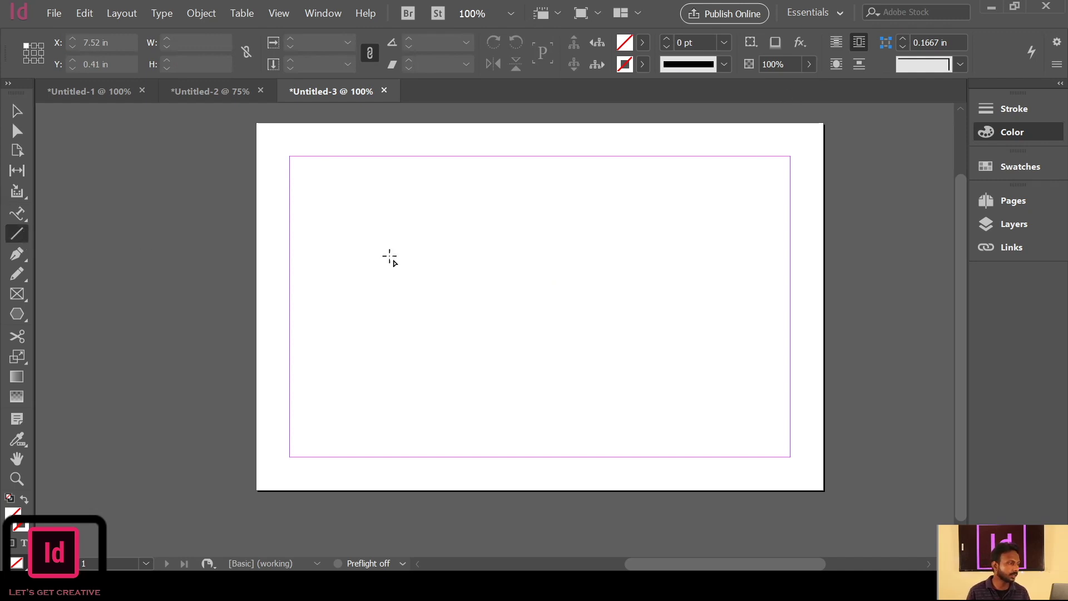
{"action": "mouse_move", "coordinate": [329, 274]}
{"action": "left_mouse_down"}
{"action": "mouse_move", "coordinate": [544, 286]}
{"action": "mouse_move", "coordinate": [605, 275]}
{"action": "mouse_move", "coordinate": [698, 222]}
{"action": "mouse_move", "coordinate": [729, 188]}
{"action": "mouse_move", "coordinate": [718, 286]}
{"action": "mouse_move", "coordinate": [446, 420]}
{"action": "mouse_move", "coordinate": [398, 248]}
{"action": "mouse_move", "coordinate": [718, 175]}
{"action": "mouse_move", "coordinate": [756, 300]}
{"action": "mouse_move", "coordinate": [777, 289]}
{"action": "mouse_move", "coordinate": [714, 202]}
{"action": "mouse_move", "coordinate": [725, 373]}
{"action": "left_mouse_up"}
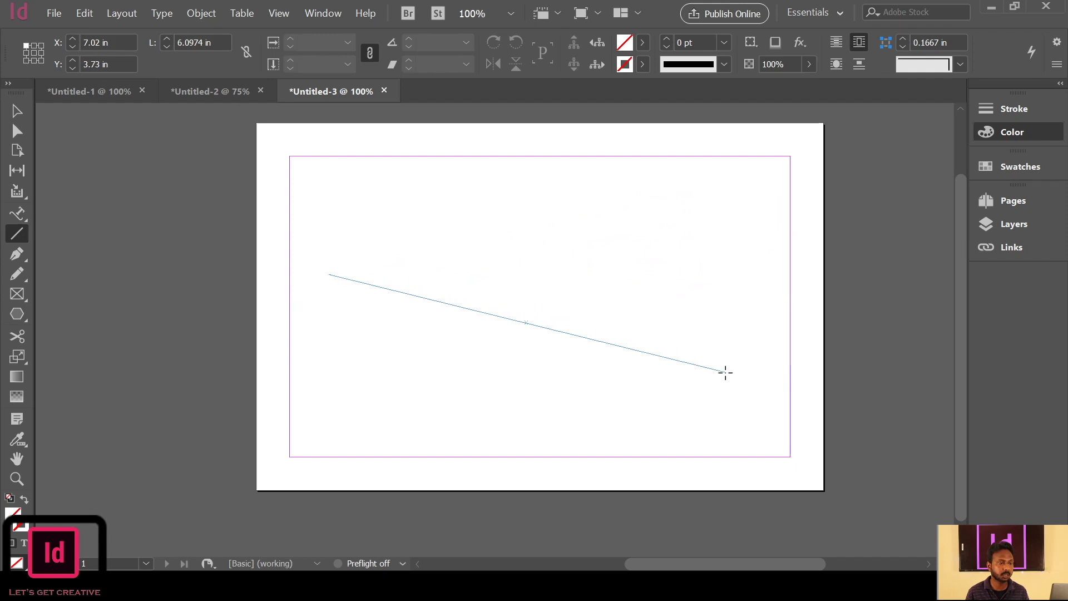
{"action": "left_click_drag", "start_coordinate": [352, 191], "coordinate": [709, 389]}
{"action": "left_click_drag", "start_coordinate": [434, 241], "coordinate": [628, 367]}
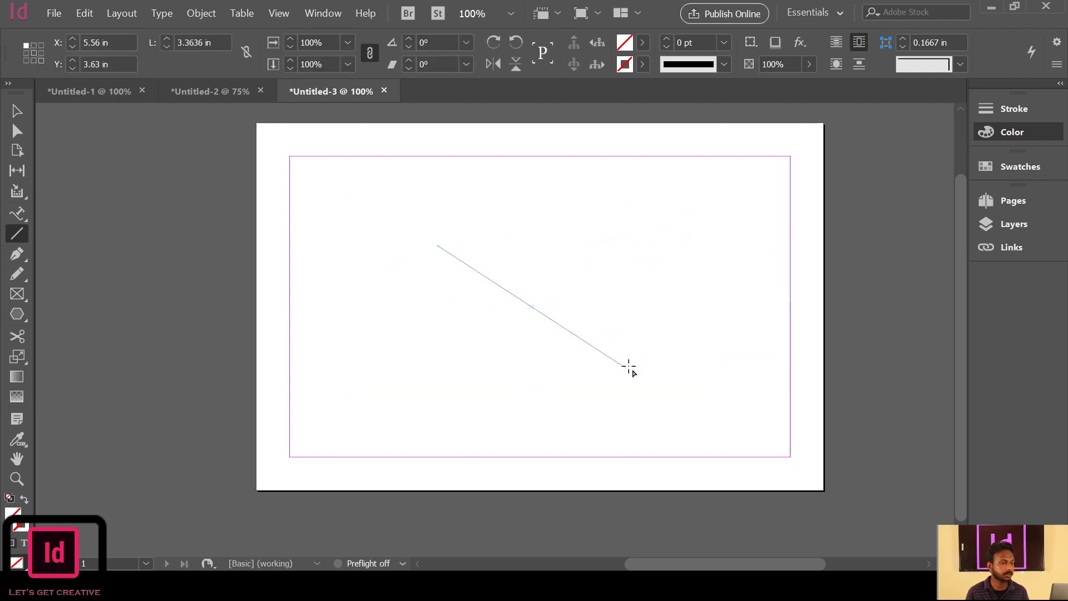
{"action": "key", "text": "ctrl+z"}
{"action": "left_click_drag", "start_coordinate": [486, 234], "coordinate": [642, 371]}
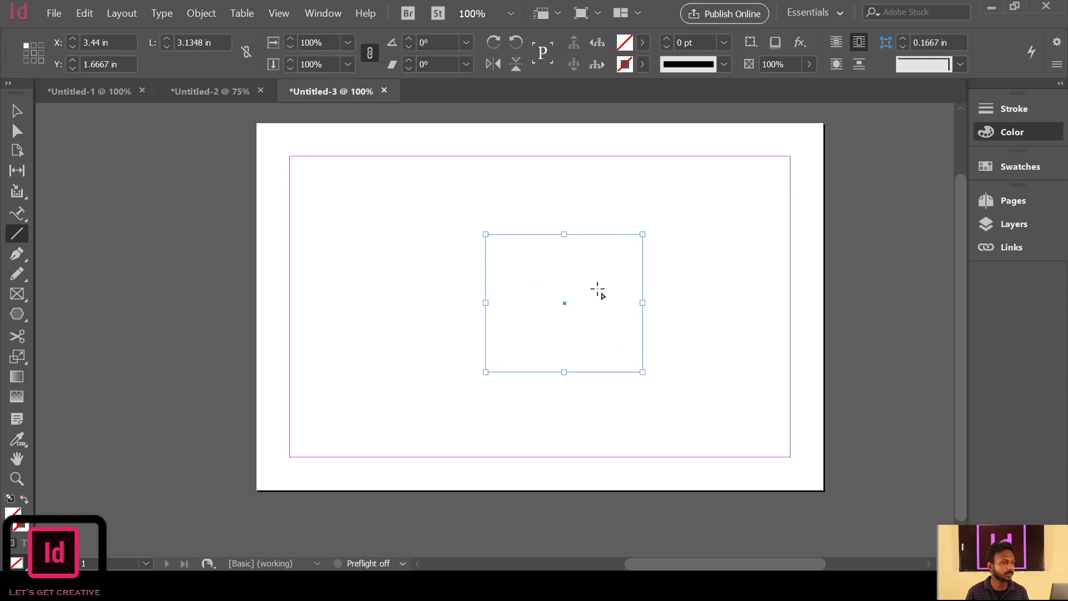
Select all four diagonal lines and give them a 3 pt stroke.
{"action": "left_click", "coordinate": [16, 113]}
{"action": "key", "text": "ctrl+a"}
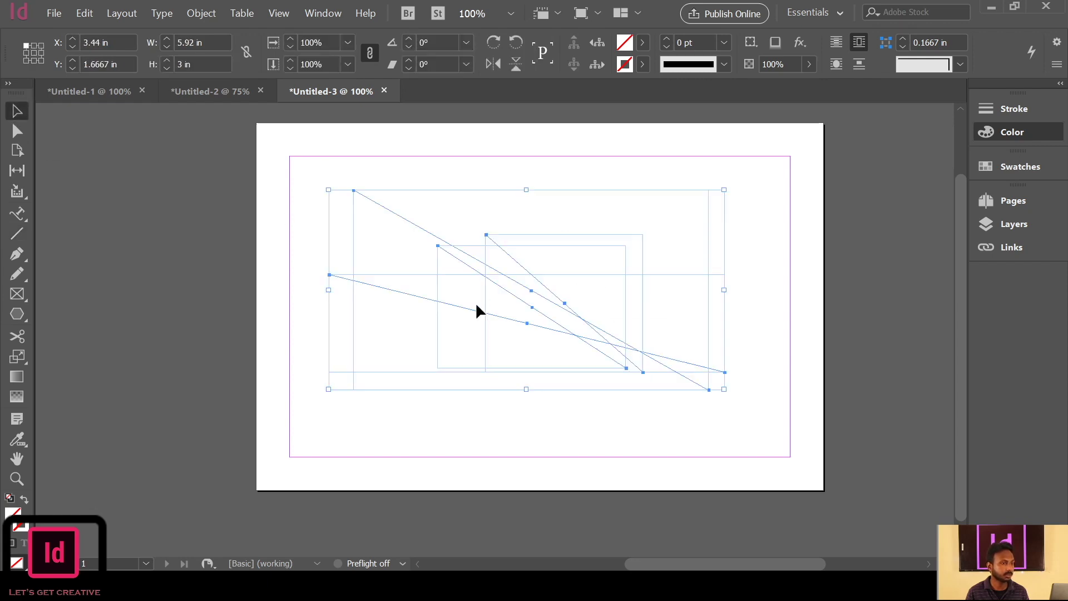
{"action": "key", "text": "Delete"}
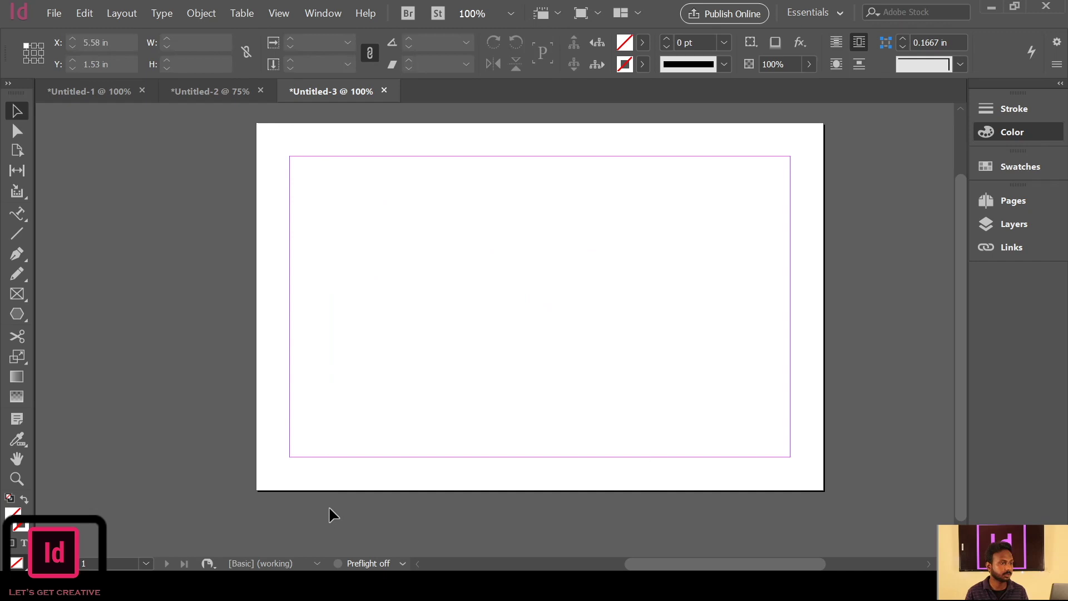
{"action": "key", "text": "ctrl+z"}
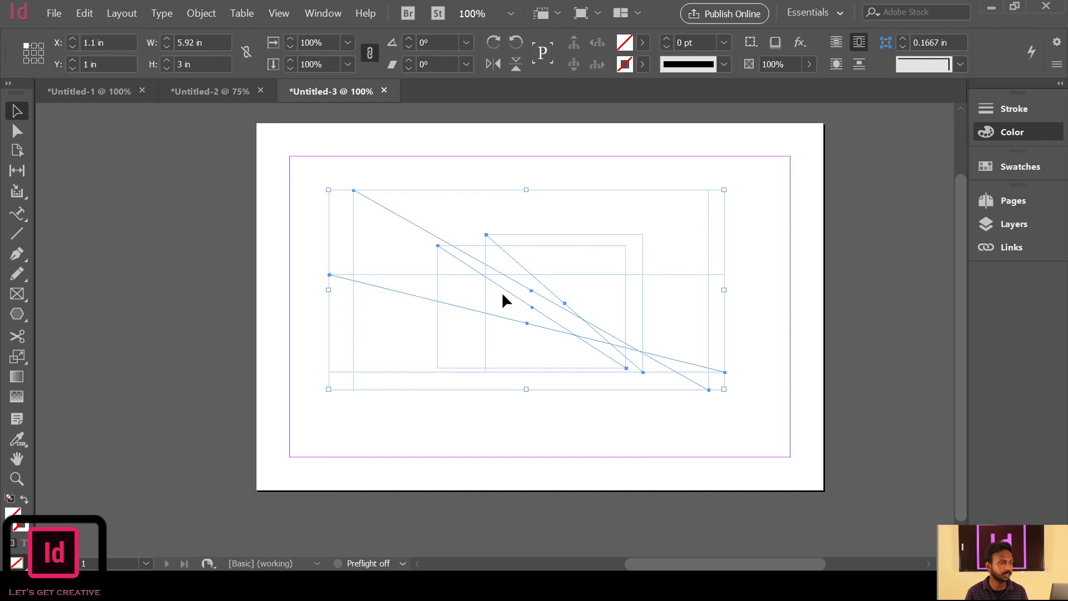
{"action": "left_click", "coordinate": [665, 39]}
{"action": "left_click", "coordinate": [665, 39]}
{"action": "left_click", "coordinate": [665, 39]}
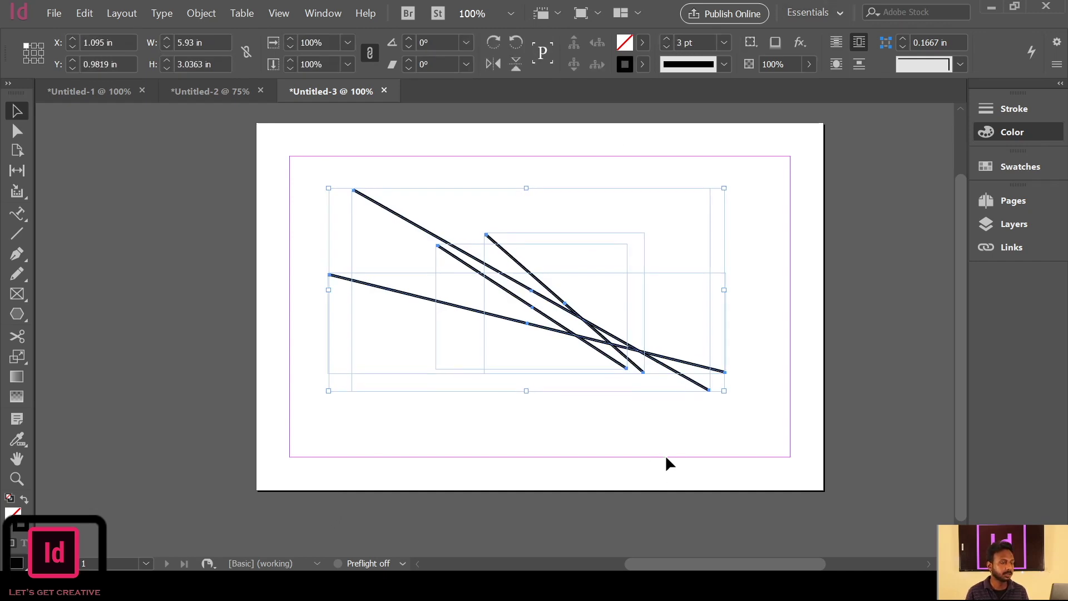
Spread the crossing lines apart, moving the flattest long line down and the shortest line up to the right.
{"action": "left_click", "coordinate": [653, 433]}
{"action": "left_click_drag", "start_coordinate": [559, 334], "coordinate": [524, 402]}
{"action": "left_click_drag", "start_coordinate": [546, 284], "coordinate": [608, 229]}
{"action": "left_click", "coordinate": [512, 280]}
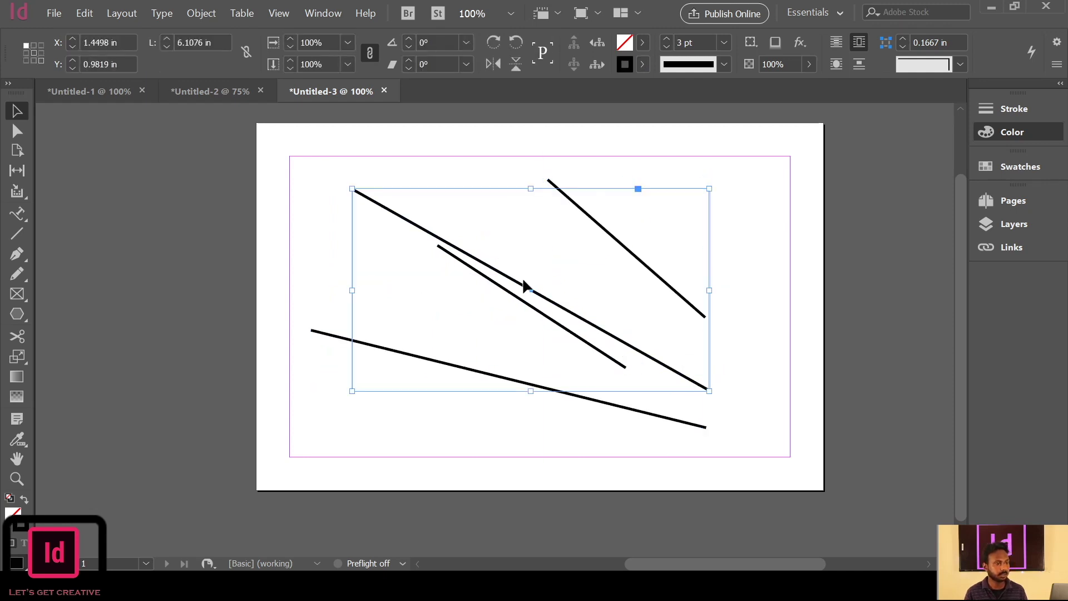
{"action": "left_click", "coordinate": [603, 445]}
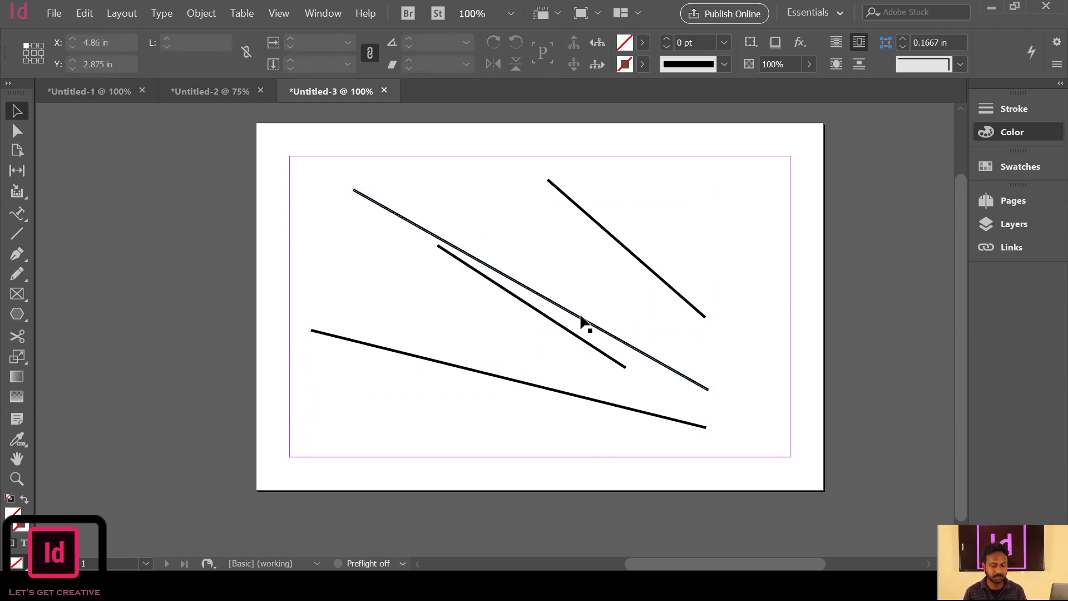
Delete the three steeper lines and move the remaining line up toward the middle of the page.
{"action": "left_click", "coordinate": [556, 324]}
{"action": "key", "text": "Delete"}
{"action": "left_click", "coordinate": [572, 313]}
{"action": "key", "text": "Delete"}
{"action": "left_click", "coordinate": [634, 255]}
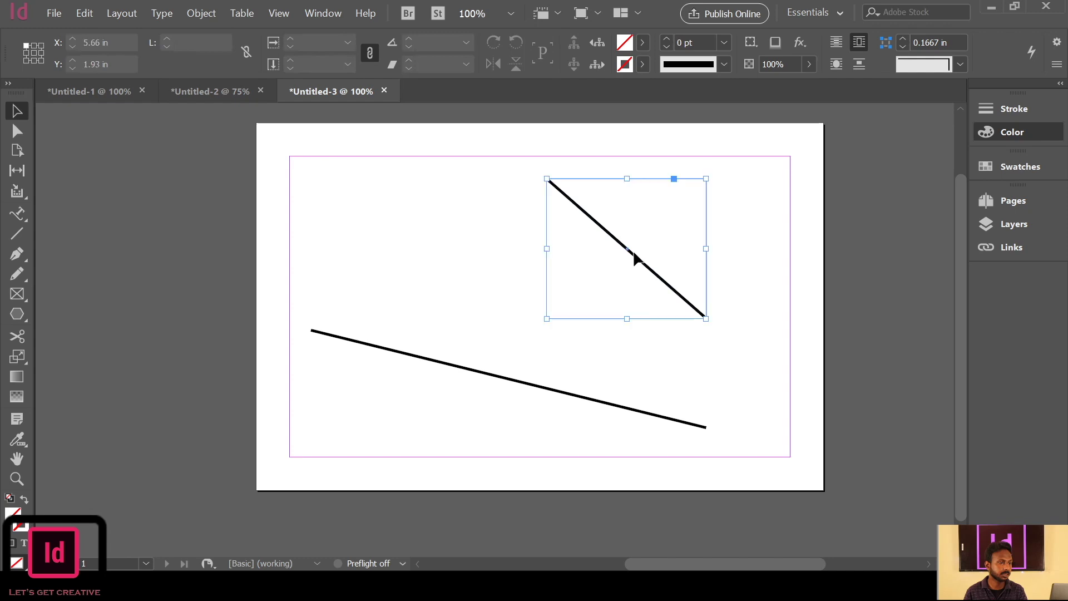
{"action": "key", "text": "Delete"}
{"action": "left_click_drag", "start_coordinate": [525, 384], "coordinate": [544, 289]}
{"action": "left_click", "coordinate": [563, 349]}
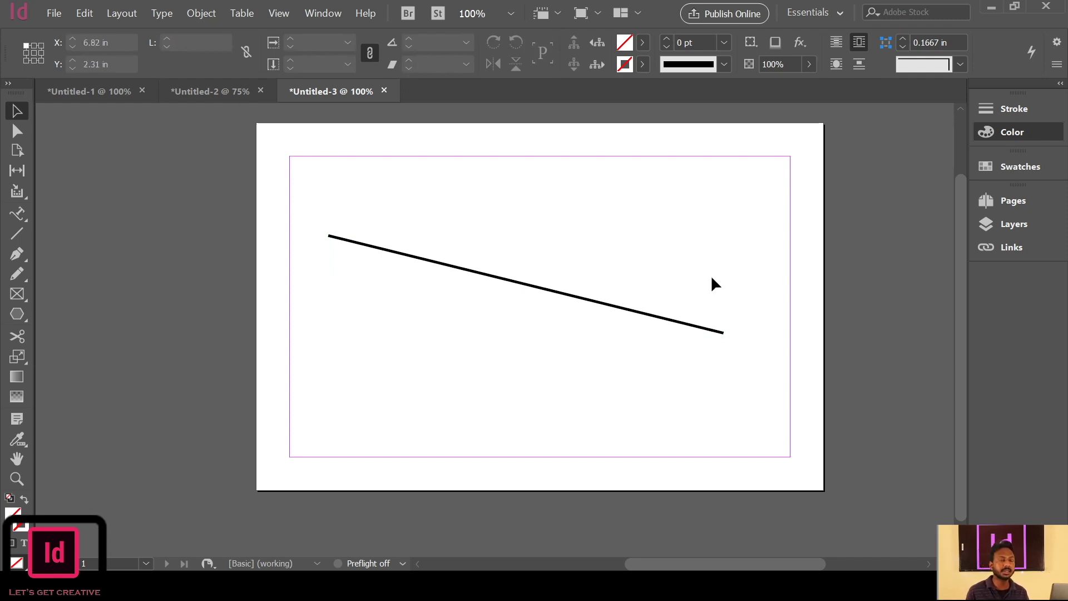
Try heavier stroke weights on the remaining line, including 14 pt, and settle on 6 pt.
{"action": "left_click_drag", "start_coordinate": [715, 390], "coordinate": [584, 392]}
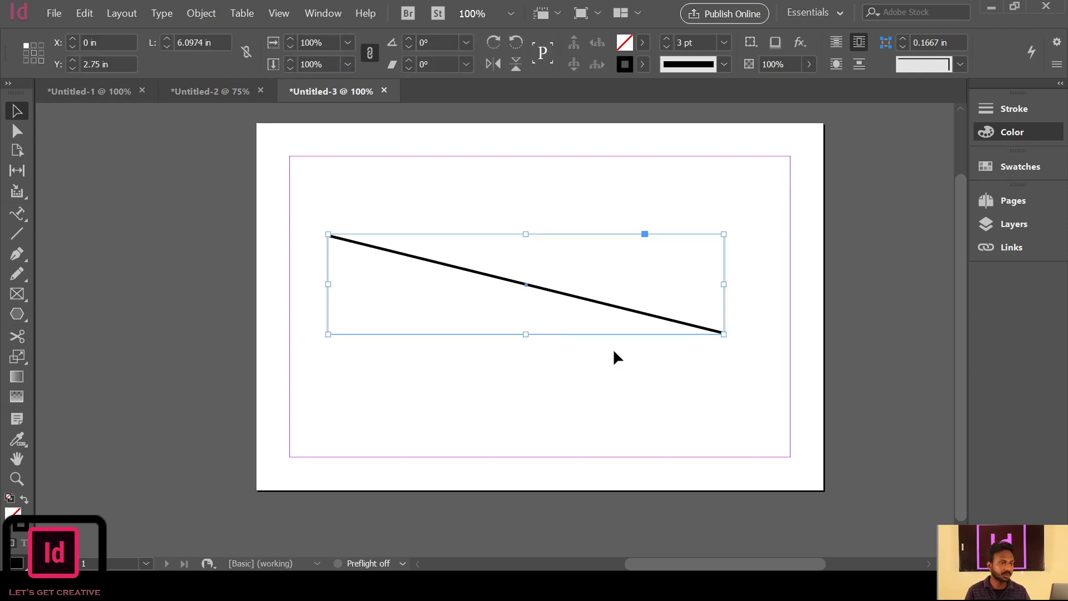
{"action": "left_click", "coordinate": [670, 41]}
{"action": "left_click", "coordinate": [670, 41]}
{"action": "left_click", "coordinate": [670, 41]}
{"action": "left_click", "coordinate": [670, 41]}
{"action": "left_click", "coordinate": [667, 38]}
{"action": "left_click", "coordinate": [668, 38]}
{"action": "left_click", "coordinate": [667, 38]}
{"action": "left_click", "coordinate": [667, 39]}
{"action": "left_click", "coordinate": [668, 39]}
{"action": "left_click", "coordinate": [668, 47]}
{"action": "left_click", "coordinate": [668, 47]}
{"action": "left_click", "coordinate": [668, 47]}
{"action": "left_click", "coordinate": [668, 43]}
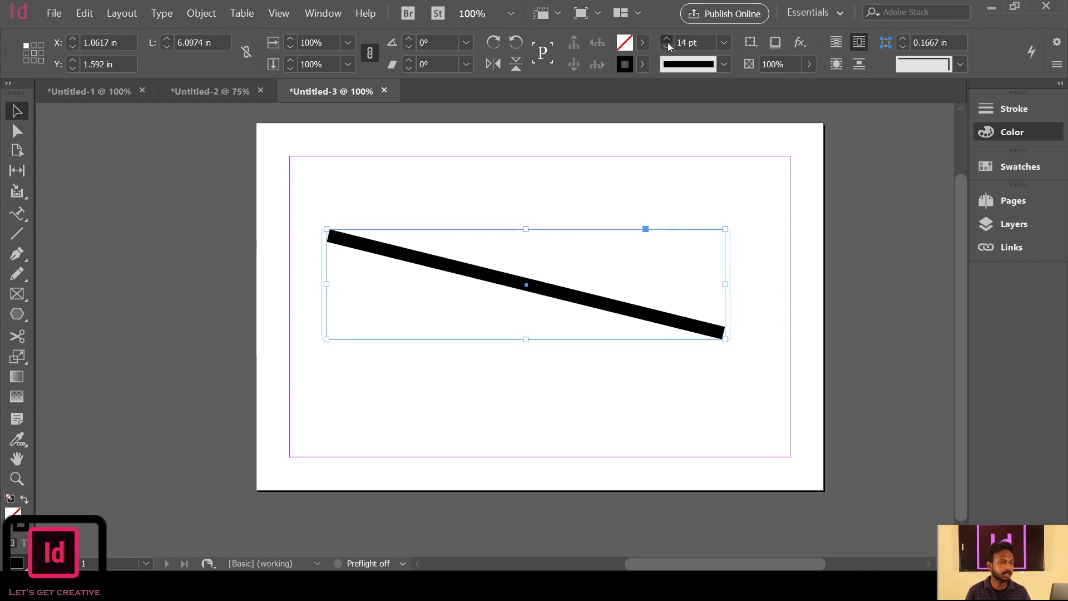
{"action": "left_click", "coordinate": [668, 44]}
{"action": "left_click", "coordinate": [668, 43]}
{"action": "left_click", "coordinate": [668, 43]}
{"action": "left_click", "coordinate": [667, 44]}
{"action": "left_click", "coordinate": [668, 43]}
{"action": "left_click", "coordinate": [668, 43]}
{"action": "left_click", "coordinate": [668, 43]}
{"action": "left_click", "coordinate": [668, 43]}
{"action": "left_click", "coordinate": [591, 383]}
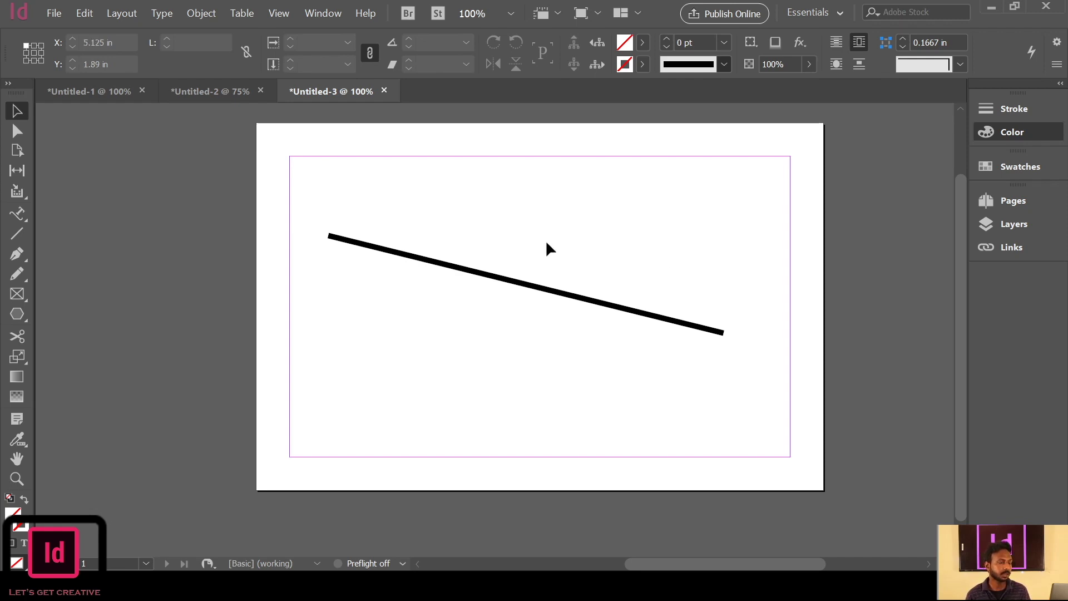
Move the 6 pt line toward the top of the page and rotate it 6°.
{"action": "left_click_drag", "start_coordinate": [525, 285], "coordinate": [520, 227]}
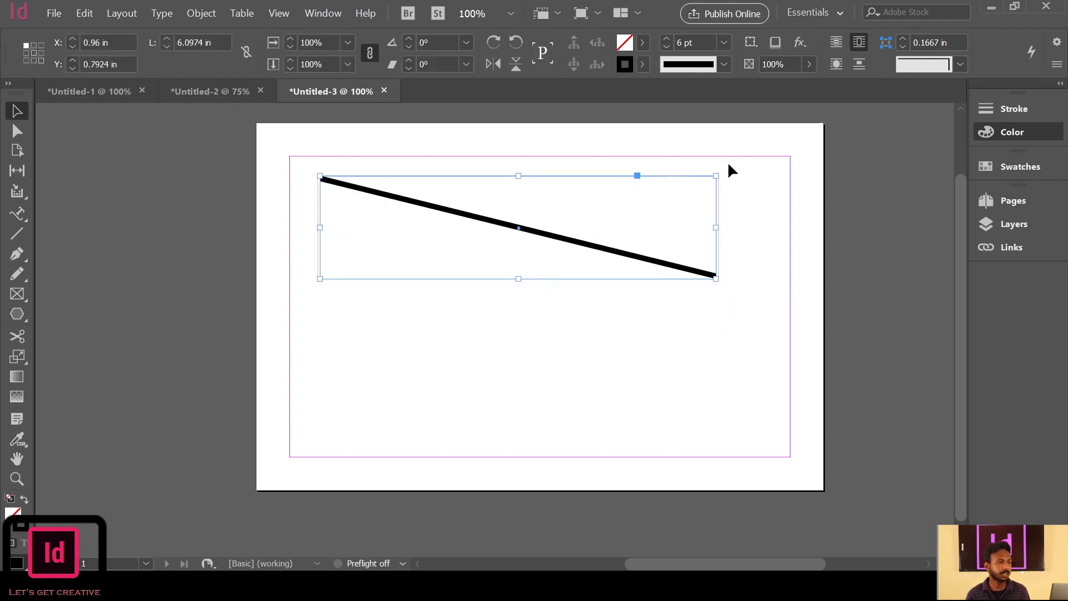
{"action": "left_click_drag", "start_coordinate": [722, 160], "coordinate": [715, 142]}
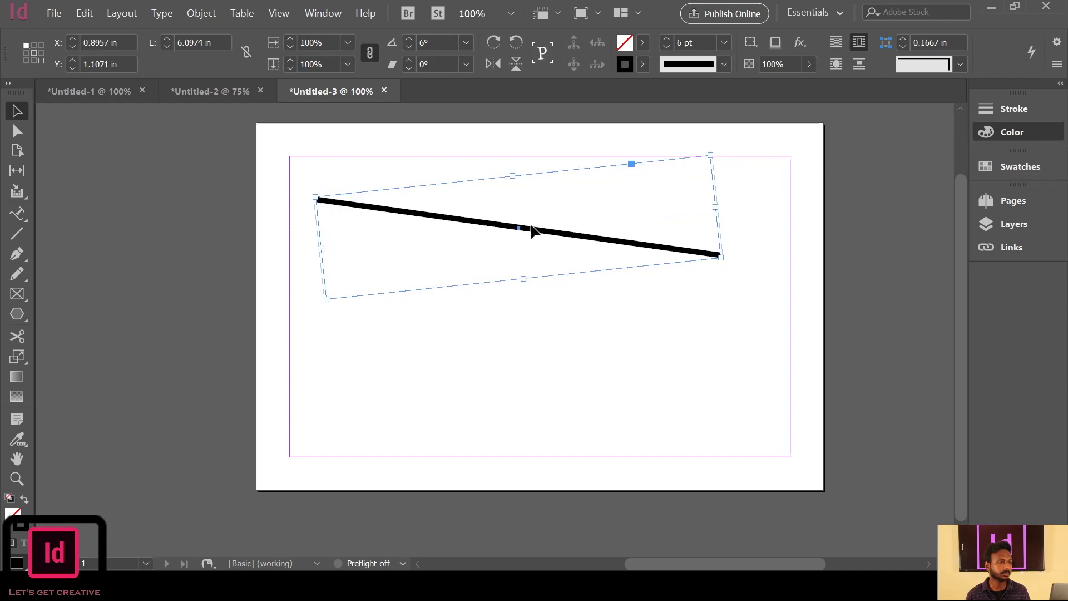
{"action": "left_click", "coordinate": [546, 206]}
Apply a double-line stroke type to the rotated line and deselect it.
{"action": "left_click", "coordinate": [568, 234]}
{"action": "left_click", "coordinate": [730, 103]}
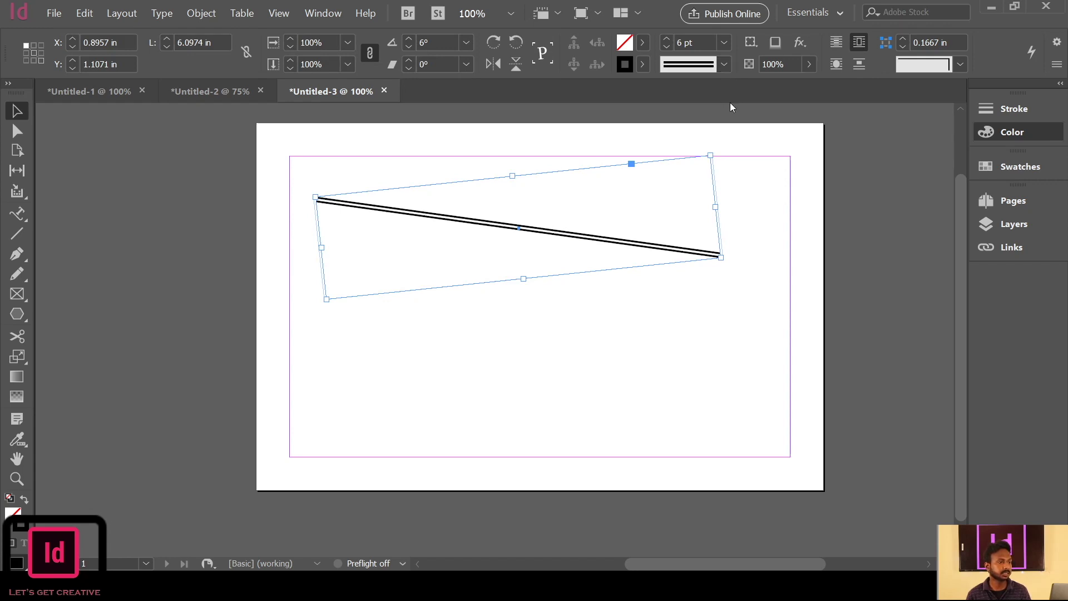
{"action": "left_click", "coordinate": [574, 323]}
{"action": "left_click_drag", "start_coordinate": [735, 226], "coordinate": [315, 315]}
{"action": "left_click", "coordinate": [491, 301]}
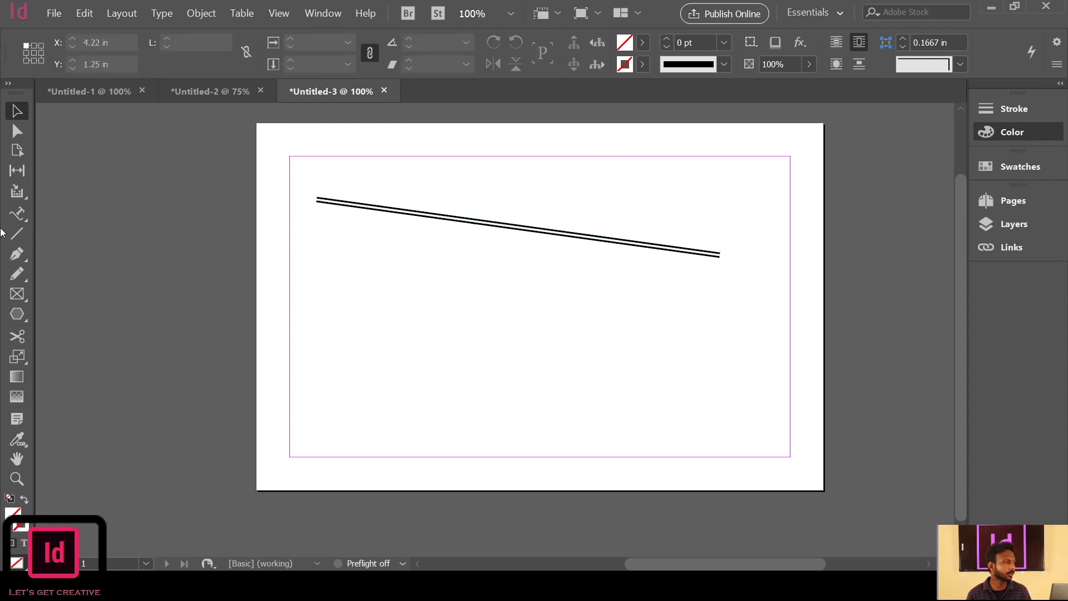
Draw a horizontal line about 5.88 in long below the double line, at Y 2.5 in.
{"action": "left_click", "coordinate": [19, 238]}
{"action": "left_click_drag", "start_coordinate": [338, 293], "coordinate": [730, 323]}
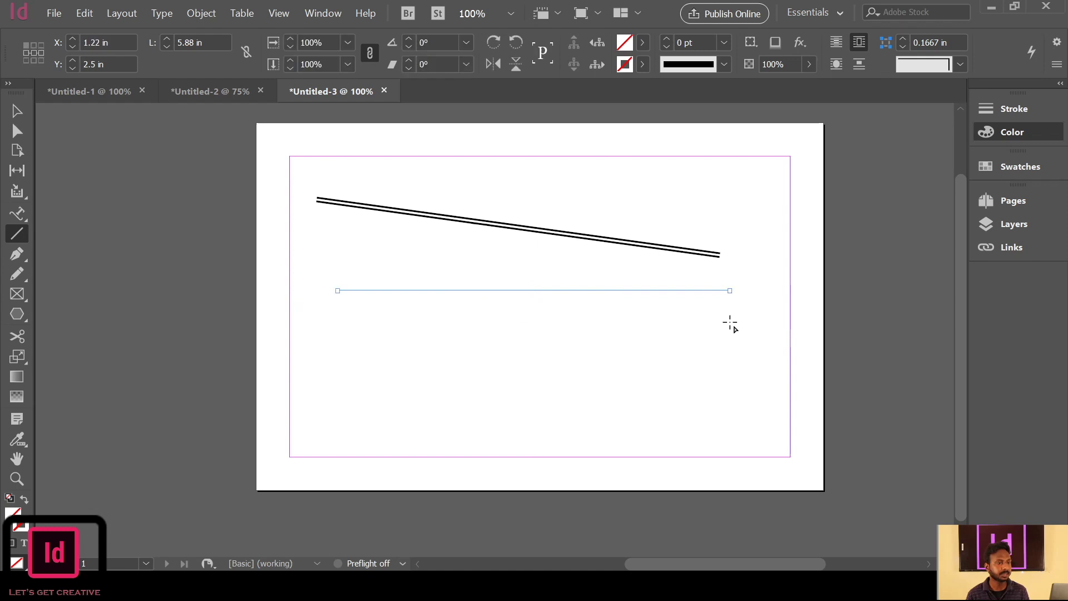
{"action": "left_click", "coordinate": [1041, 586]}
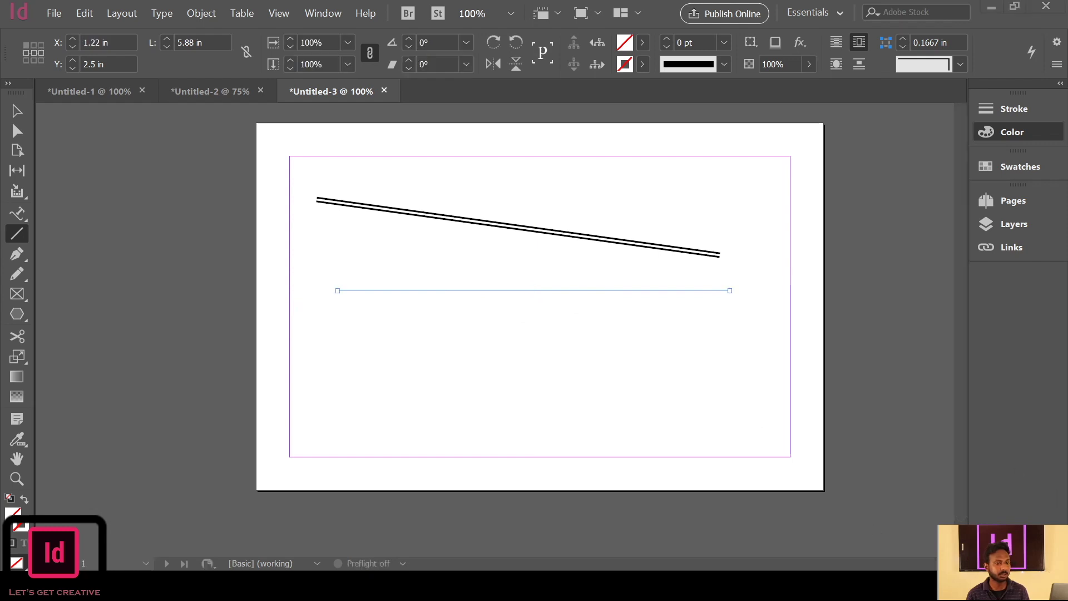
Set the horizontal line's stroke weight to 5 pt.
{"action": "left_click", "coordinate": [667, 38]}
{"action": "left_click", "coordinate": [667, 38]}
{"action": "left_click", "coordinate": [667, 37]}
{"action": "left_click", "coordinate": [667, 38]}
{"action": "left_click", "coordinate": [667, 38]}
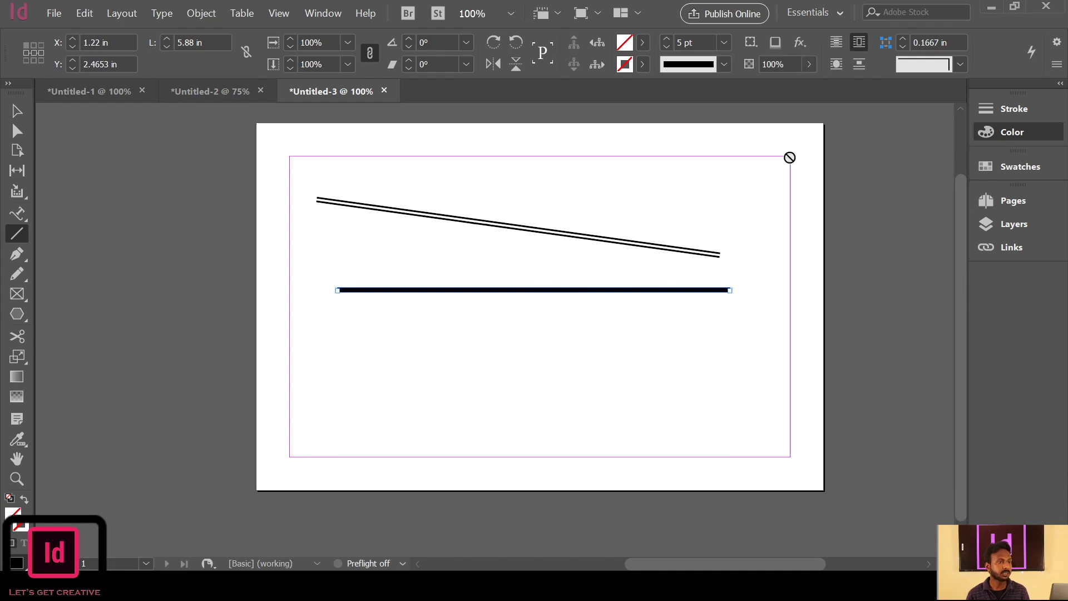
Try green and pink stroke colours on the 5 pt horizontal line and settle on light green.
{"action": "left_click", "coordinate": [848, 211]}
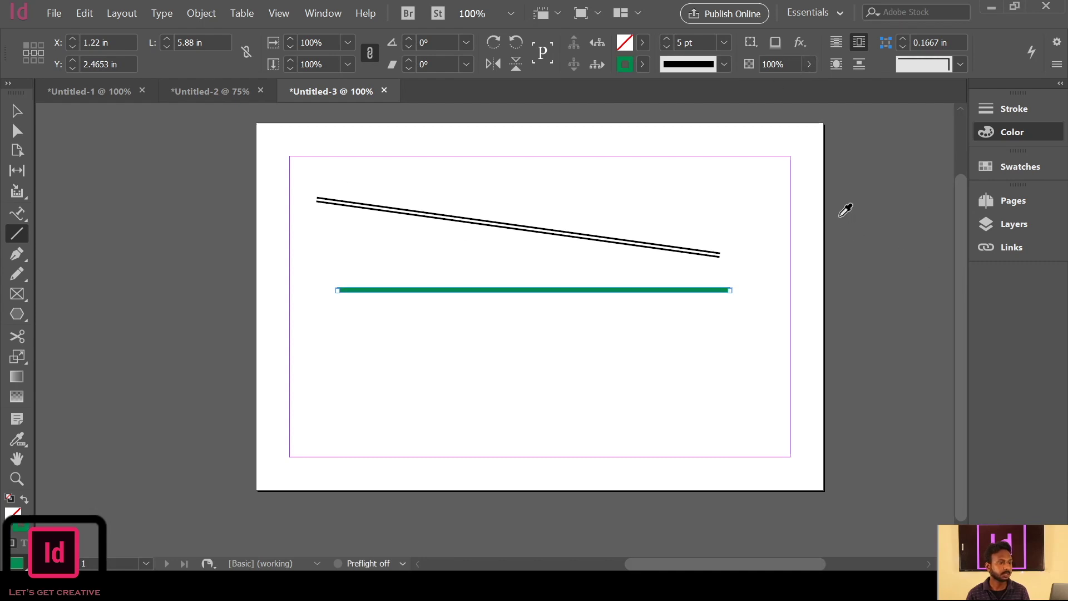
{"action": "left_click", "coordinate": [898, 213]}
{"action": "left_click", "coordinate": [940, 209]}
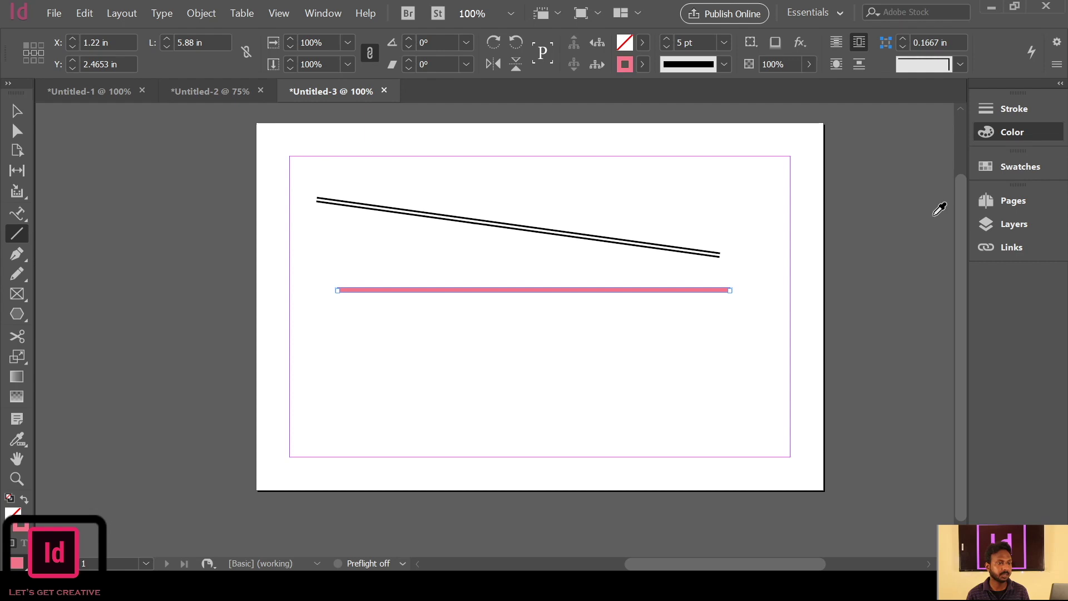
{"action": "left_click", "coordinate": [854, 210]}
{"action": "left_click", "coordinate": [841, 208]}
{"action": "left_click", "coordinate": [838, 208]}
{"action": "left_click", "coordinate": [838, 207]}
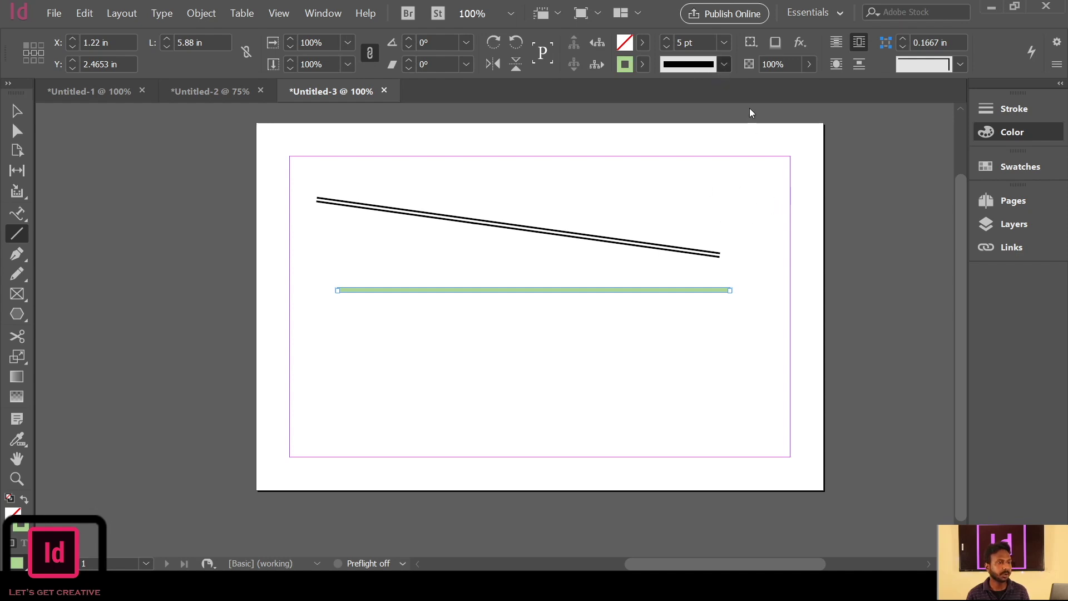
Apply a triple-line stroke type to the light green line and move it slightly up and to the left.
{"action": "left_click", "coordinate": [525, 324]}
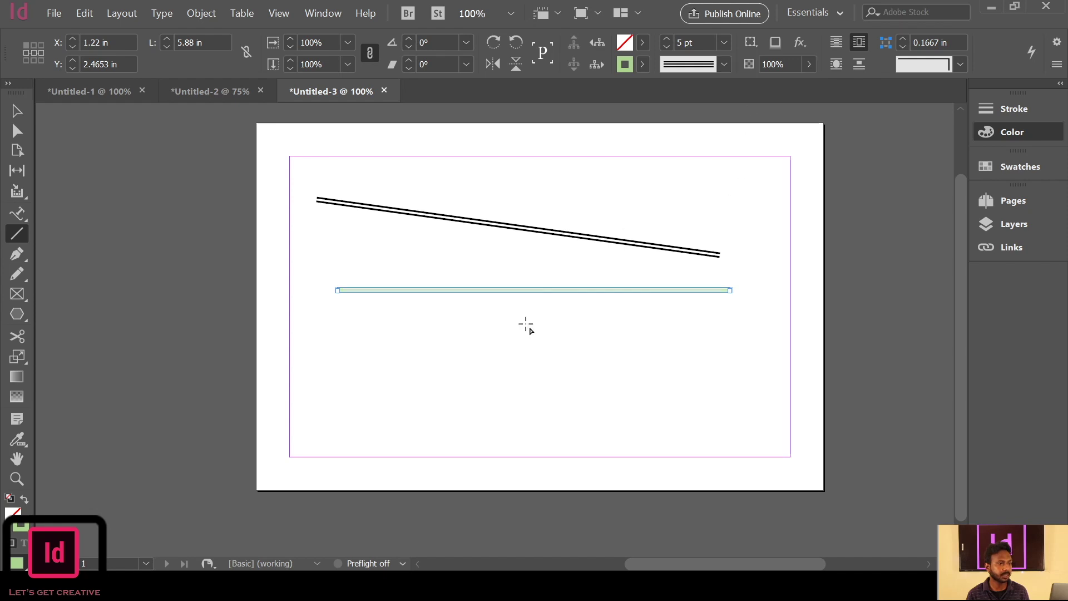
{"action": "left_click", "coordinate": [16, 111]}
{"action": "left_click_drag", "start_coordinate": [494, 289], "coordinate": [479, 281]}
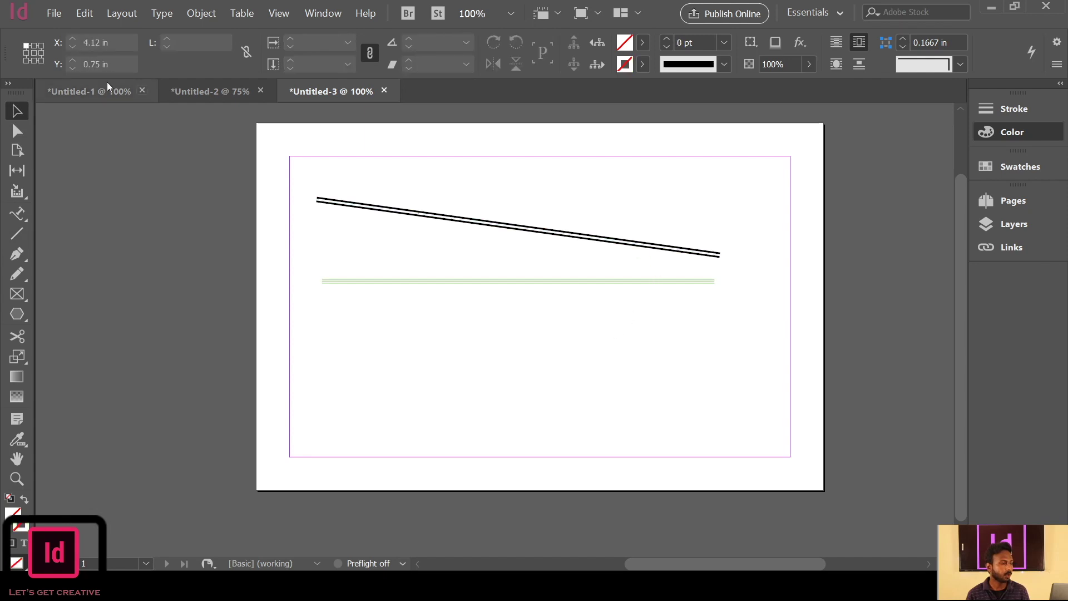
Draw a horizontal line about 5.12 in long below the triple line and set its stroke weight to 2 pt.
{"action": "left_click", "coordinate": [23, 236]}
{"action": "left_click_drag", "start_coordinate": [394, 358], "coordinate": [736, 341]}
{"action": "left_click", "coordinate": [669, 39]}
{"action": "left_click", "coordinate": [669, 39]}
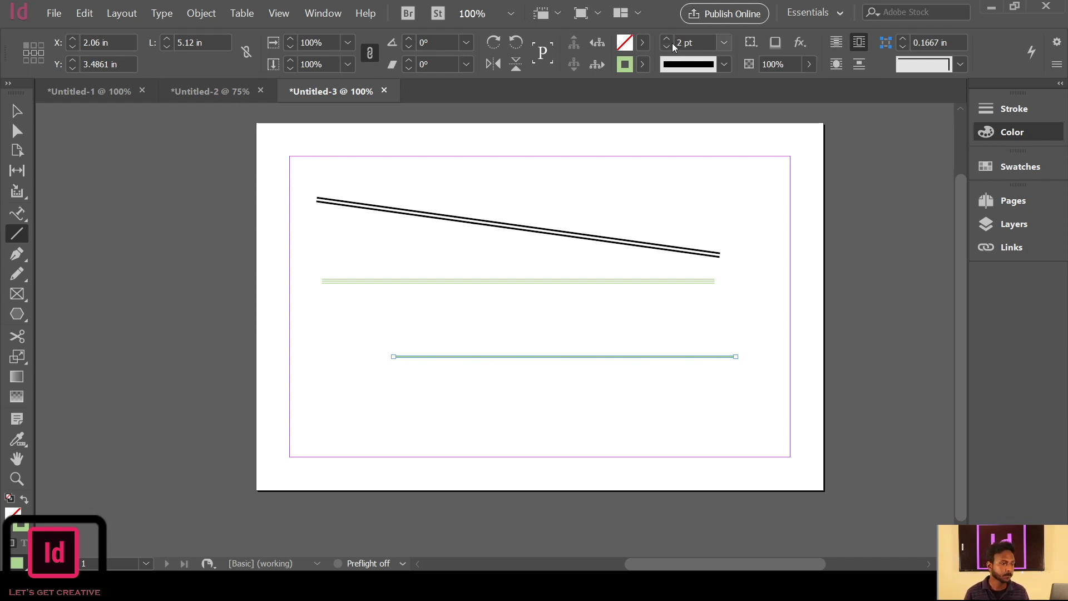
Move the 2 pt line up and left to about X 1.5 in, Y 3.22 in and deselect it.
{"action": "left_click", "coordinate": [17, 113]}
{"action": "left_click_drag", "start_coordinate": [593, 355], "coordinate": [555, 337]}
{"action": "left_click", "coordinate": [583, 364]}
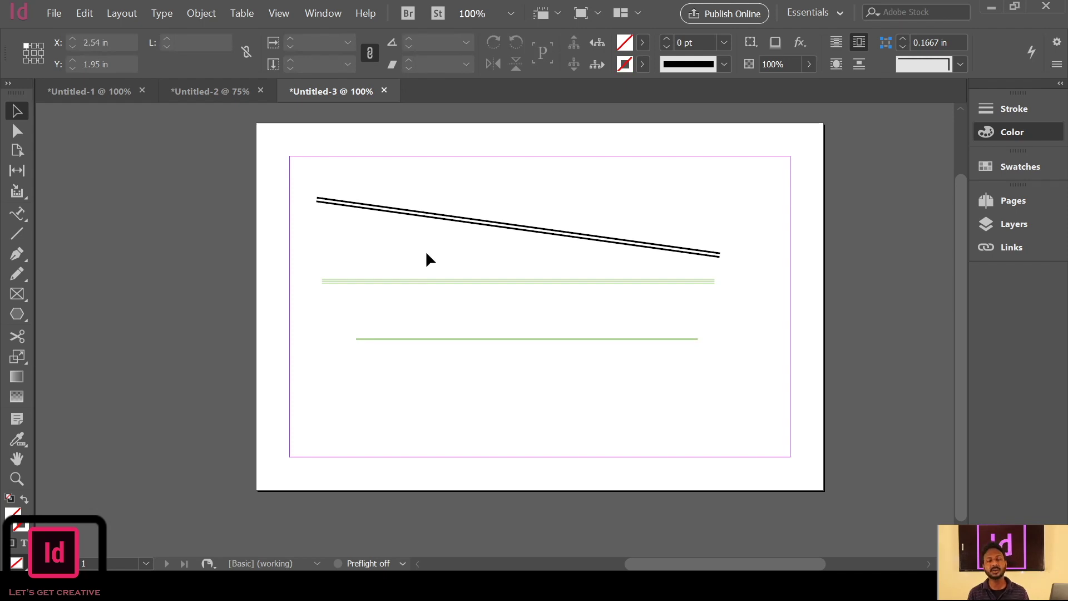
Apply a straight hash stroke type to the lowest line and raise its stroke weight to 15 pt.
{"action": "left_click", "coordinate": [565, 339]}
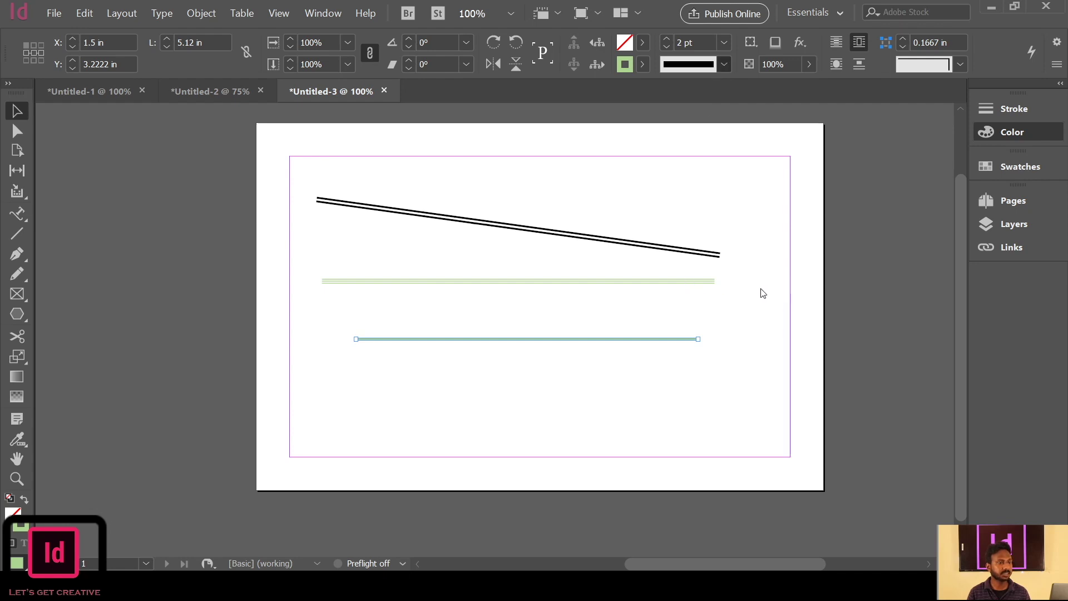
{"action": "mouse_move", "coordinate": [454, 368]}
{"action": "left_mouse_down"}
{"action": "mouse_move", "coordinate": [542, 366]}
{"action": "mouse_move", "coordinate": [540, 346]}
{"action": "mouse_move", "coordinate": [595, 340]}
{"action": "left_mouse_up"}
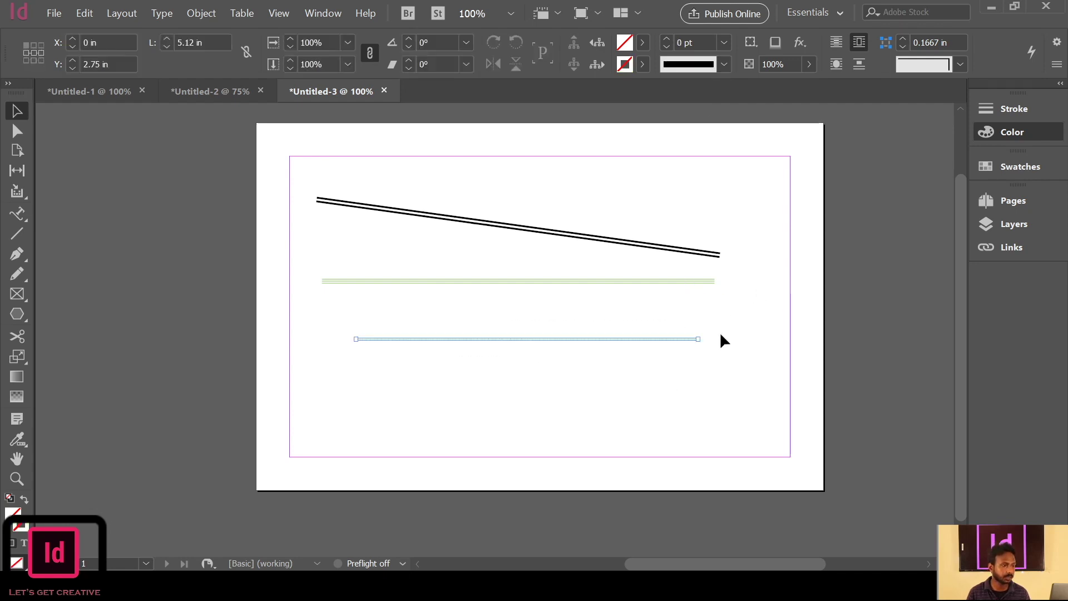
{"action": "left_click", "coordinate": [667, 40]}
{"action": "left_click", "coordinate": [667, 39]}
{"action": "left_click", "coordinate": [666, 39]}
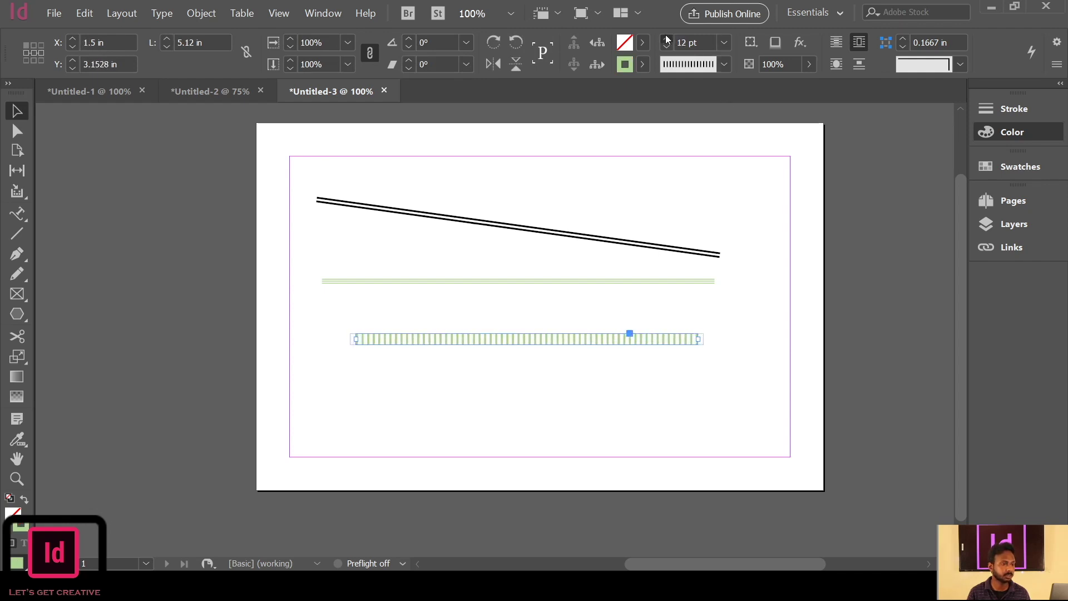
{"action": "left_click", "coordinate": [667, 39]}
{"action": "left_click", "coordinate": [532, 379]}
Move the hashed line slightly closer to the triple line above it and deselect everything.
{"action": "mouse_move", "coordinate": [586, 338]}
{"action": "left_mouse_down"}
{"action": "mouse_move", "coordinate": [560, 330]}
{"action": "mouse_move", "coordinate": [596, 352]}
{"action": "left_mouse_up"}
{"action": "left_click", "coordinate": [571, 355]}
{"action": "left_click", "coordinate": [581, 332]}
{"action": "left_click", "coordinate": [599, 352]}
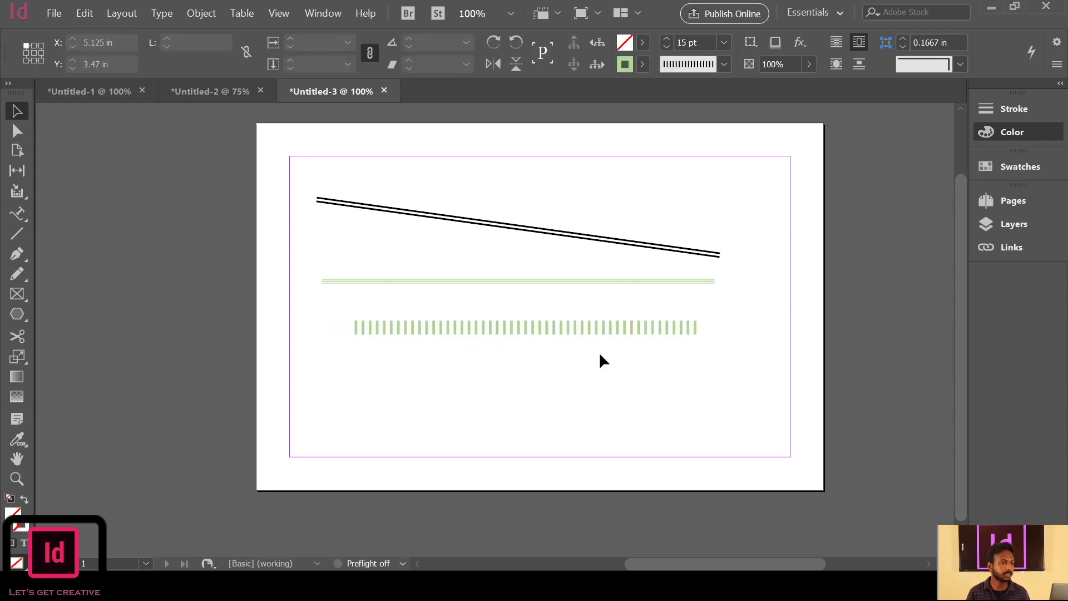
{"action": "left_click_drag", "start_coordinate": [512, 360], "coordinate": [692, 241]}
{"action": "left_click", "coordinate": [754, 300]}
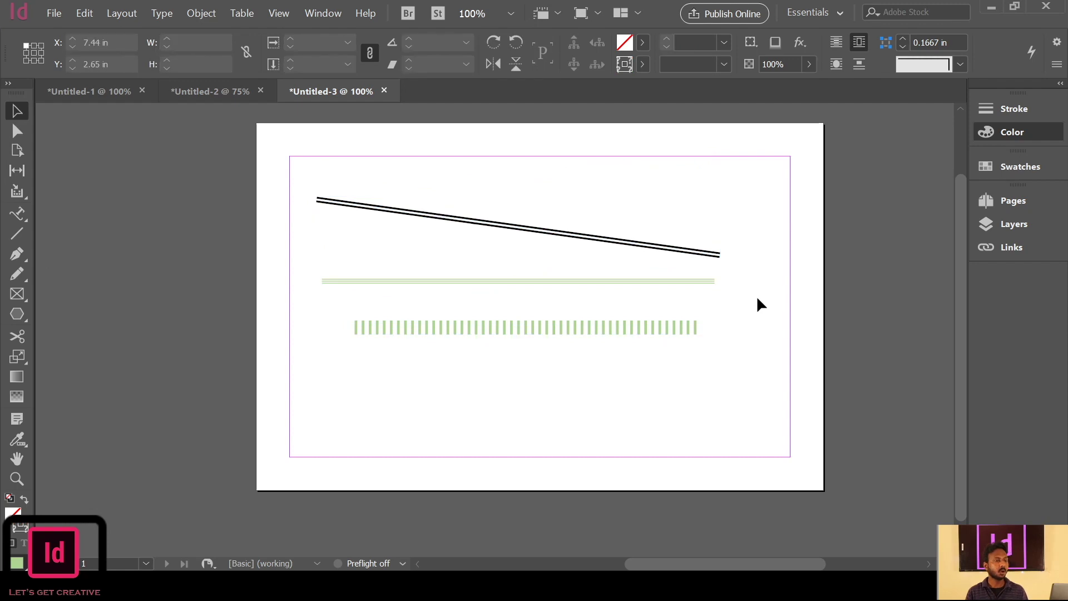
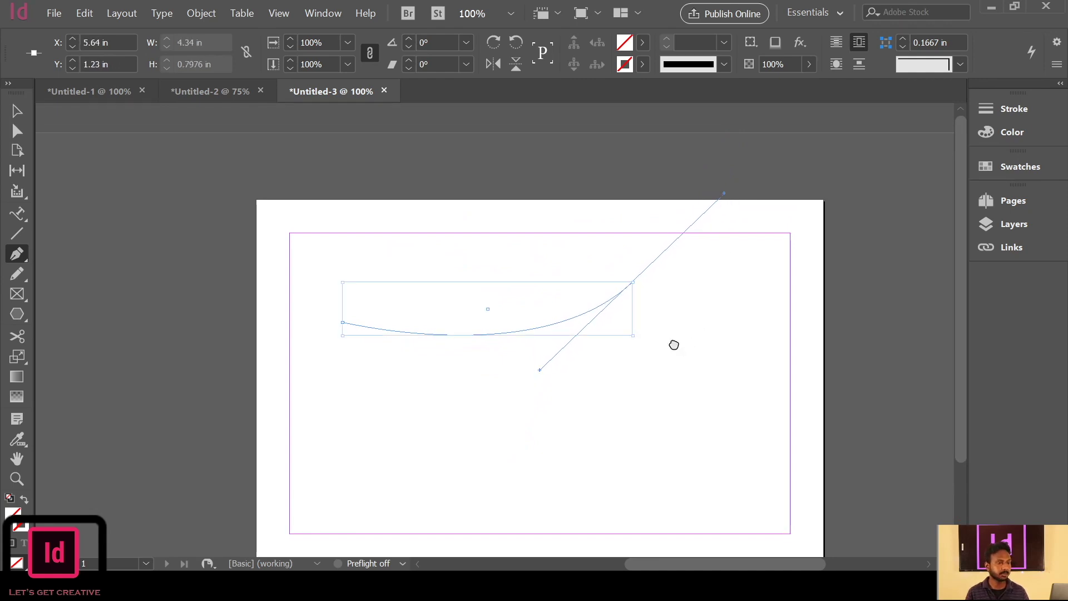
Select the curved pen path, give it a light green stroke with a weight of 6 pt, and deselect it.
{"action": "left_click_drag", "start_coordinate": [673, 346], "coordinate": [666, 251]}
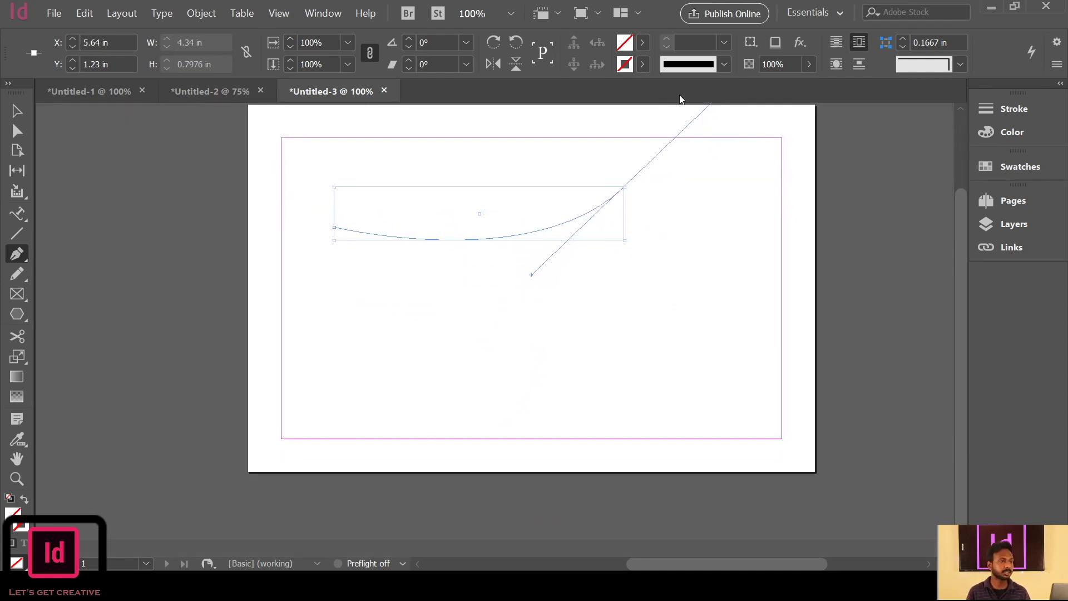
{"action": "left_click", "coordinate": [16, 111]}
{"action": "mouse_move", "coordinate": [406, 192]}
{"action": "left_mouse_down"}
{"action": "mouse_move", "coordinate": [467, 216]}
{"action": "mouse_move", "coordinate": [477, 282]}
{"action": "mouse_move", "coordinate": [511, 311]}
{"action": "left_mouse_up"}
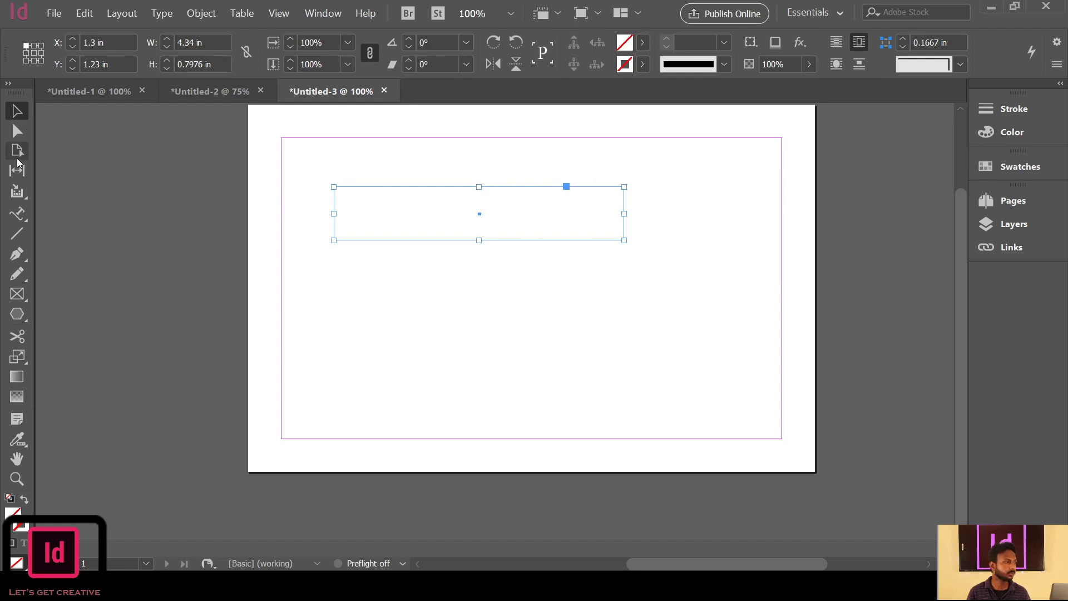
{"action": "left_click", "coordinate": [17, 130]}
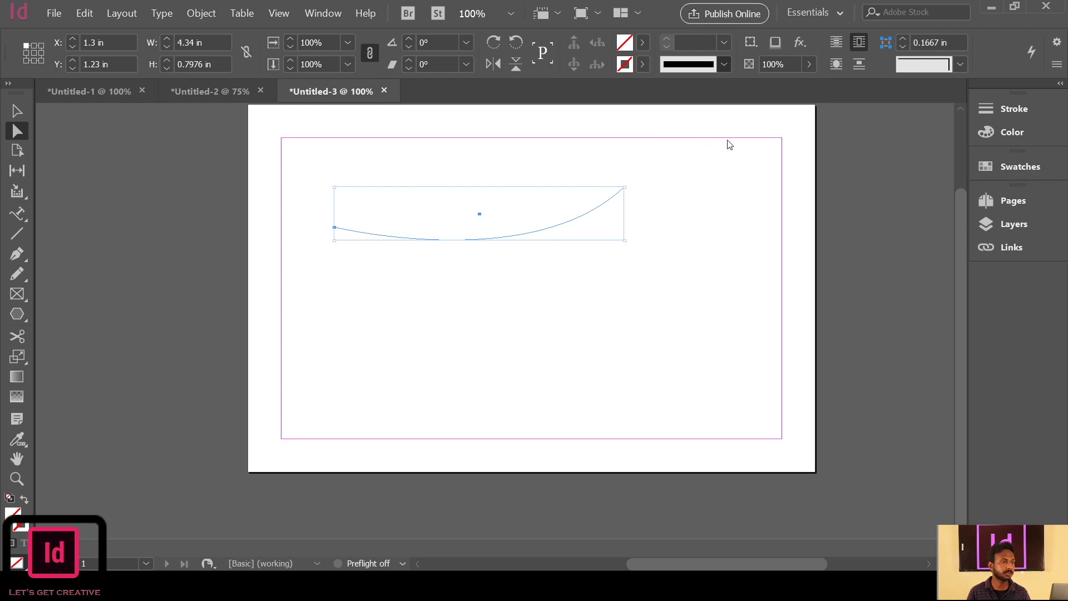
{"action": "left_click_drag", "start_coordinate": [369, 274], "coordinate": [617, 163]}
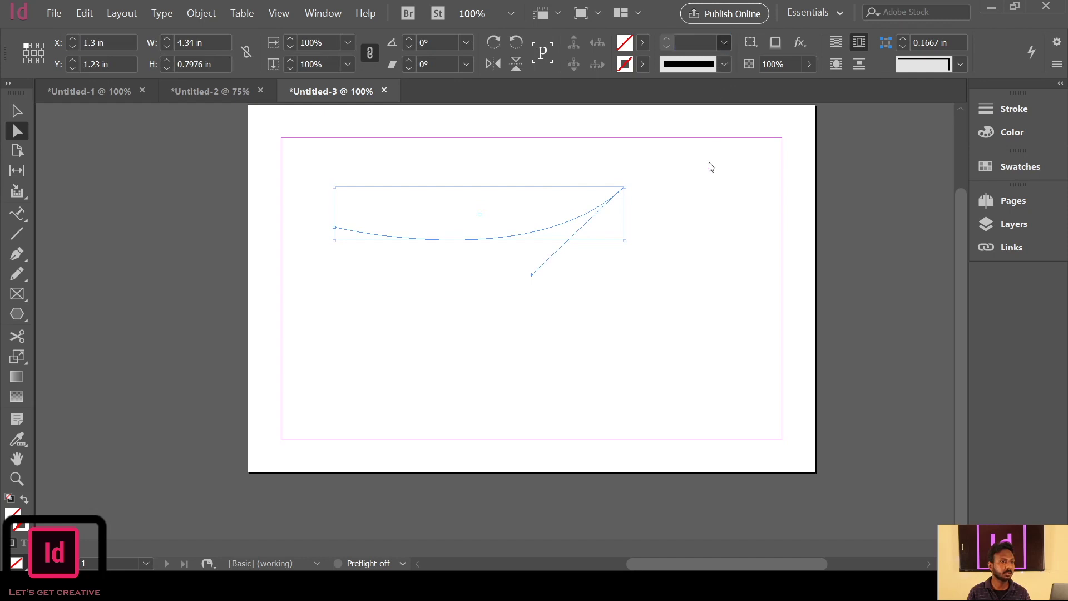
{"action": "key", "text": "ctrl+z"}
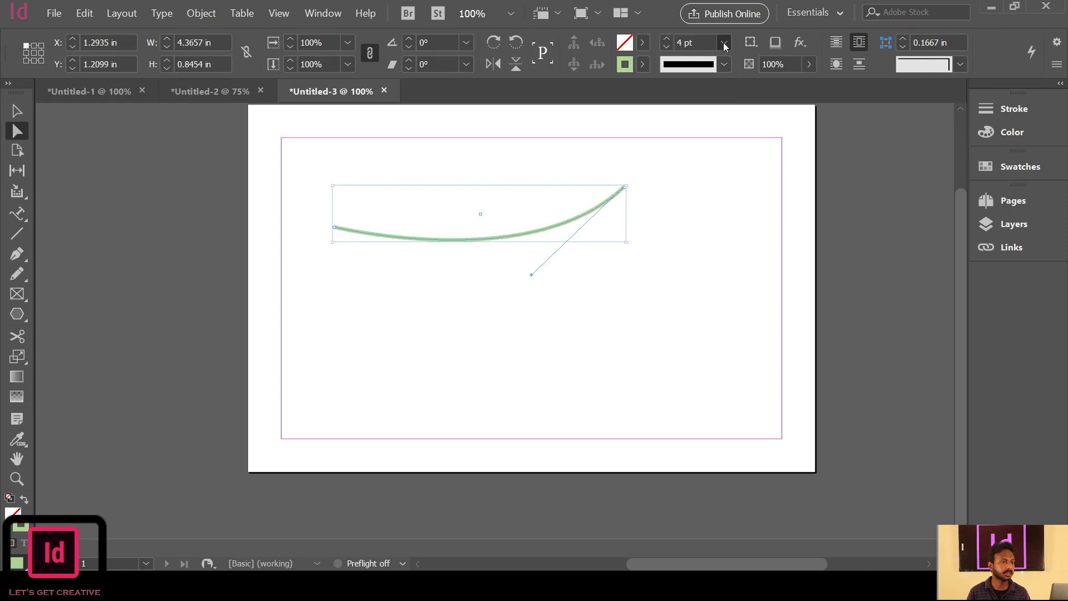
{"action": "key", "text": "ctrl+shift+z"}
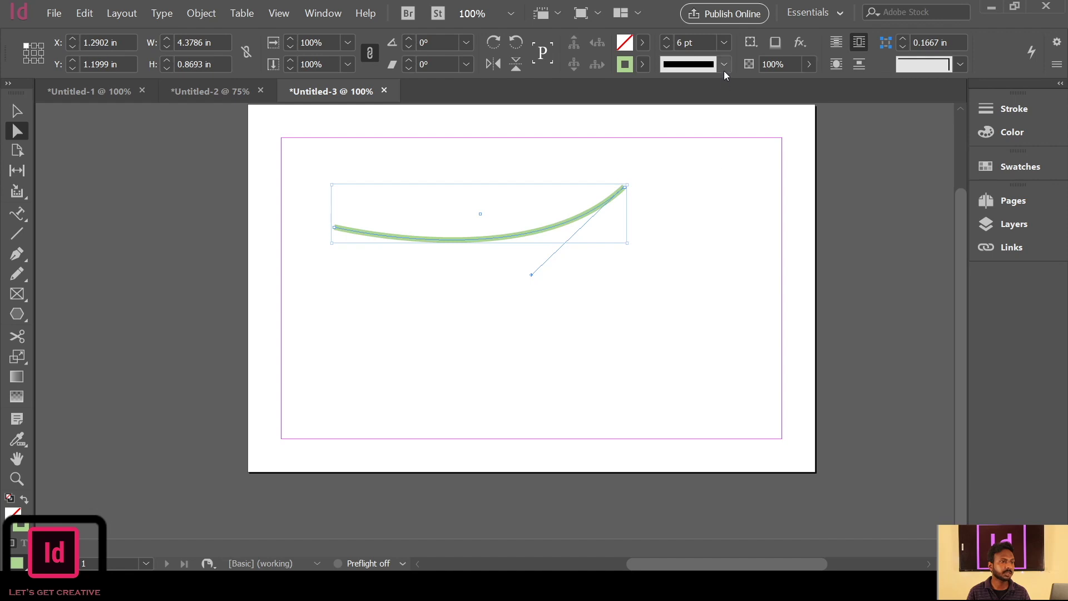
{"action": "left_click", "coordinate": [567, 303]}
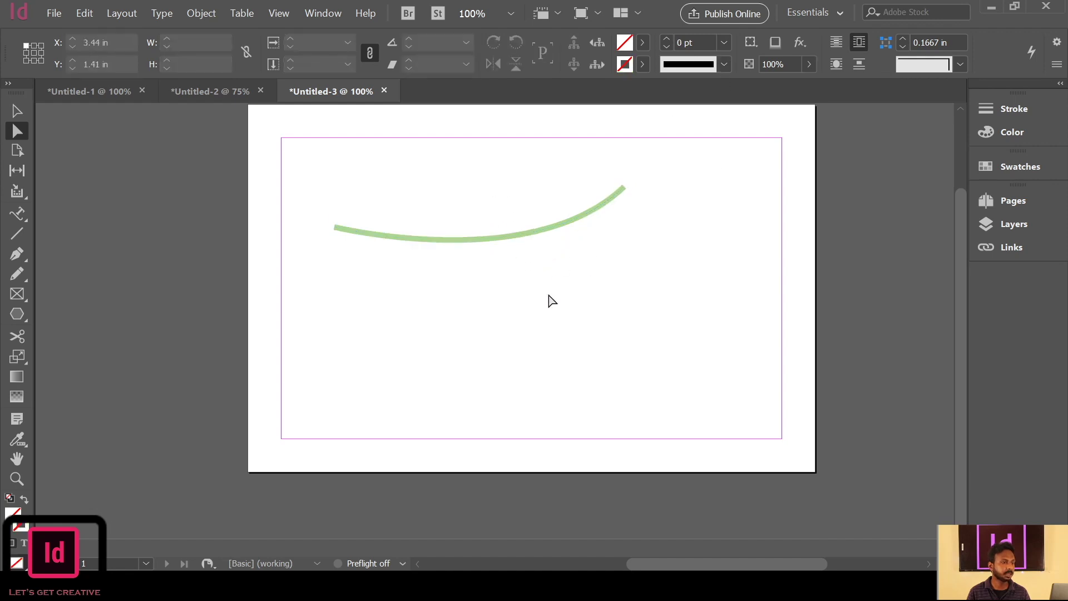
Deepen the green curve with the Direct Selection tool by pulling its direction handles down.
{"action": "left_click", "coordinate": [515, 243]}
{"action": "mouse_move", "coordinate": [515, 243]}
{"action": "left_mouse_down"}
{"action": "mouse_move", "coordinate": [538, 248]}
{"action": "mouse_move", "coordinate": [525, 256]}
{"action": "mouse_move", "coordinate": [530, 247]}
{"action": "left_mouse_up"}
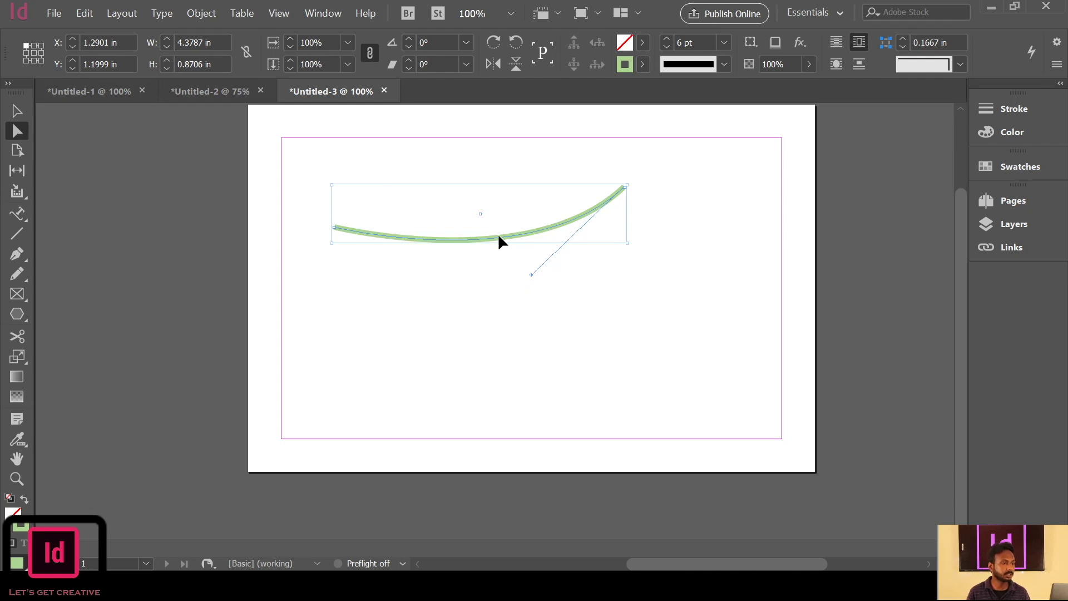
{"action": "mouse_move", "coordinate": [501, 239]}
{"action": "left_mouse_down"}
{"action": "mouse_move", "coordinate": [514, 282]}
{"action": "mouse_move", "coordinate": [508, 200]}
{"action": "mouse_move", "coordinate": [489, 167]}
{"action": "mouse_move", "coordinate": [441, 162]}
{"action": "mouse_move", "coordinate": [482, 222]}
{"action": "mouse_move", "coordinate": [474, 267]}
{"action": "mouse_move", "coordinate": [551, 262]}
{"action": "mouse_move", "coordinate": [566, 211]}
{"action": "mouse_move", "coordinate": [579, 303]}
{"action": "mouse_move", "coordinate": [591, 310]}
{"action": "mouse_move", "coordinate": [564, 286]}
{"action": "mouse_move", "coordinate": [547, 335]}
{"action": "left_mouse_up"}
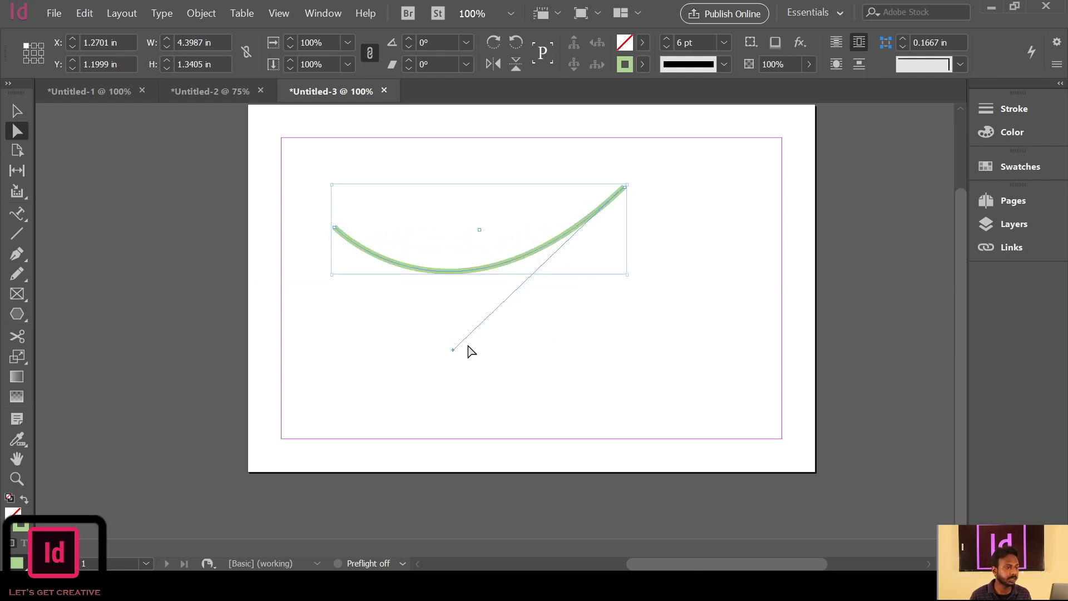
{"action": "left_click_drag", "start_coordinate": [482, 266], "coordinate": [512, 296]}
Select both ends of the curve, apply a dotted stroke type and deselect it.
{"action": "left_click", "coordinate": [656, 227]}
{"action": "left_click_drag", "start_coordinate": [677, 162], "coordinate": [368, 321]}
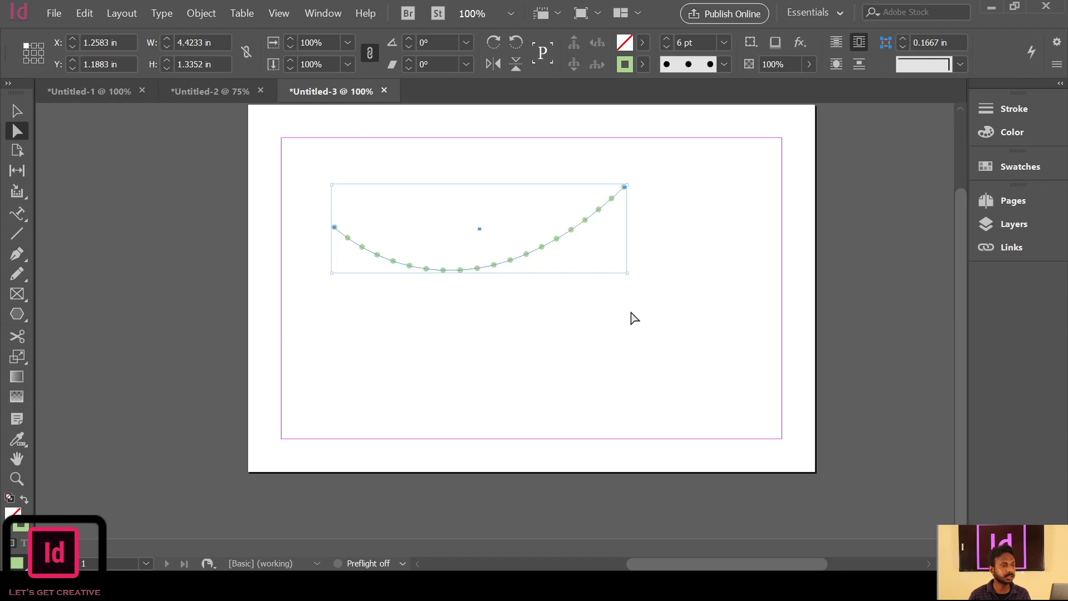
{"action": "left_click", "coordinate": [593, 309]}
Try a yellow fill on the dotted curve, undo it and colour the stroke yellow instead.
{"action": "left_click_drag", "start_coordinate": [692, 167], "coordinate": [326, 307]}
{"action": "left_click", "coordinate": [643, 45]}
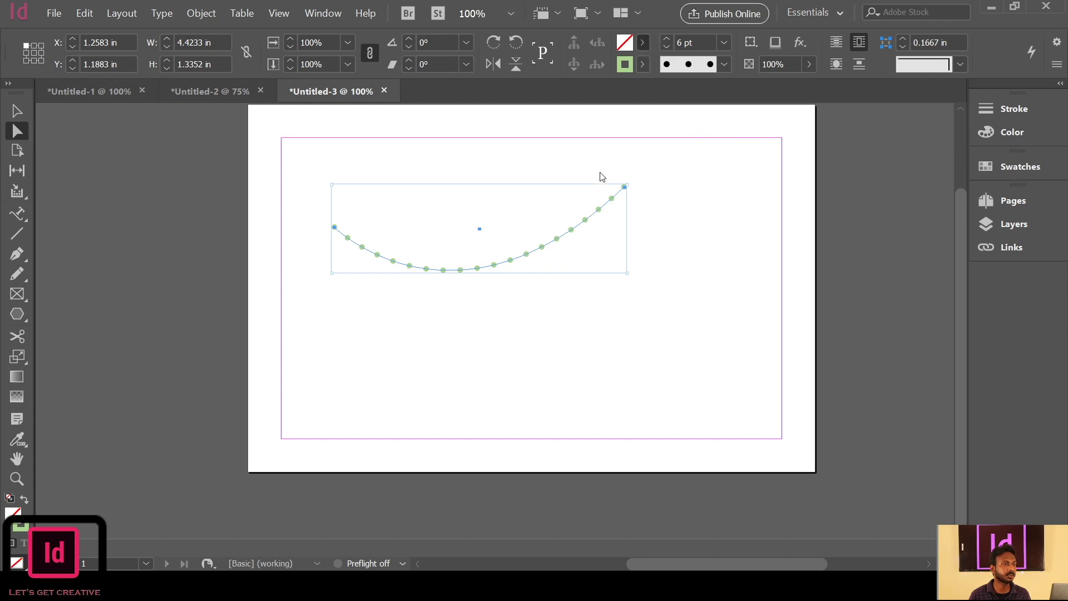
{"action": "left_click", "coordinate": [550, 199]}
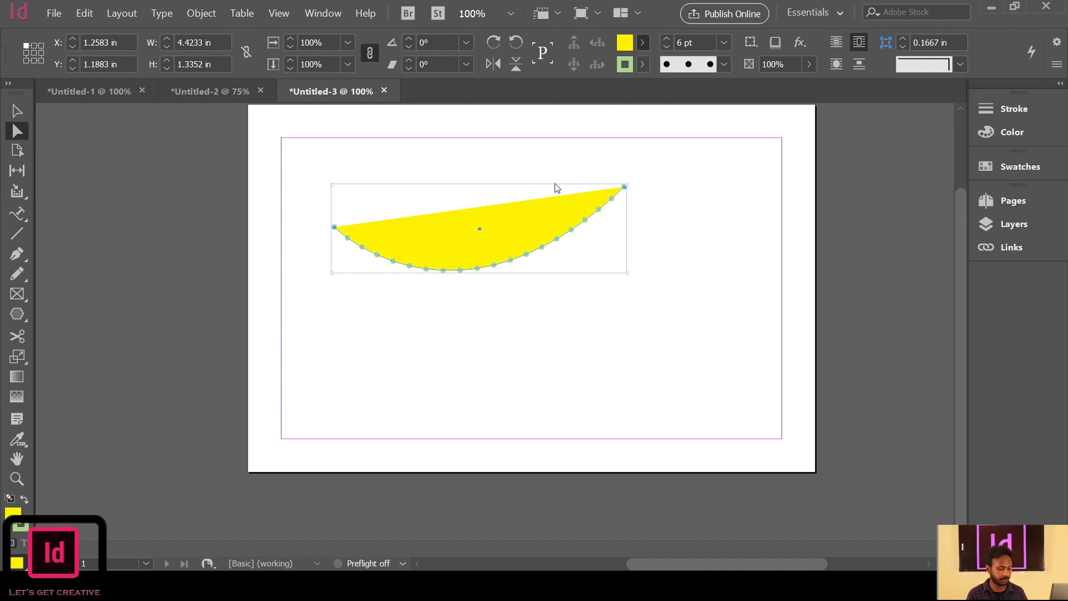
{"action": "left_click", "coordinate": [212, 225]}
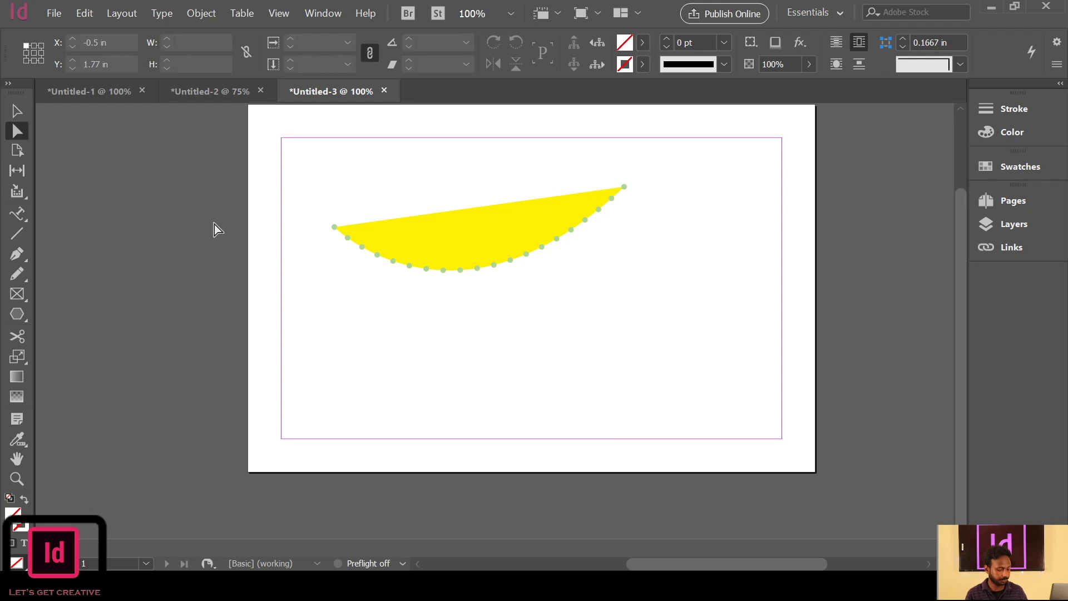
{"action": "key", "text": "ctrl+z"}
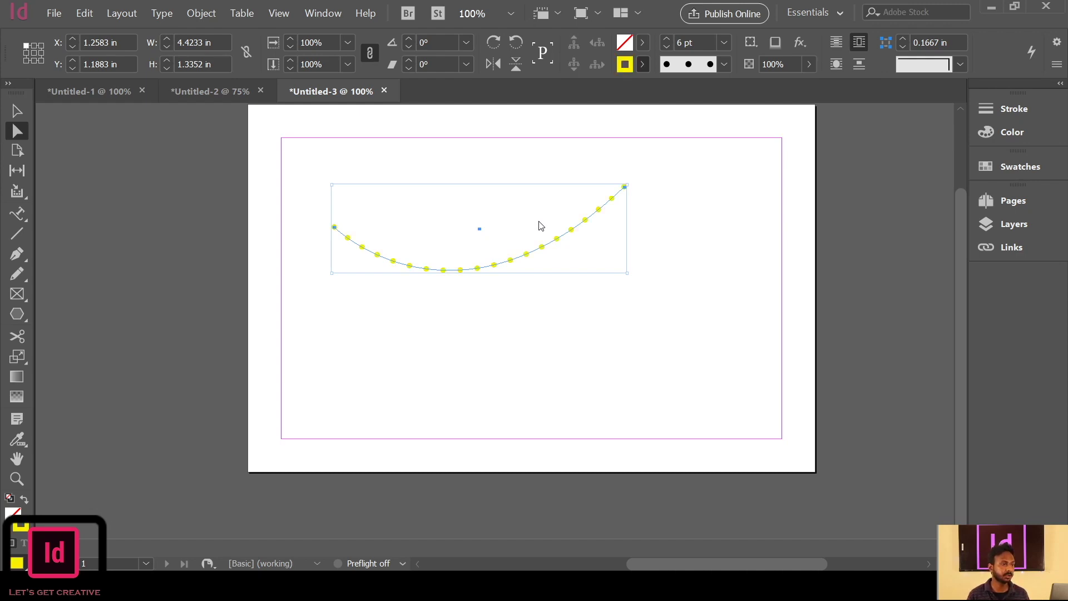
Delete the dotted curve together with its leftover anchor point.
{"action": "left_click_drag", "start_coordinate": [445, 349], "coordinate": [637, 184]}
{"action": "key", "text": "Delete"}
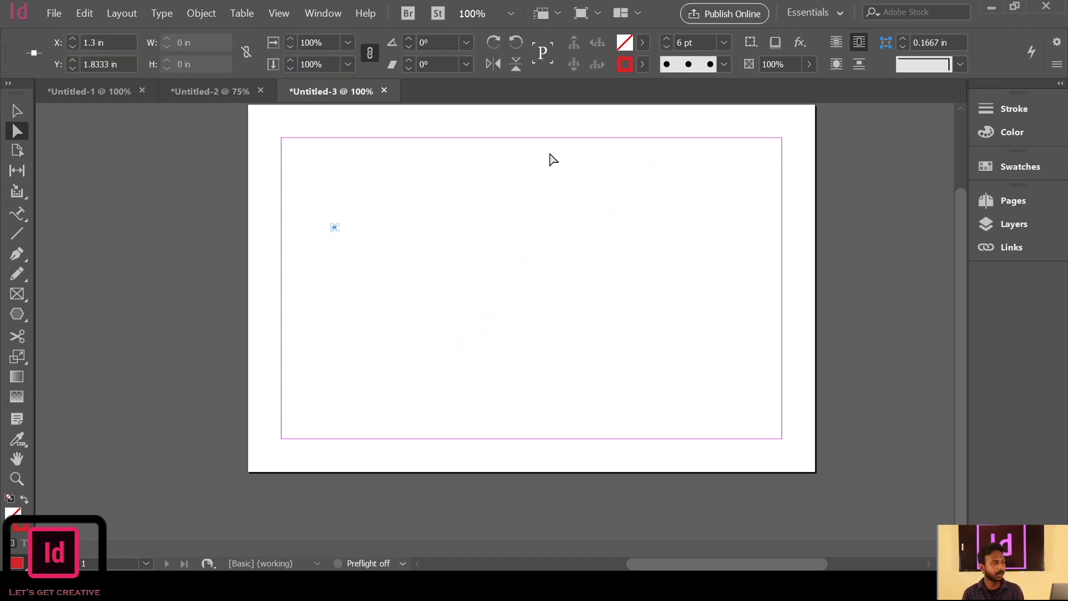
{"action": "left_click_drag", "start_coordinate": [407, 210], "coordinate": [285, 278]}
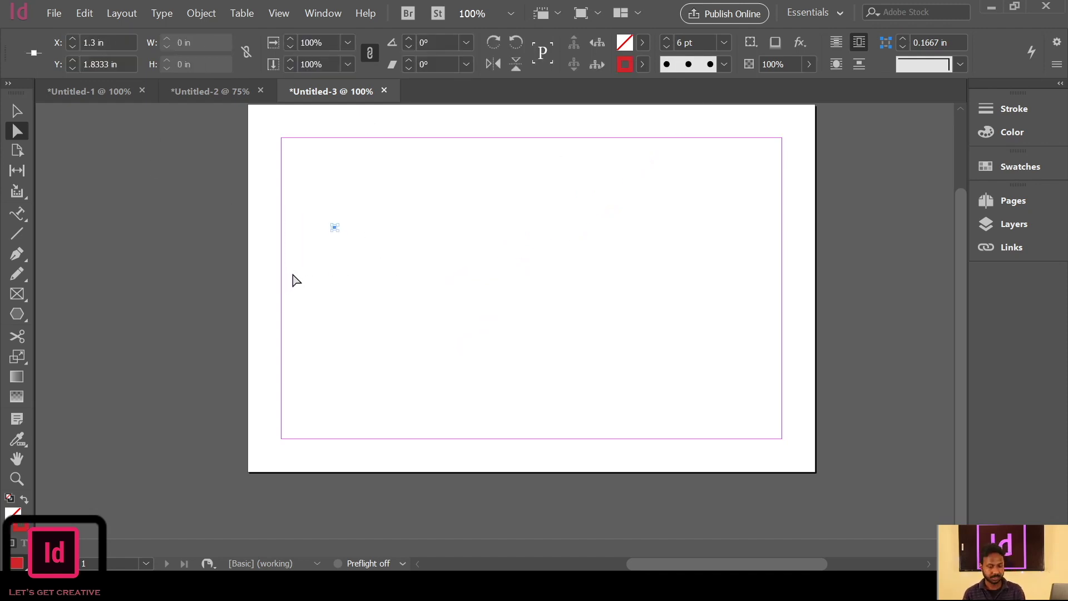
{"action": "key", "text": "Delete"}
Draw a closed wavy shape about 5.77 in by 2.56 in with the Pen tool, using five anchor points.
{"action": "left_click", "coordinate": [17, 255]}
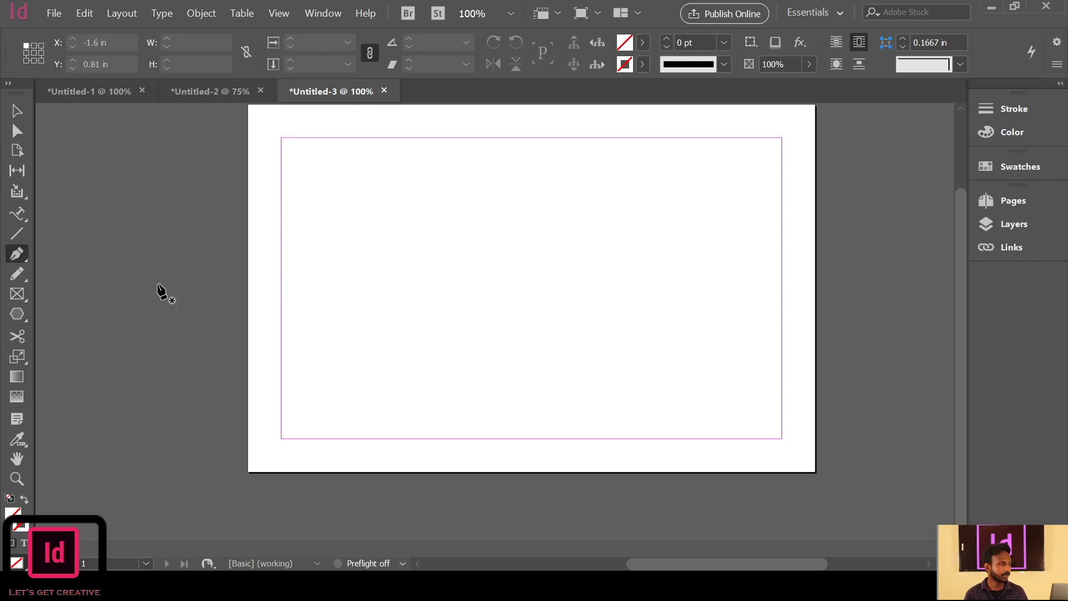
{"action": "left_click", "coordinate": [339, 238]}
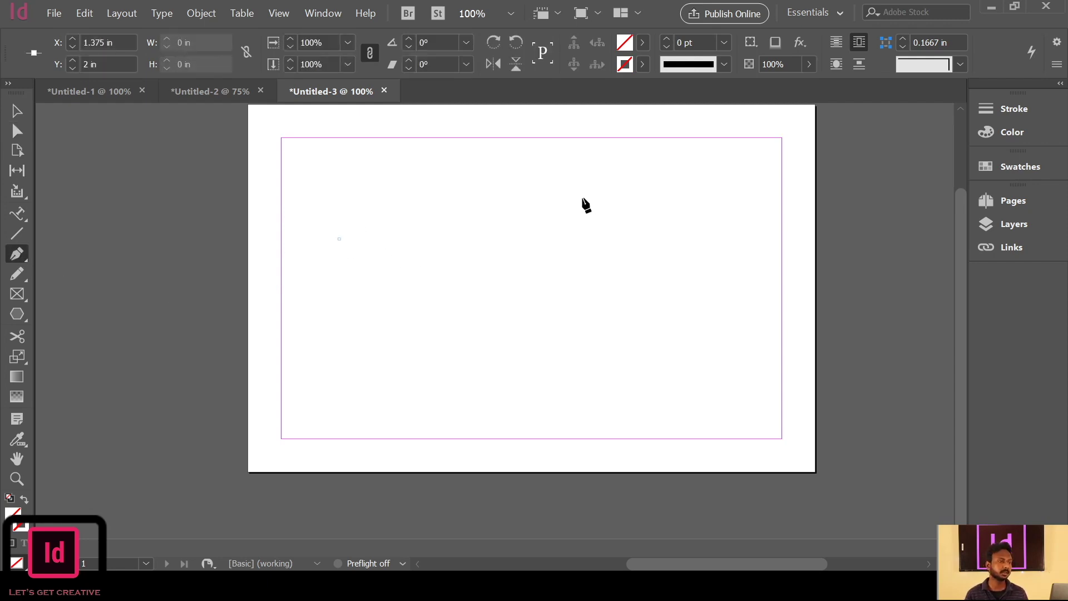
{"action": "left_click_drag", "start_coordinate": [612, 188], "coordinate": [775, 199]}
{"action": "left_click_drag", "start_coordinate": [672, 293], "coordinate": [845, 301]}
{"action": "left_click_drag", "start_coordinate": [500, 350], "coordinate": [458, 315]}
{"action": "left_click_drag", "start_coordinate": [364, 293], "coordinate": [405, 263]}
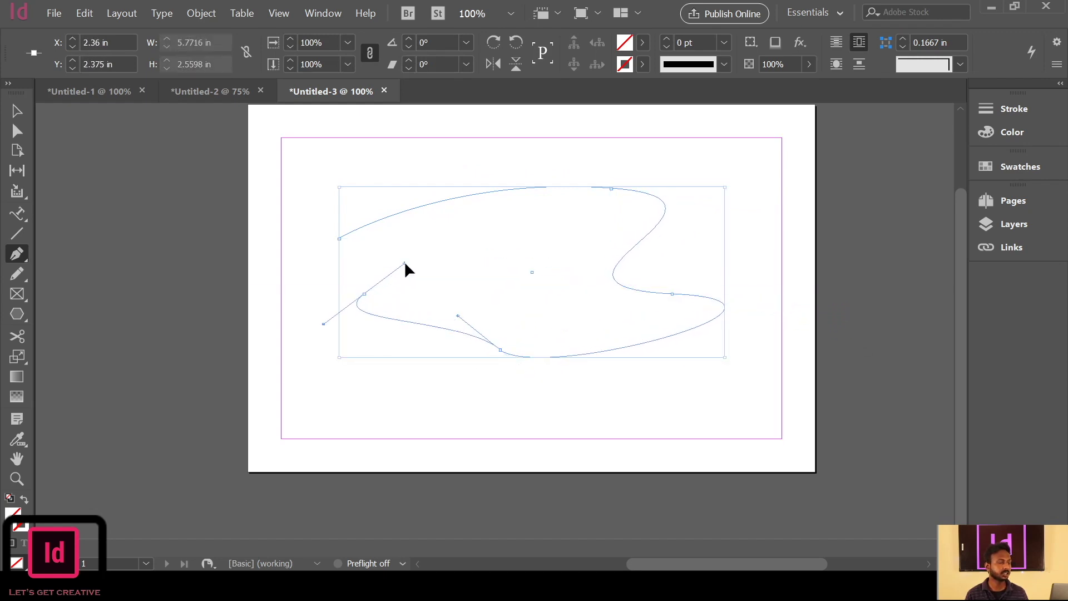
{"action": "left_click", "coordinate": [340, 238]}
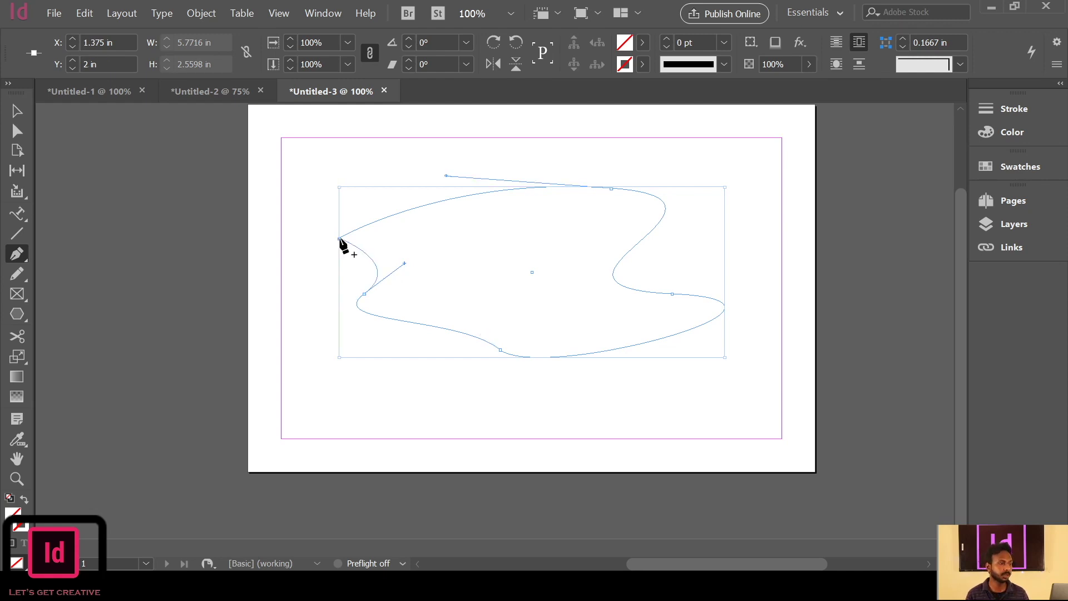
Reshape the closed path by moving its upper anchor point down and left and its lower middle one to X 3.72 in, Y 3.27 in.
{"action": "left_click", "coordinate": [17, 132]}
{"action": "left_click_drag", "start_coordinate": [501, 354], "coordinate": [501, 260]}
{"action": "left_click", "coordinate": [583, 392]}
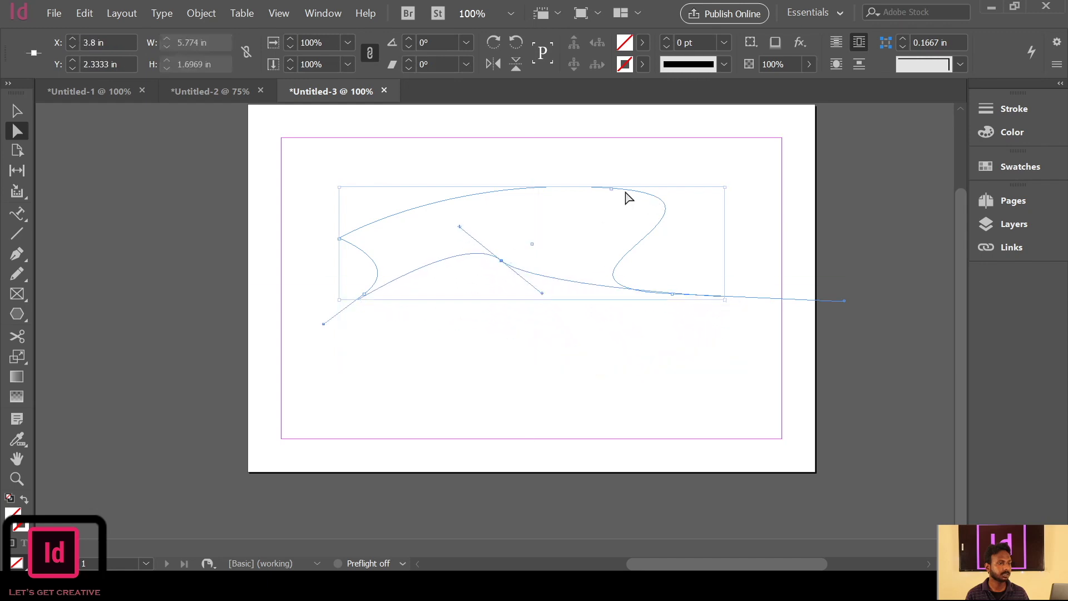
{"action": "left_click", "coordinate": [627, 198]}
{"action": "left_click_drag", "start_coordinate": [612, 196], "coordinate": [573, 232]}
{"action": "left_click", "coordinate": [508, 308]}
{"action": "left_click_drag", "start_coordinate": [530, 290], "coordinate": [496, 325]}
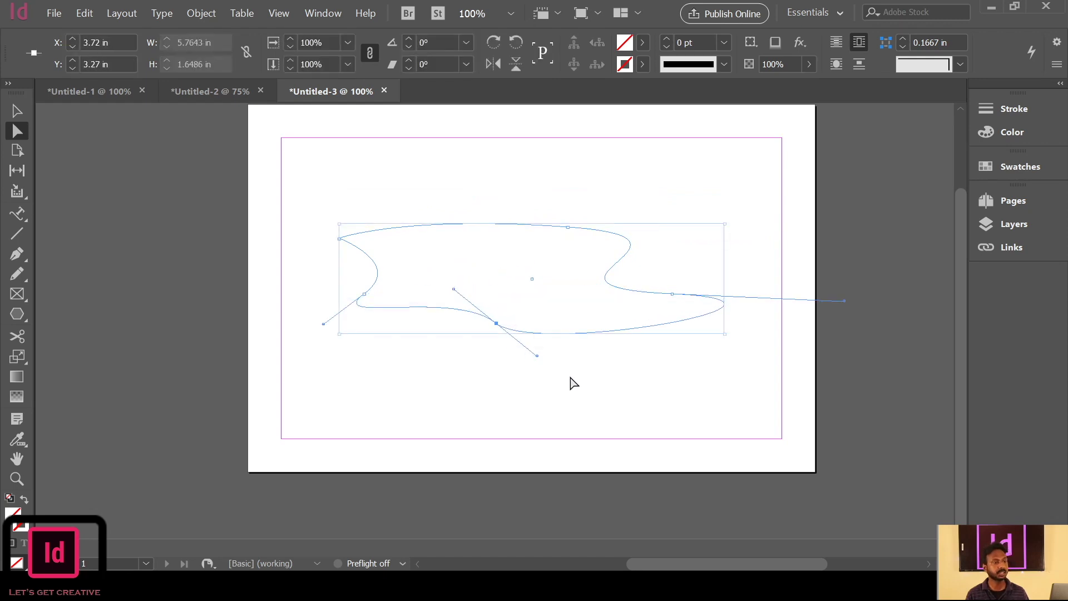
Fill the closed wavy shape with magenta, then change its fill to yellow.
{"action": "left_click", "coordinate": [573, 388]}
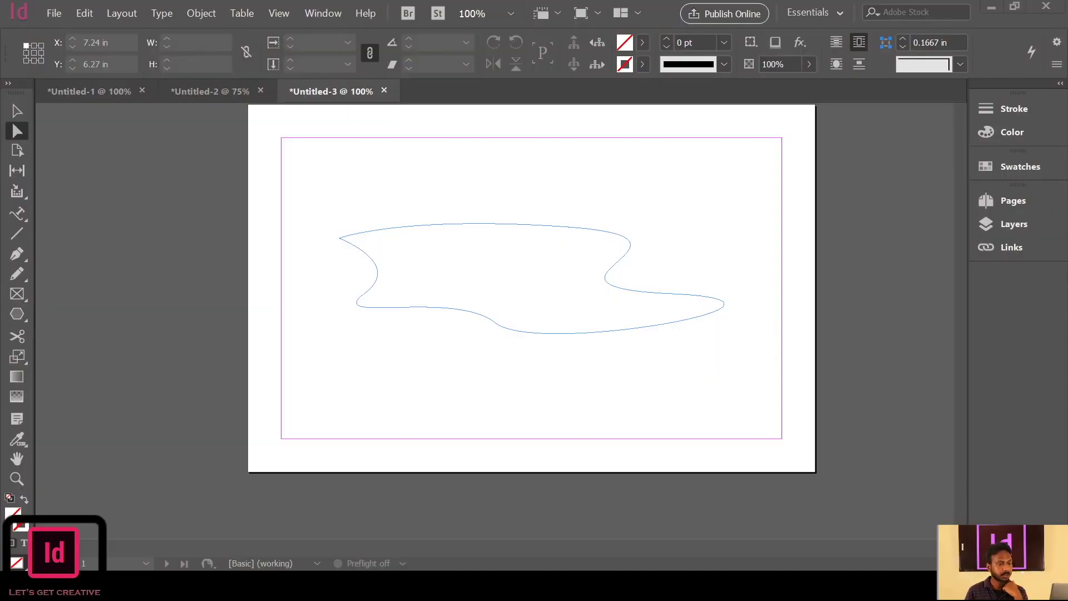
{"action": "left_click_drag", "start_coordinate": [520, 172], "coordinate": [568, 417]}
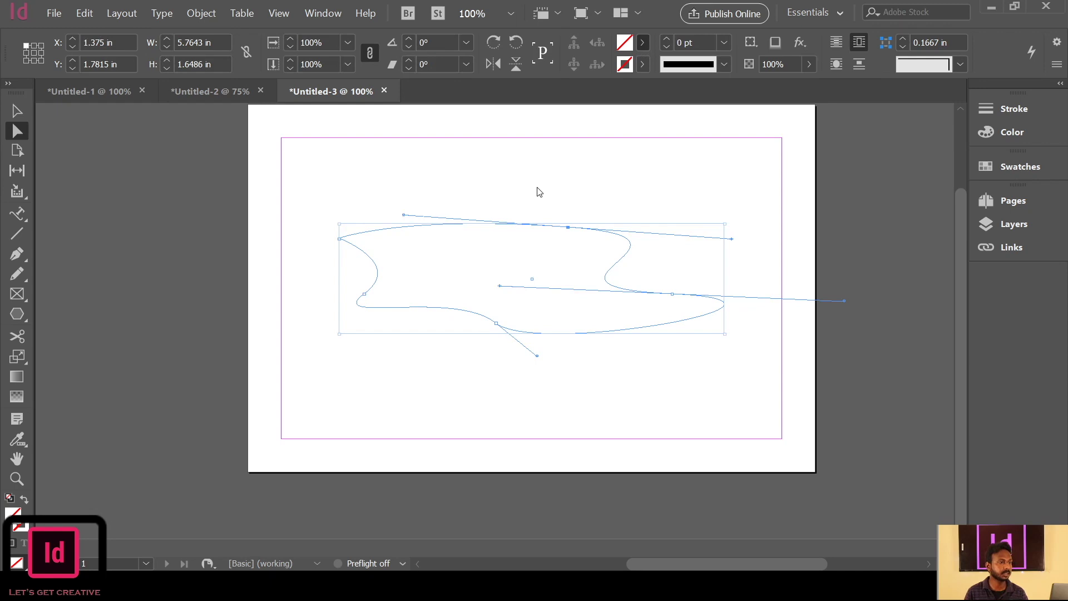
{"action": "key", "text": "comma"}
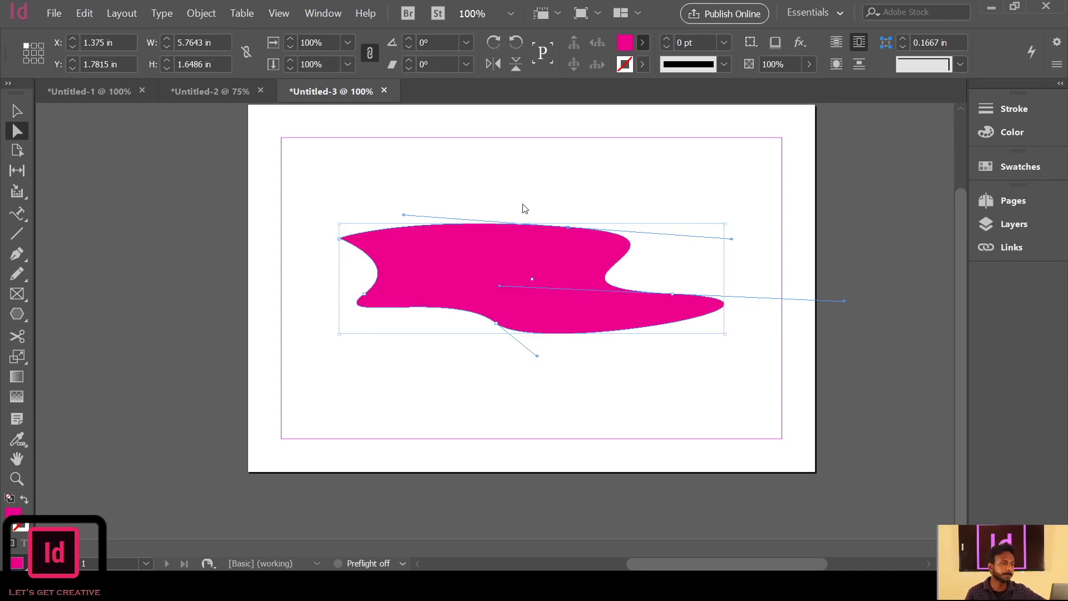
{"action": "left_click", "coordinate": [523, 205]}
{"action": "left_click", "coordinate": [623, 350]}
Reshape the yellow shape by raising its upper anchor point and adjusting the direction handles of its lower middle and right anchor points.
{"action": "left_click_drag", "start_coordinate": [449, 353], "coordinate": [678, 241]}
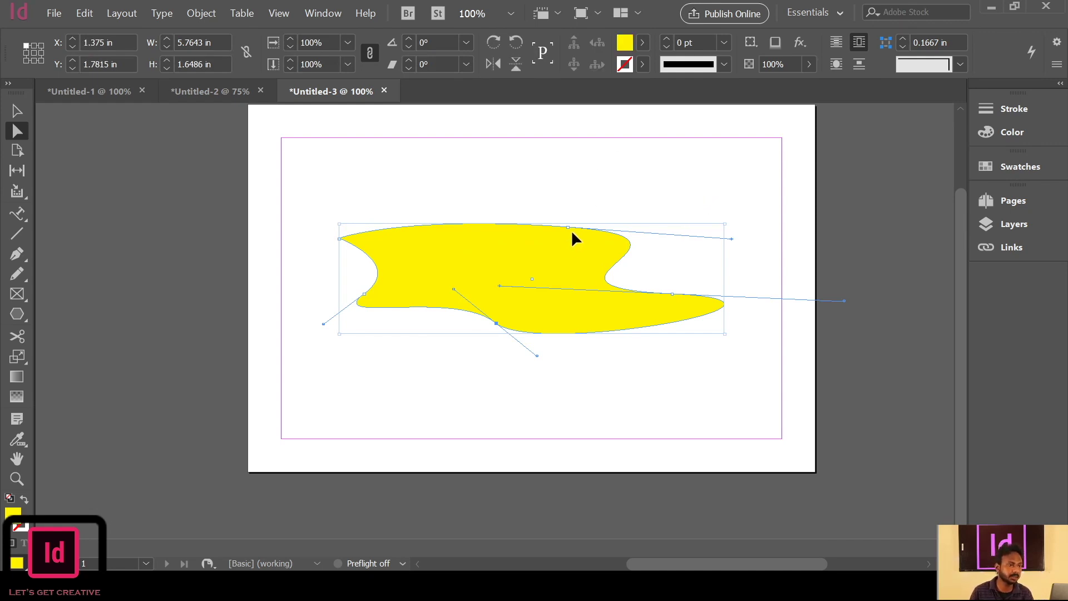
{"action": "left_click_drag", "start_coordinate": [569, 229], "coordinate": [556, 196]}
{"action": "mouse_move", "coordinate": [499, 326]}
{"action": "left_mouse_down"}
{"action": "mouse_move", "coordinate": [496, 310]}
{"action": "mouse_move", "coordinate": [493, 323]}
{"action": "left_mouse_up"}
{"action": "left_click", "coordinate": [497, 322]}
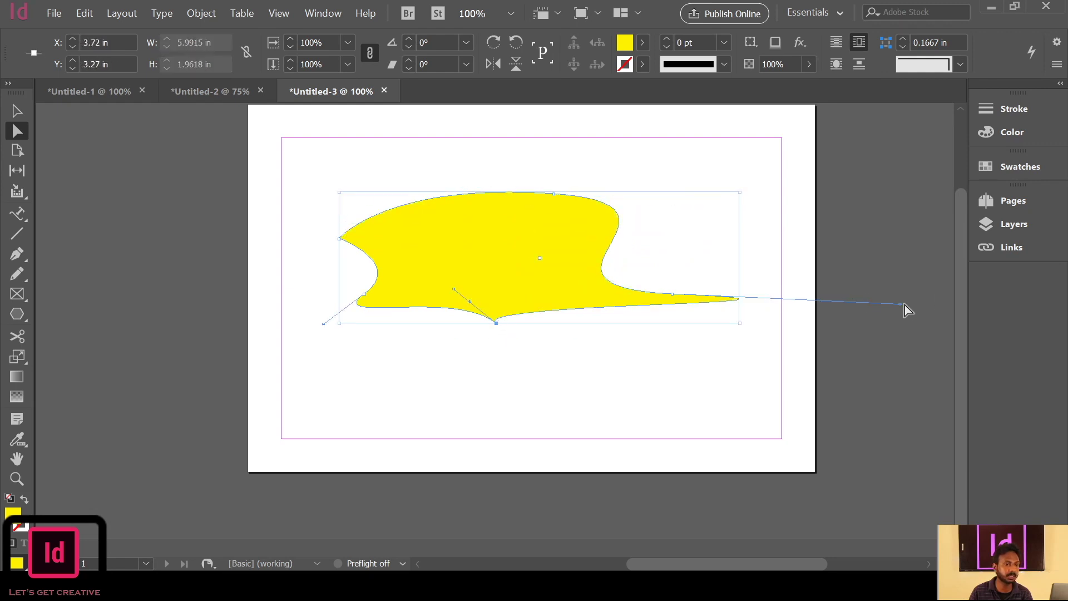
{"action": "left_click_drag", "start_coordinate": [902, 305], "coordinate": [671, 310]}
{"action": "left_click", "coordinate": [711, 353]}
Delete the whole yellow shape from the page.
{"action": "left_click_drag", "start_coordinate": [718, 200], "coordinate": [537, 375]}
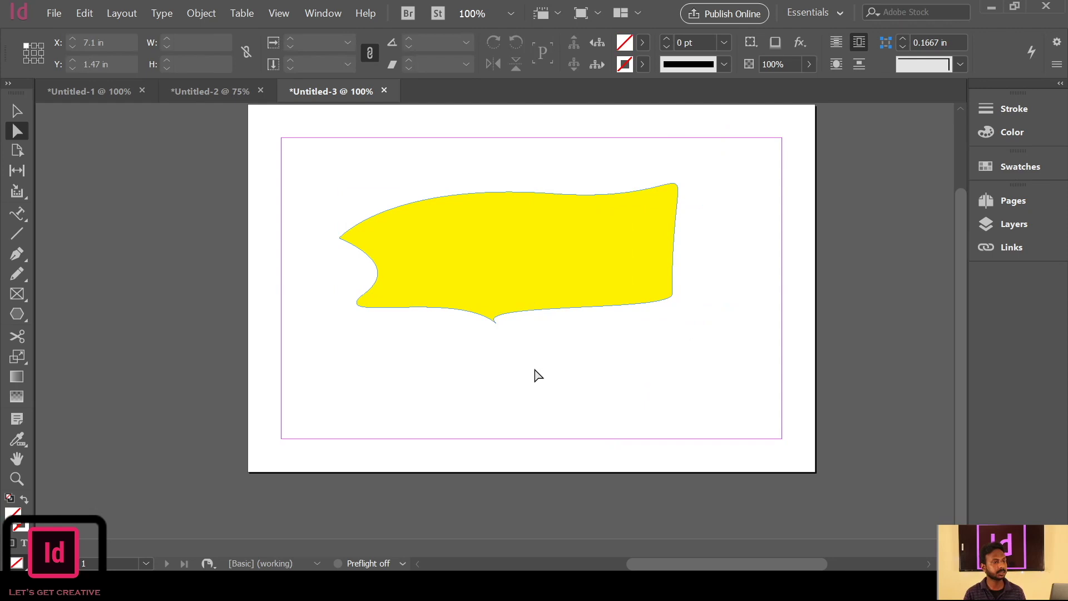
{"action": "key", "text": "Delete"}
{"action": "left_click_drag", "start_coordinate": [680, 156], "coordinate": [352, 371]}
{"action": "key", "text": "Delete"}
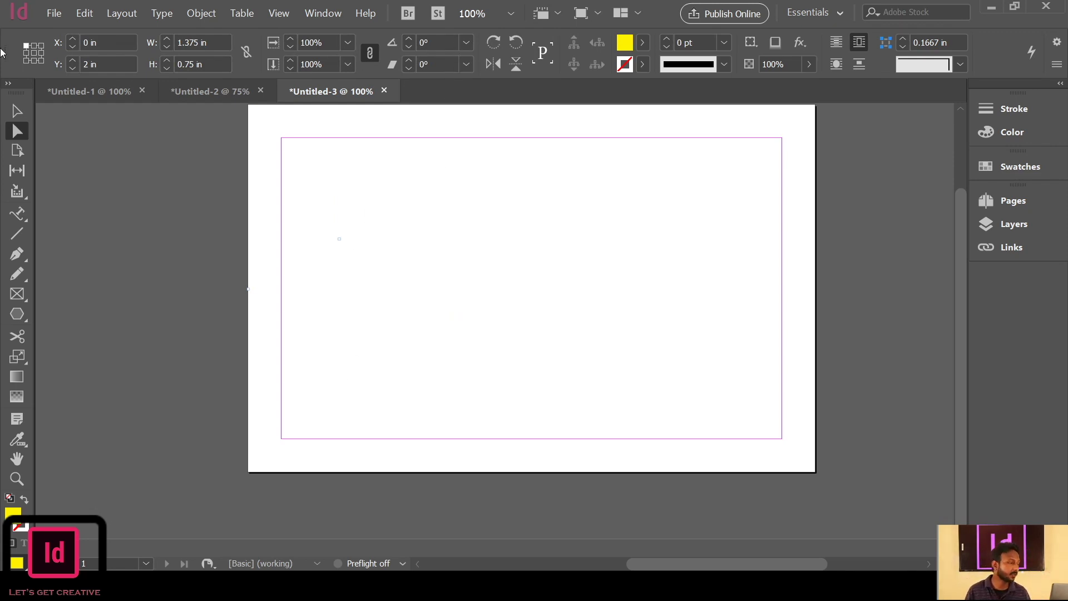
Draw a closed shape about 5.26 in by 2.03 in with the Pen tool, using four anchor points and a curved right end.
{"action": "left_click", "coordinate": [28, 255]}
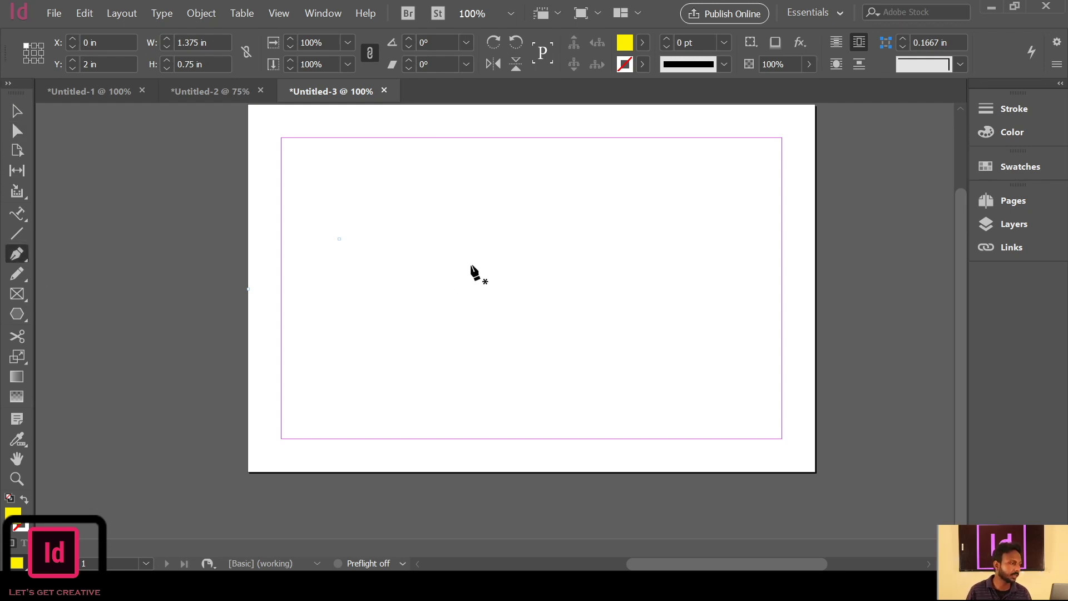
{"action": "left_click", "coordinate": [393, 232]}
{"action": "left_click_drag", "start_coordinate": [729, 198], "coordinate": [798, 257]}
{"action": "left_click", "coordinate": [573, 316]}
{"action": "left_click", "coordinate": [438, 267]}
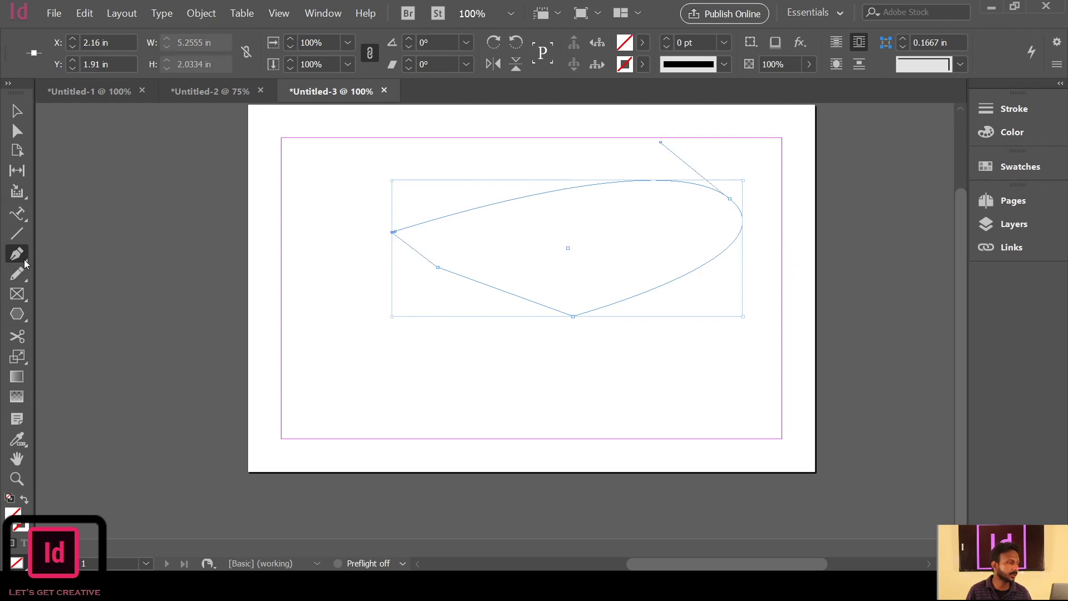
Add two anchor points along the left half of the shape's upper edge with the Add Anchor Point tool.
{"action": "key", "text": "equal"}
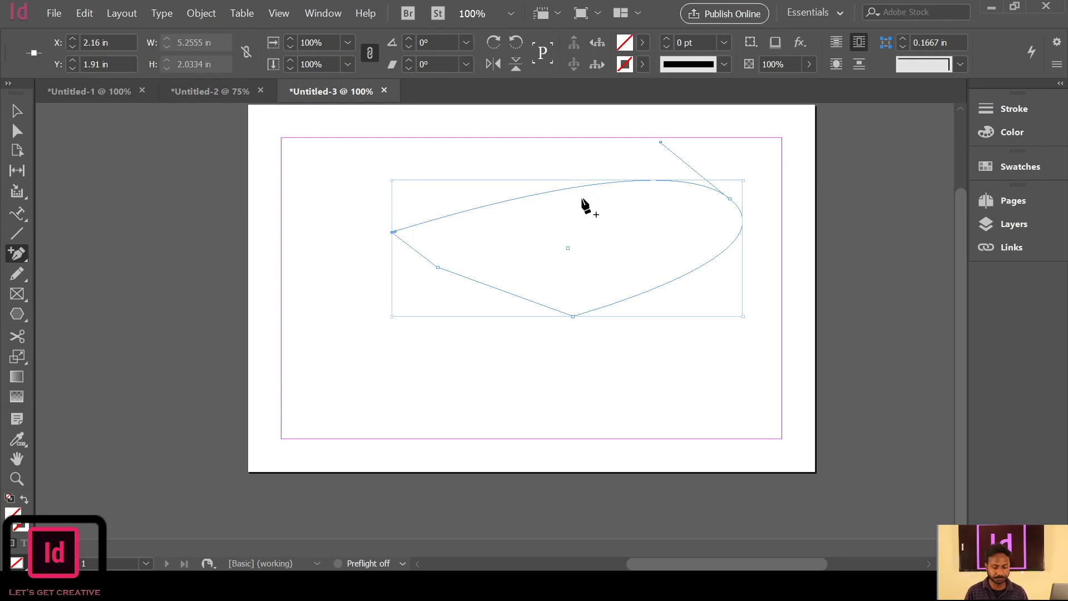
{"action": "left_click", "coordinate": [540, 193]}
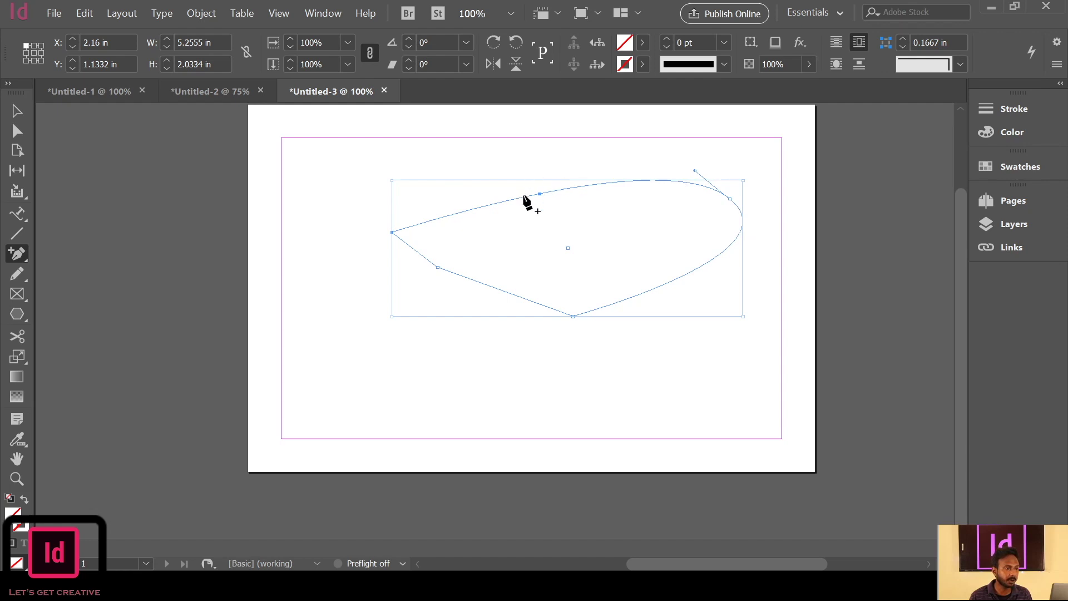
{"action": "left_click", "coordinate": [459, 213]}
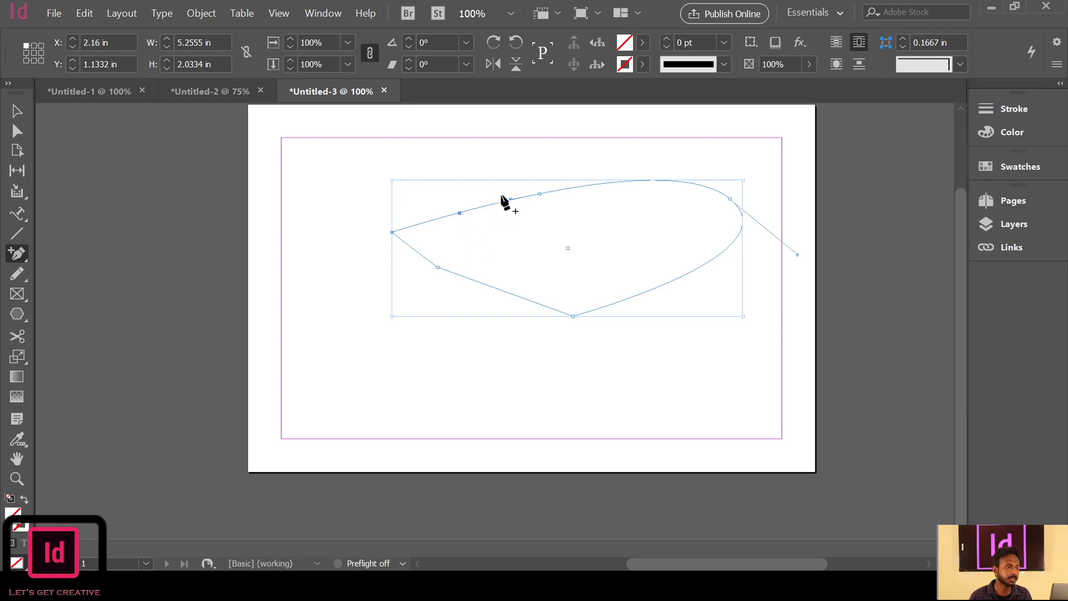
Reshape the path into waves along its upper edge using anchor points and direction handles, and move its lowest anchor point down.
{"action": "left_click", "coordinate": [16, 138]}
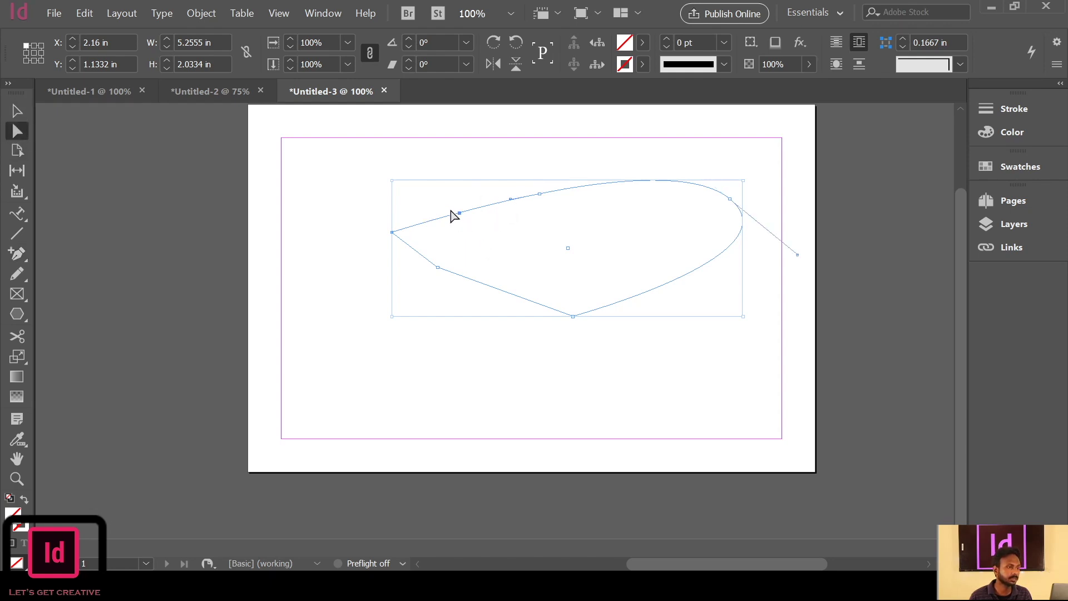
{"action": "left_click_drag", "start_coordinate": [462, 214], "coordinate": [531, 221]}
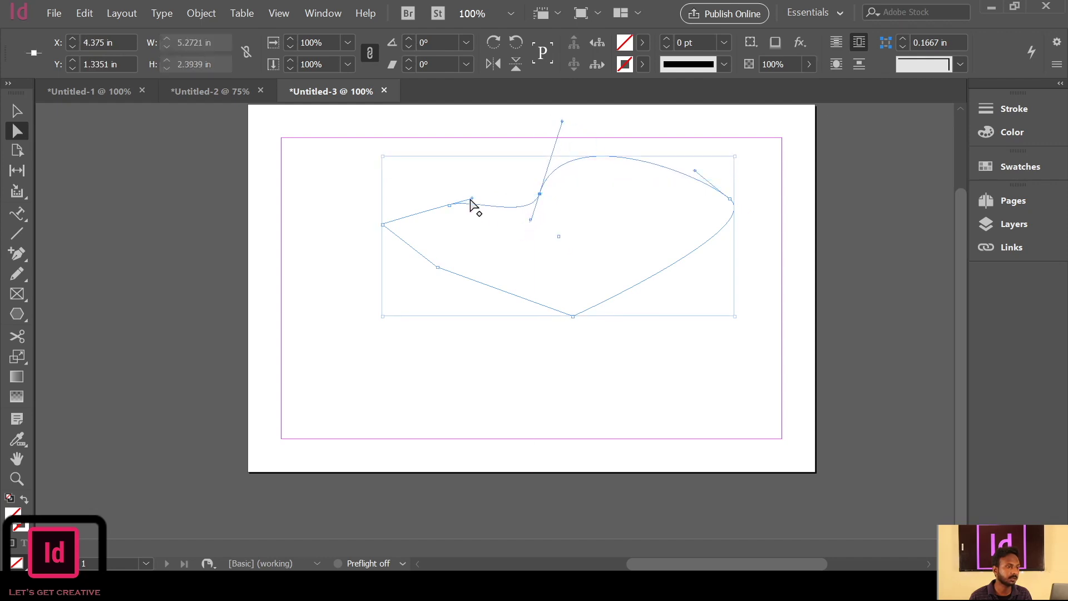
{"action": "left_click_drag", "start_coordinate": [473, 200], "coordinate": [457, 172]}
{"action": "left_click_drag", "start_coordinate": [531, 222], "coordinate": [580, 316]}
{"action": "left_click_drag", "start_coordinate": [697, 172], "coordinate": [729, 172]}
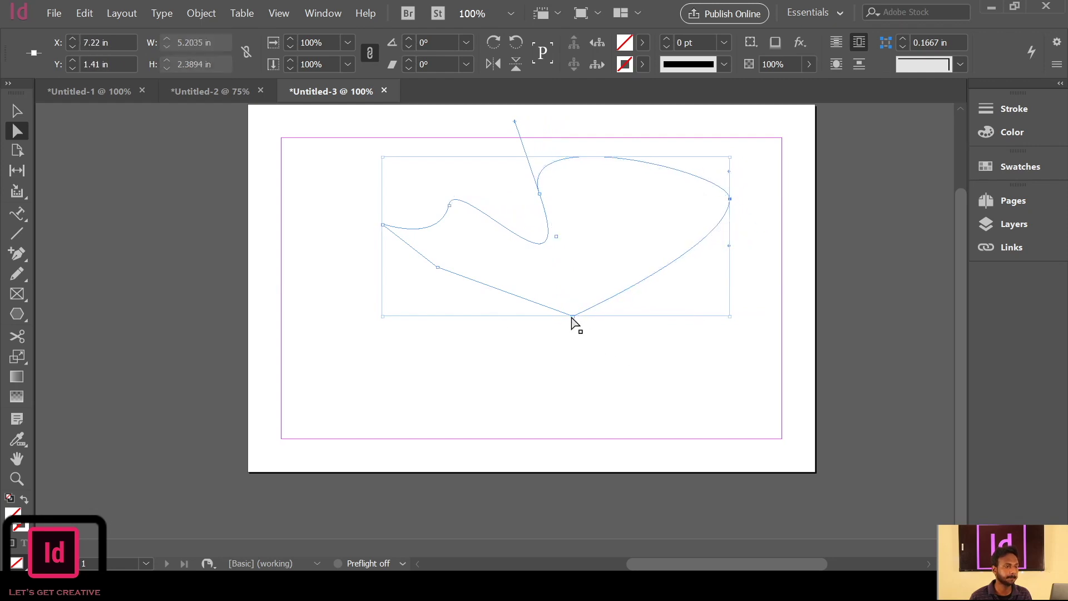
{"action": "left_click_drag", "start_coordinate": [572, 317], "coordinate": [565, 350]}
{"action": "left_click", "coordinate": [567, 267]}
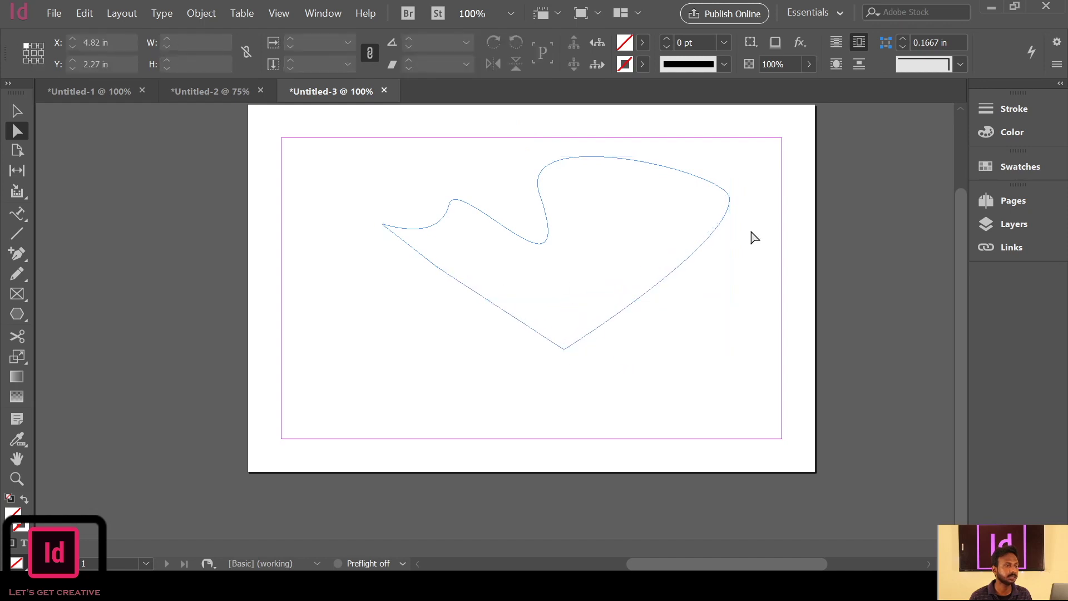
Give the path a yellow stroke, raising its weight to 10 pt and then reducing it to 2 pt.
{"action": "left_click_drag", "start_coordinate": [766, 175], "coordinate": [468, 347]}
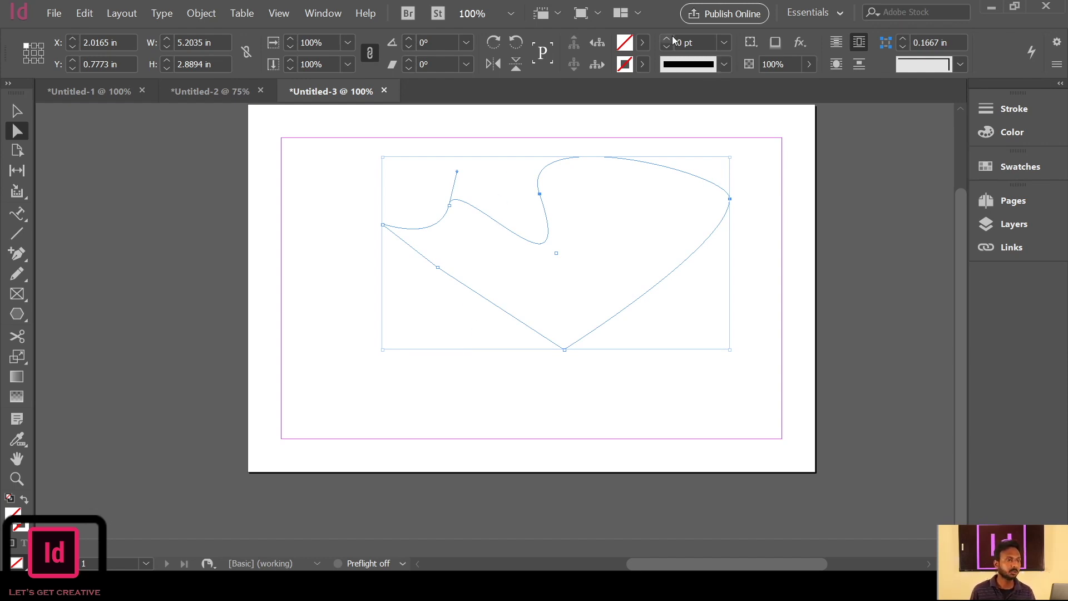
{"action": "scroll", "coordinate": [672, 38], "scroll_direction": "up", "scroll_amount": 7}
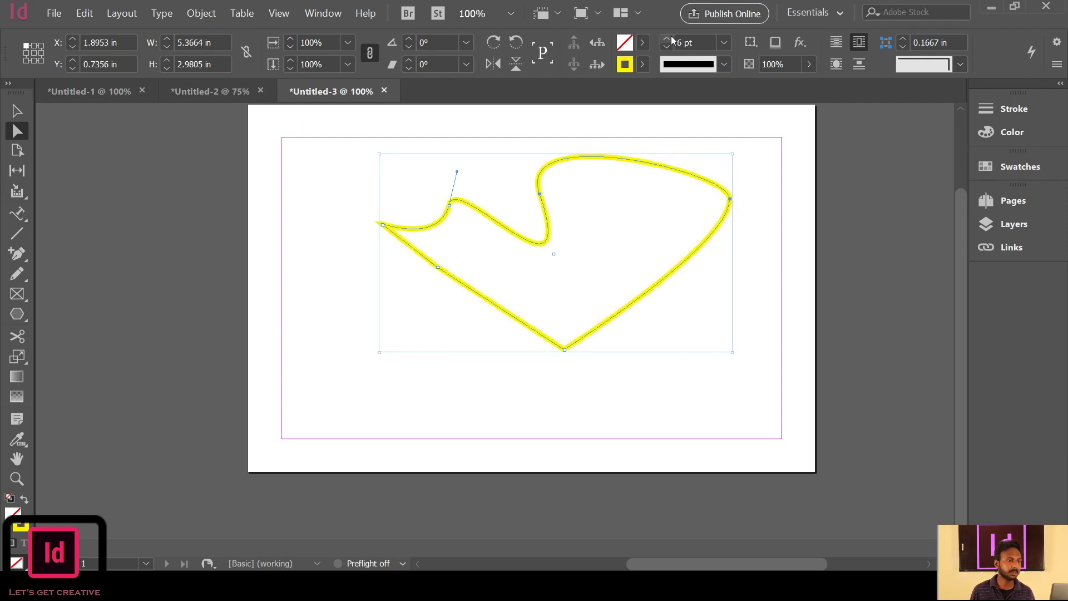
{"action": "scroll", "coordinate": [671, 38], "scroll_direction": "up", "scroll_amount": 3}
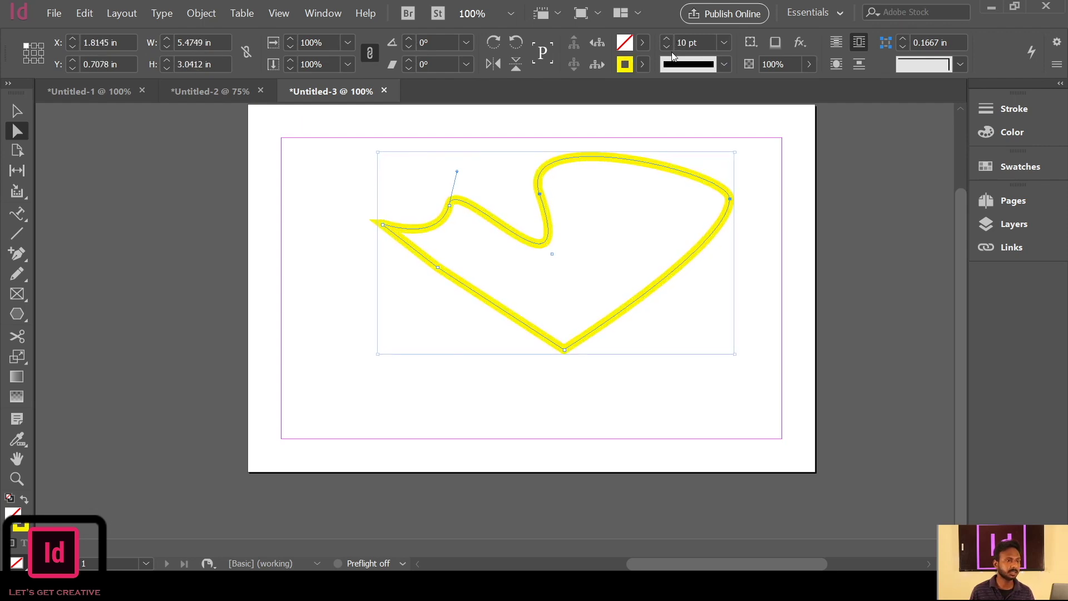
{"action": "scroll", "coordinate": [667, 48], "scroll_direction": "down", "scroll_amount": 8}
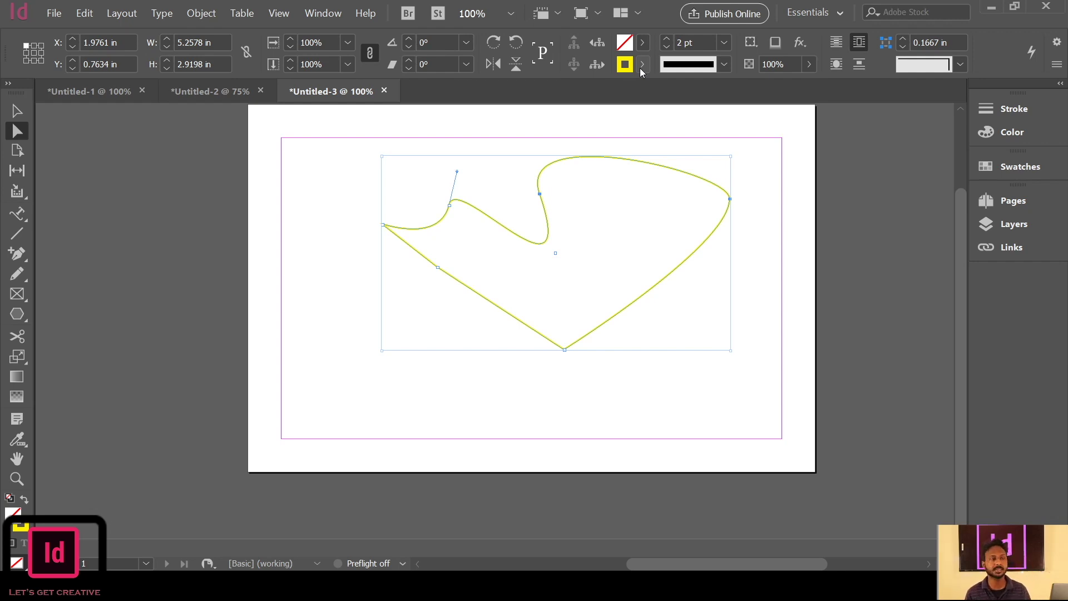
Change the path's stroke colour to green and fill the shape with yellow.
{"action": "left_click", "coordinate": [542, 314]}
{"action": "left_click", "coordinate": [586, 334]}
{"action": "left_click_drag", "start_coordinate": [493, 354], "coordinate": [540, 273]}
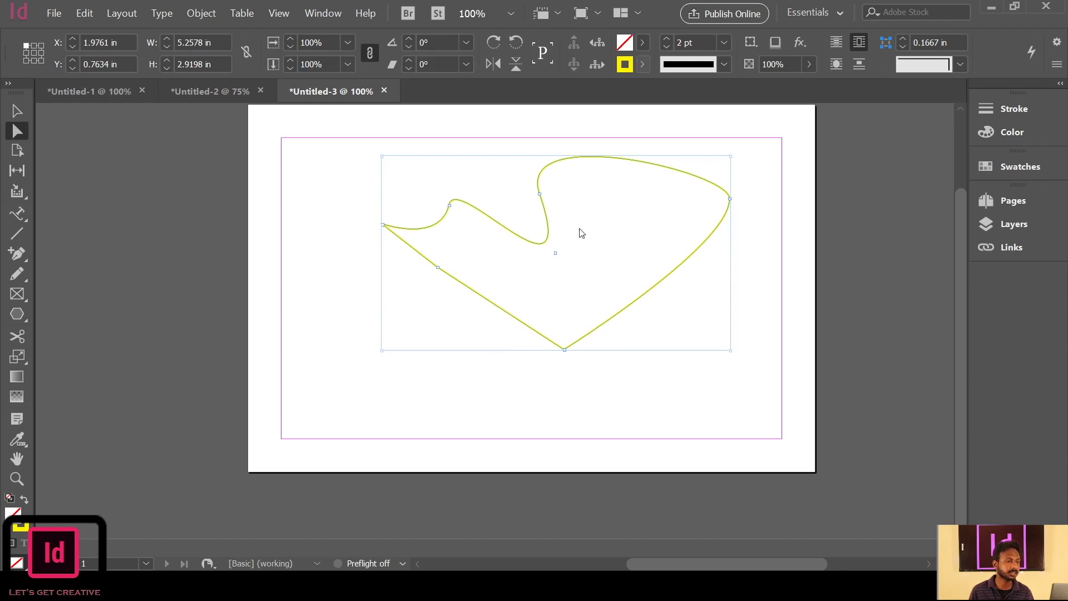
{"action": "key", "text": "ctrl+z"}
{"action": "left_click", "coordinate": [662, 397]}
{"action": "left_click_drag", "start_coordinate": [734, 259], "coordinate": [545, 391]}
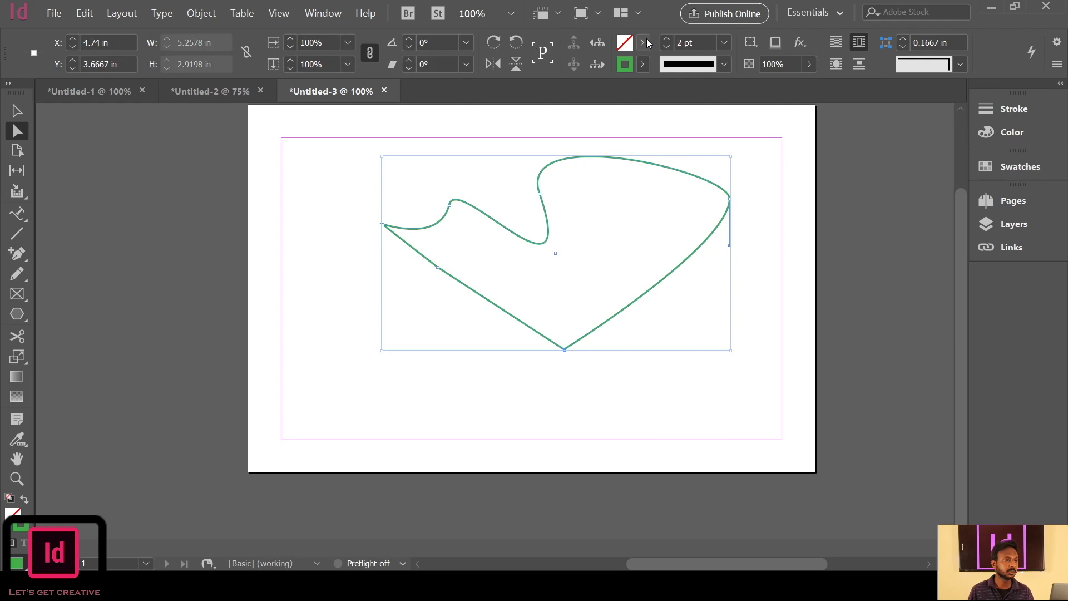
{"action": "key", "text": "comma"}
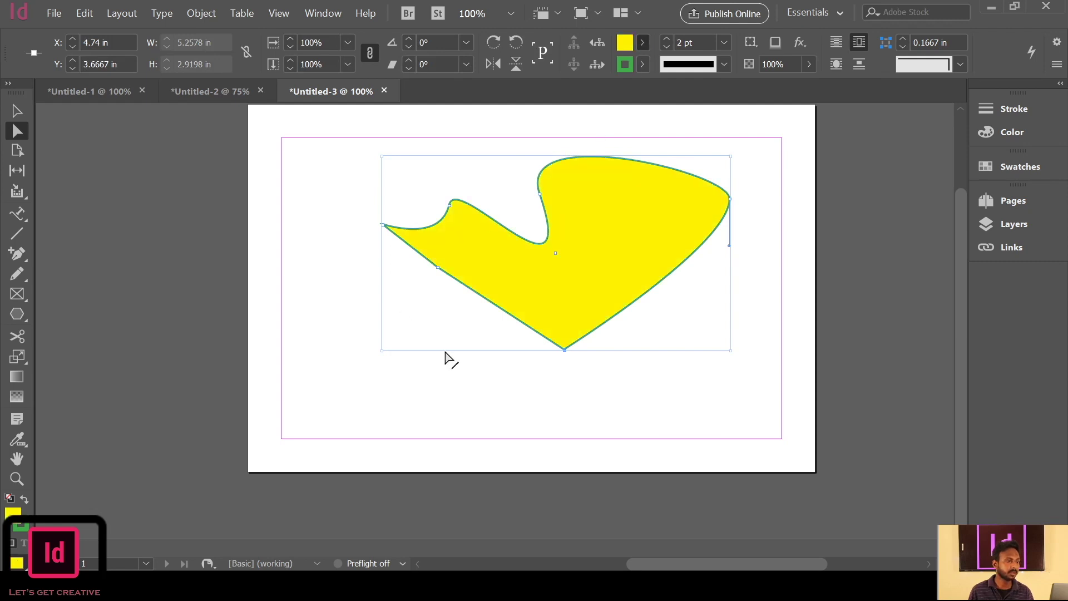
{"action": "left_click", "coordinate": [581, 393]}
{"action": "left_click_drag", "start_coordinate": [764, 176], "coordinate": [409, 360]}
{"action": "left_click", "coordinate": [466, 362]}
{"action": "left_click_drag", "start_coordinate": [748, 181], "coordinate": [431, 394]}
{"action": "left_click", "coordinate": [506, 377]}
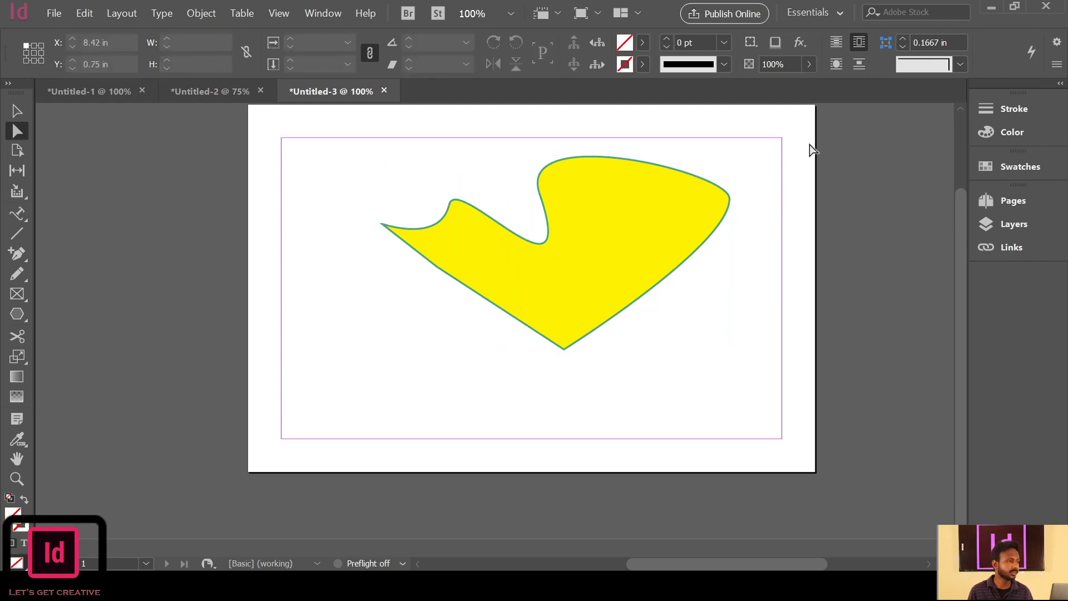
Remove the lowest, the two upper and the lower left anchor points with the Delete Anchor Point tool, keeping only the two end points.
{"action": "left_click", "coordinate": [29, 263]}
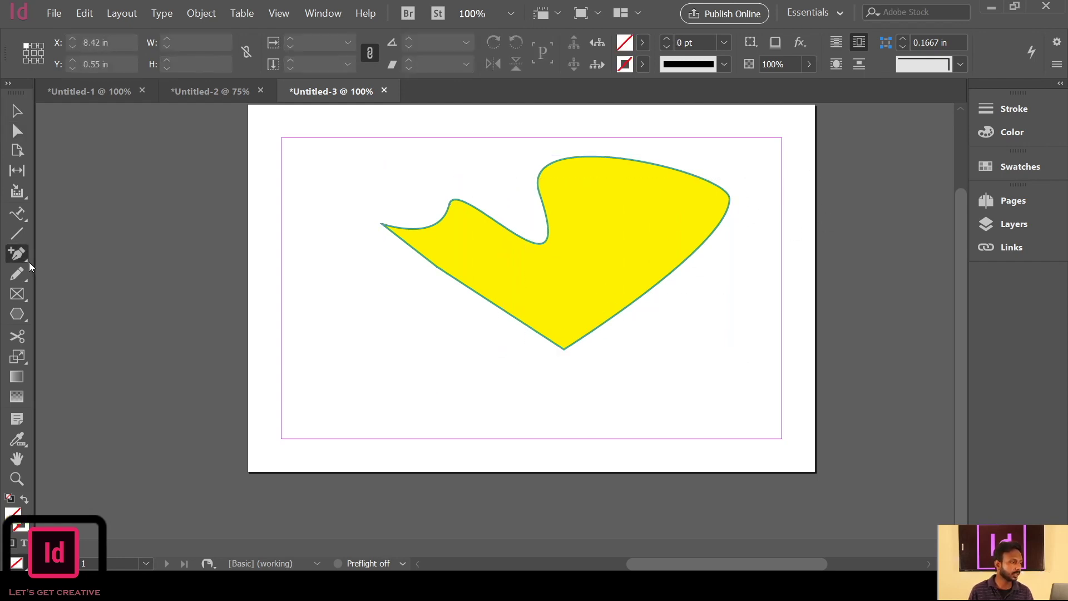
{"action": "key", "text": "minus"}
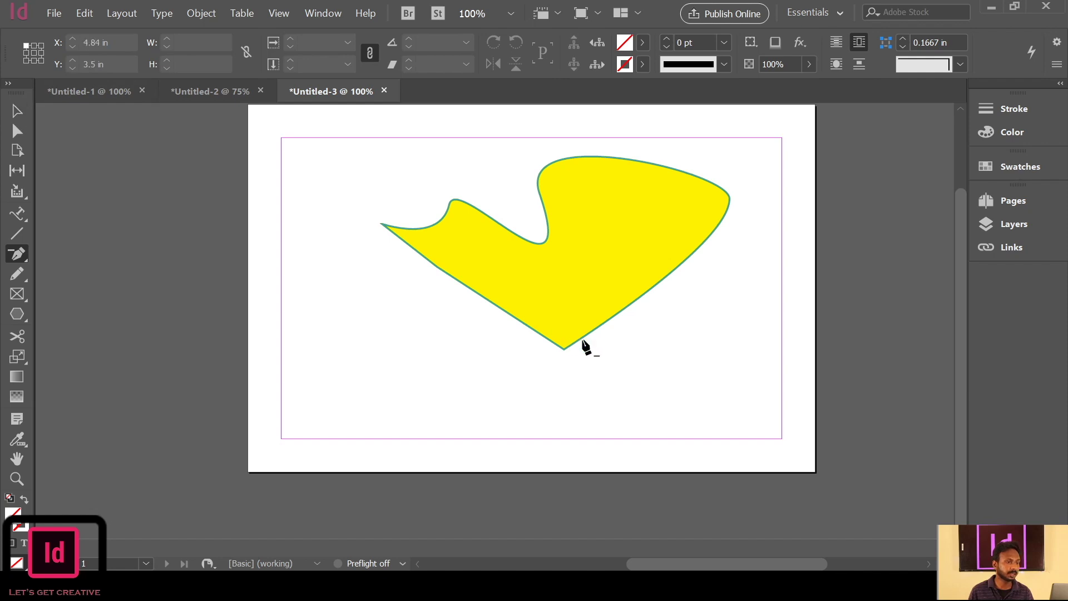
{"action": "left_click", "coordinate": [565, 352]}
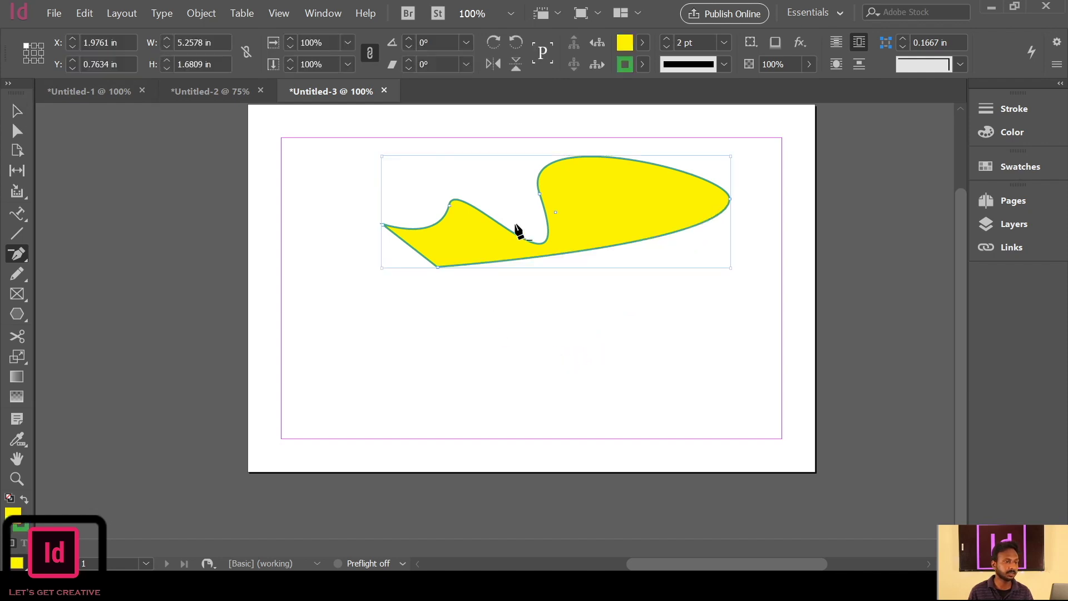
{"action": "left_click", "coordinate": [540, 194]}
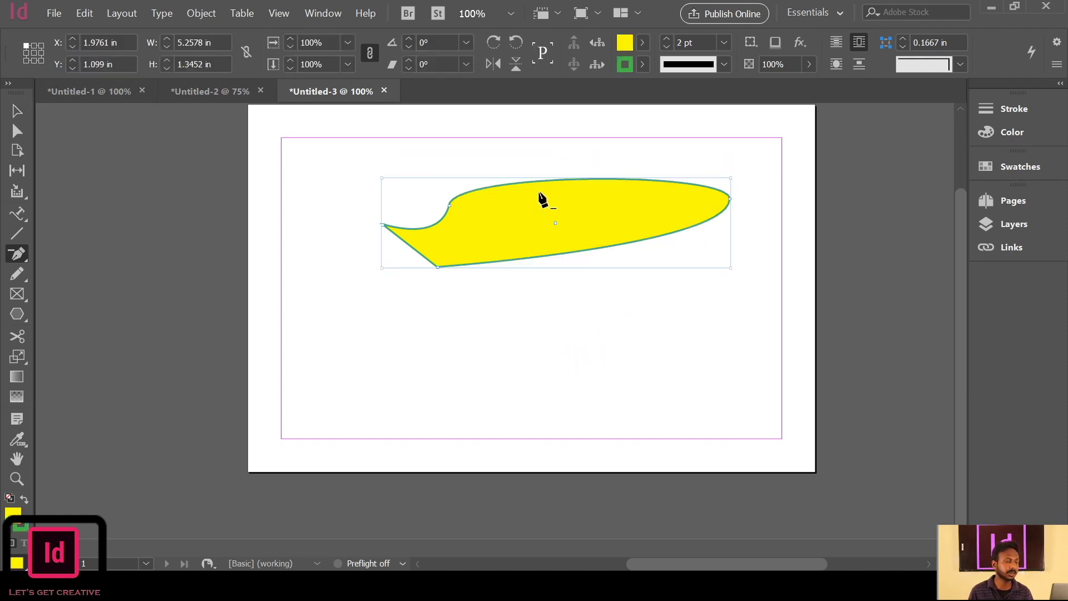
{"action": "left_click", "coordinate": [450, 206]}
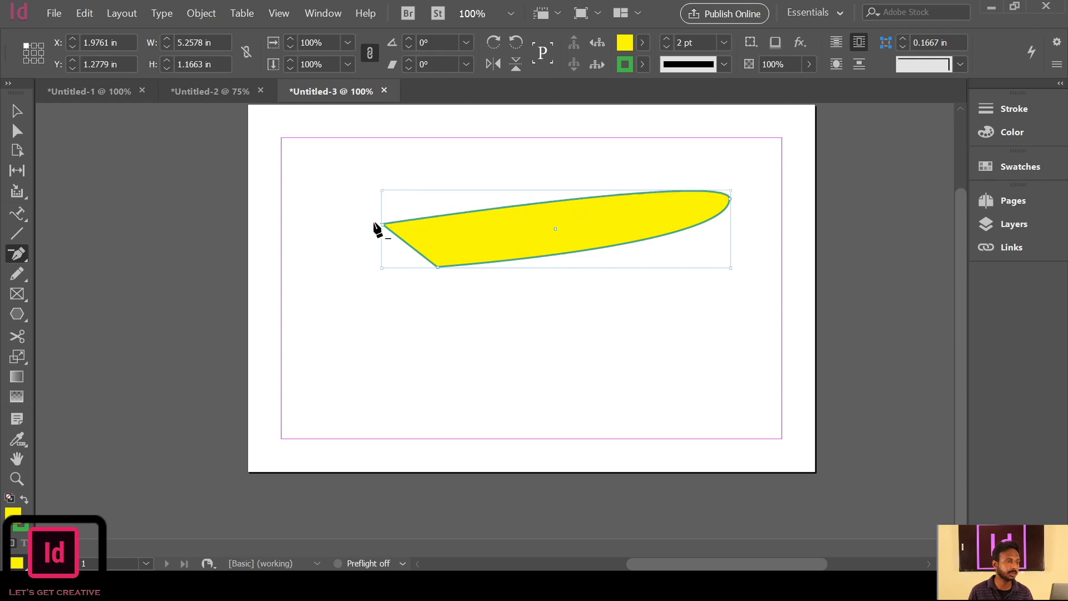
{"action": "left_click", "coordinate": [439, 268]}
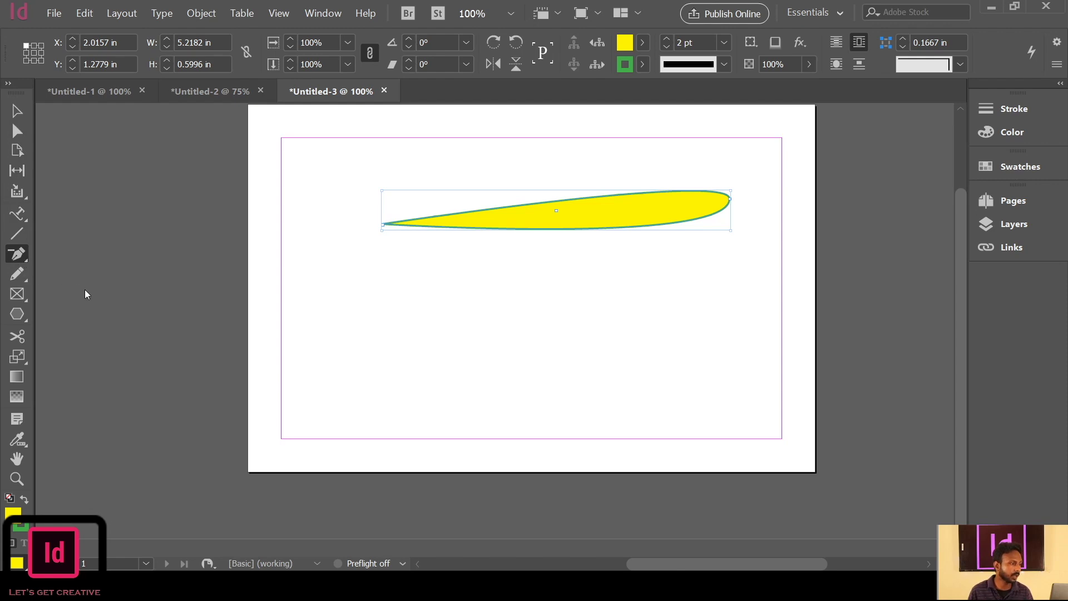
Add an anchor point on the lower edge near the right end and move it down to X 5.94 in, Y 3.6667 in.
{"action": "key", "text": "="}
{"action": "left_click", "coordinate": [662, 226]}
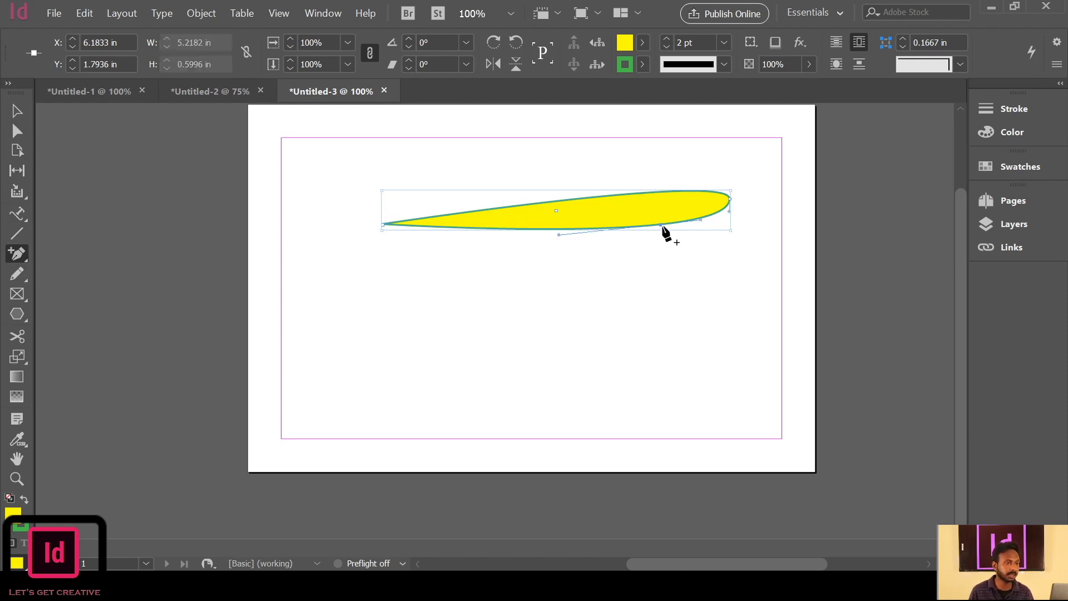
{"action": "left_click", "coordinate": [17, 132]}
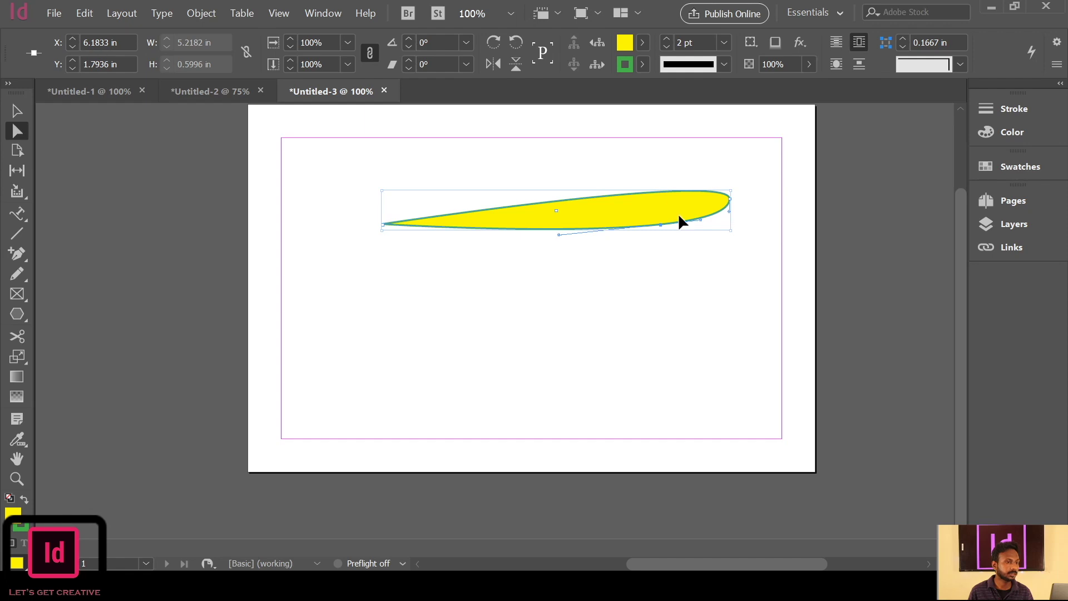
{"action": "left_click_drag", "start_coordinate": [661, 224], "coordinate": [689, 299]}
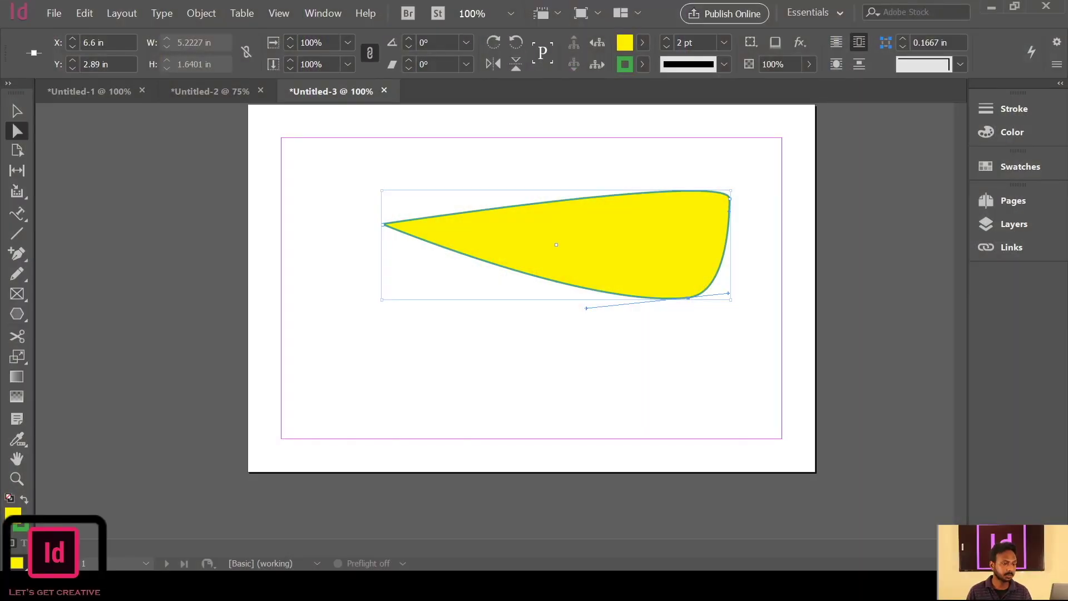
{"action": "left_click_drag", "start_coordinate": [685, 303], "coordinate": [704, 377]}
{"action": "left_click", "coordinate": [704, 377]}
{"action": "left_click", "coordinate": [557, 278]}
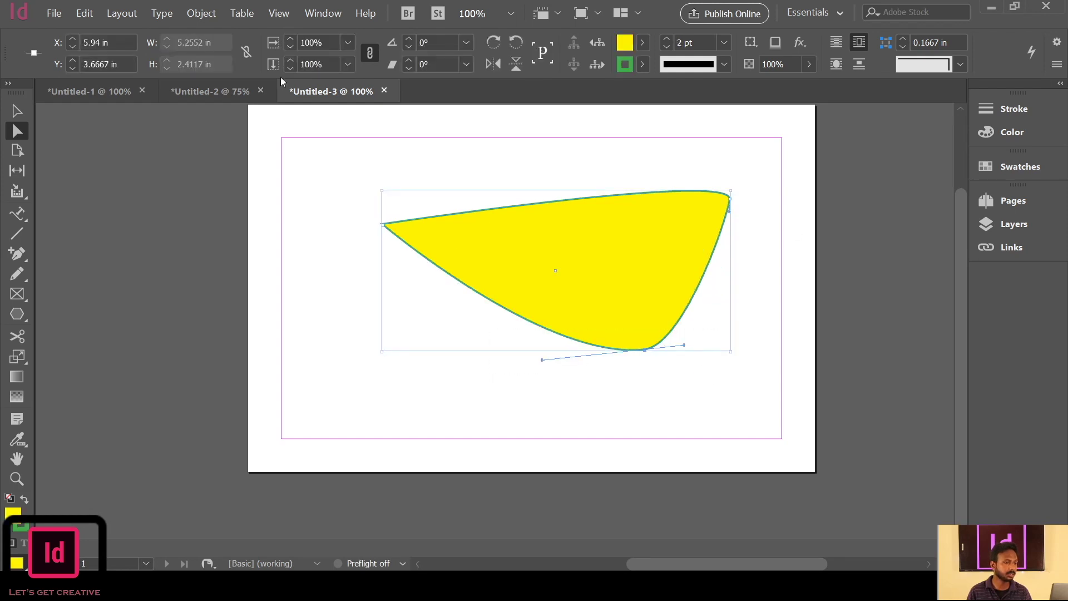
Convert the yellow shape's lower, upper right and left anchor points to sharp corners with the Convert Direction Point tool.
{"action": "left_click", "coordinate": [23, 262]}
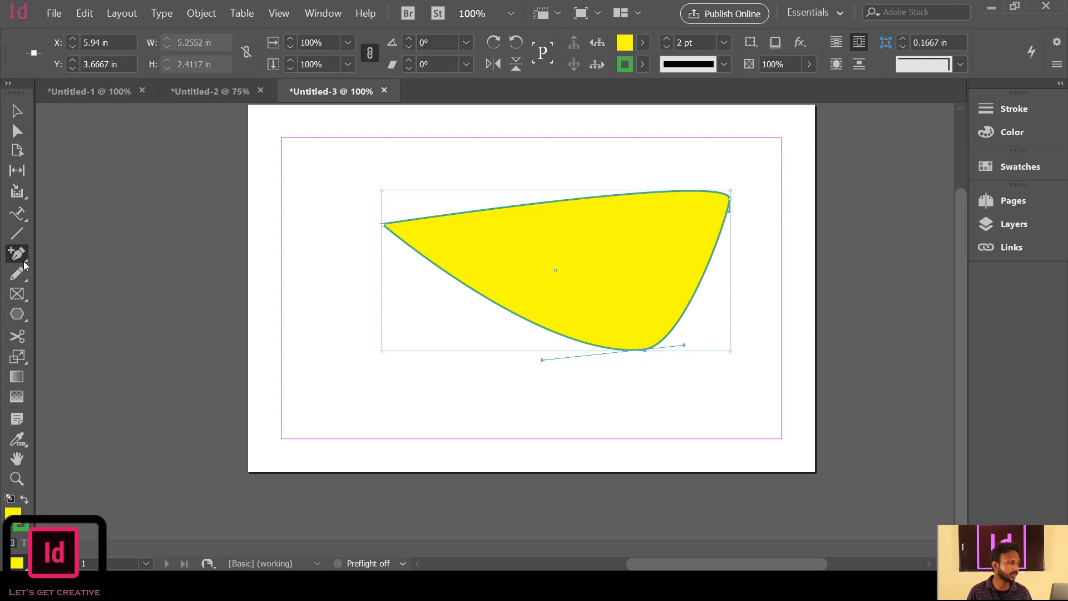
{"action": "key", "text": "shift+c"}
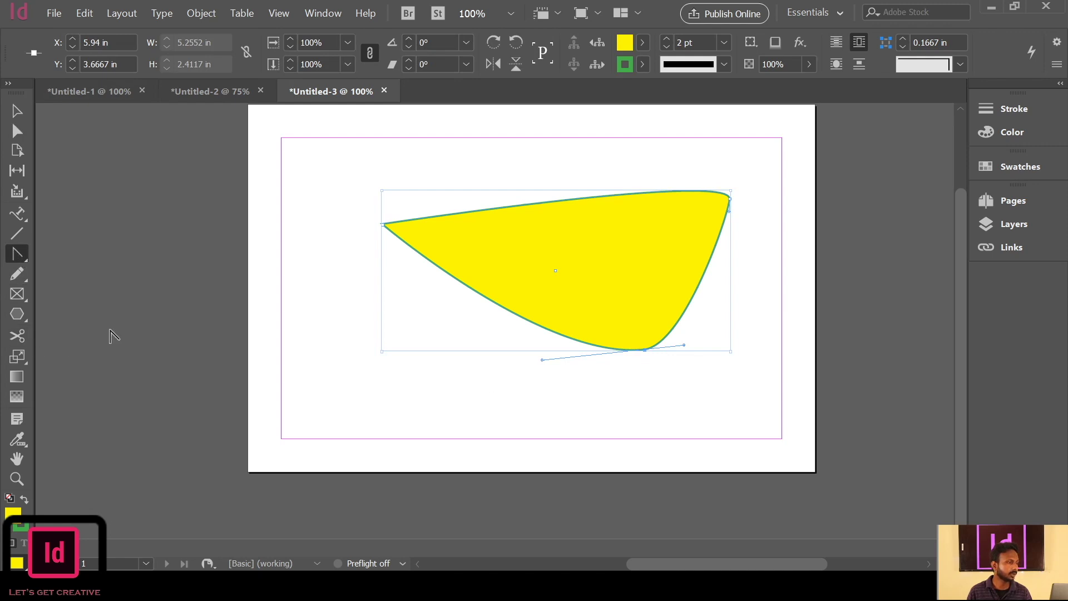
{"action": "left_click", "coordinate": [645, 351]}
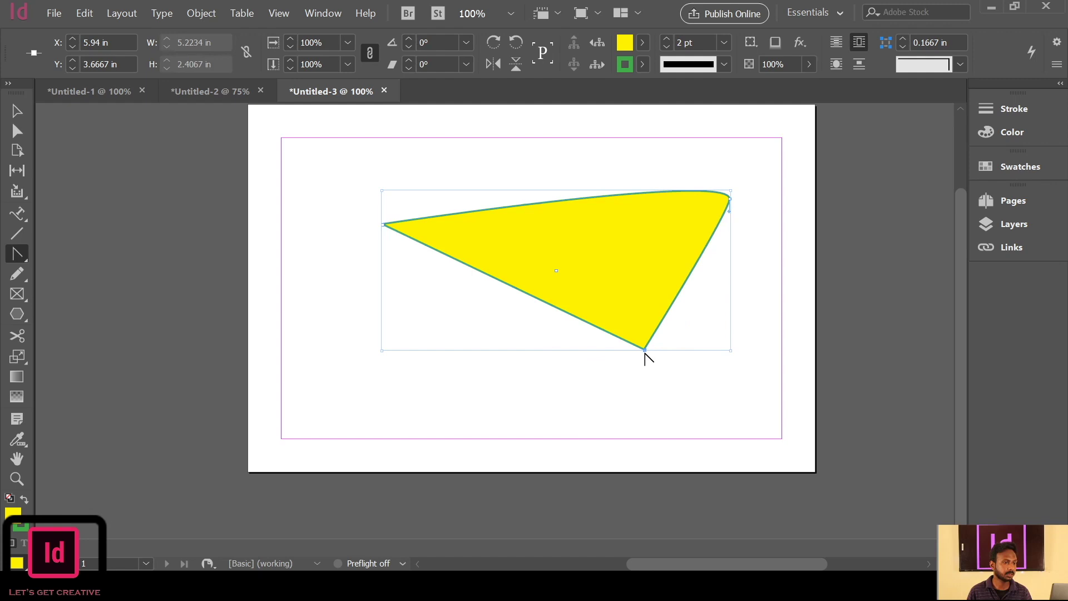
{"action": "left_click", "coordinate": [729, 200]}
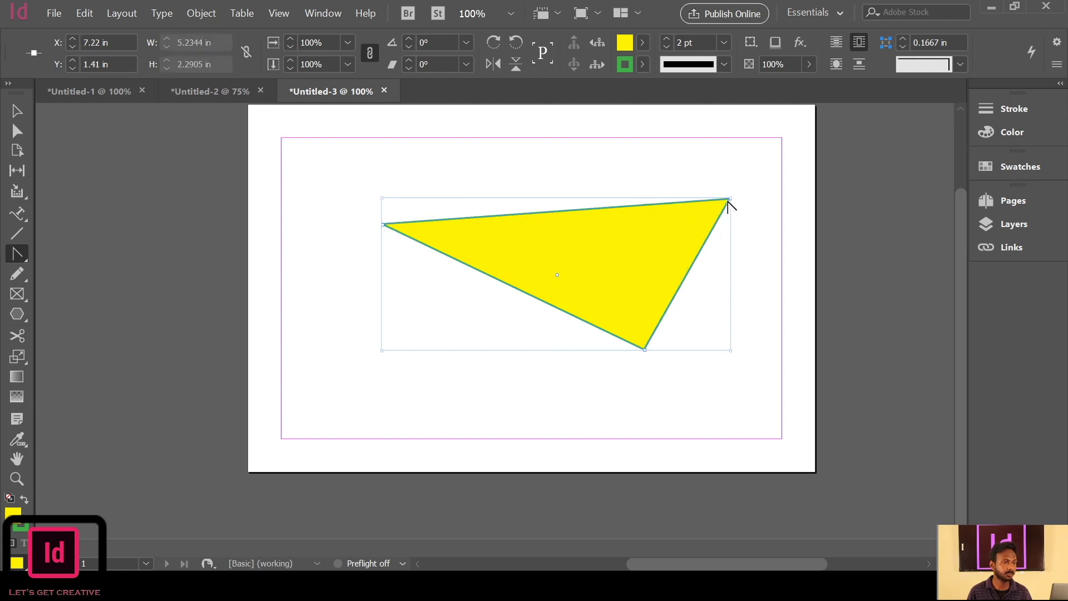
{"action": "left_click", "coordinate": [384, 225]}
{"action": "left_click", "coordinate": [644, 350]}
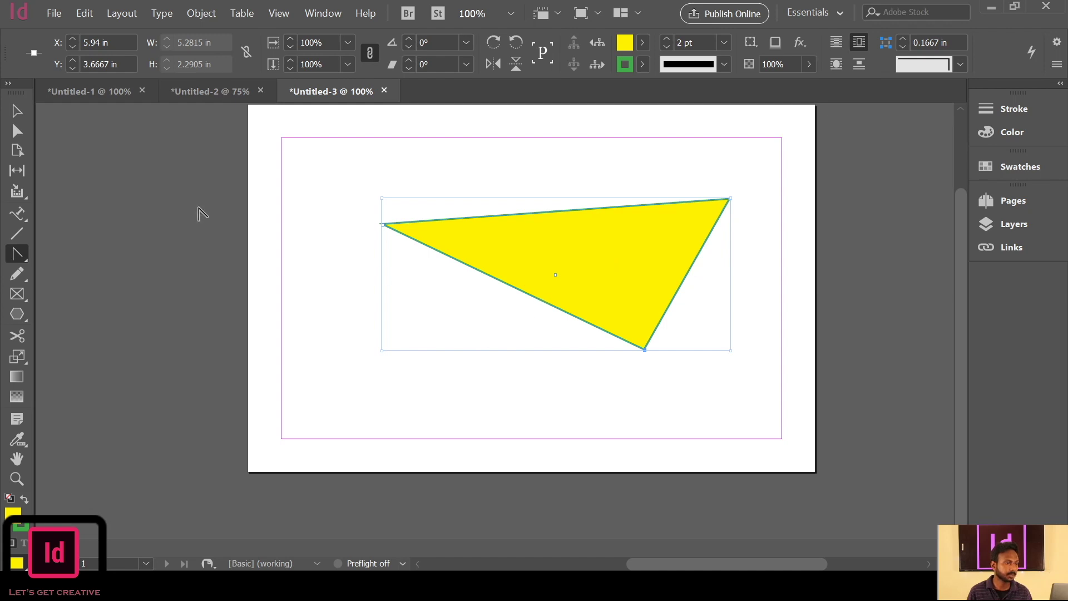
Select the whole yellow triangle with the Selection tool and delete it.
{"action": "left_click", "coordinate": [17, 111]}
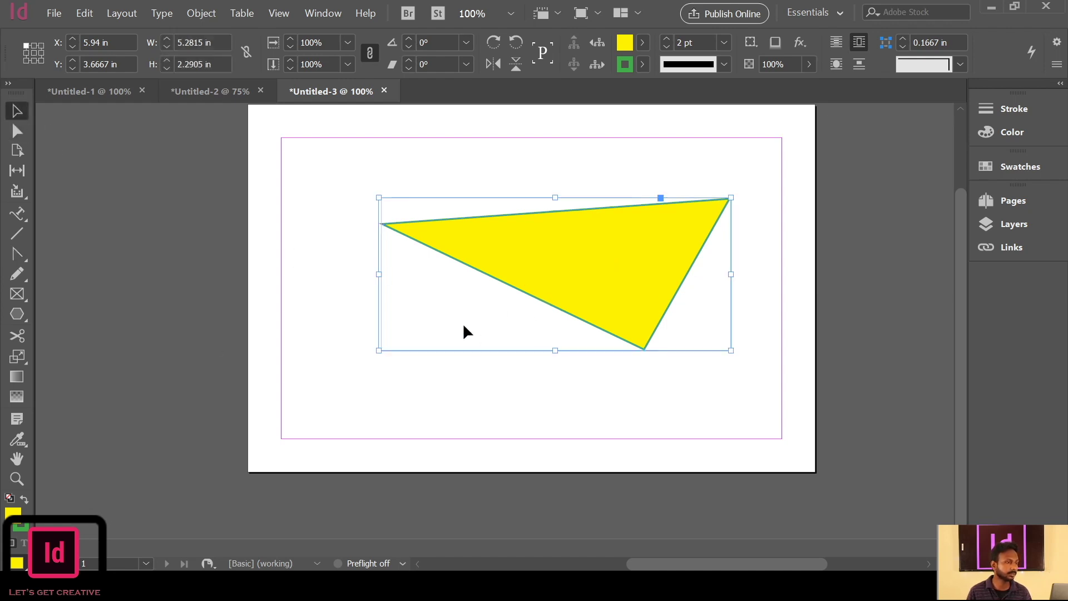
{"action": "left_click", "coordinate": [686, 313]}
{"action": "left_click_drag", "start_coordinate": [738, 199], "coordinate": [404, 394]}
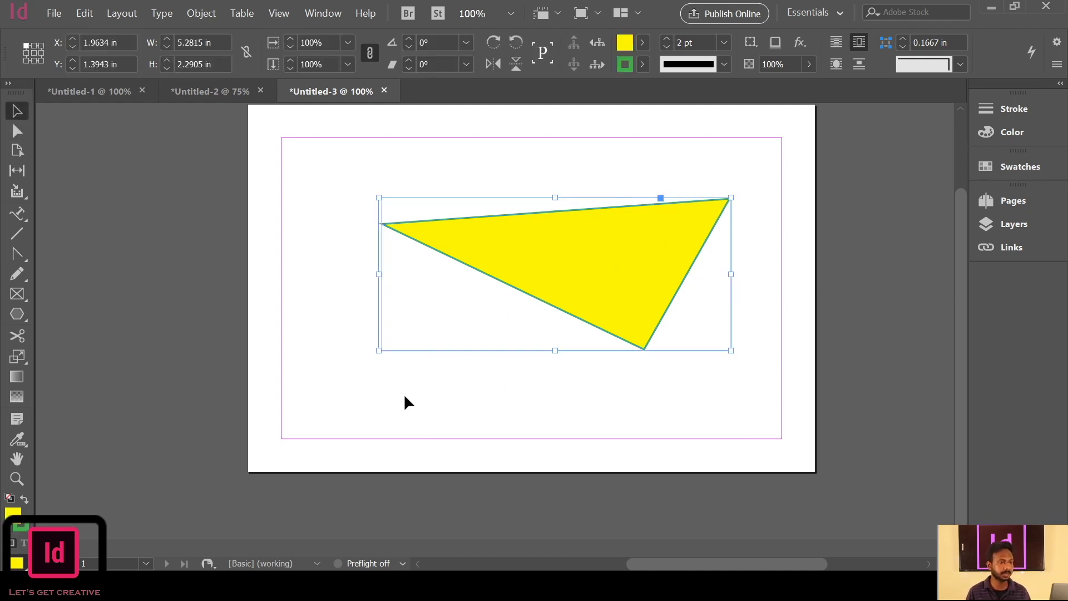
{"action": "key", "text": "Delete"}
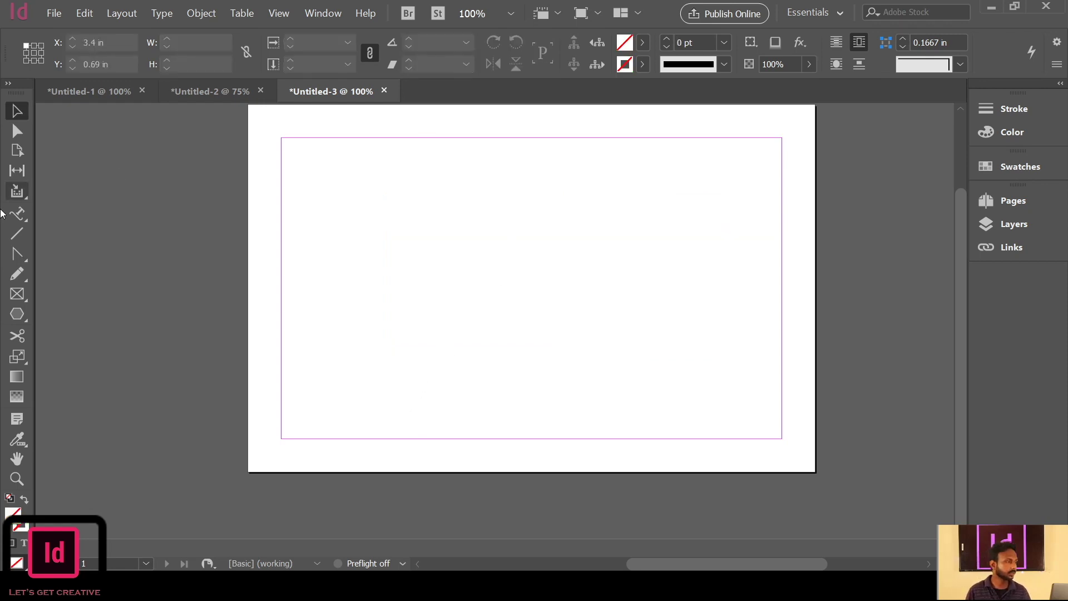
Draw a closed curved path with the Pen tool, about 5.62 in wide and 2.36 in high, with wavy lower and right edges.
{"action": "left_click", "coordinate": [22, 262]}
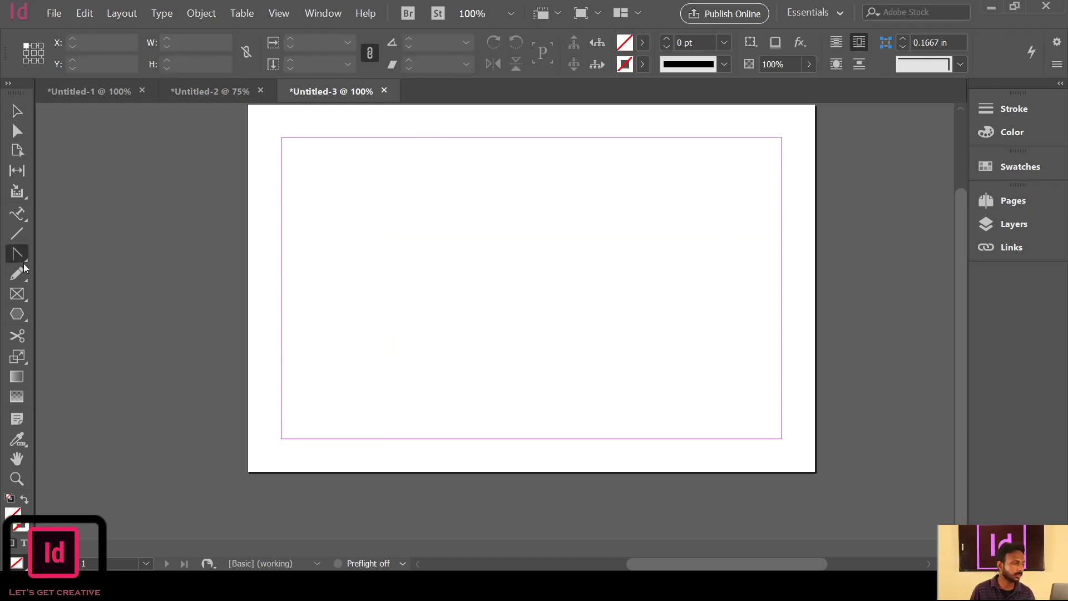
{"action": "key", "text": "p"}
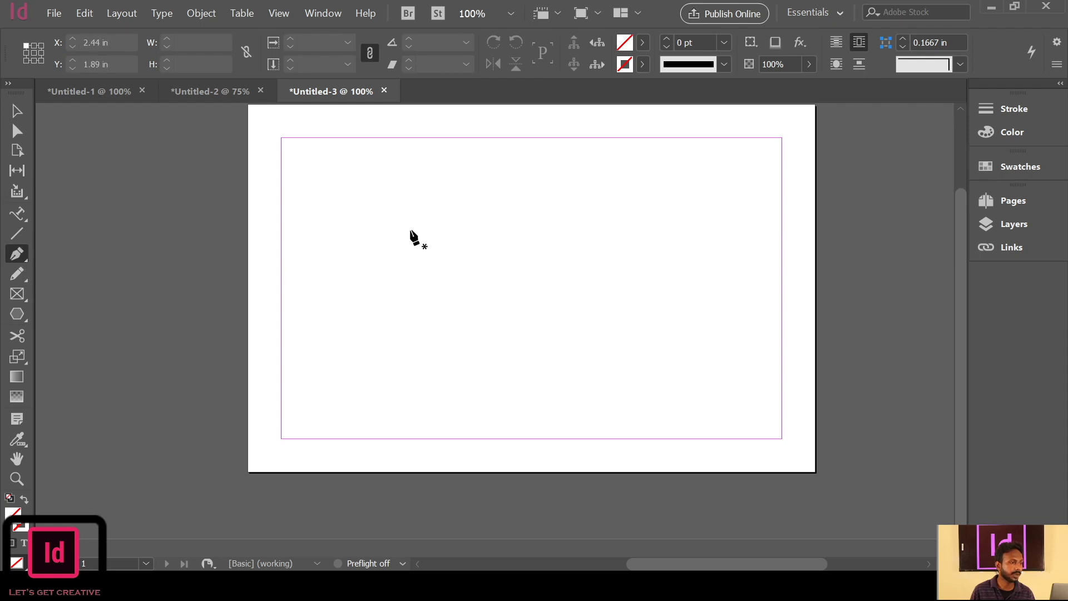
{"action": "left_click", "coordinate": [411, 229]}
{"action": "left_click_drag", "start_coordinate": [732, 205], "coordinate": [823, 250]}
{"action": "left_click_drag", "start_coordinate": [729, 305], "coordinate": [768, 348]}
{"action": "left_click_drag", "start_coordinate": [532, 327], "coordinate": [507, 394]}
{"action": "left_click_drag", "start_coordinate": [445, 293], "coordinate": [422, 326]}
{"action": "left_click", "coordinate": [388, 242]}
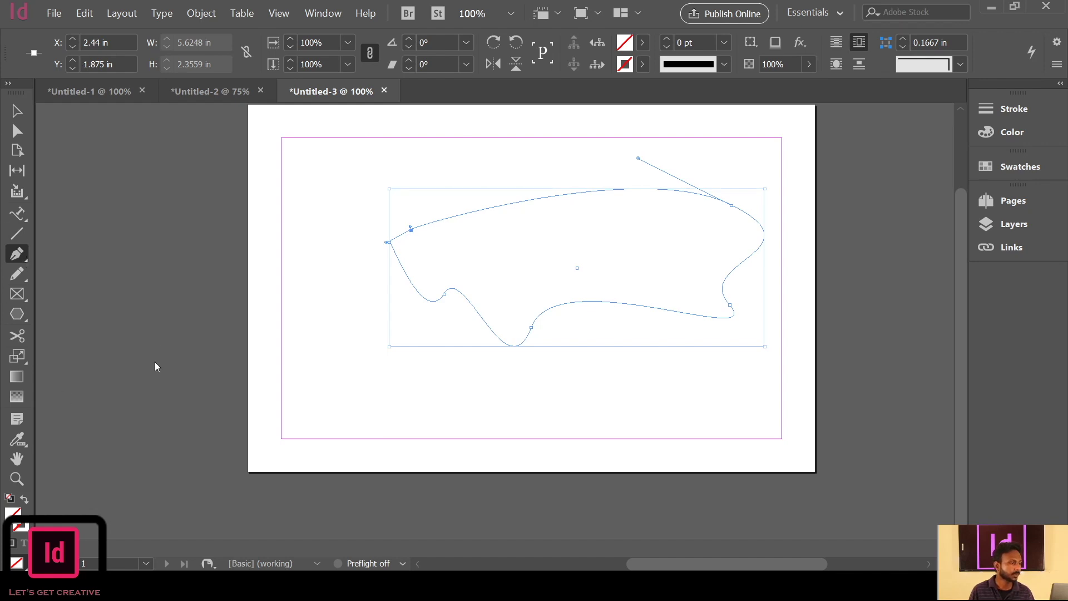
Convert the path's lowest, lower left and far left anchor points to corners with the Convert Direction Point tool.
{"action": "key", "text": "shift+c"}
{"action": "left_click", "coordinate": [532, 327]}
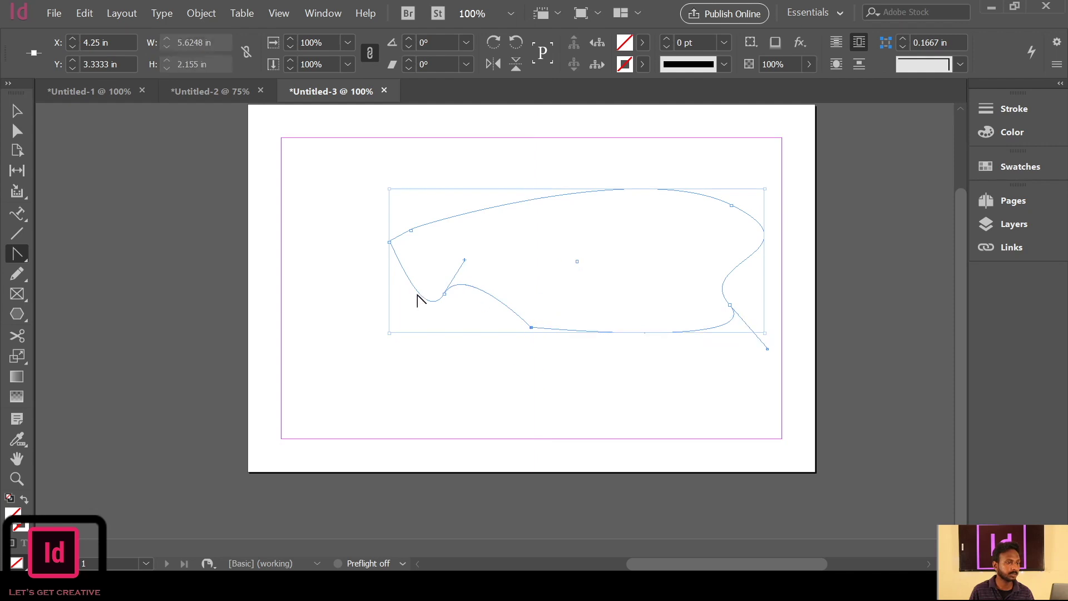
{"action": "left_click", "coordinate": [445, 294]}
{"action": "left_click", "coordinate": [390, 242]}
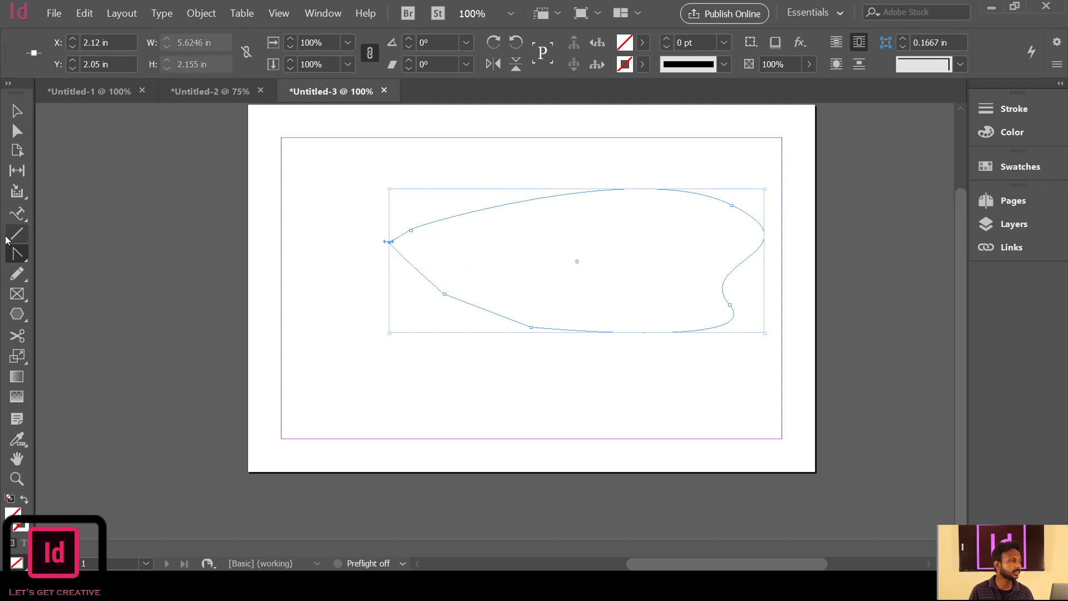
Reshape the path with the Direct Selection tool, moving both right-hand anchor points inward and the lower left one up to X 3.08 in, Y 2.61 in.
{"action": "left_click", "coordinate": [21, 136]}
{"action": "left_click_drag", "start_coordinate": [730, 305], "coordinate": [594, 256]}
{"action": "left_click_drag", "start_coordinate": [443, 299], "coordinate": [453, 278]}
{"action": "left_click", "coordinate": [467, 300]}
{"action": "left_click", "coordinate": [466, 280]}
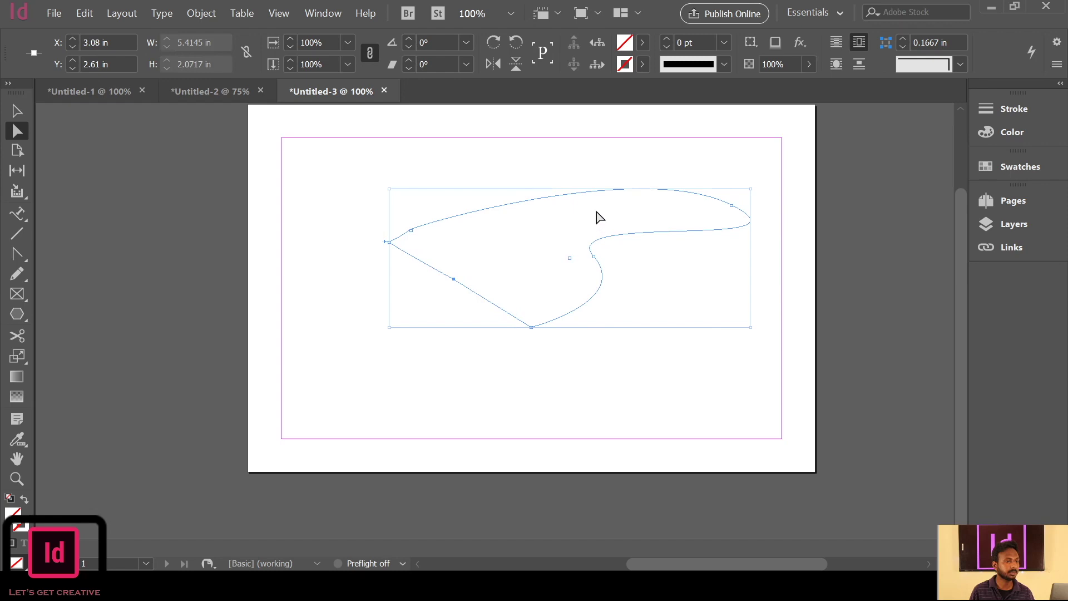
{"action": "left_click", "coordinate": [730, 213]}
{"action": "left_click_drag", "start_coordinate": [735, 208], "coordinate": [611, 214]}
{"action": "left_click", "coordinate": [658, 241]}
{"action": "left_click_drag", "start_coordinate": [679, 204], "coordinate": [379, 367]}
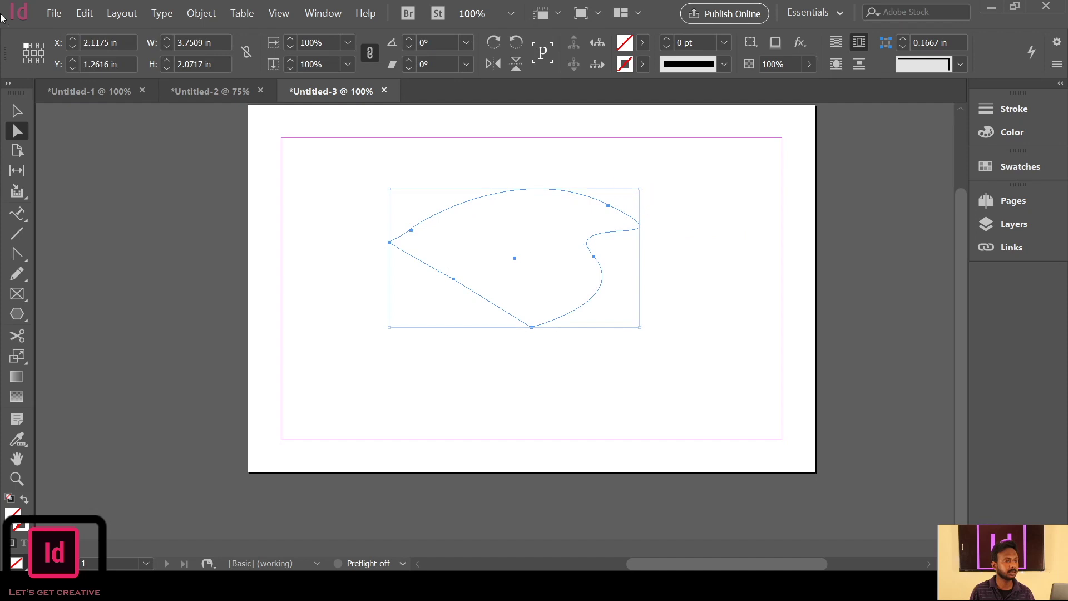
Rotate the whole path counterclockwise to 35.5° with the Selection tool.
{"action": "key", "text": "v"}
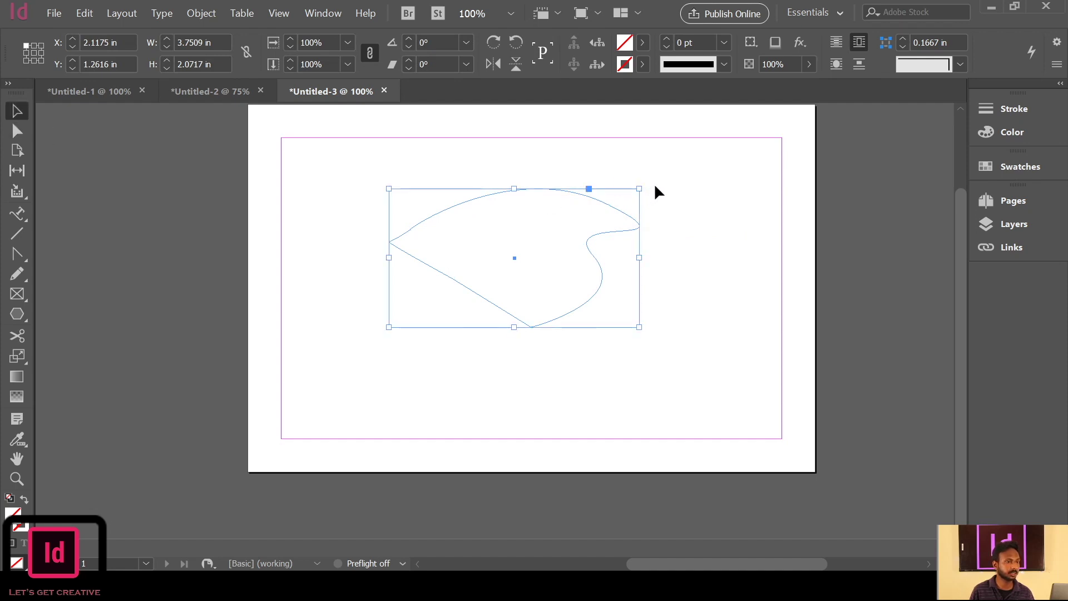
{"action": "left_click_drag", "start_coordinate": [646, 186], "coordinate": [538, 257]}
{"action": "left_click_drag", "start_coordinate": [672, 274], "coordinate": [468, 334]}
{"action": "left_click_drag", "start_coordinate": [542, 304], "coordinate": [569, 313]}
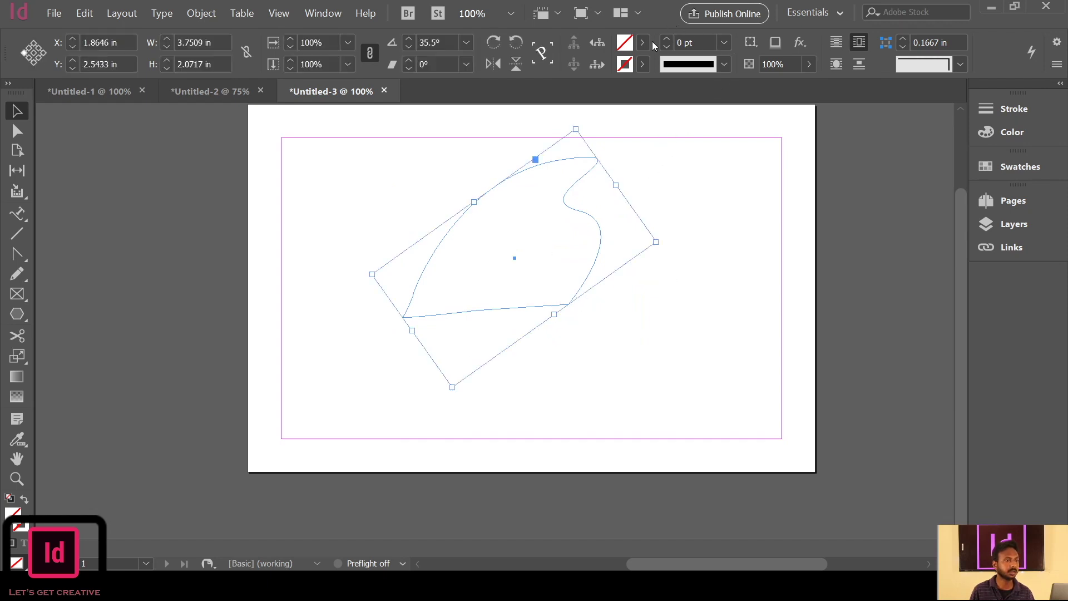
Fill the rotated shape with green and delete it from the page.
{"action": "left_click", "coordinate": [503, 223]}
{"action": "left_click", "coordinate": [644, 332]}
{"action": "left_click_drag", "start_coordinate": [684, 172], "coordinate": [372, 375]}
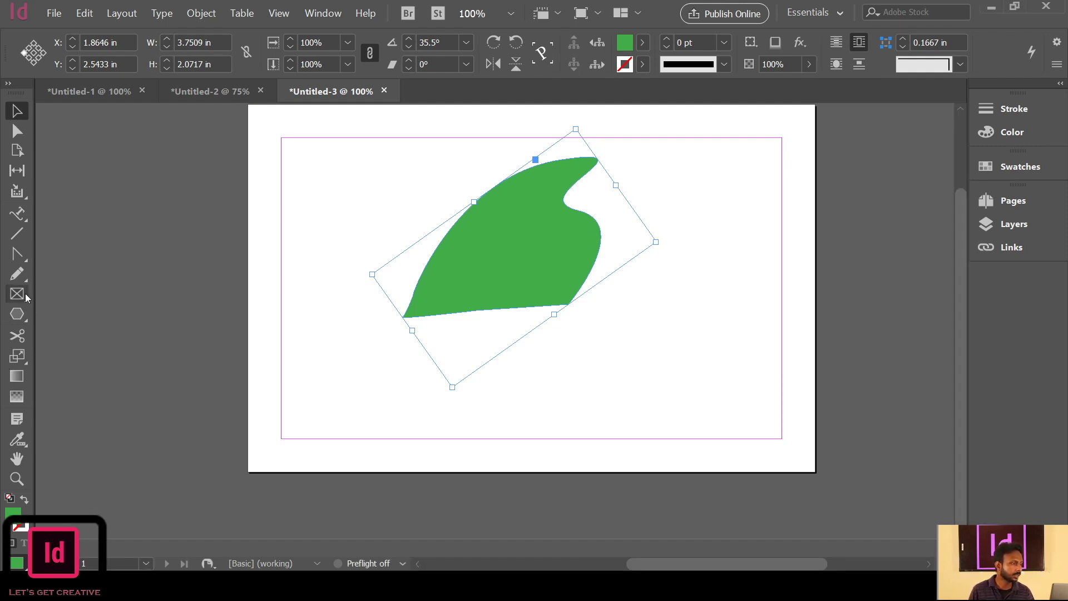
{"action": "left_click_drag", "start_coordinate": [681, 203], "coordinate": [443, 372]}
{"action": "key", "text": "Delete"}
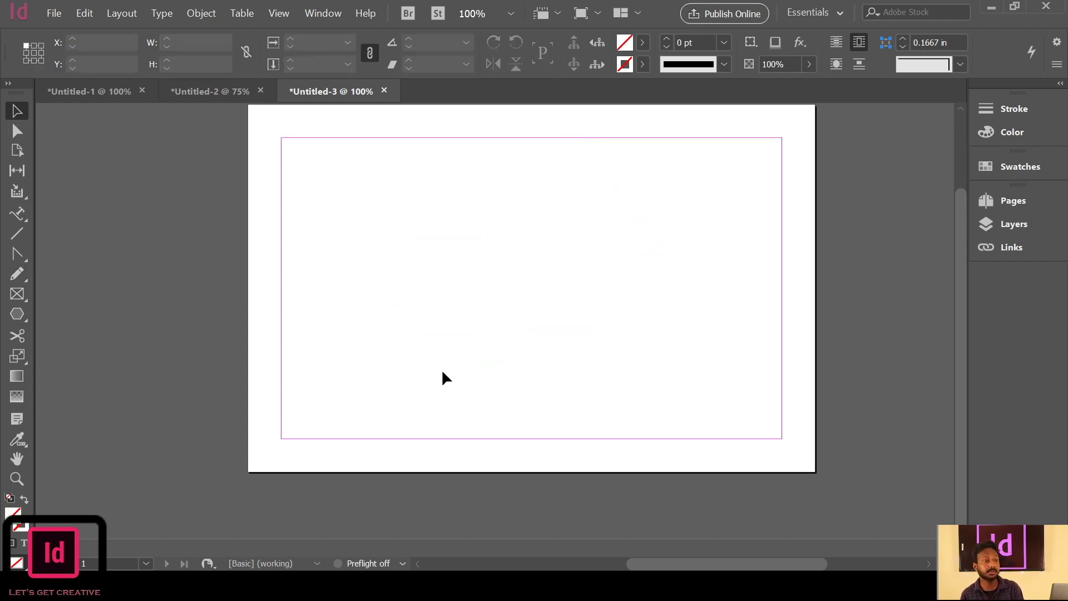
{"action": "left_click", "coordinate": [21, 277]}
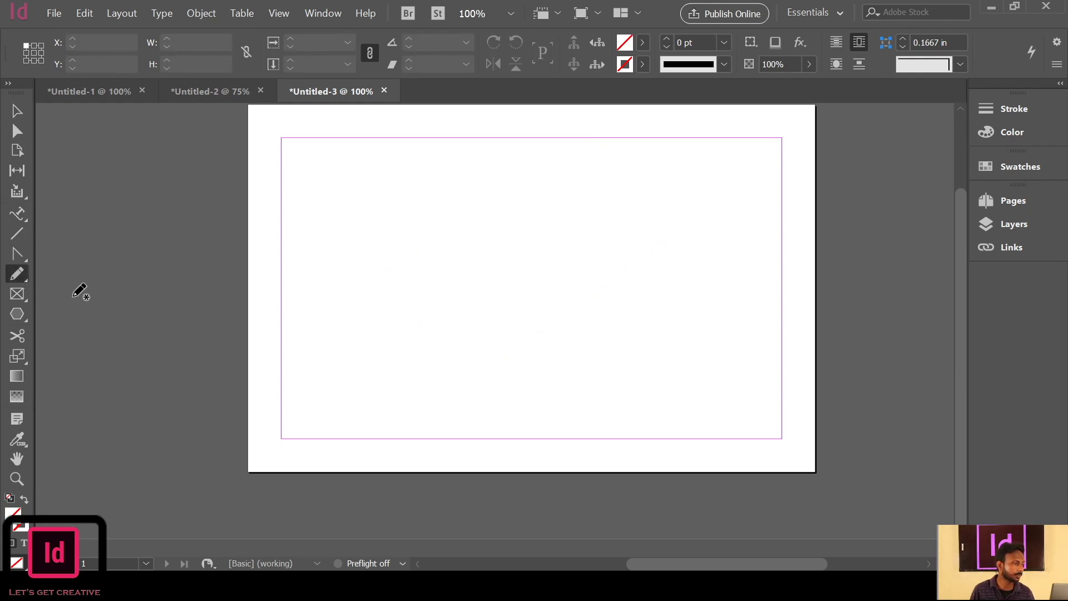
{"action": "left_click_drag", "start_coordinate": [333, 278], "coordinate": [485, 267]}
{"action": "key", "text": "ctrl+z"}
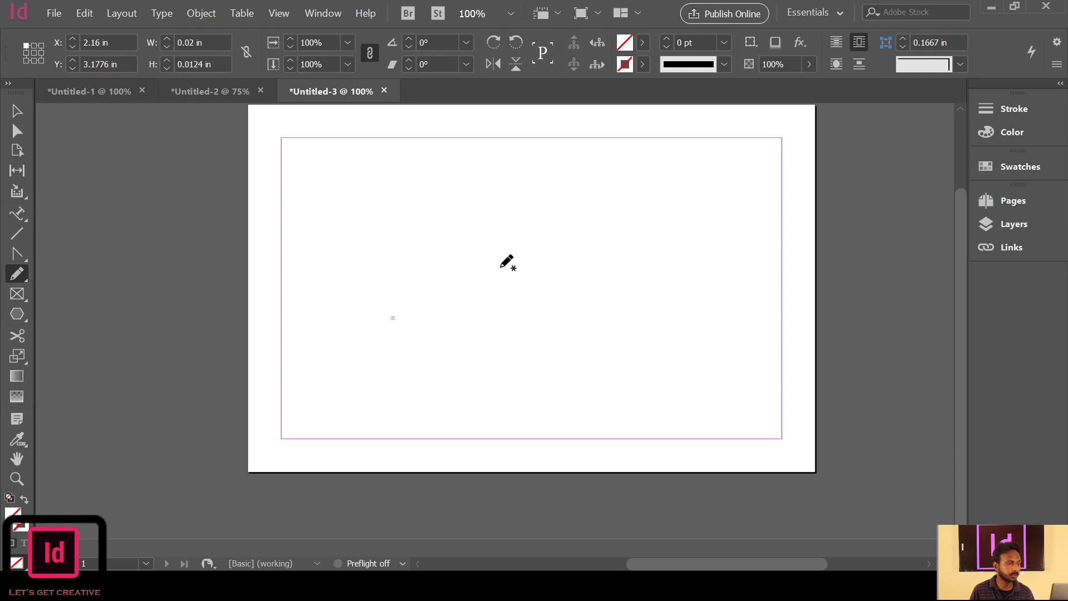
{"action": "left_click", "coordinate": [16, 111]}
{"action": "key", "text": "ctrl+shift+z"}
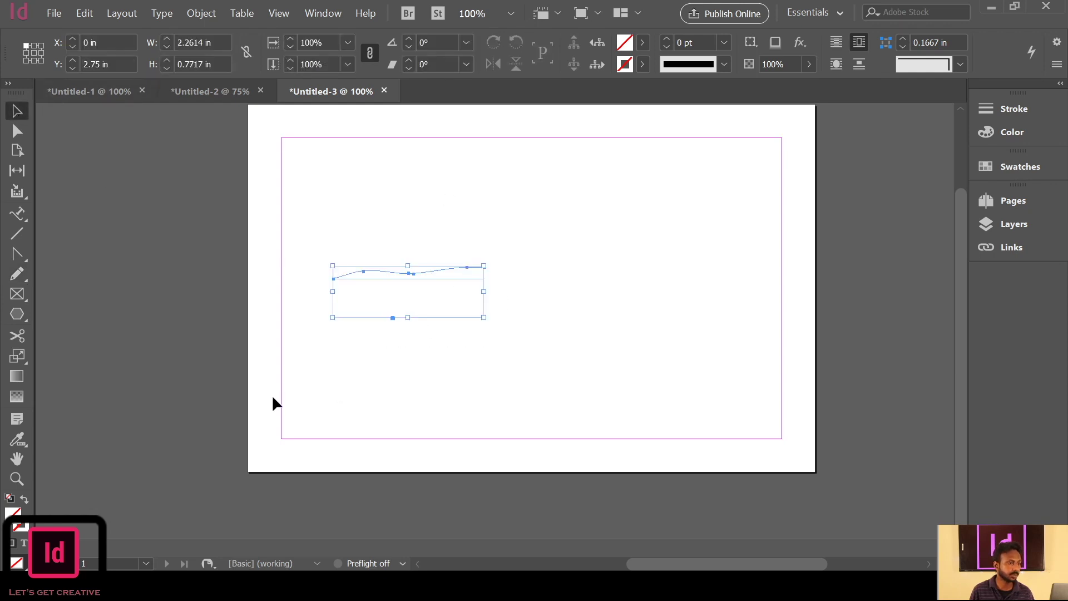
{"action": "key", "text": "ctrl+z"}
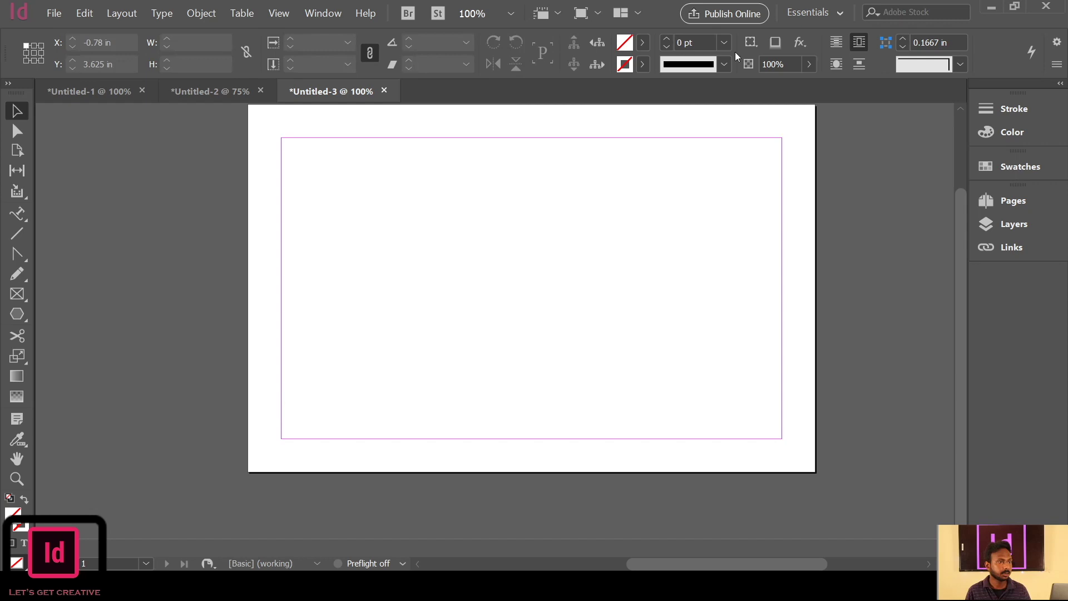
Set a 3 pt green stroke without fill and draw a closed freeform Pencil shape about 5.1 in wide and 2.69 in high.
{"action": "left_click", "coordinate": [666, 38]}
{"action": "left_click", "coordinate": [666, 38]}
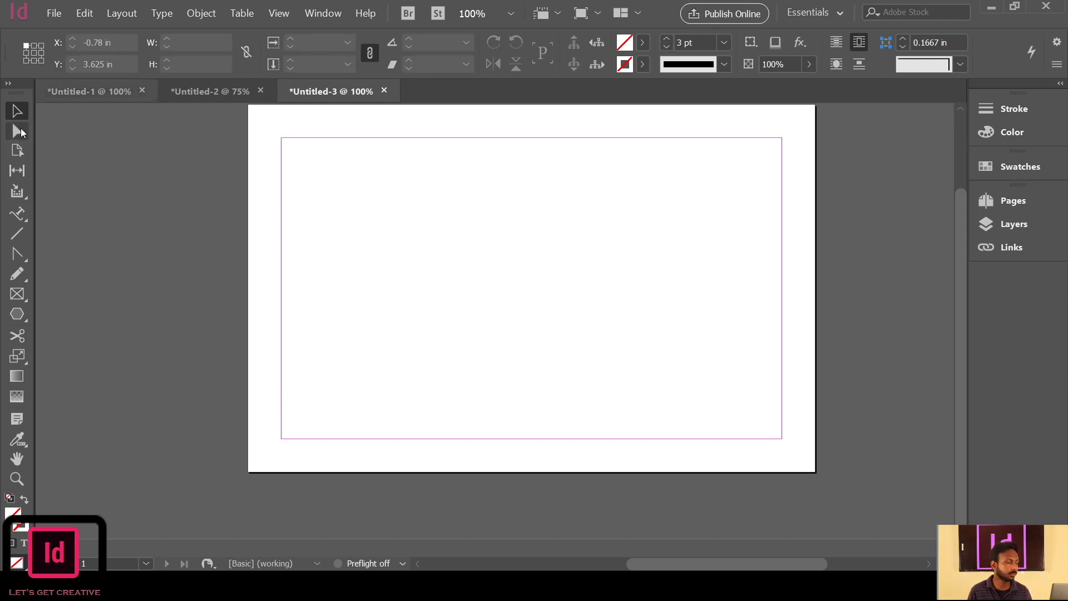
{"action": "left_click", "coordinate": [24, 273]}
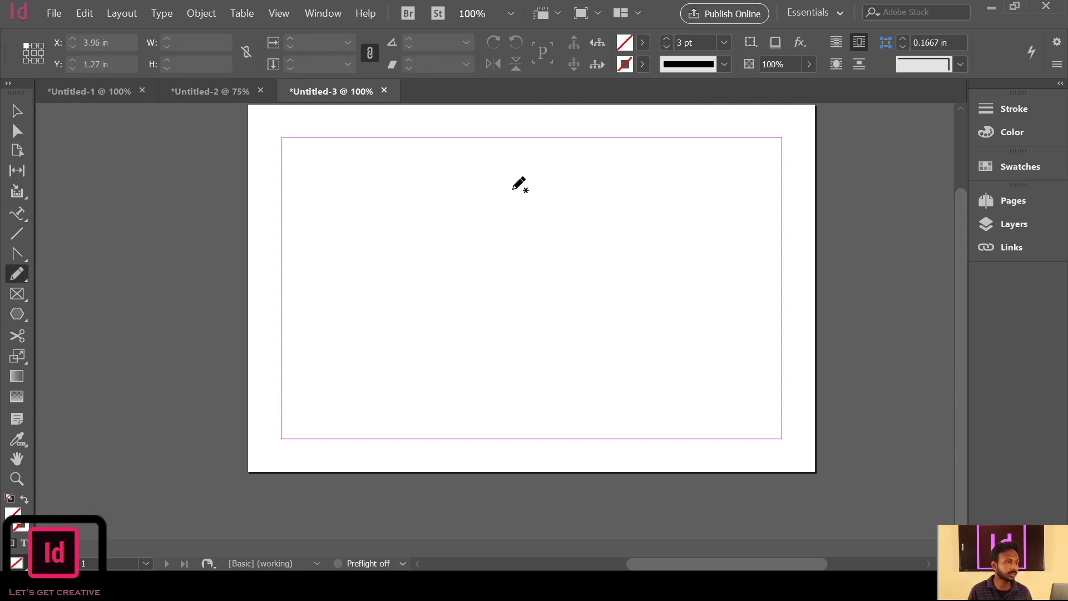
{"action": "mouse_move", "coordinate": [369, 290]}
{"action": "left_mouse_down"}
{"action": "mouse_move", "coordinate": [397, 244]}
{"action": "mouse_move", "coordinate": [464, 210]}
{"action": "mouse_move", "coordinate": [523, 225]}
{"action": "mouse_move", "coordinate": [556, 250]}
{"action": "mouse_move", "coordinate": [667, 185]}
{"action": "mouse_move", "coordinate": [688, 256]}
{"action": "mouse_move", "coordinate": [637, 305]}
{"action": "mouse_move", "coordinate": [535, 342]}
{"action": "mouse_move", "coordinate": [499, 305]}
{"action": "mouse_move", "coordinate": [561, 276]}
{"action": "mouse_move", "coordinate": [449, 286]}
{"action": "mouse_move", "coordinate": [407, 340]}
{"action": "mouse_move", "coordinate": [365, 341]}
{"action": "mouse_move", "coordinate": [368, 288]}
{"action": "left_mouse_up"}
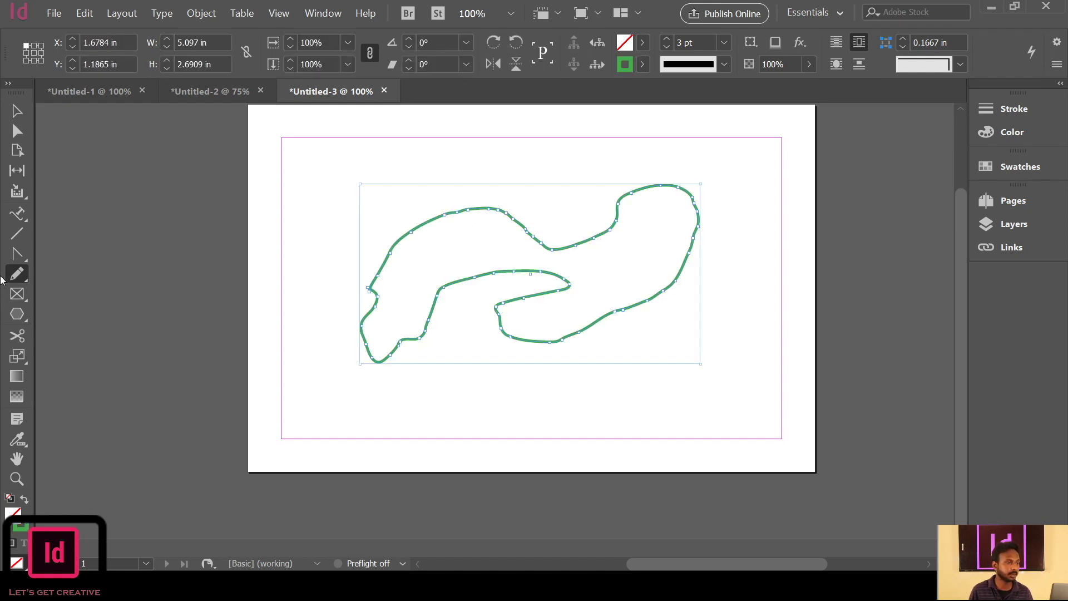
Try other stroke weights on the freeform pencil path and return it to 3 pt.
{"action": "left_click", "coordinate": [667, 46]}
{"action": "left_click", "coordinate": [666, 46]}
{"action": "left_click", "coordinate": [667, 45]}
{"action": "left_click", "coordinate": [666, 41]}
{"action": "left_click", "coordinate": [667, 40]}
{"action": "left_click", "coordinate": [667, 41]}
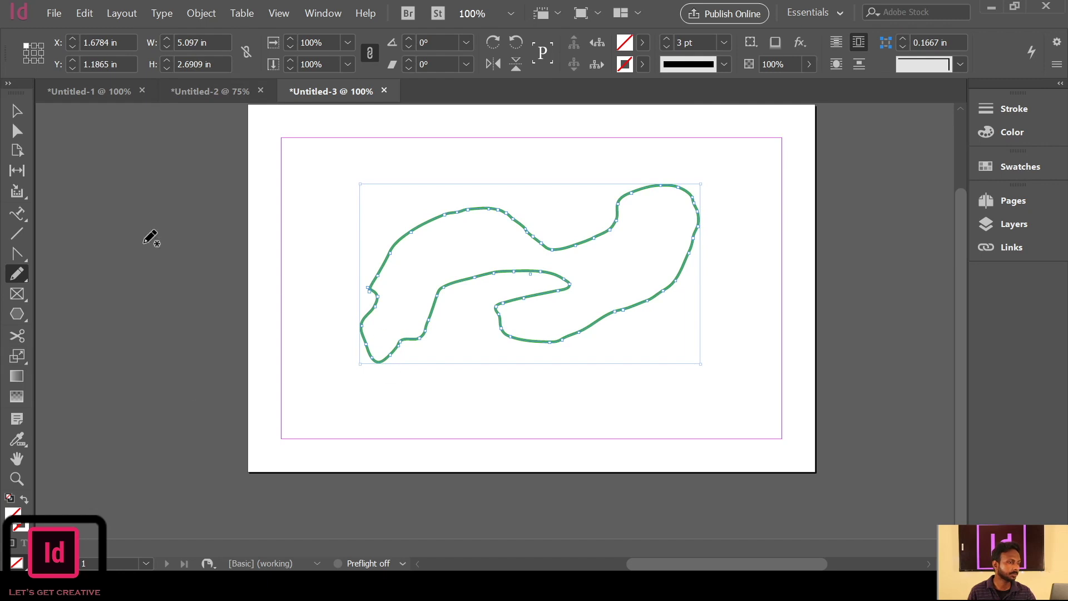
Reshape the pencil path's lower left edge by moving anchor points, and shift the whole path to X 1.8592 in, Y 1.3492 in.
{"action": "left_click", "coordinate": [16, 255]}
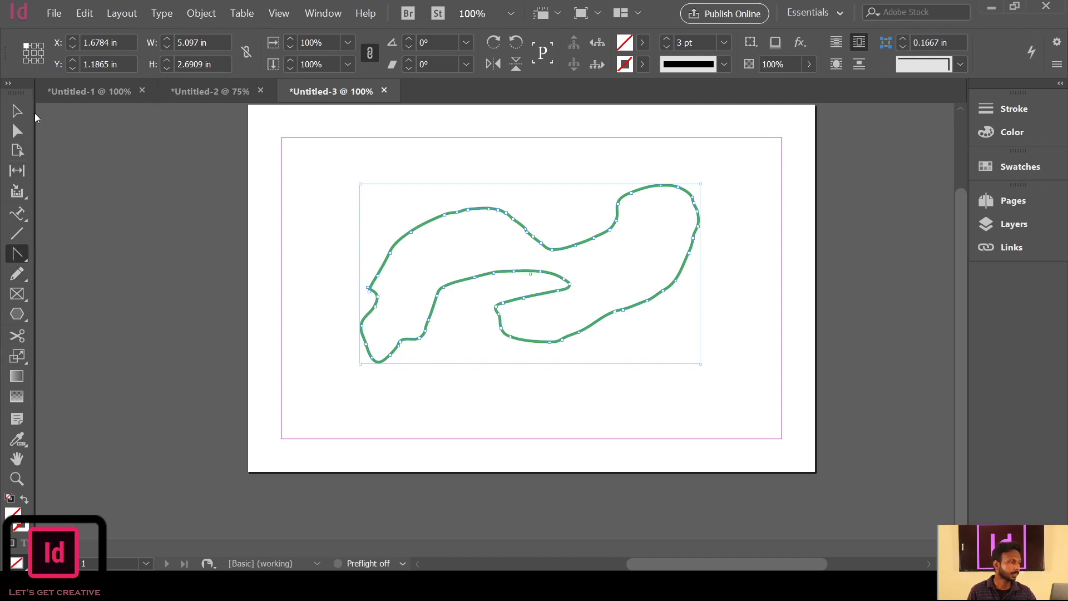
{"action": "left_click", "coordinate": [18, 132]}
{"action": "left_click_drag", "start_coordinate": [473, 279], "coordinate": [382, 376]}
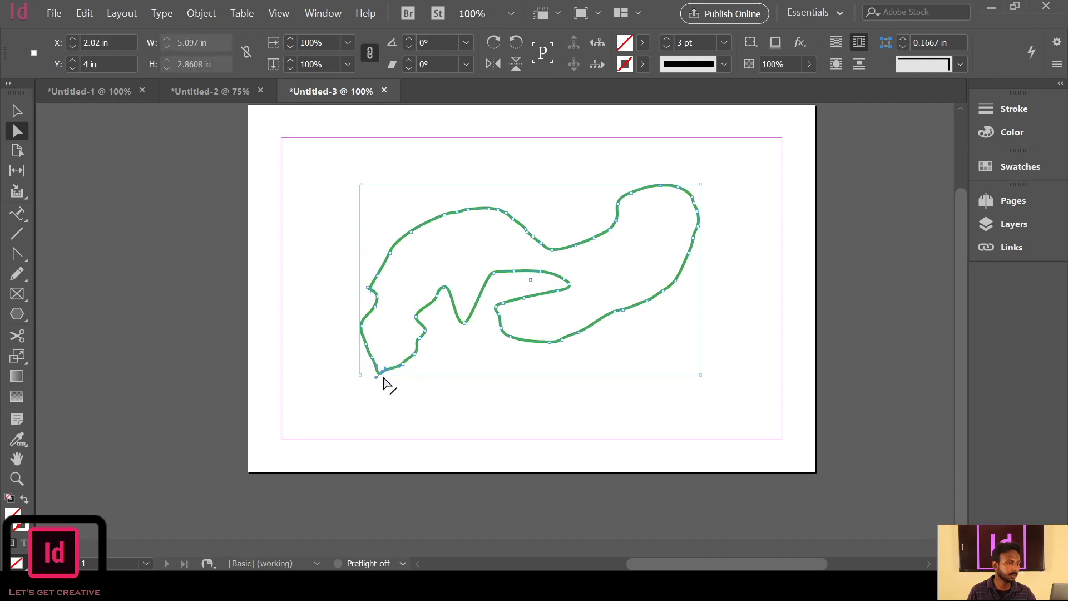
{"action": "left_click", "coordinate": [534, 303]}
{"action": "left_click_drag", "start_coordinate": [561, 281], "coordinate": [573, 291]}
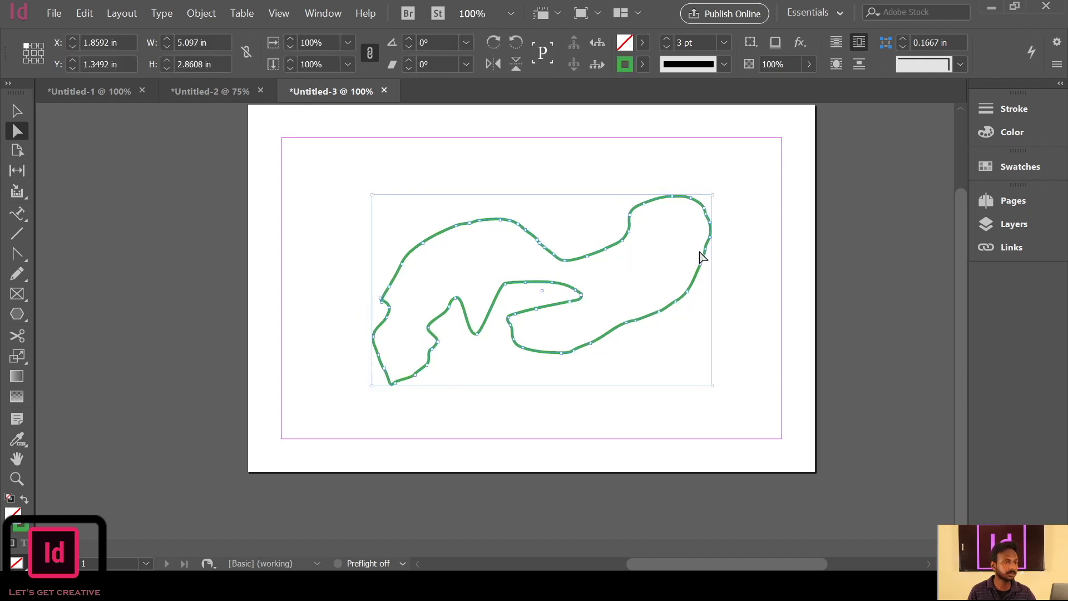
Delete the right-hand part of the pencil path with the Direct Selection tool, and delete all remaining pieces.
{"action": "left_click_drag", "start_coordinate": [748, 192], "coordinate": [580, 386]}
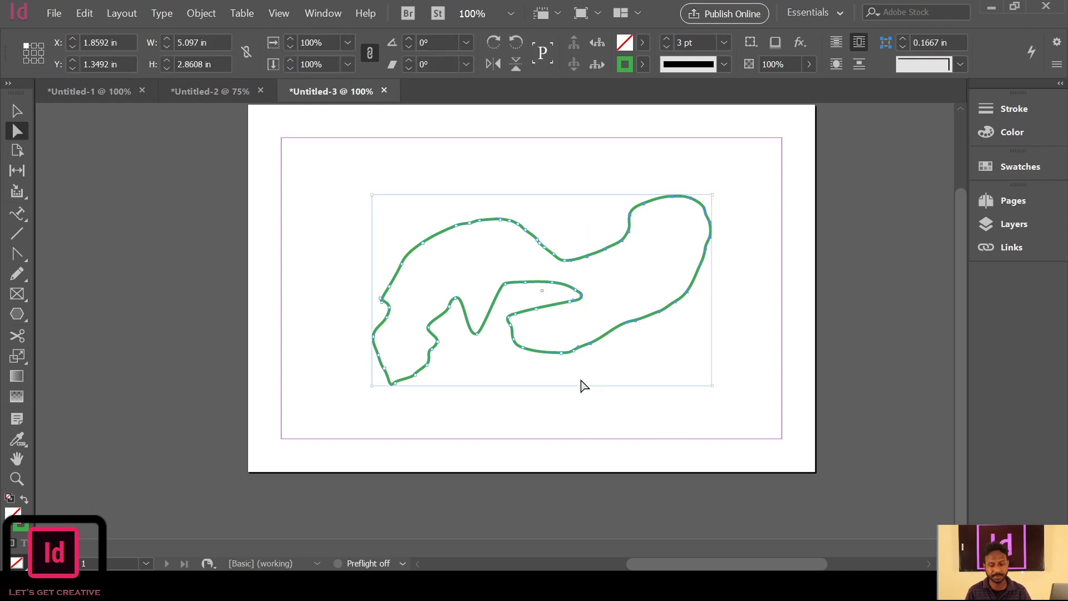
{"action": "key", "text": "Delete"}
{"action": "left_click_drag", "start_coordinate": [660, 187], "coordinate": [401, 378]}
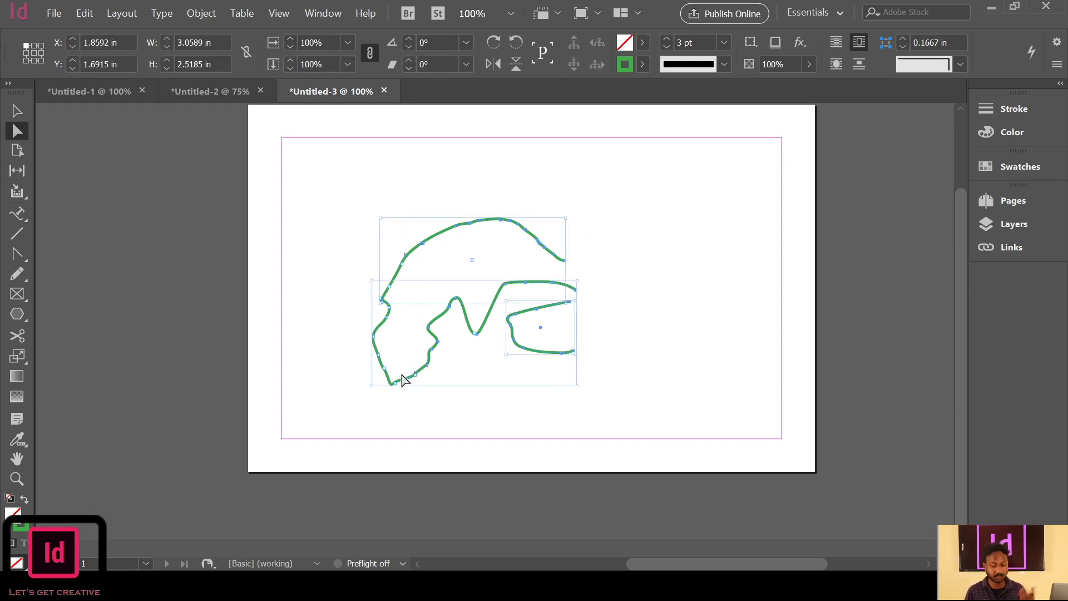
{"action": "key", "text": "Delete"}
{"action": "left_click_drag", "start_coordinate": [521, 209], "coordinate": [346, 410]}
{"action": "key", "text": "Delete"}
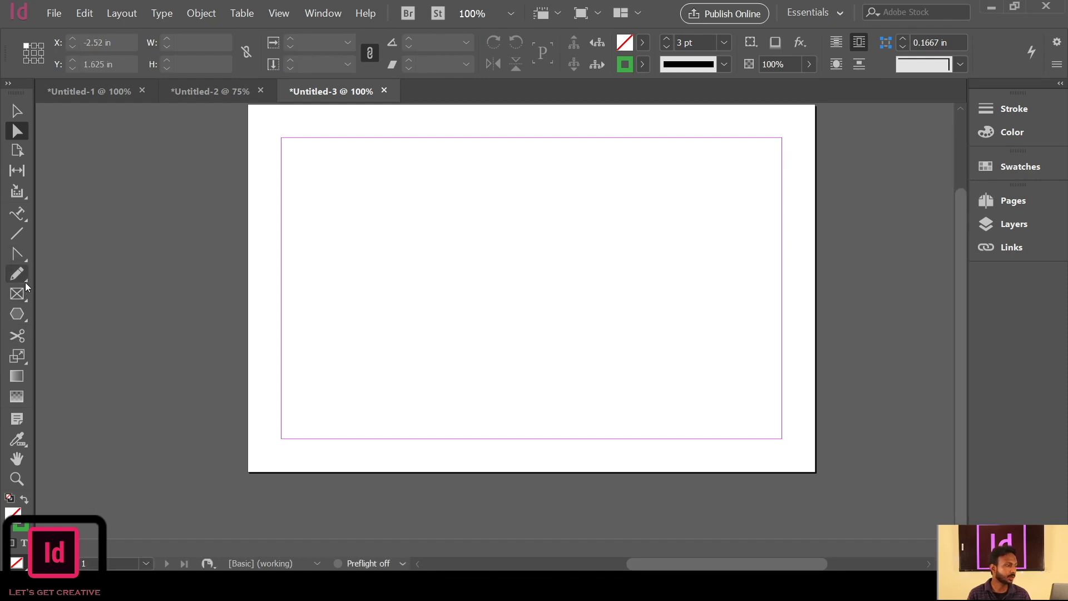
Draw a closed leaf-like shape with the Pencil tool in the page's upper left area, about 2 in wide and 1.73 in high.
{"action": "left_click", "coordinate": [25, 281]}
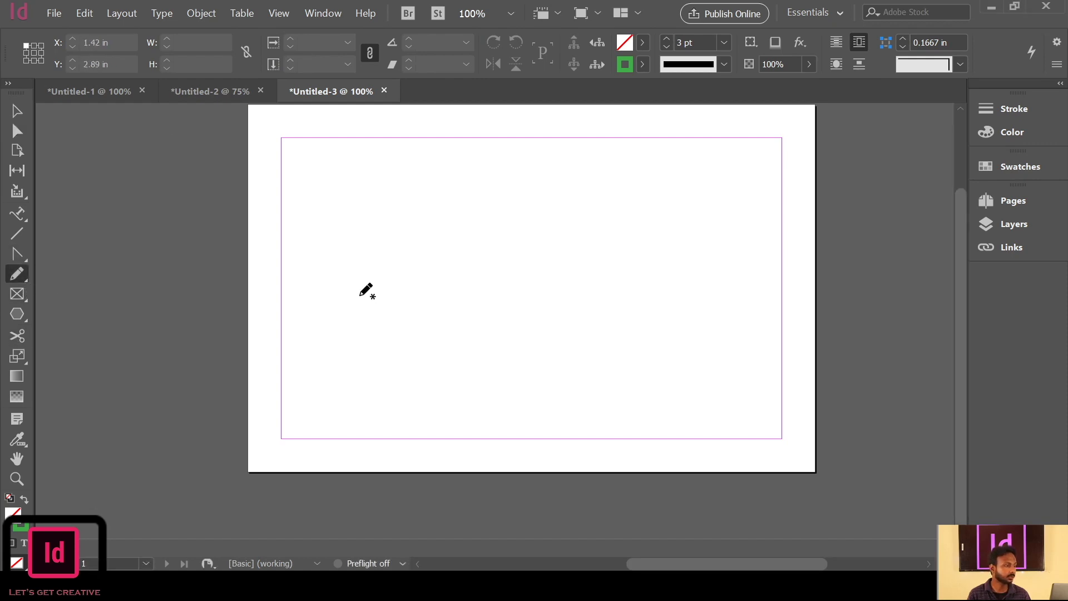
{"action": "mouse_move", "coordinate": [362, 287]}
{"action": "left_mouse_down"}
{"action": "mouse_move", "coordinate": [490, 184]}
{"action": "mouse_move", "coordinate": [492, 223]}
{"action": "mouse_move", "coordinate": [468, 267]}
{"action": "mouse_move", "coordinate": [423, 293]}
{"action": "mouse_move", "coordinate": [365, 286]}
{"action": "left_mouse_up"}
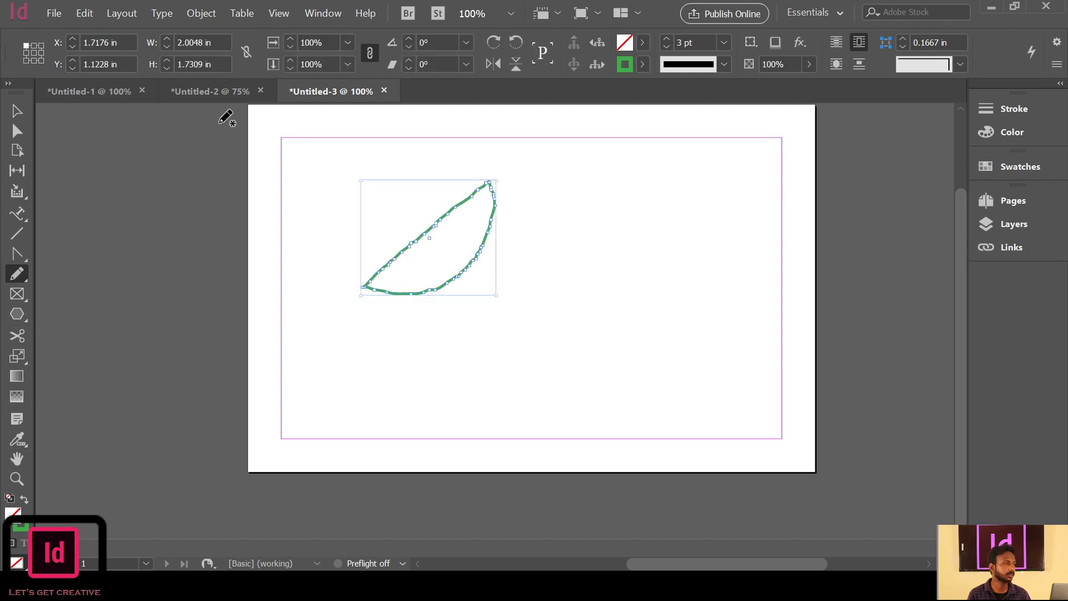
Scale the leaf-like shape up to about 3.71 in wide and 3.2 in high from its upper left corner.
{"action": "left_click", "coordinate": [17, 111]}
{"action": "left_click", "coordinate": [524, 208]}
{"action": "left_click_drag", "start_coordinate": [529, 139], "coordinate": [385, 306]}
{"action": "left_click_drag", "start_coordinate": [574, 179], "coordinate": [399, 303]}
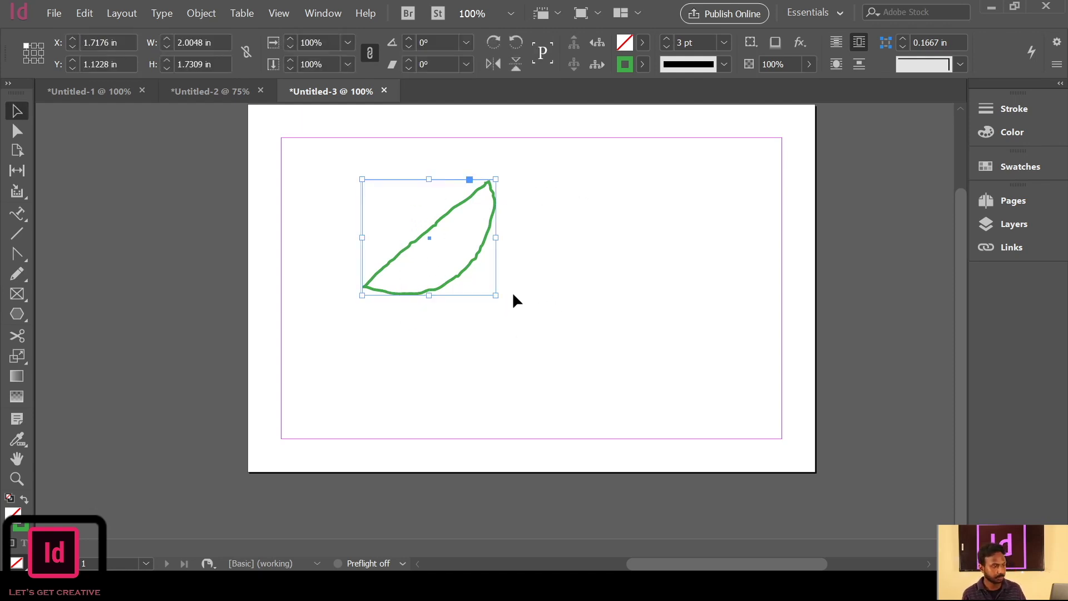
{"action": "left_click_drag", "start_coordinate": [497, 294], "coordinate": [611, 389]}
{"action": "left_click", "coordinate": [709, 249]}
{"action": "left_click_drag", "start_coordinate": [699, 208], "coordinate": [500, 361]}
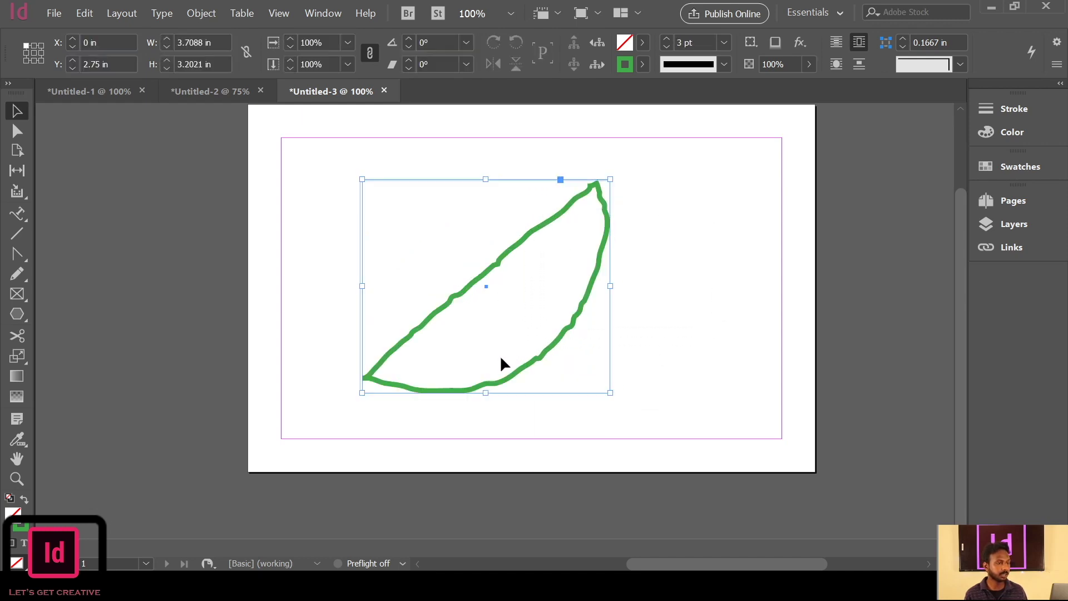
Shift the shape slightly up and right, and reshape its lower right edge into spikes by converting and moving anchor points.
{"action": "left_click", "coordinate": [16, 131]}
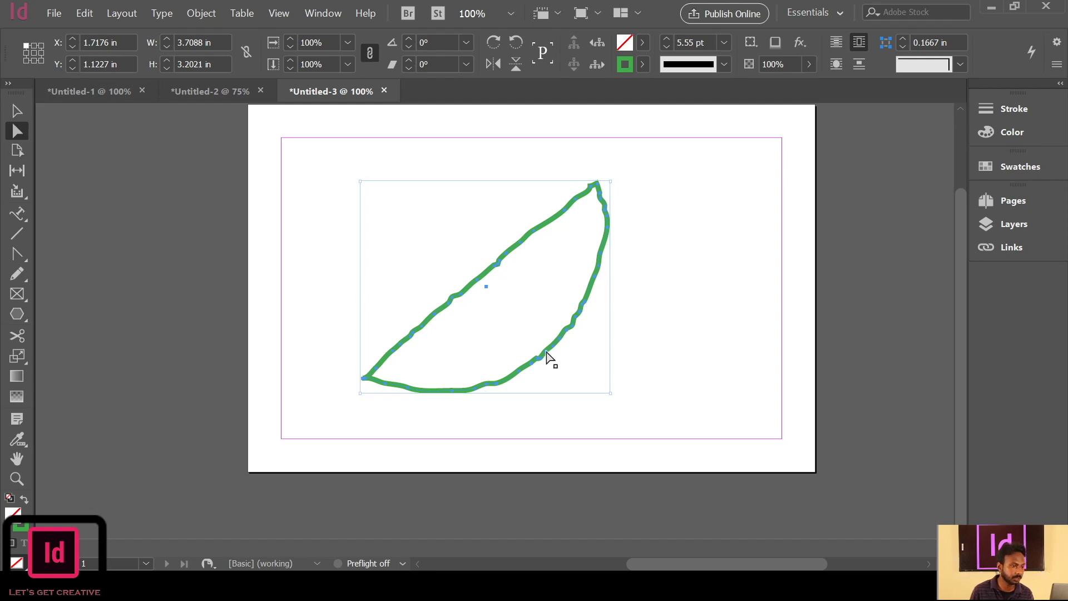
{"action": "left_click_drag", "start_coordinate": [545, 352], "coordinate": [544, 351]}
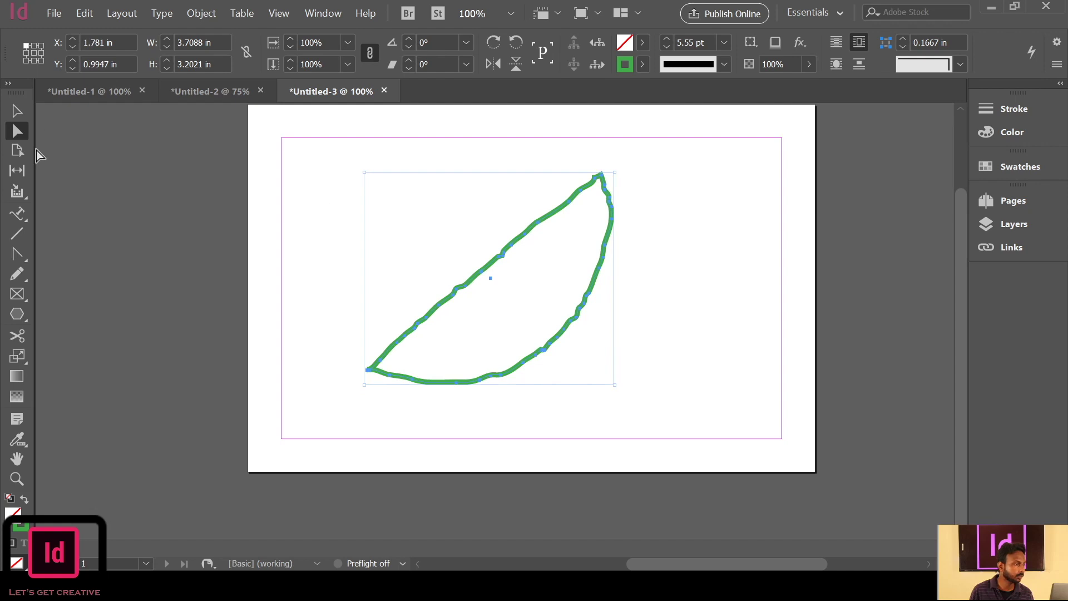
{"action": "left_click", "coordinate": [17, 254]}
{"action": "left_click", "coordinate": [547, 349]}
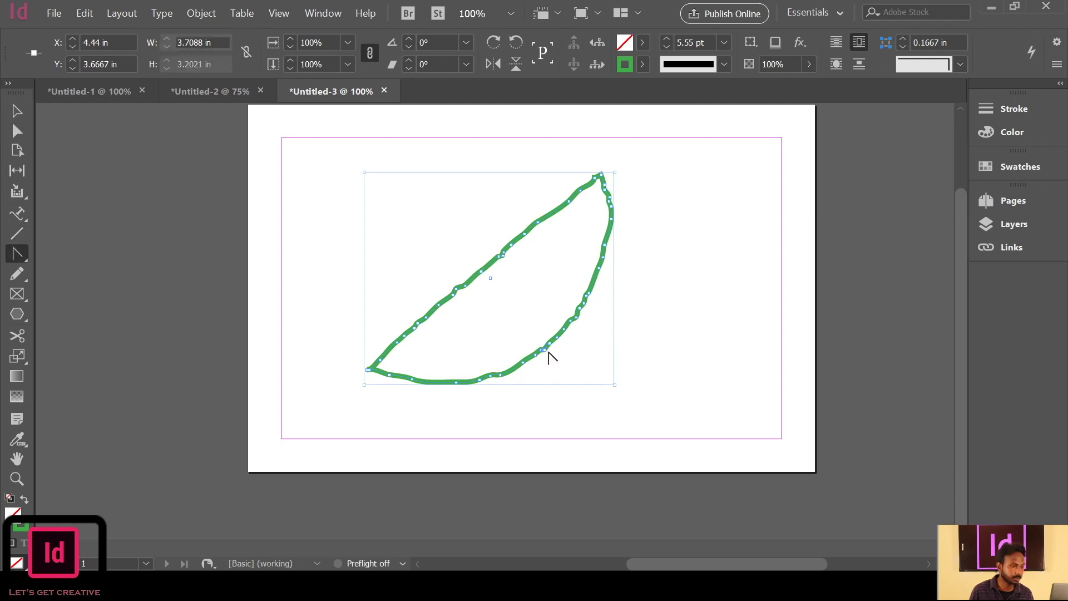
{"action": "left_click", "coordinate": [557, 337]}
{"action": "left_click", "coordinate": [565, 329]}
{"action": "left_click", "coordinate": [577, 316]}
{"action": "key", "text": "a"}
{"action": "left_click_drag", "start_coordinate": [596, 305], "coordinate": [518, 342]}
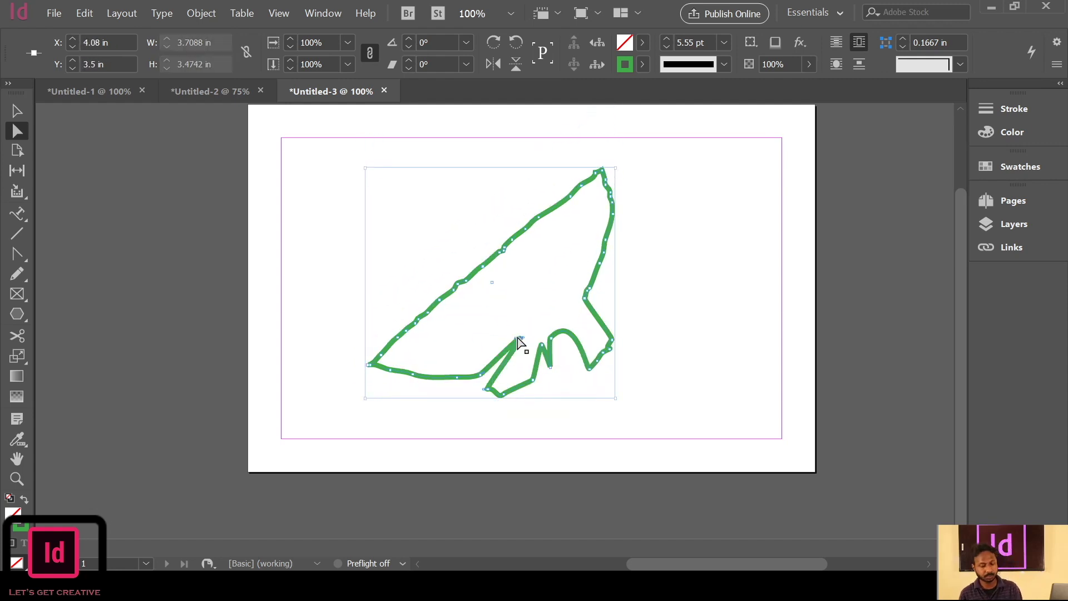
Examine the anchor points along the shape's upper left edge at up to 1600% magnification, and return to 100%.
{"action": "key", "text": "ctrl+equal"}
{"action": "key", "text": "ctrl+equal"}
{"action": "key", "text": "ctrl+equal"}
{"action": "key", "text": "ctrl+equal"}
{"action": "key", "text": "ctrl+equal"}
{"action": "key", "text": "ctrl+equal"}
{"action": "key", "text": "ctrl+equal"}
{"action": "key", "text": "ctrl+equal"}
{"action": "key", "text": "ctrl+equal"}
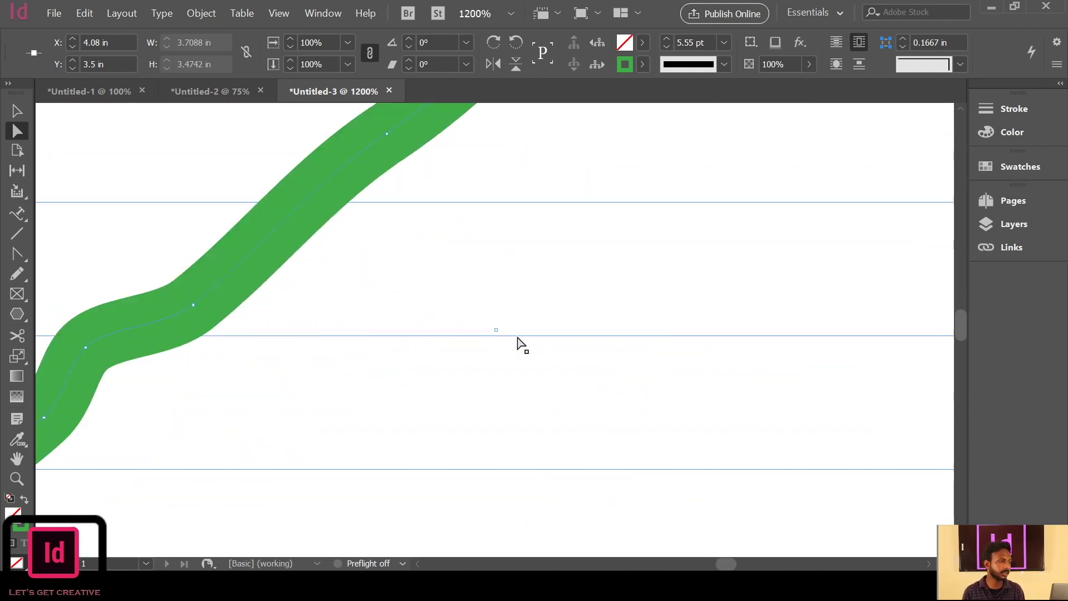
{"action": "key", "text": "ctrl+equal"}
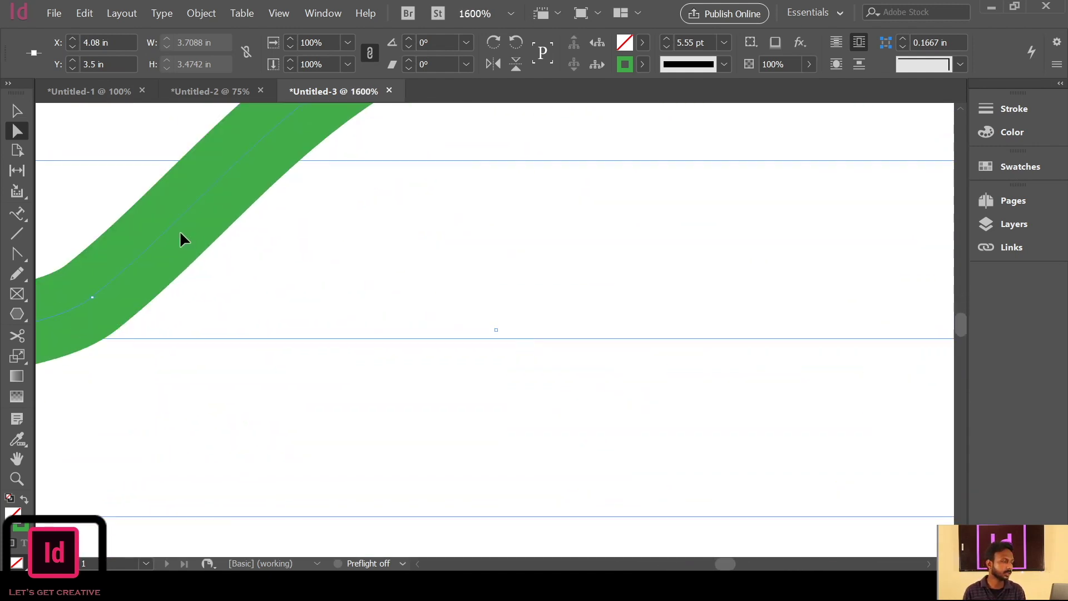
{"action": "left_click_drag", "start_coordinate": [186, 238], "coordinate": [306, 295]}
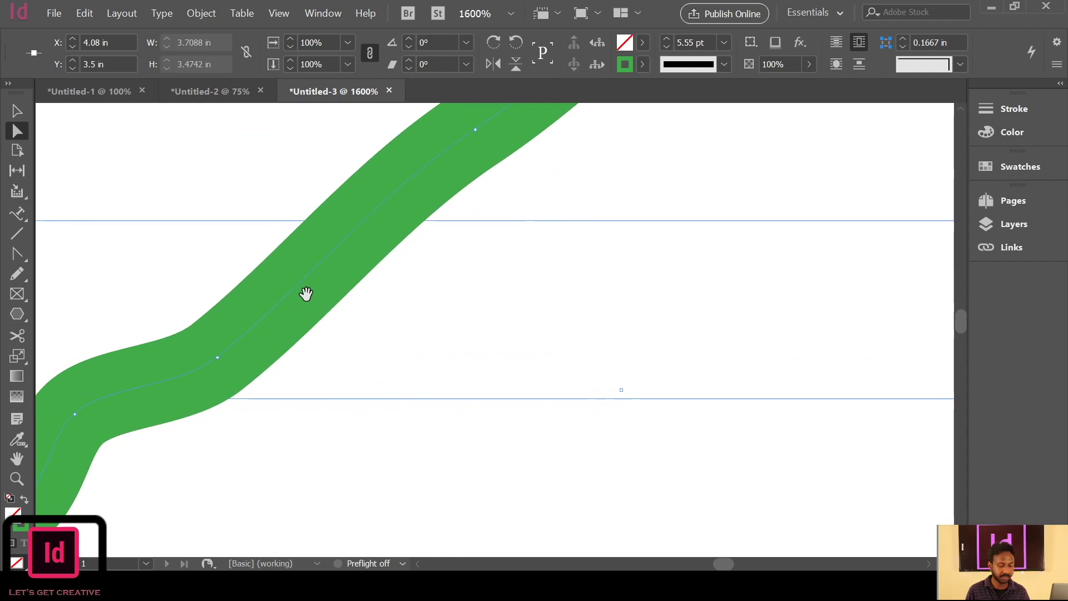
{"action": "key", "text": "ctrl+minus"}
{"action": "key", "text": "ctrl+minus"}
{"action": "key", "text": "ctrl+minus"}
{"action": "key", "text": "ctrl+minus"}
{"action": "key", "text": "ctrl+minus"}
{"action": "key", "text": "ctrl+minus"}
{"action": "key", "text": "ctrl+minus"}
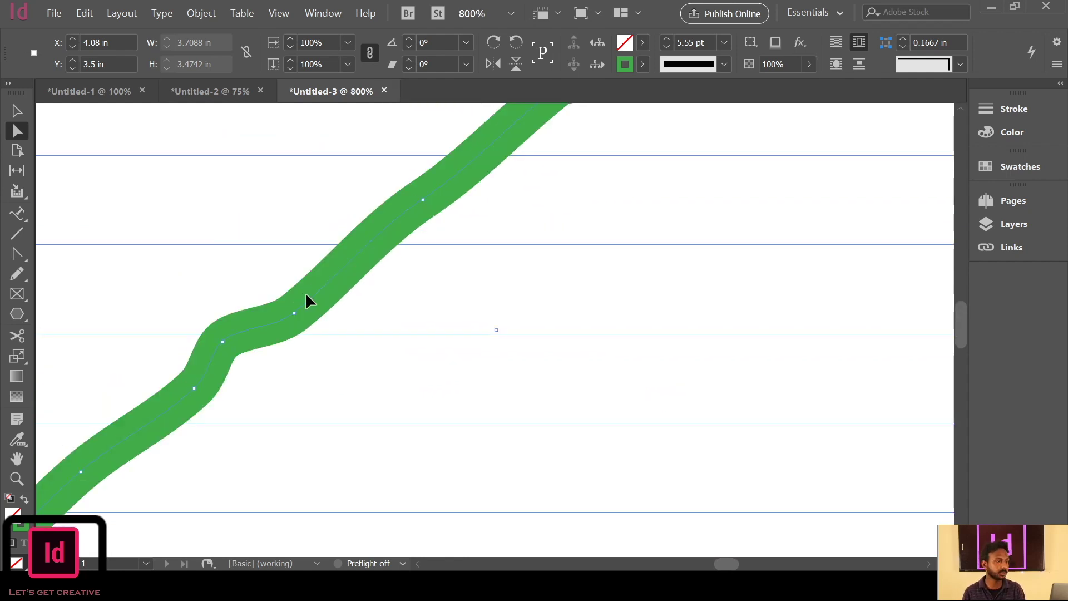
{"action": "key", "text": "ctrl+minus"}
{"action": "key", "text": "ctrl+minus"}
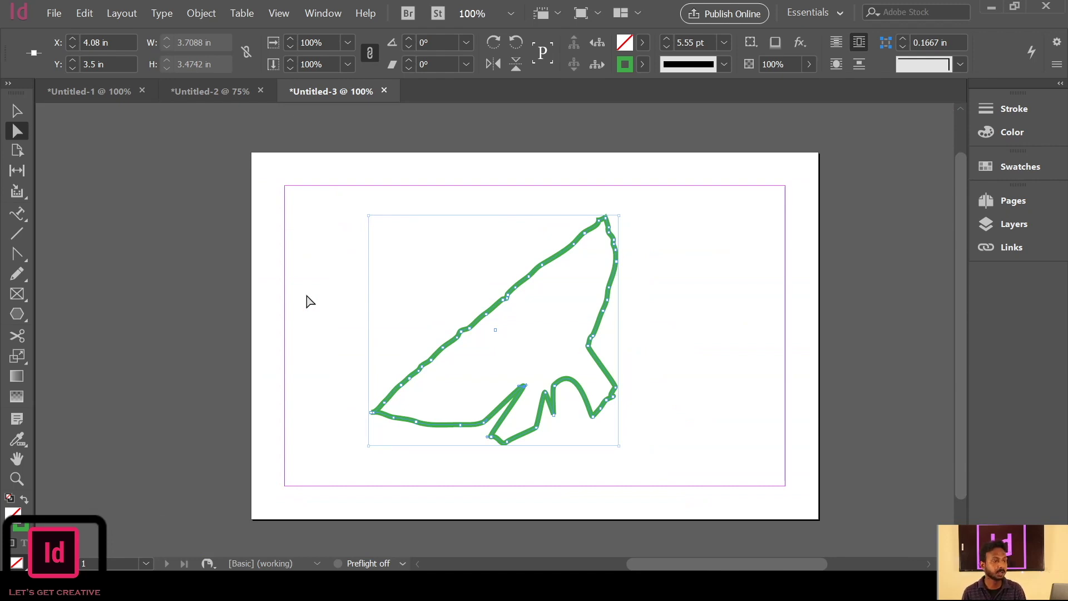
{"action": "left_click", "coordinate": [706, 246]}
{"action": "left_click_drag", "start_coordinate": [699, 220], "coordinate": [377, 453]}
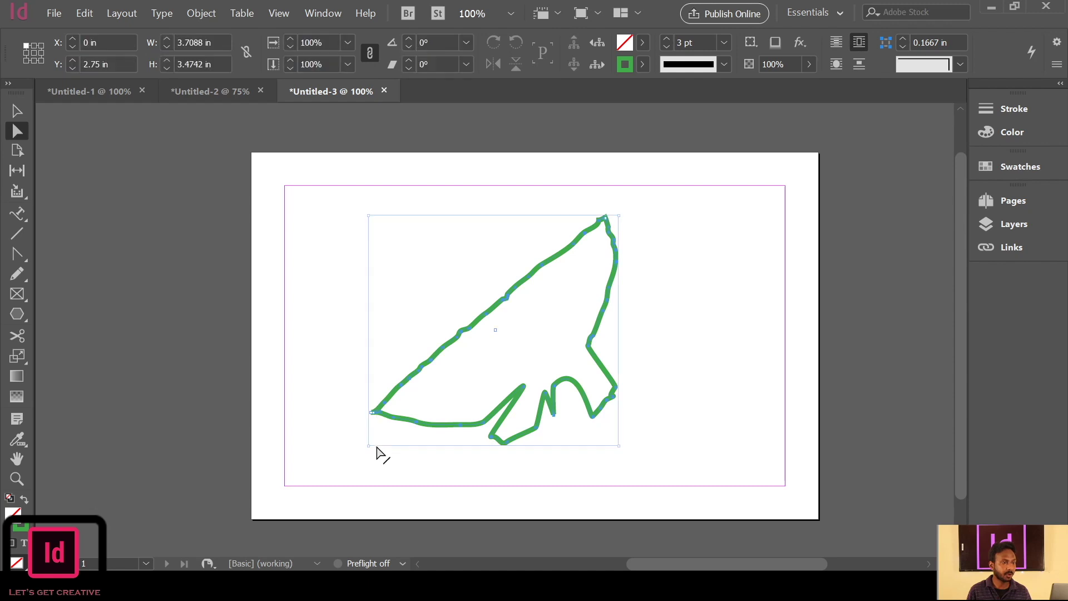
{"action": "left_click_drag", "start_coordinate": [689, 225], "coordinate": [386, 453]}
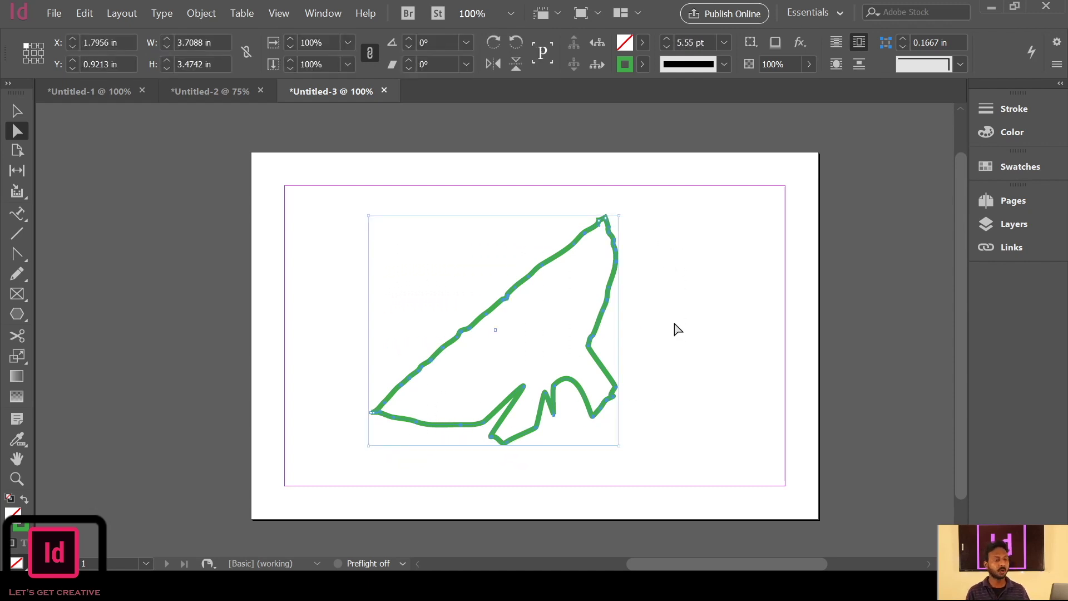
{"action": "left_click", "coordinate": [700, 259]}
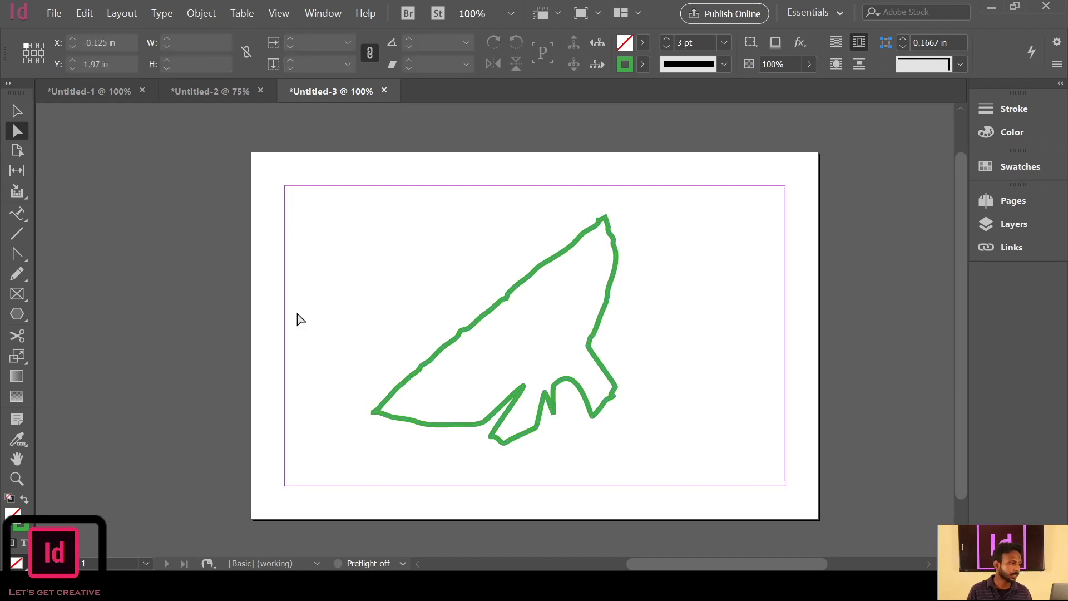
Select the whole path and soften the corner on its lower right side with the Smooth tool.
{"action": "left_click", "coordinate": [26, 277]}
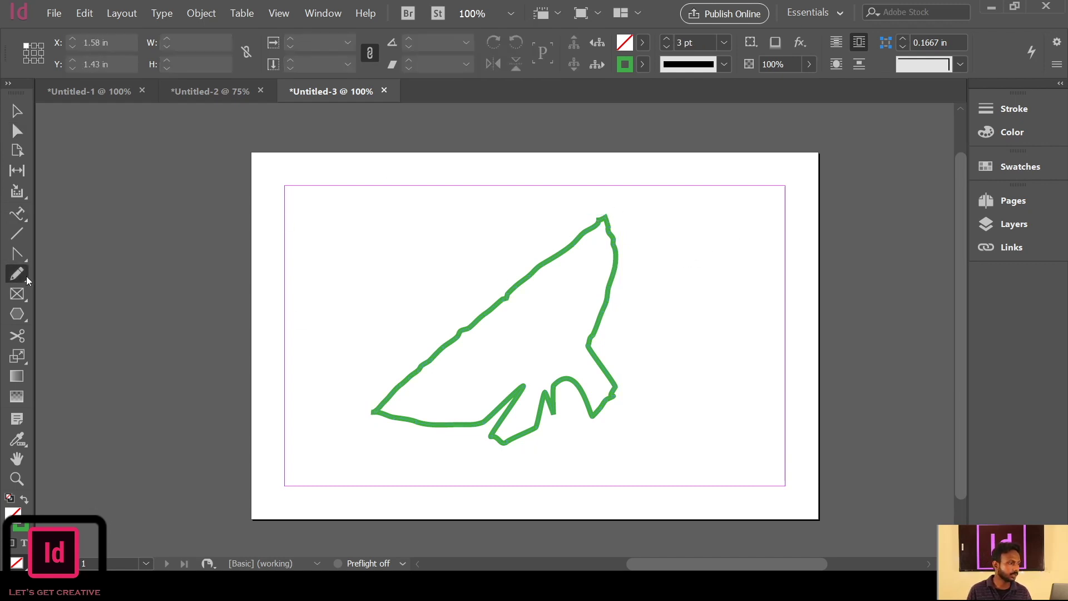
{"action": "key", "text": "alt"}
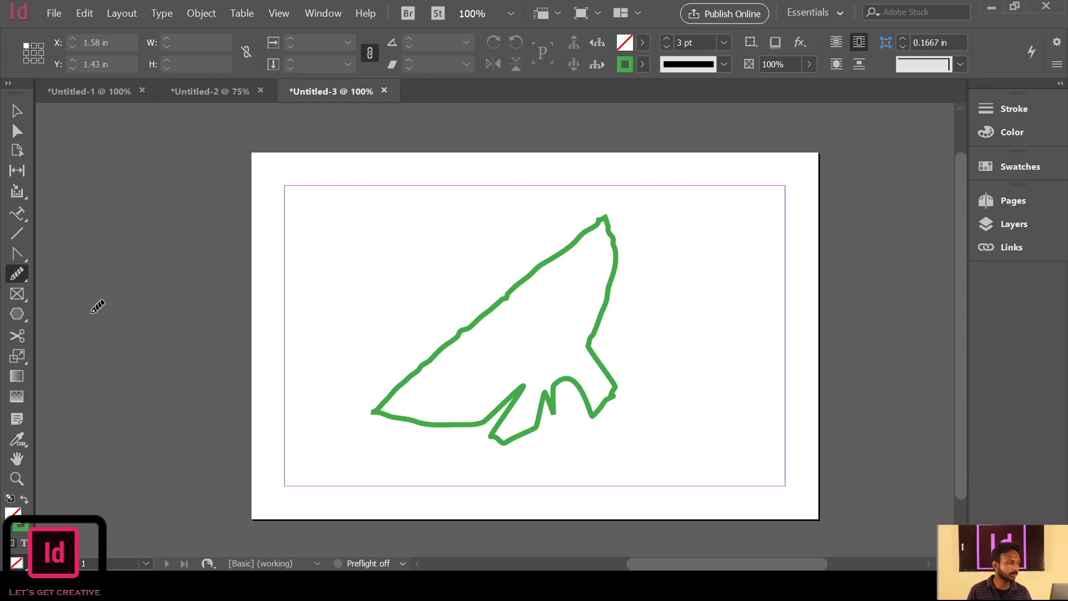
{"action": "left_click", "coordinate": [8, 114]}
{"action": "mouse_move", "coordinate": [679, 210]}
{"action": "left_mouse_down"}
{"action": "mouse_move", "coordinate": [461, 457]}
{"action": "mouse_move", "coordinate": [346, 459]}
{"action": "mouse_move", "coordinate": [474, 444]}
{"action": "left_mouse_up"}
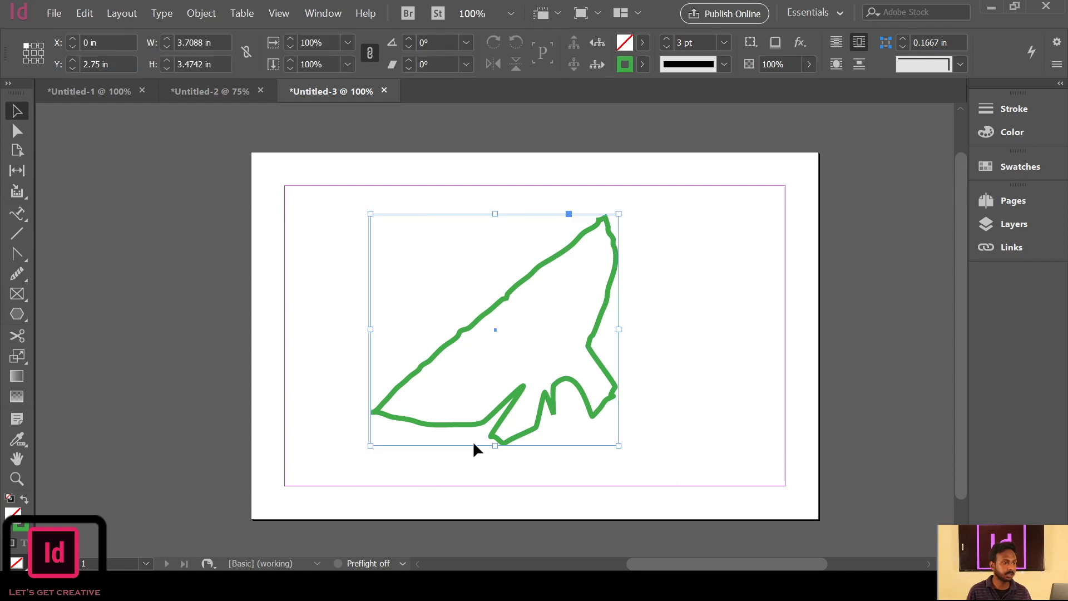
{"action": "left_click", "coordinate": [16, 132]}
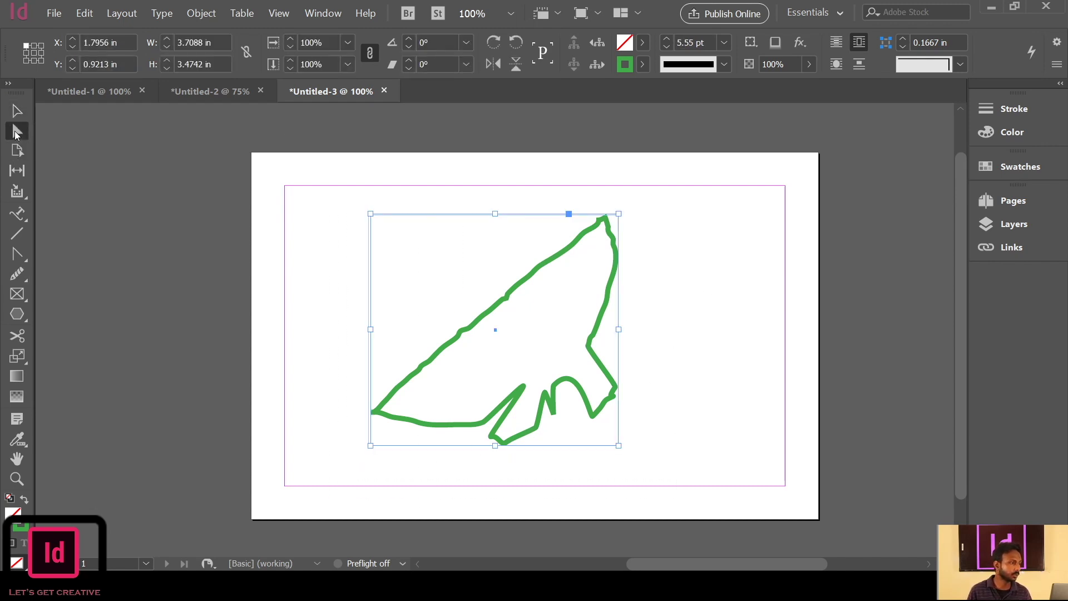
{"action": "left_click", "coordinate": [406, 257]}
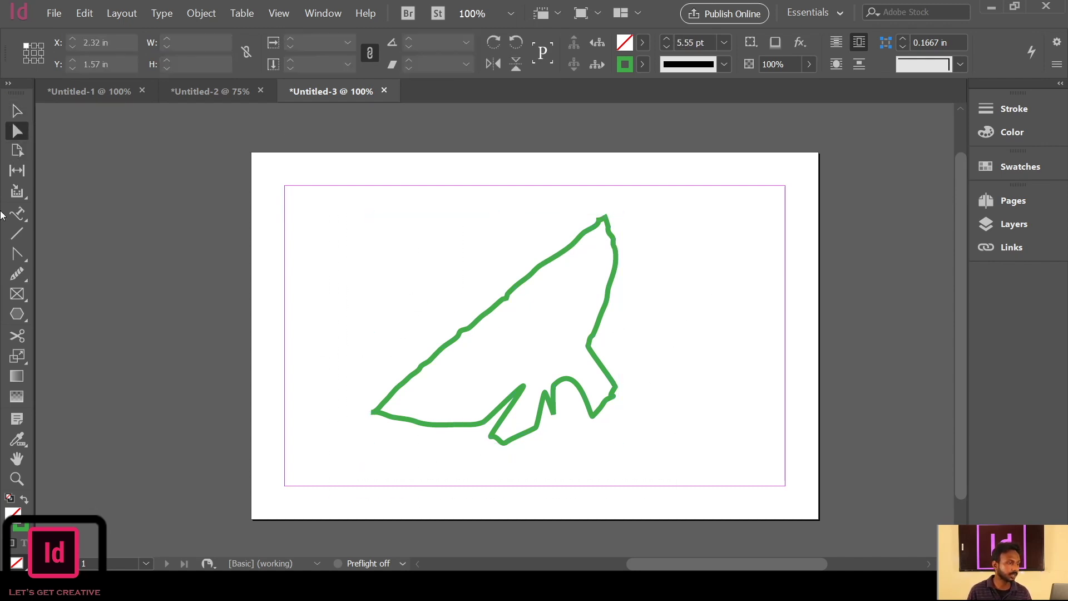
{"action": "left_click", "coordinate": [574, 405]}
{"action": "left_click", "coordinate": [28, 277]}
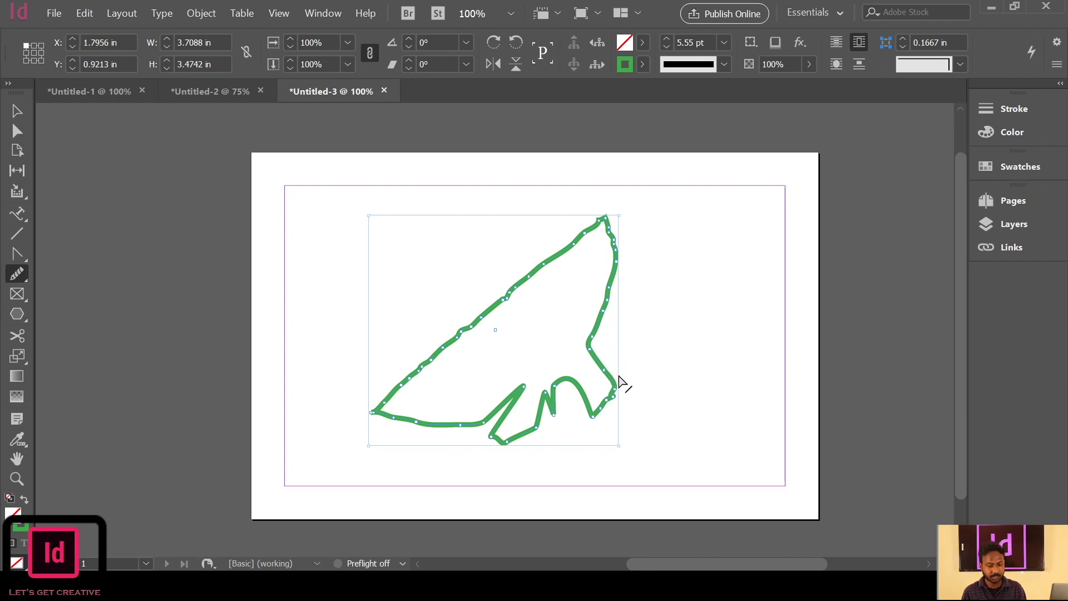
Smooth the bumps along the path's upper left edge with the Smooth tool at 300% magnification.
{"action": "key", "text": "ctrl+equal"}
{"action": "left_click_drag", "start_coordinate": [607, 340], "coordinate": [565, 393]}
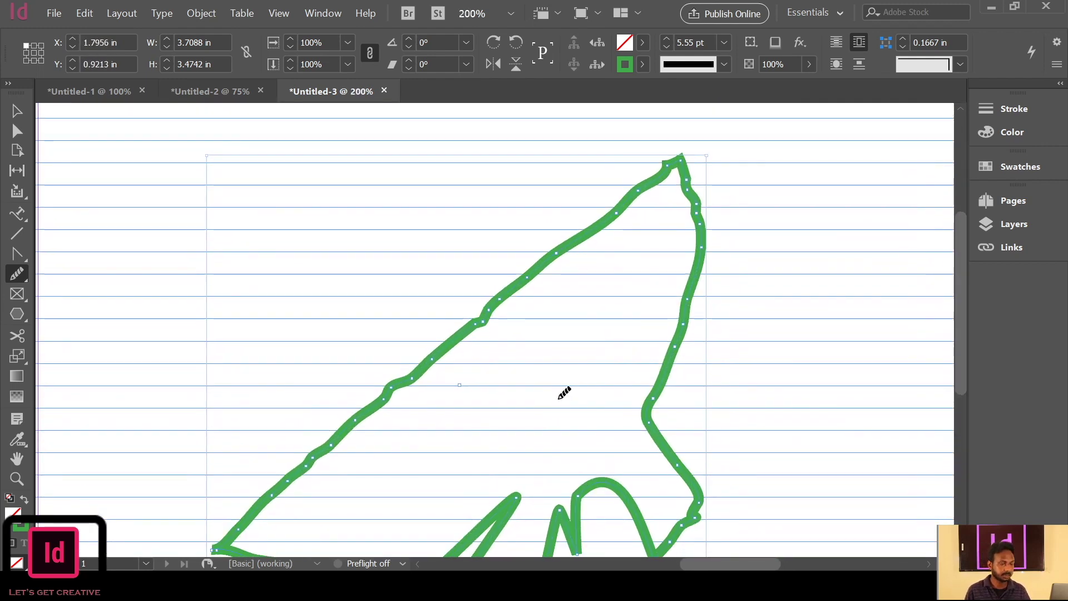
{"action": "key", "text": "ctrl+equal"}
{"action": "left_click_drag", "start_coordinate": [548, 353], "coordinate": [591, 364]}
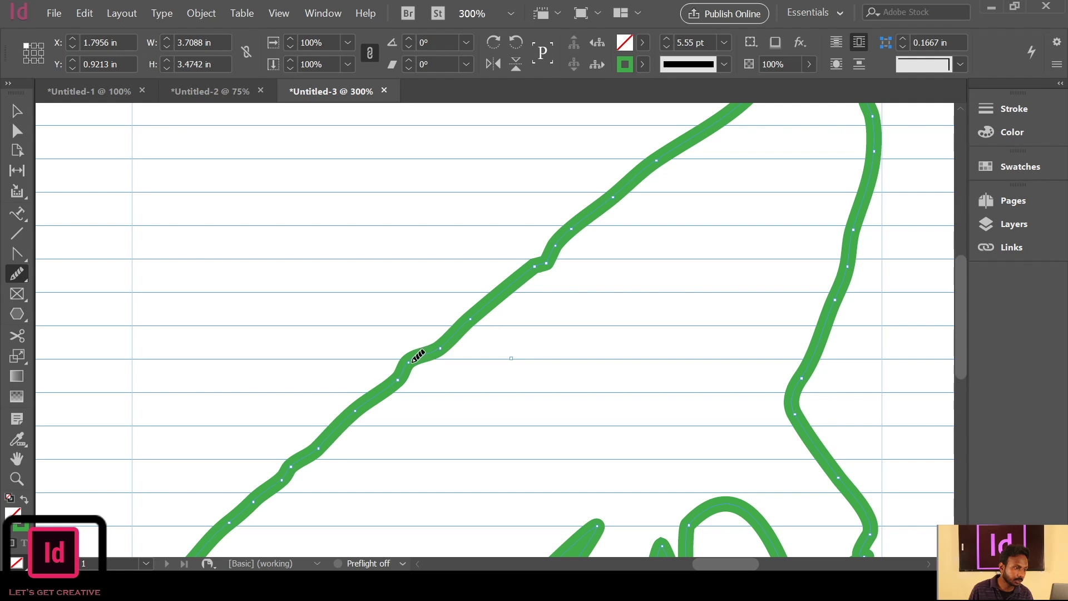
{"action": "left_click_drag", "start_coordinate": [445, 339], "coordinate": [408, 366]}
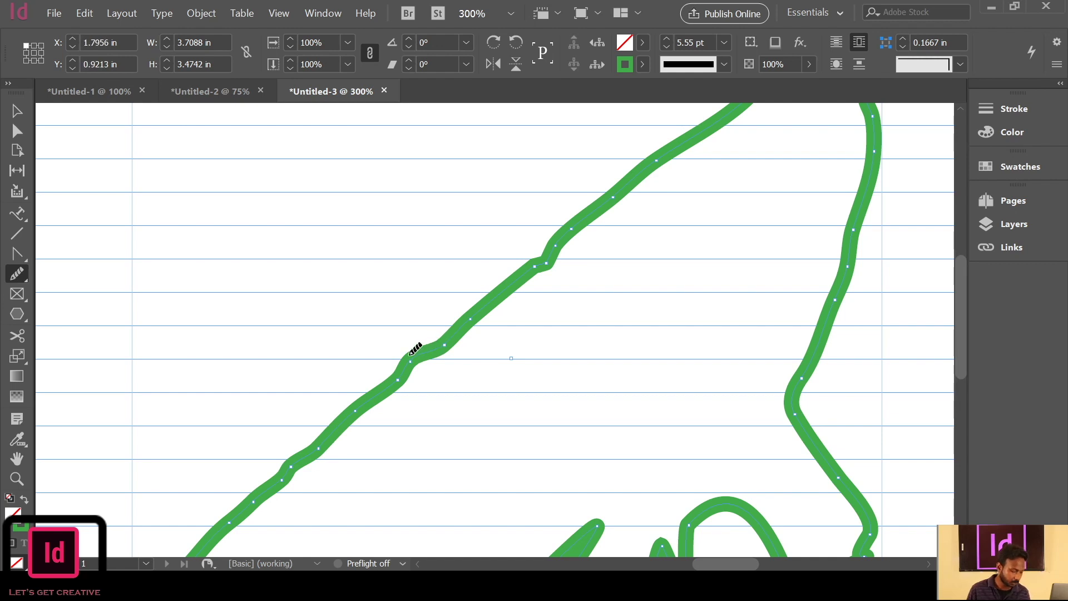
{"action": "mouse_move", "coordinate": [411, 362]}
{"action": "left_mouse_down"}
{"action": "mouse_move", "coordinate": [436, 352]}
{"action": "mouse_move", "coordinate": [406, 363]}
{"action": "mouse_move", "coordinate": [341, 420]}
{"action": "mouse_move", "coordinate": [367, 409]}
{"action": "left_mouse_up"}
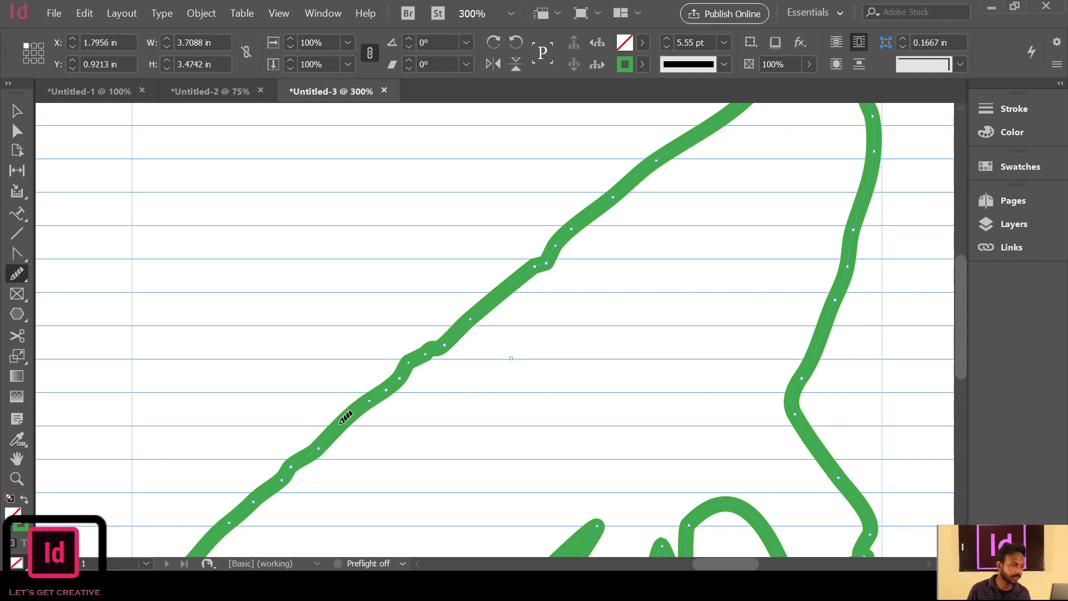
{"action": "mouse_move", "coordinate": [293, 467]}
{"action": "left_mouse_down"}
{"action": "mouse_move", "coordinate": [288, 477]}
{"action": "mouse_move", "coordinate": [291, 450]}
{"action": "left_mouse_up"}
Return to the 100% view and fill the entire shape with red.
{"action": "key", "text": "ctrl+1"}
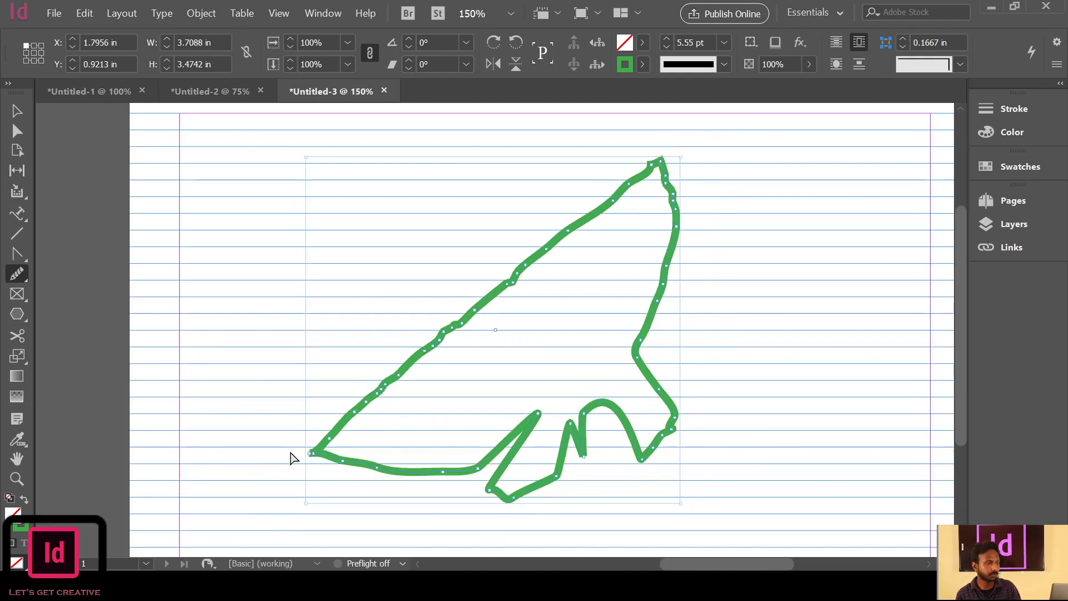
{"action": "key", "text": "ctrl+minus"}
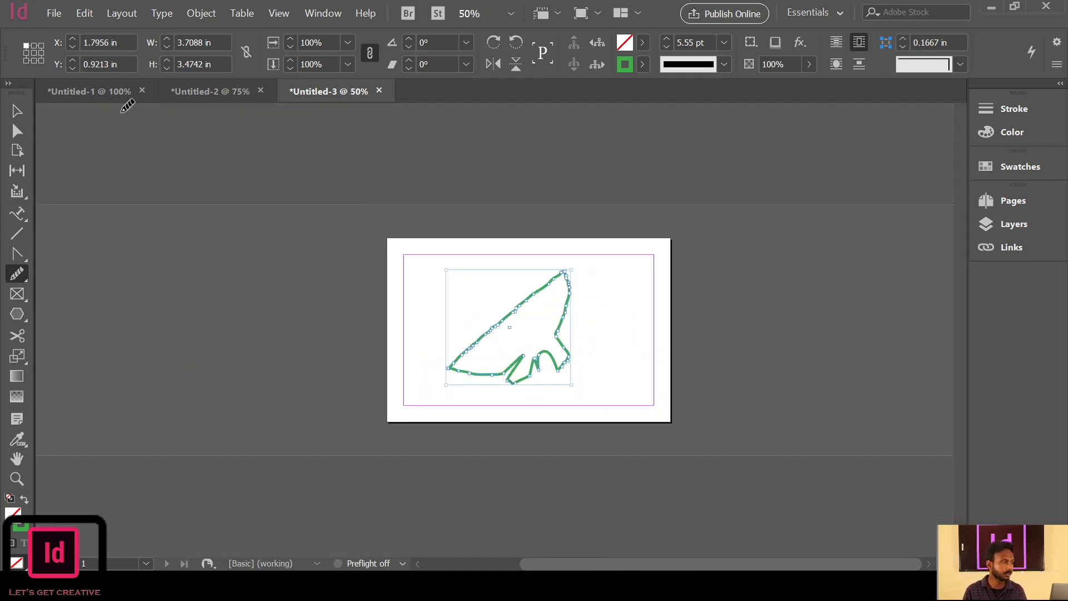
{"action": "key", "text": "ctrl+equal"}
{"action": "key", "text": "ctrl+equal"}
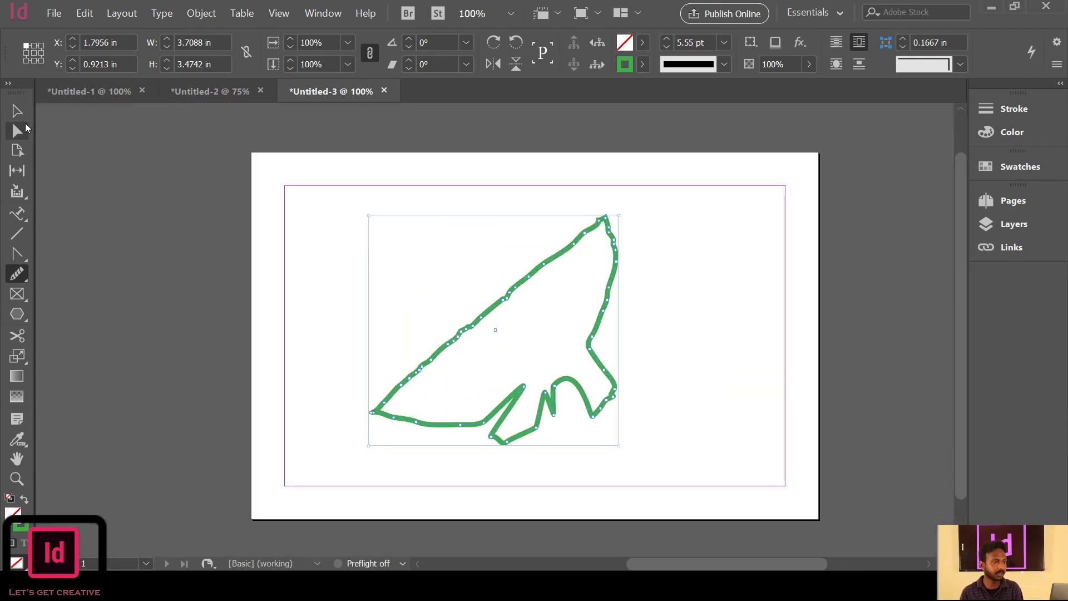
{"action": "left_click", "coordinate": [10, 113]}
{"action": "left_click_drag", "start_coordinate": [736, 218], "coordinate": [415, 445]}
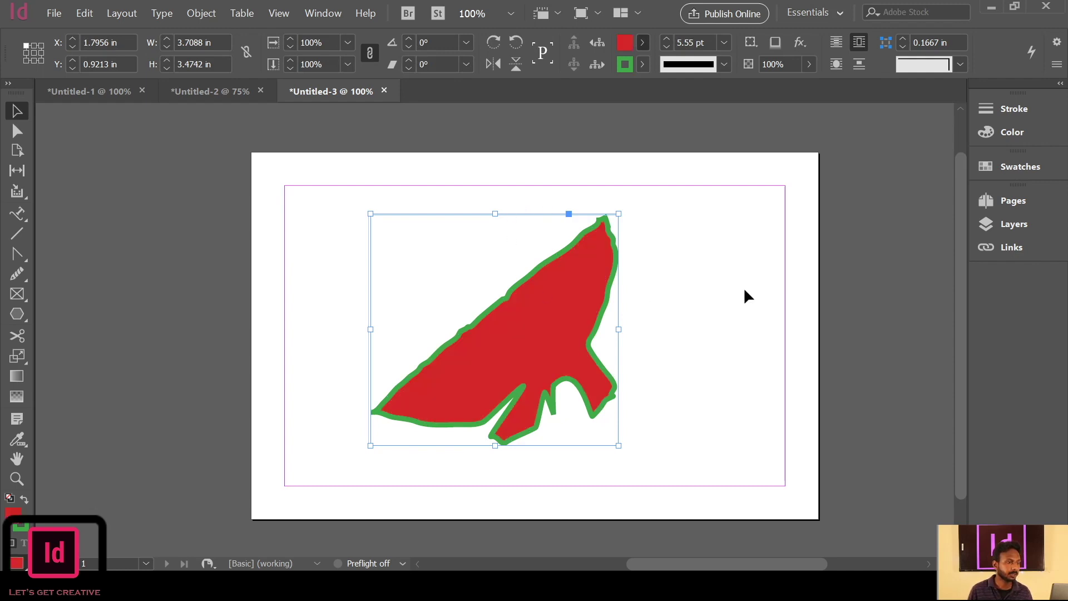
Change the red shape's stroke color to yellow.
{"action": "left_click_drag", "start_coordinate": [732, 241], "coordinate": [445, 445]}
{"action": "mouse_move", "coordinate": [685, 256]}
{"action": "left_mouse_down"}
{"action": "mouse_move", "coordinate": [448, 445]}
{"action": "mouse_move", "coordinate": [416, 456]}
{"action": "left_mouse_up"}
{"action": "left_click_drag", "start_coordinate": [693, 219], "coordinate": [445, 446]}
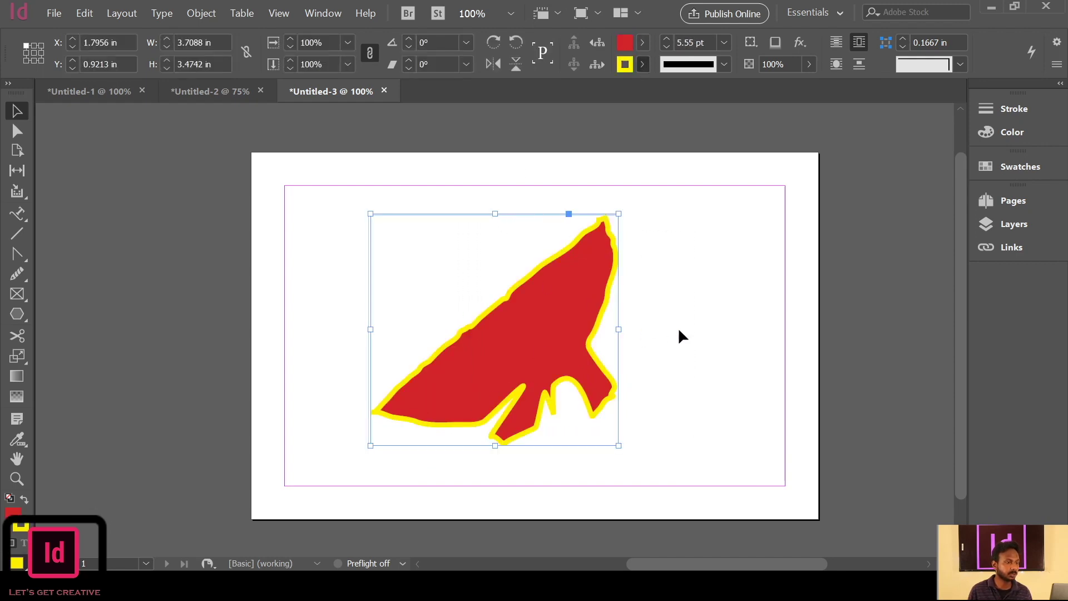
Select the red shape with the yellow outline and delete it from the page.
{"action": "mouse_move", "coordinate": [691, 254]}
{"action": "left_mouse_down"}
{"action": "mouse_move", "coordinate": [461, 420]}
{"action": "mouse_move", "coordinate": [471, 401]}
{"action": "left_mouse_up"}
{"action": "left_click", "coordinate": [726, 285]}
{"action": "left_click_drag", "start_coordinate": [710, 239], "coordinate": [548, 396]}
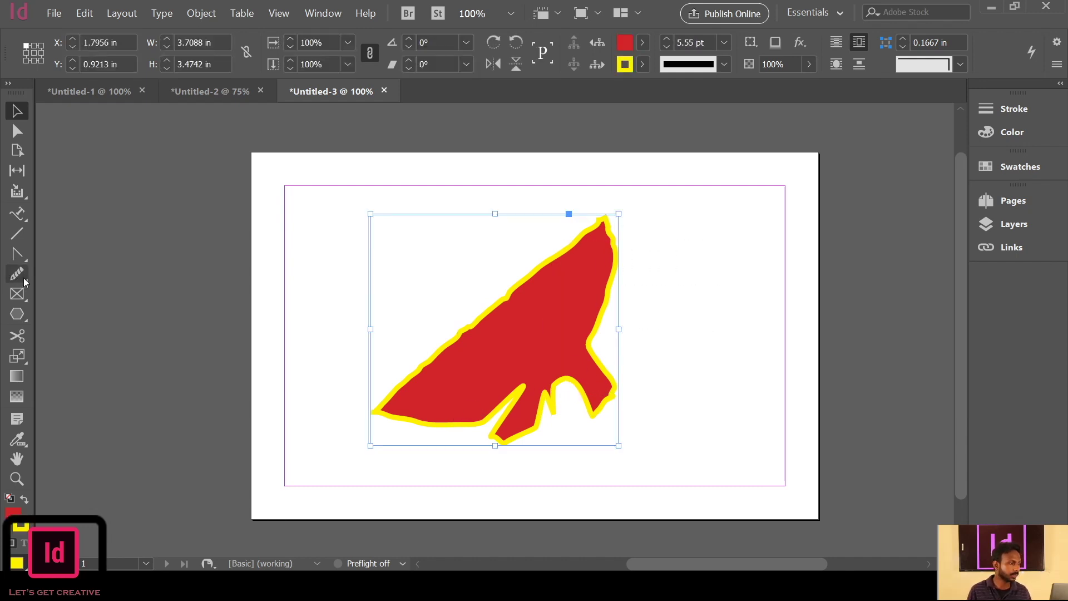
{"action": "left_click", "coordinate": [697, 235]}
{"action": "left_click_drag", "start_coordinate": [710, 207], "coordinate": [397, 415]}
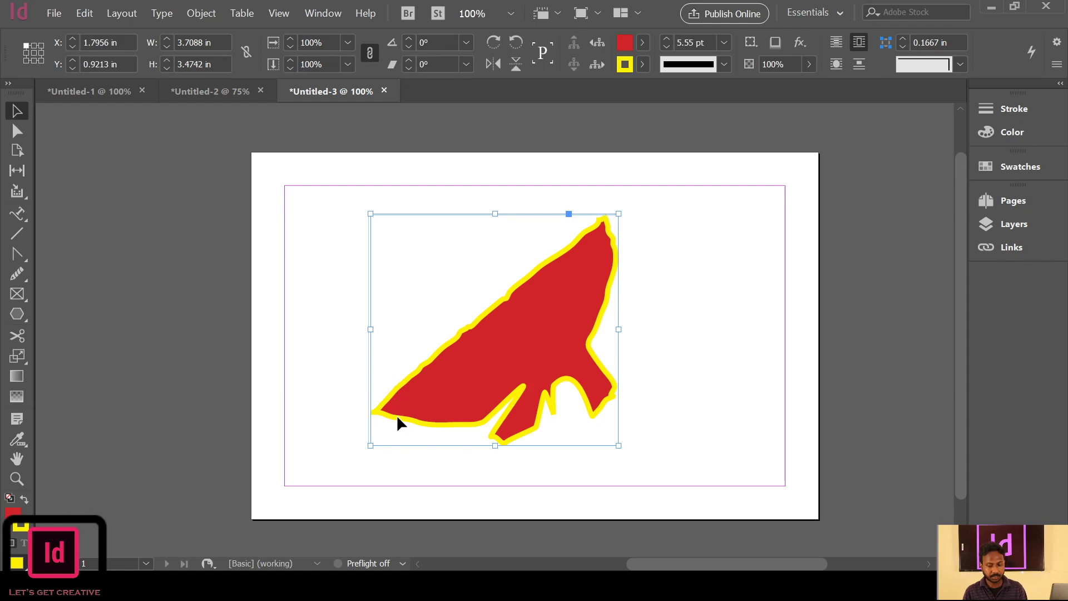
{"action": "key", "text": "Delete"}
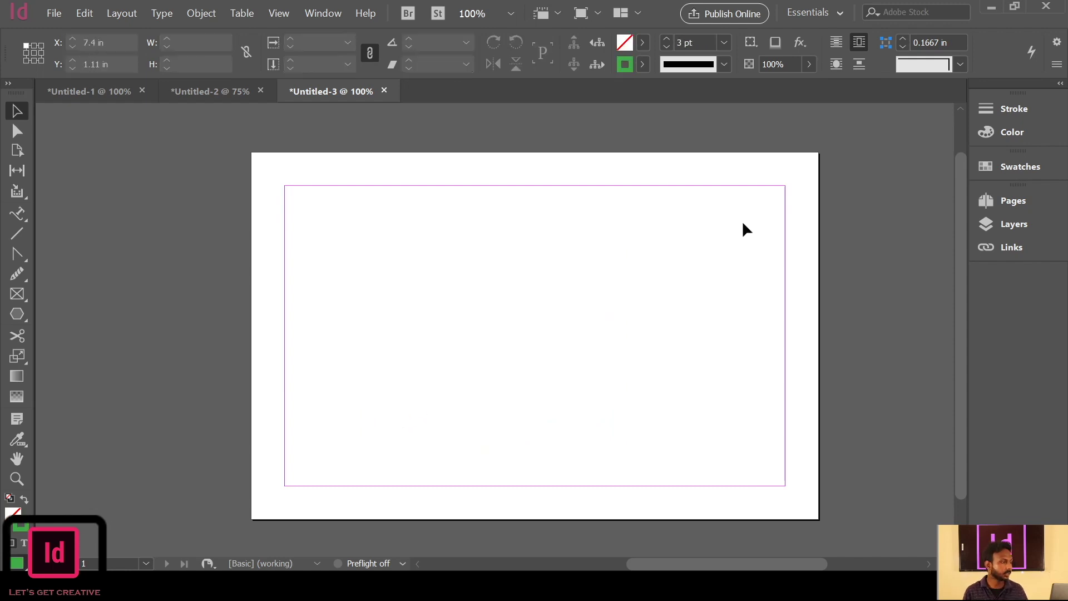
Draw a rectangle about 4.52 in wide and 2.5 in high near the page's center, with a 3 pt light blue stroke.
{"action": "left_click", "coordinate": [25, 320]}
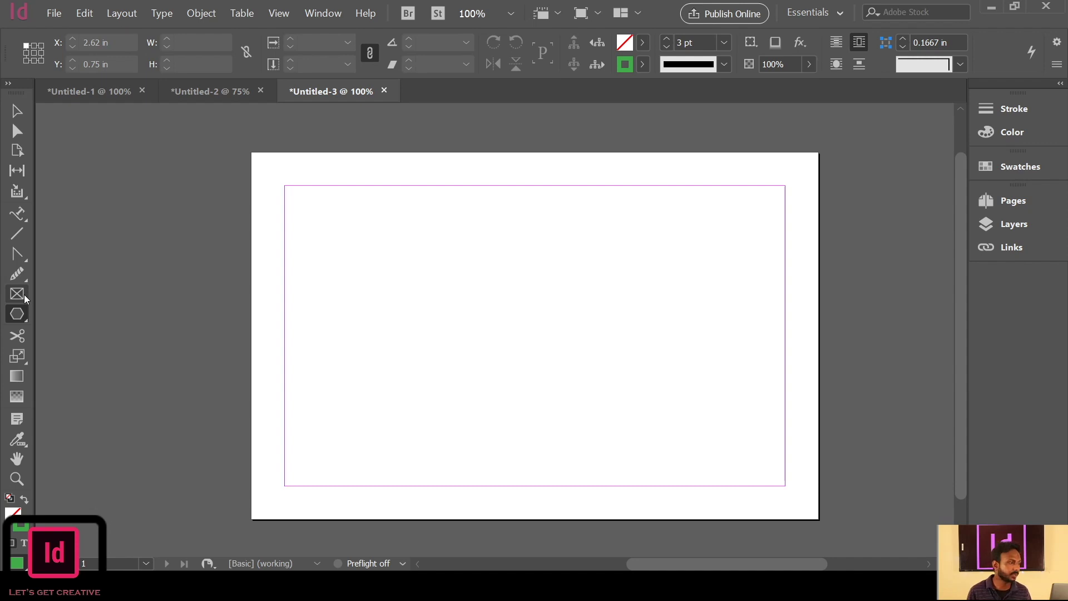
{"action": "key", "text": "m"}
{"action": "left_click_drag", "start_coordinate": [394, 230], "coordinate": [696, 397]}
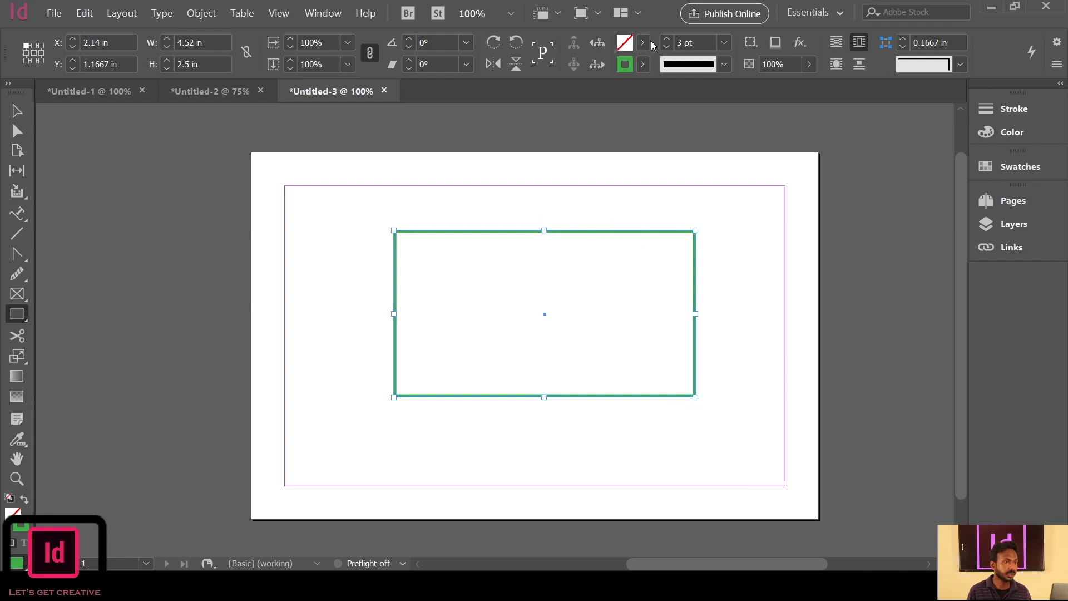
{"action": "key", "text": "ctrl+z"}
{"action": "left_click", "coordinate": [17, 111]}
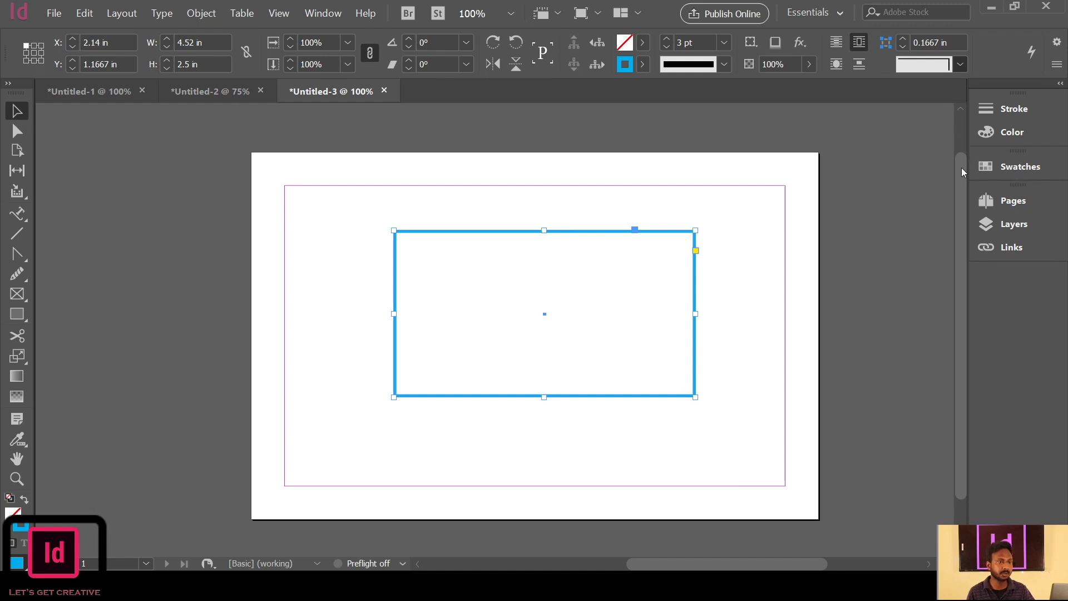
Select the blue rectangle and round all four of its corners to a radius of about 0.475 in.
{"action": "left_click", "coordinate": [704, 210]}
{"action": "left_click_drag", "start_coordinate": [747, 201], "coordinate": [607, 288]}
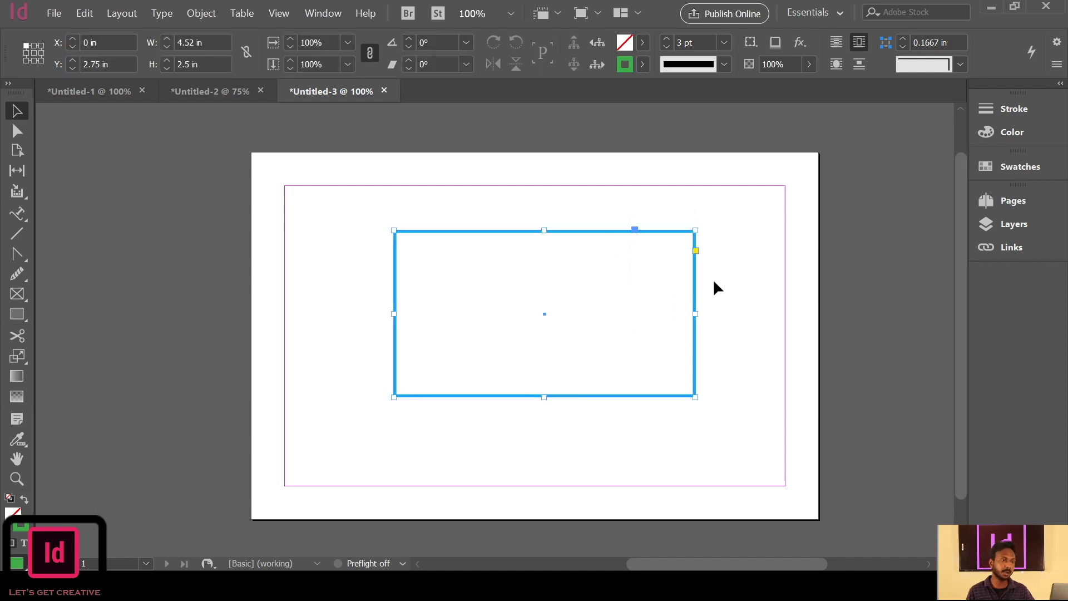
{"action": "left_click_drag", "start_coordinate": [732, 218], "coordinate": [654, 295]}
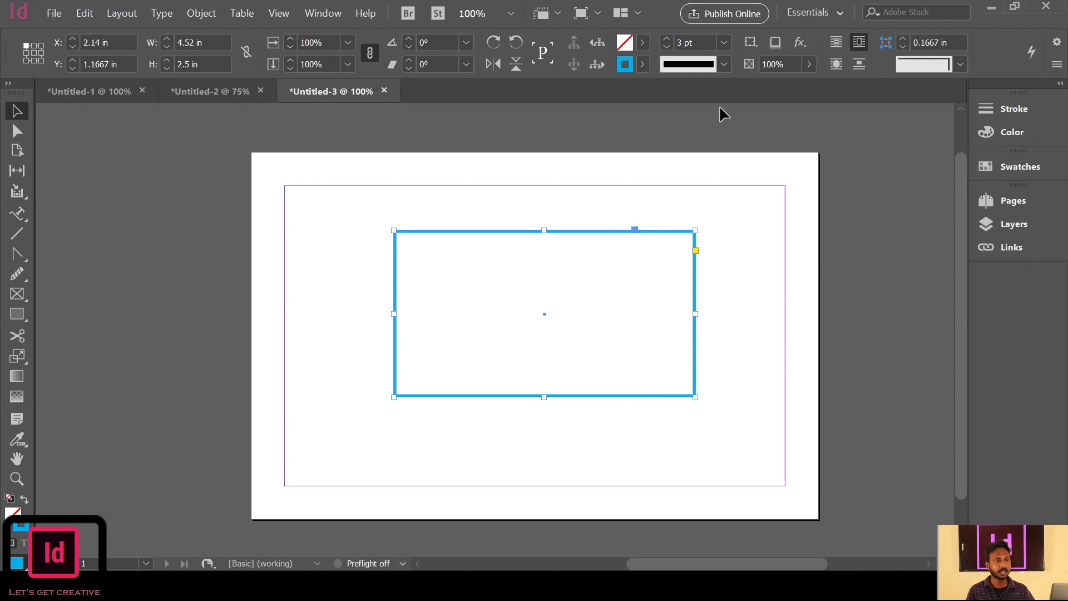
{"action": "left_click", "coordinate": [745, 227]}
{"action": "left_click_drag", "start_coordinate": [738, 217], "coordinate": [601, 329]}
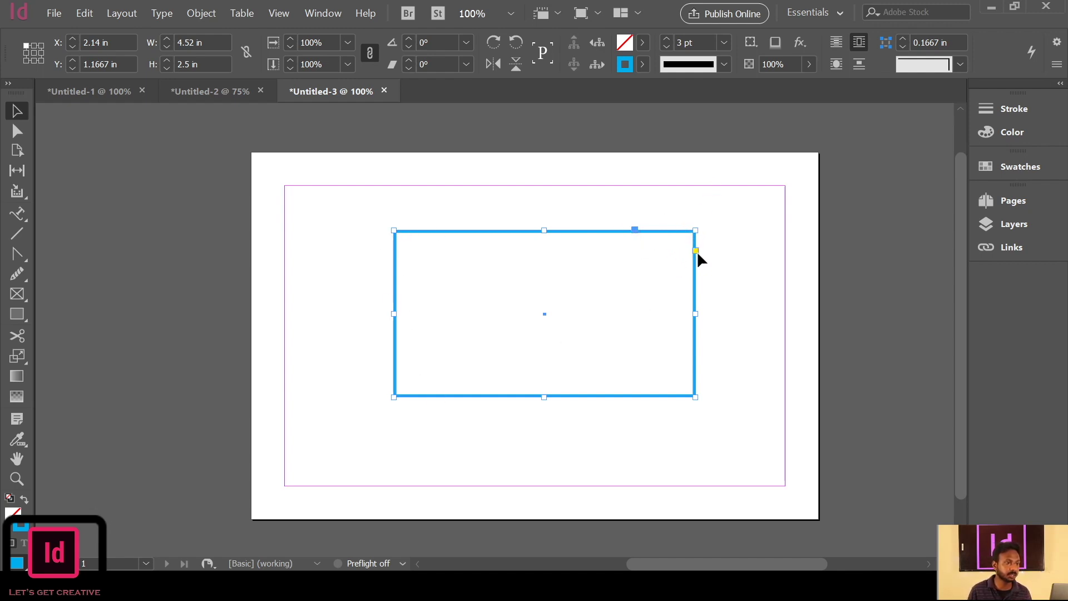
{"action": "left_click_drag", "start_coordinate": [696, 249], "coordinate": [695, 254]}
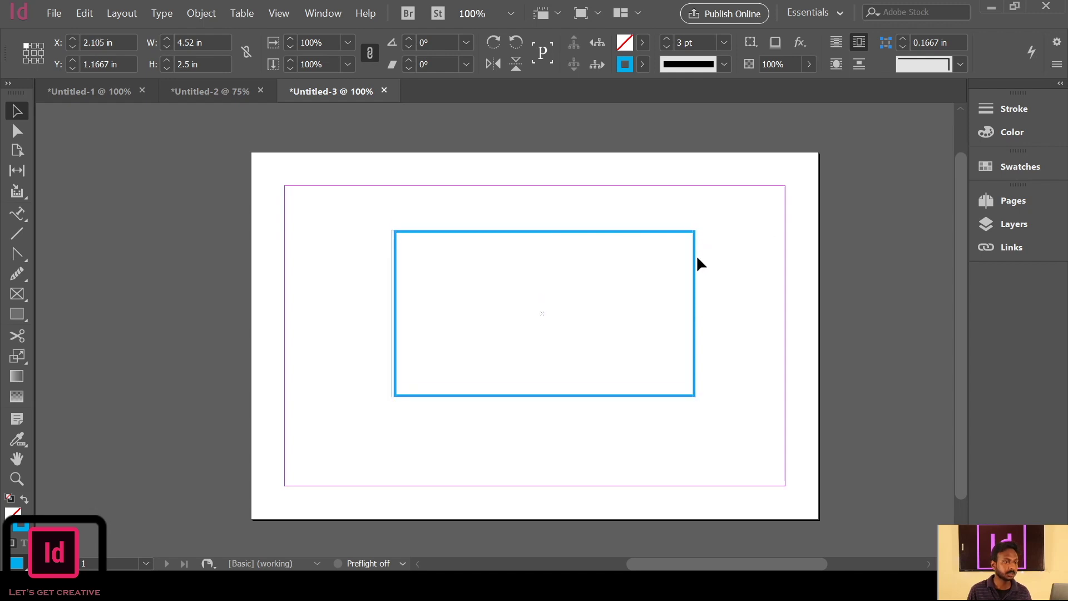
{"action": "left_click", "coordinate": [693, 251]}
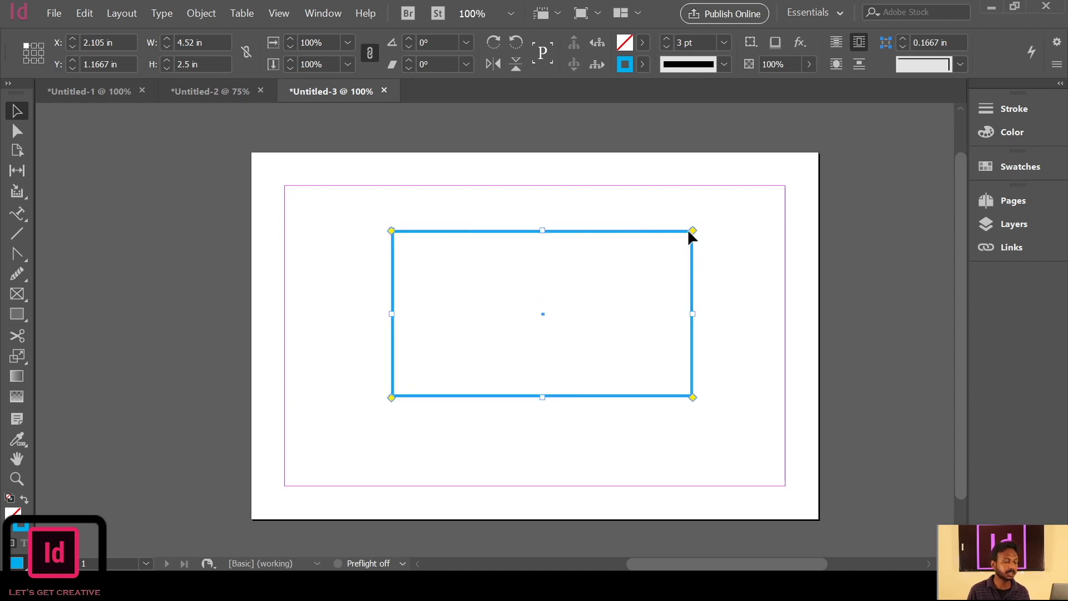
{"action": "left_click_drag", "start_coordinate": [694, 230], "coordinate": [660, 231]}
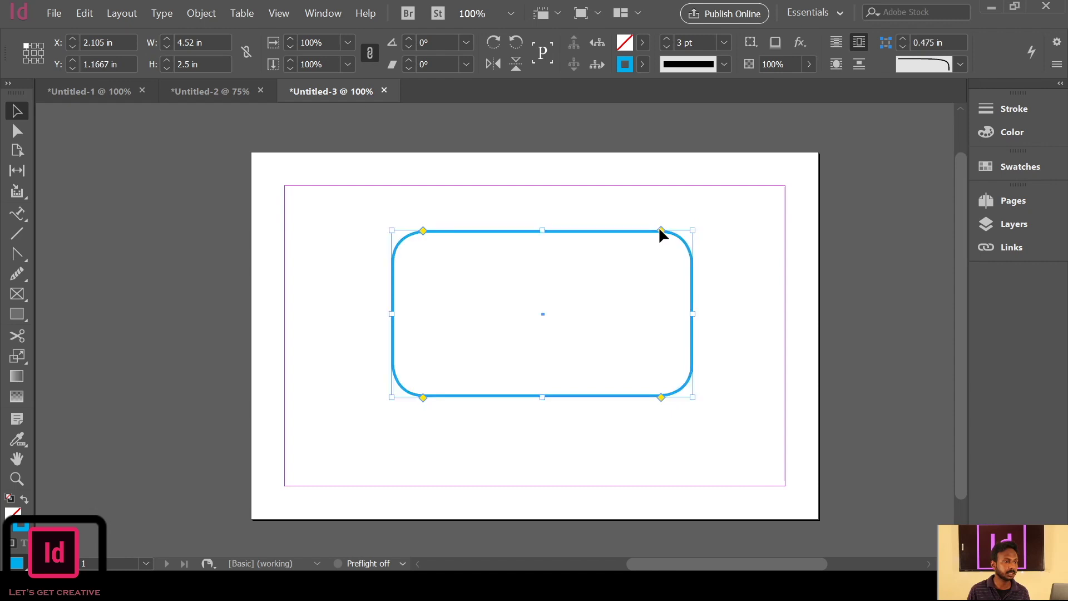
{"action": "left_click", "coordinate": [732, 217]}
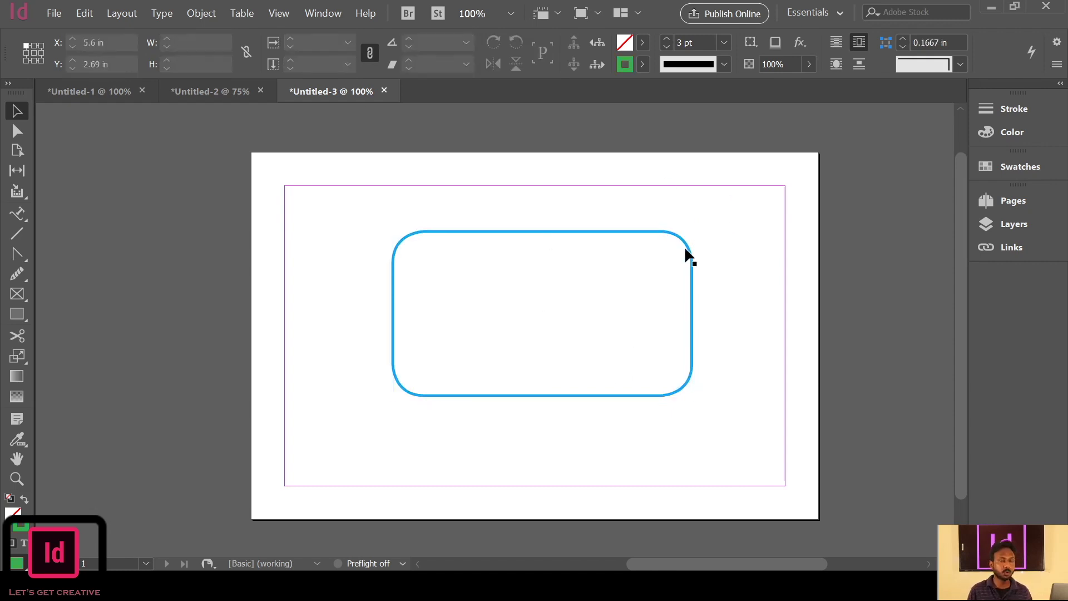
Shift the rounded rectangle slightly down on the page and reduce all its corner radii to 0 in.
{"action": "left_click", "coordinate": [649, 230]}
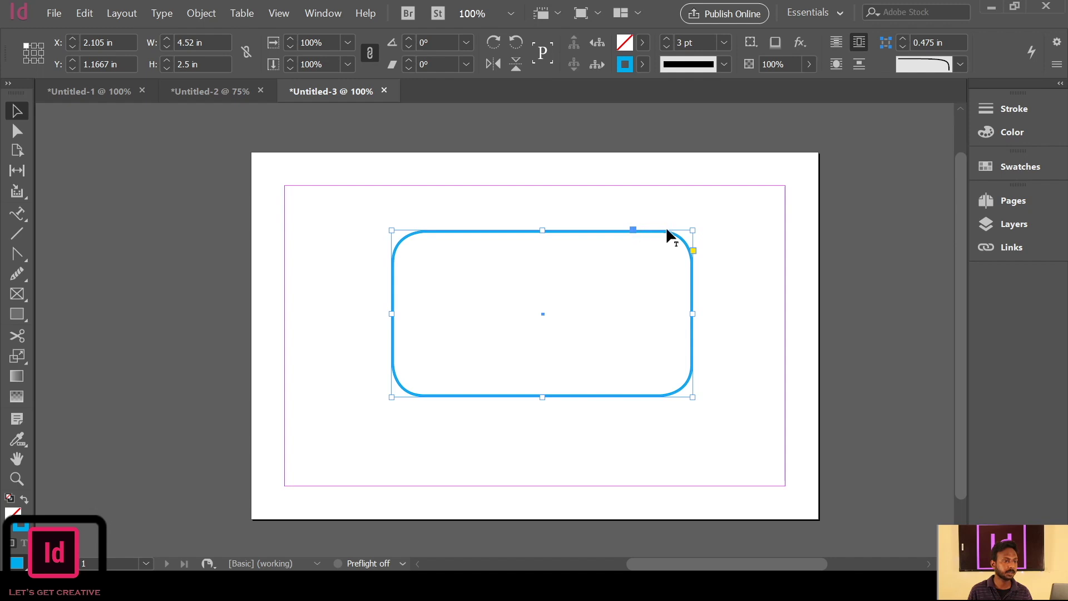
{"action": "left_click_drag", "start_coordinate": [693, 257], "coordinate": [684, 259]}
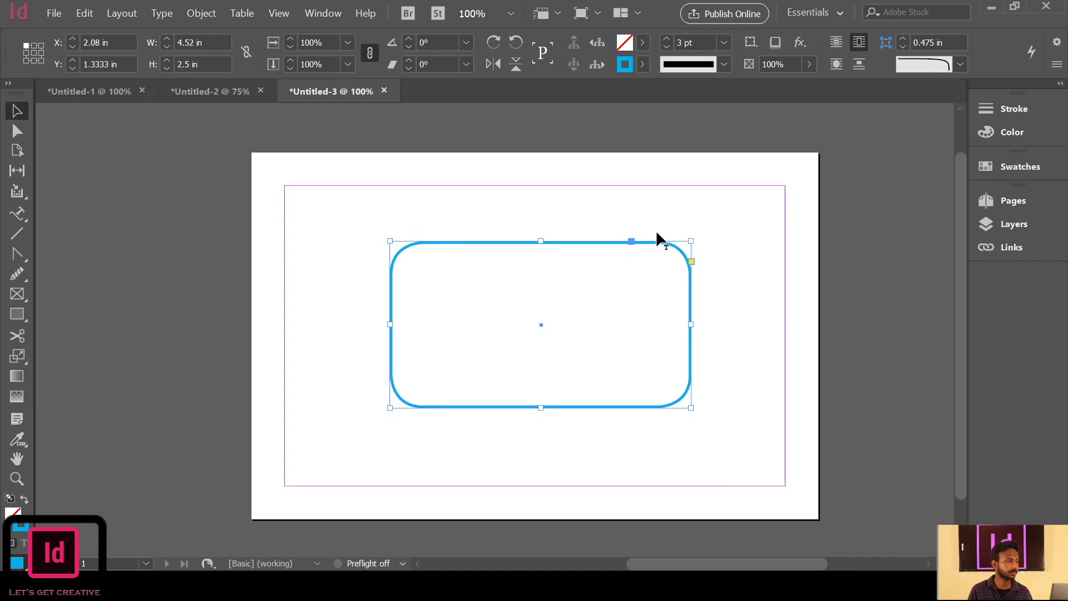
{"action": "scroll", "coordinate": [698, 348], "scroll_direction": "down", "scroll_amount": 2}
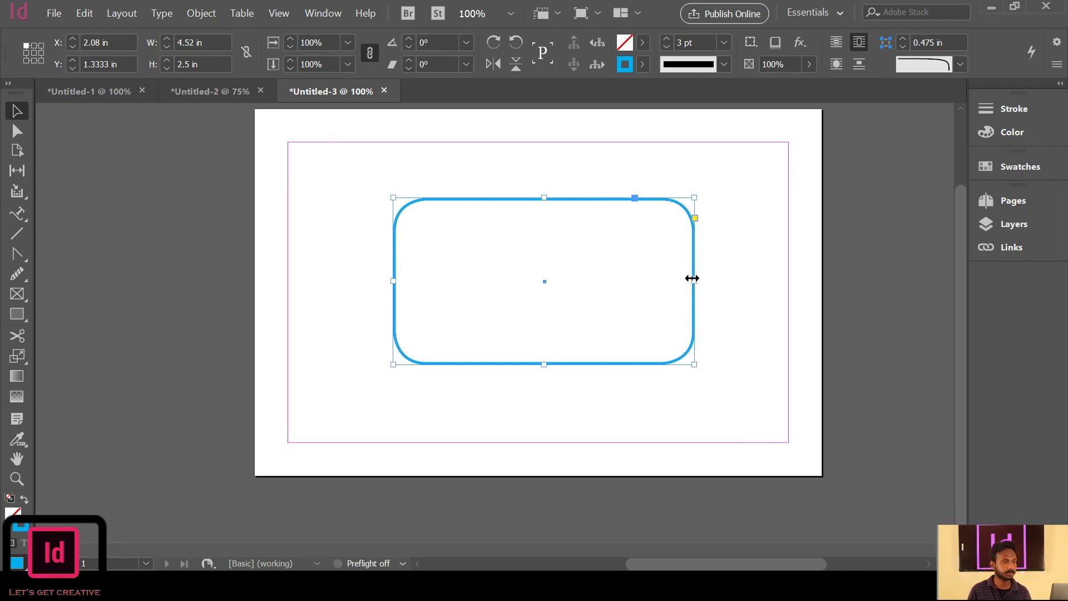
{"action": "left_click", "coordinate": [696, 217]}
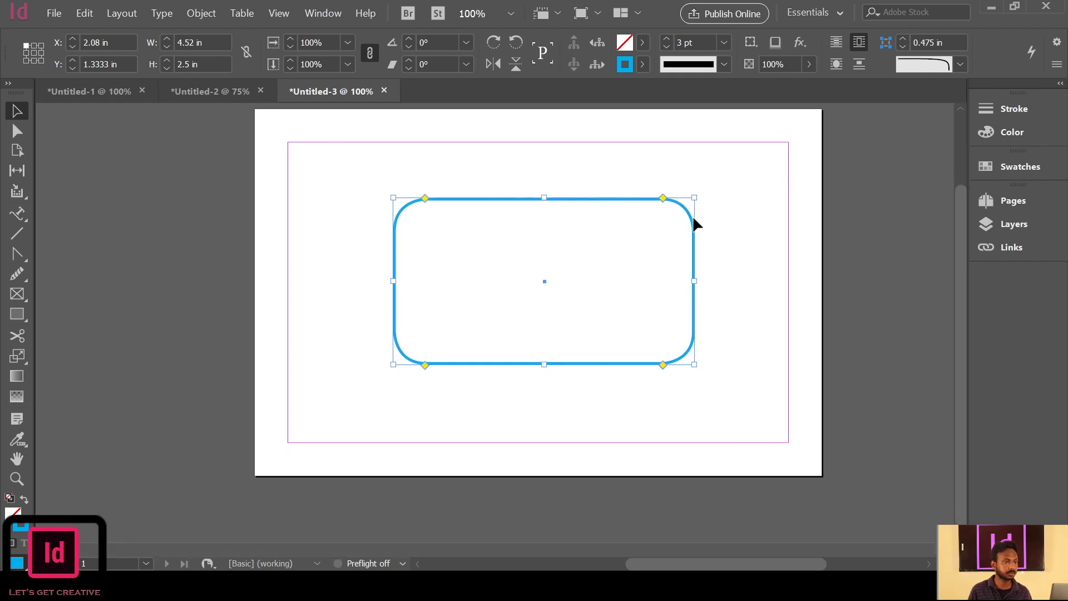
{"action": "left_click_drag", "start_coordinate": [665, 199], "coordinate": [768, 200]}
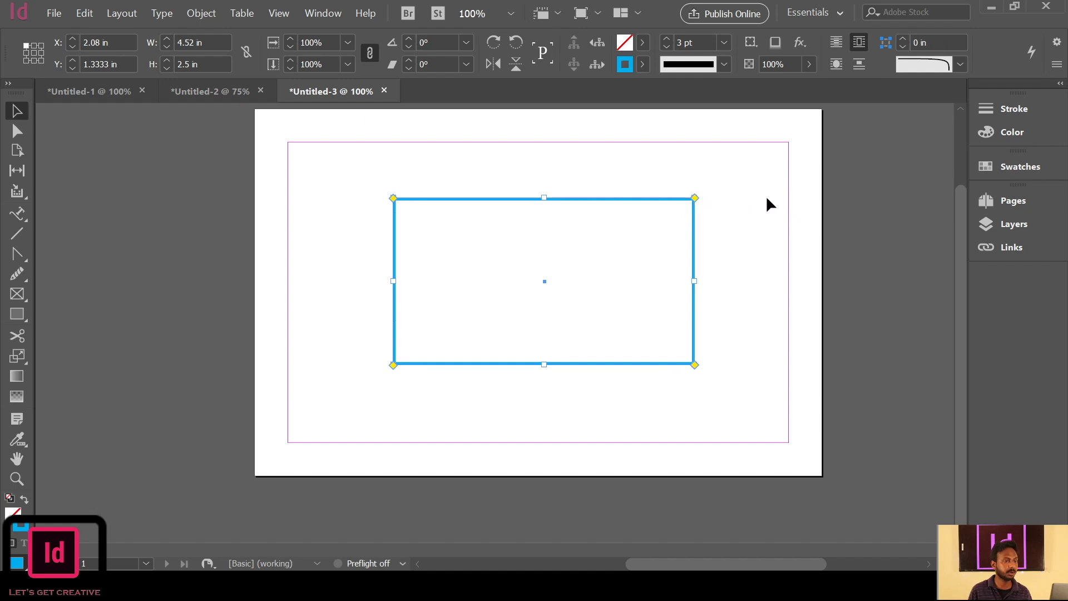
Round all four rectangle corners strongly to a radius of about 1.22 in.
{"action": "left_click_drag", "start_coordinate": [694, 202], "coordinate": [565, 216]}
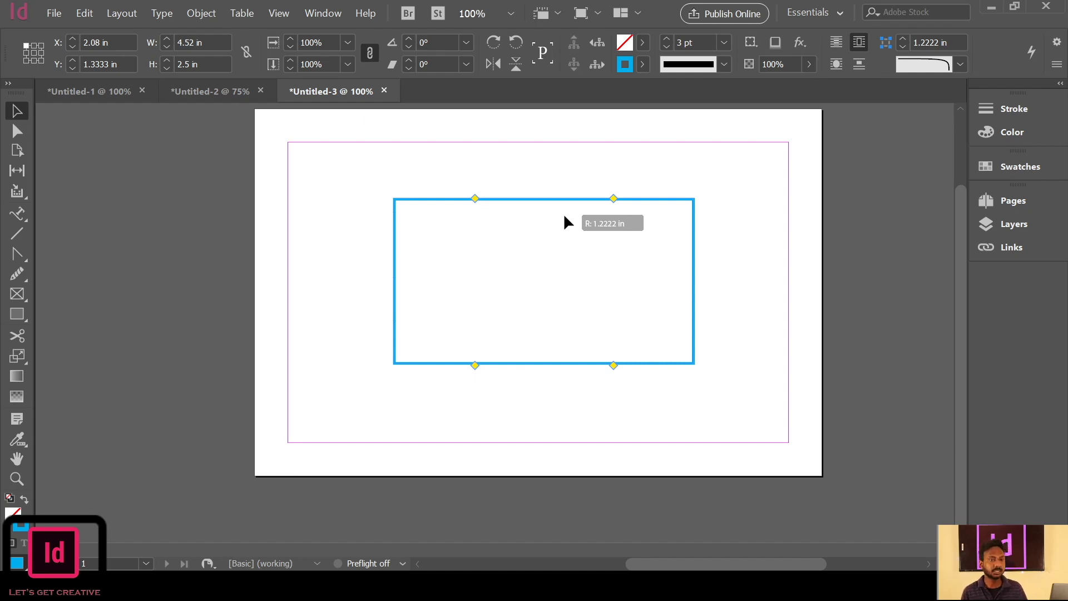
{"action": "left_click_drag", "start_coordinate": [565, 216], "coordinate": [566, 214]}
{"action": "left_click_drag", "start_coordinate": [773, 192], "coordinate": [529, 415]}
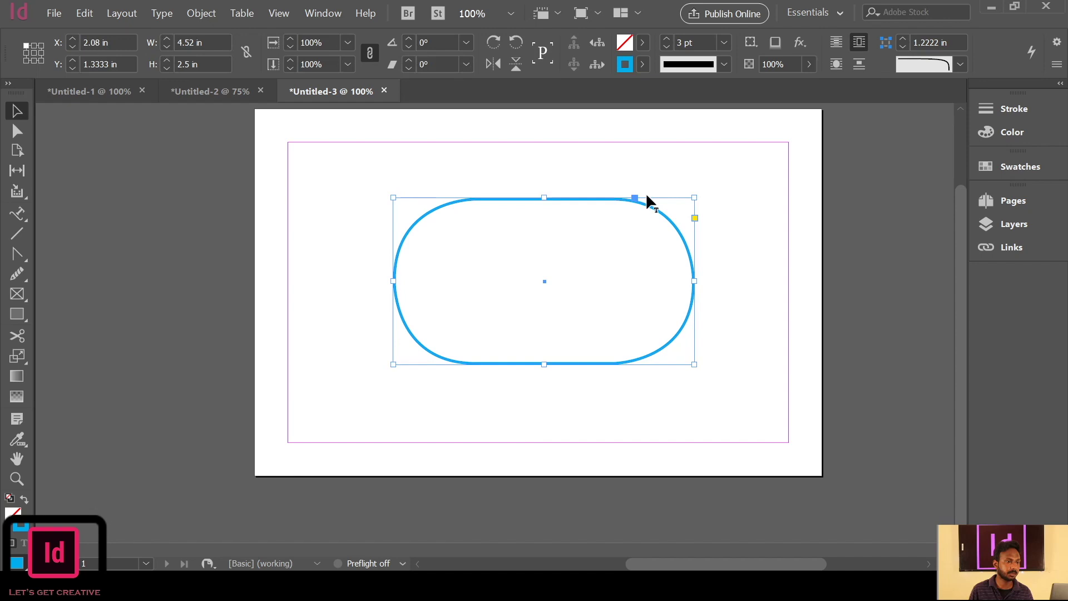
Shrink the radius of all four corners to about 0.04 in and reselect the rectangle.
{"action": "left_click", "coordinate": [695, 217]}
{"action": "left_click_drag", "start_coordinate": [614, 200], "coordinate": [762, 201]}
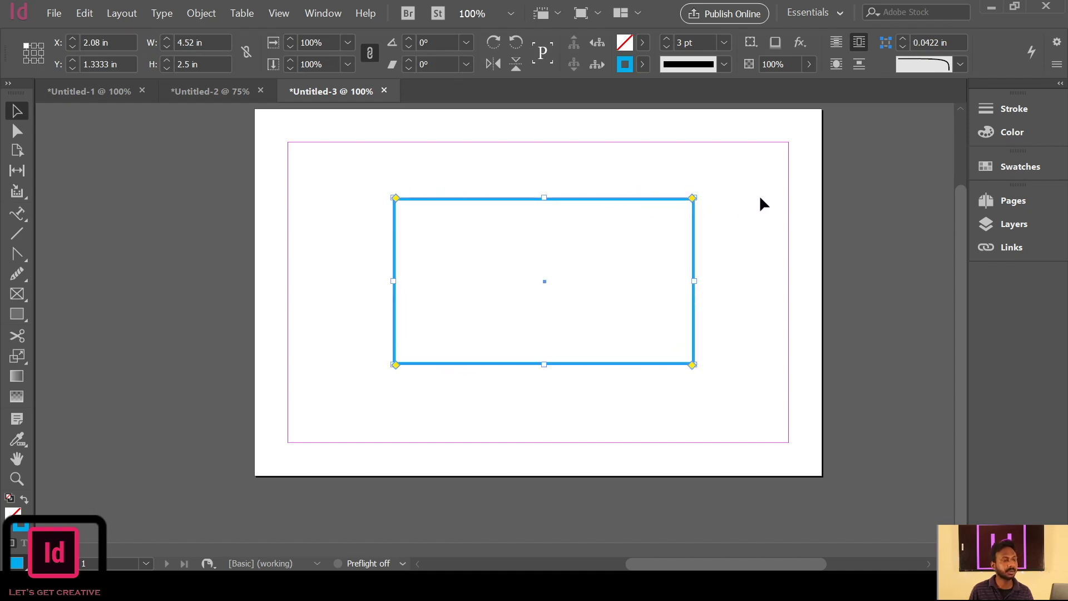
{"action": "left_click", "coordinate": [763, 203]}
{"action": "left_click", "coordinate": [694, 205]}
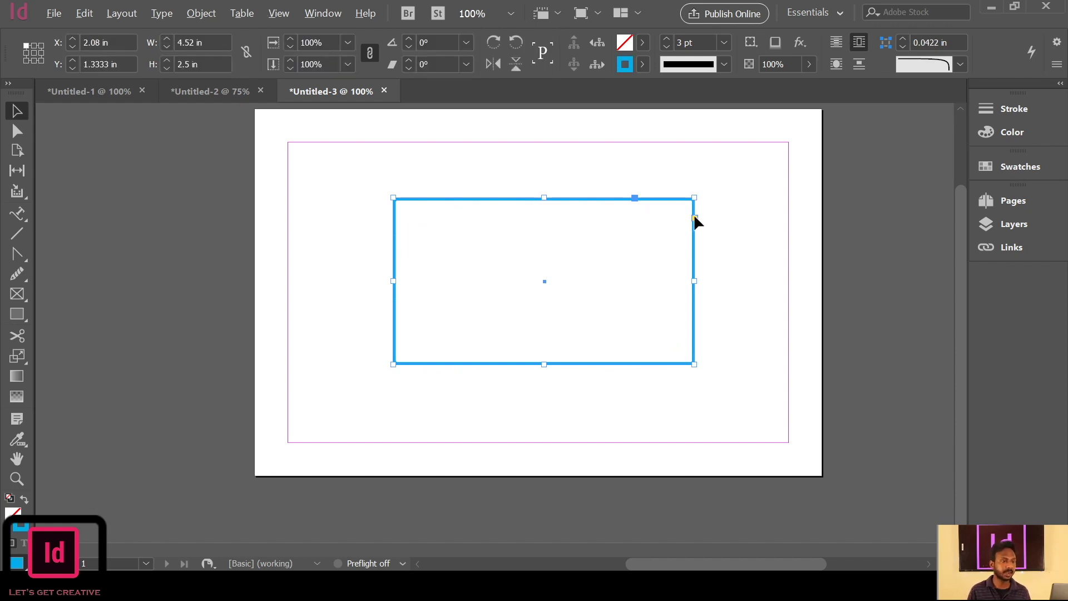
Set the corner size to about 0.32 in and cycle all four corners through the available corner shapes, ending with no corner effect.
{"action": "left_click", "coordinate": [694, 218]}
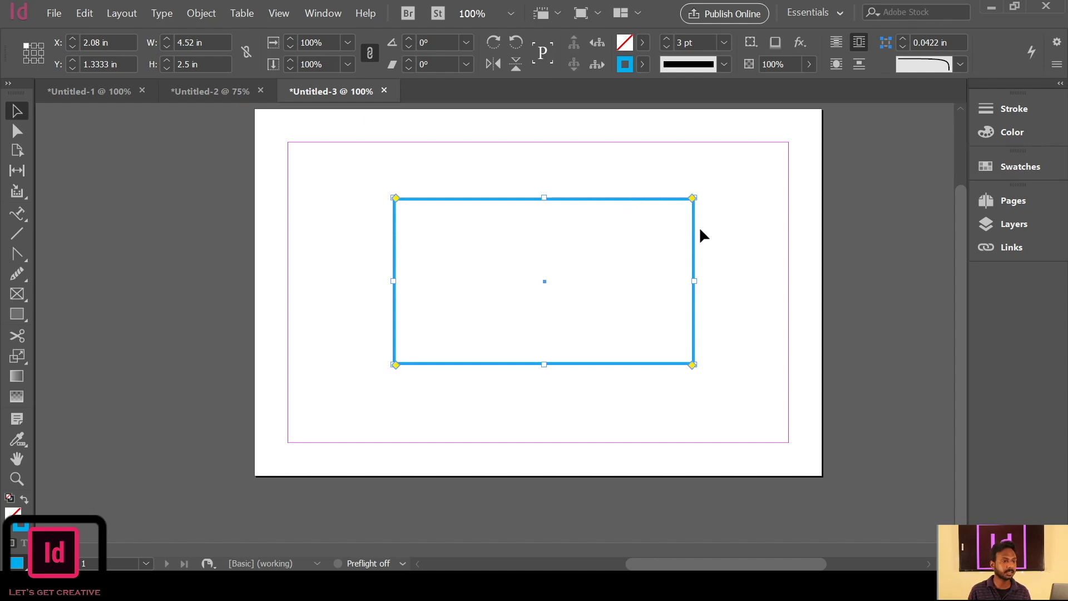
{"action": "left_click", "coordinate": [693, 199], "text": "alt"}
{"action": "mouse_move", "coordinate": [692, 198]}
{"action": "left_mouse_down"}
{"action": "mouse_move", "coordinate": [666, 205]}
{"action": "mouse_move", "coordinate": [674, 199]}
{"action": "left_mouse_up"}
{"action": "left_click", "coordinate": [669, 198], "text": "alt"}
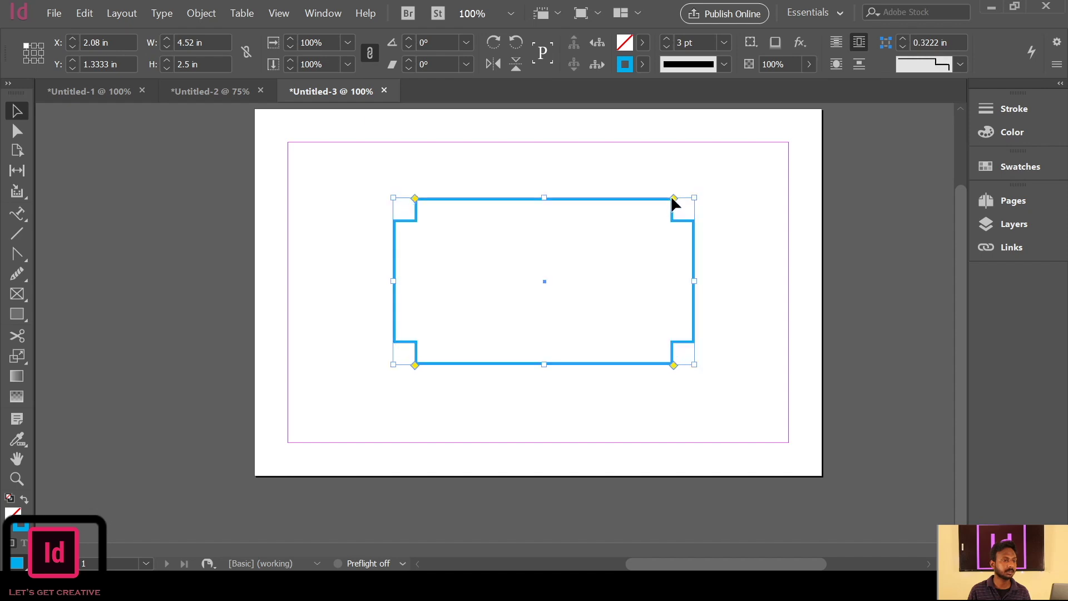
{"action": "left_click", "coordinate": [673, 196], "text": "alt"}
{"action": "left_click", "coordinate": [674, 198], "text": "alt"}
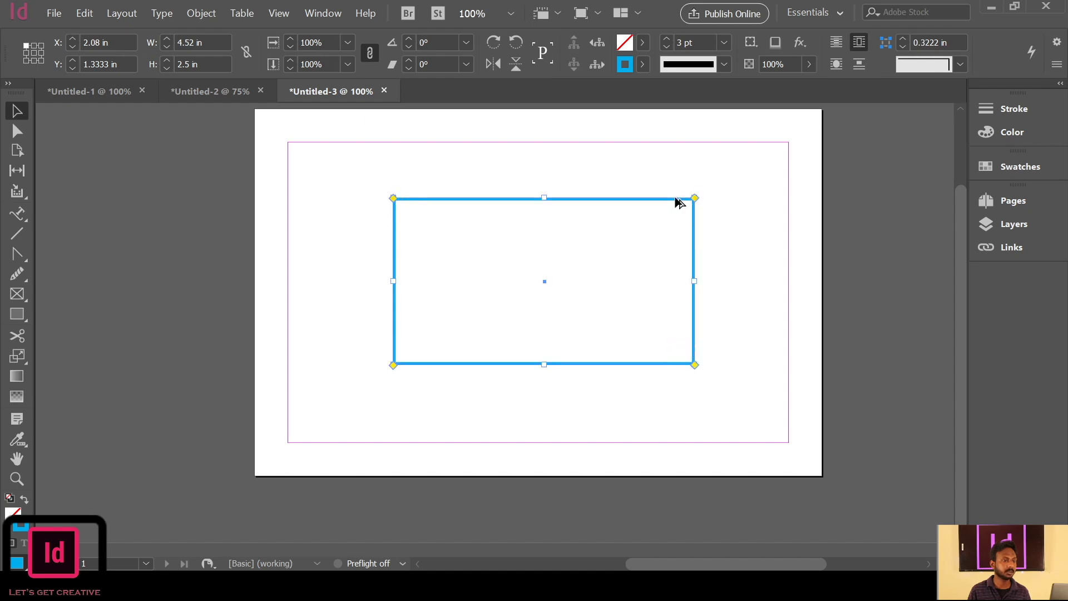
{"action": "left_click", "coordinate": [694, 198], "text": "alt"}
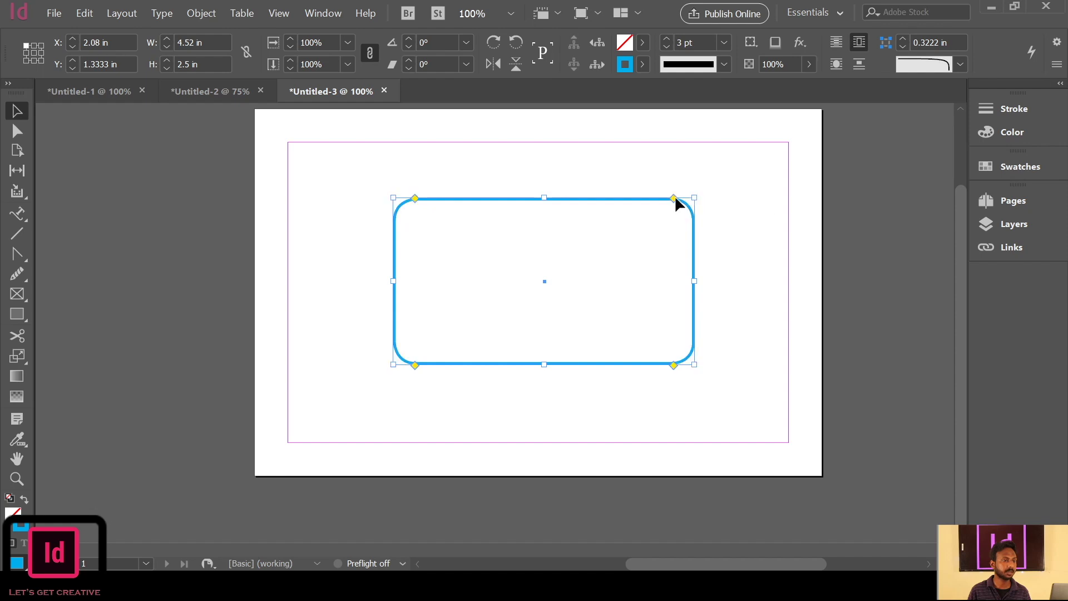
{"action": "left_click", "coordinate": [675, 198], "text": "alt"}
{"action": "left_click", "coordinate": [675, 195], "text": "alt"}
{"action": "left_click", "coordinate": [674, 196], "text": "alt"}
{"action": "left_click", "coordinate": [675, 198], "text": "alt"}
{"action": "left_click", "coordinate": [675, 198], "text": "alt"}
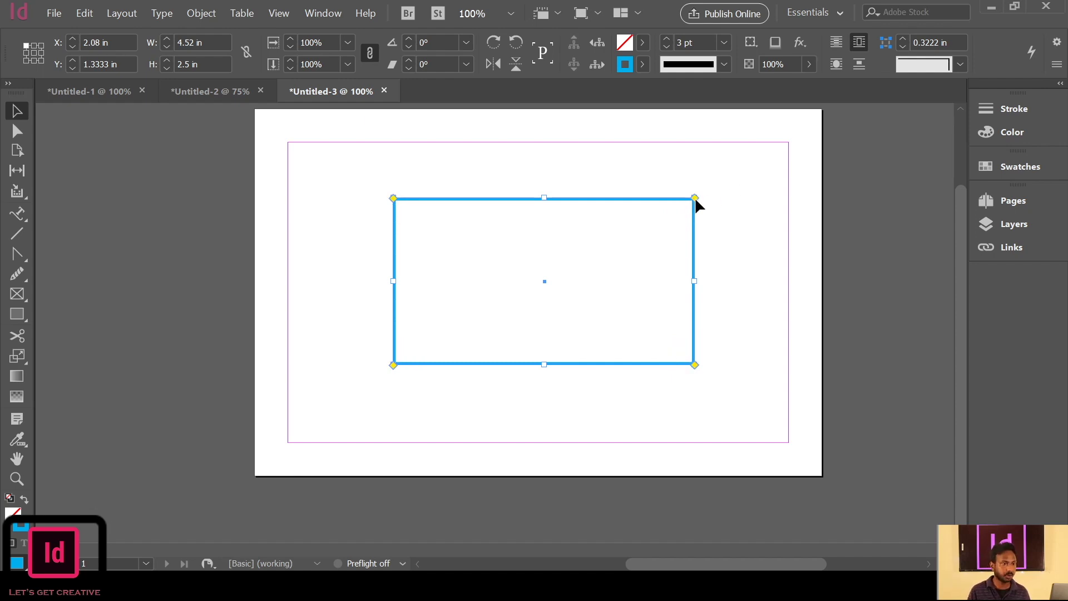
Round only the upper-right corner of the rectangle, keeping the other three square.
{"action": "left_click_drag", "start_coordinate": [695, 198], "coordinate": [630, 272]}
{"action": "left_click", "coordinate": [735, 188]}
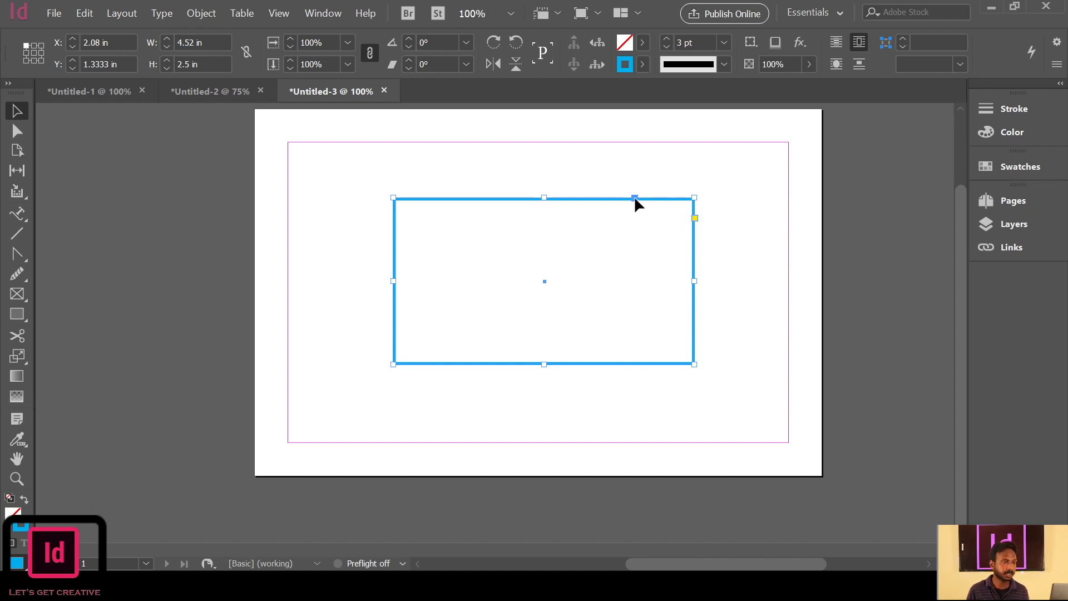
{"action": "left_click", "coordinate": [695, 218]}
{"action": "left_click_drag", "start_coordinate": [695, 198], "coordinate": [651, 199]}
{"action": "left_click_drag", "start_coordinate": [734, 191], "coordinate": [597, 284]}
{"action": "left_click_drag", "start_coordinate": [740, 192], "coordinate": [603, 292]}
{"action": "left_click_drag", "start_coordinate": [757, 193], "coordinate": [603, 282]}
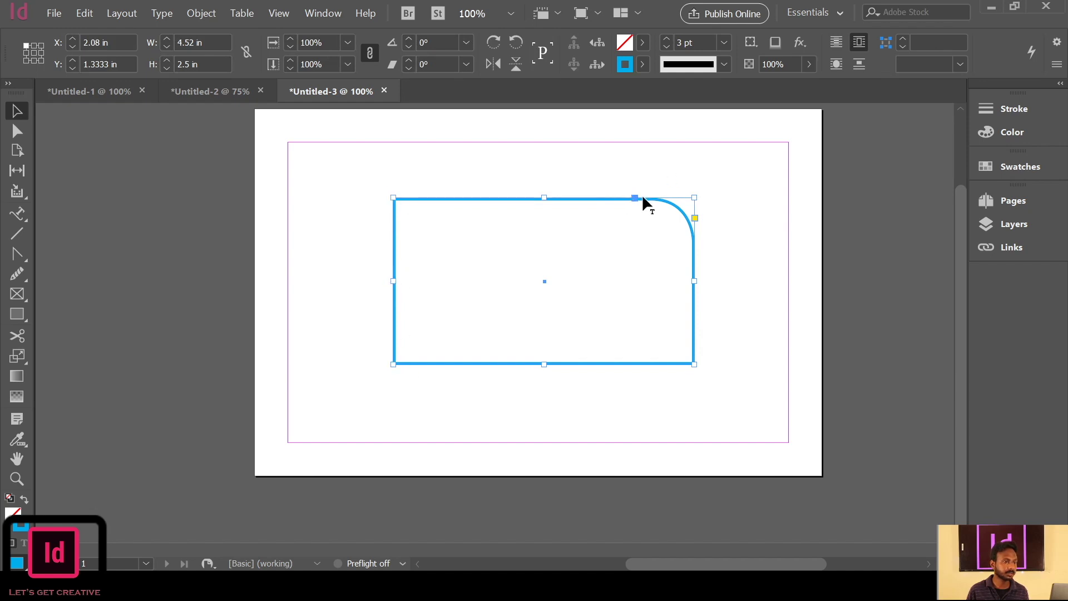
Round the rectangle's lower-left corner individually, with a larger radius than the upper-right one.
{"action": "left_click", "coordinate": [695, 217]}
{"action": "left_click_drag", "start_coordinate": [393, 366], "coordinate": [458, 369]}
{"action": "left_click", "coordinate": [751, 263]}
{"action": "left_click_drag", "start_coordinate": [746, 194], "coordinate": [383, 383]}
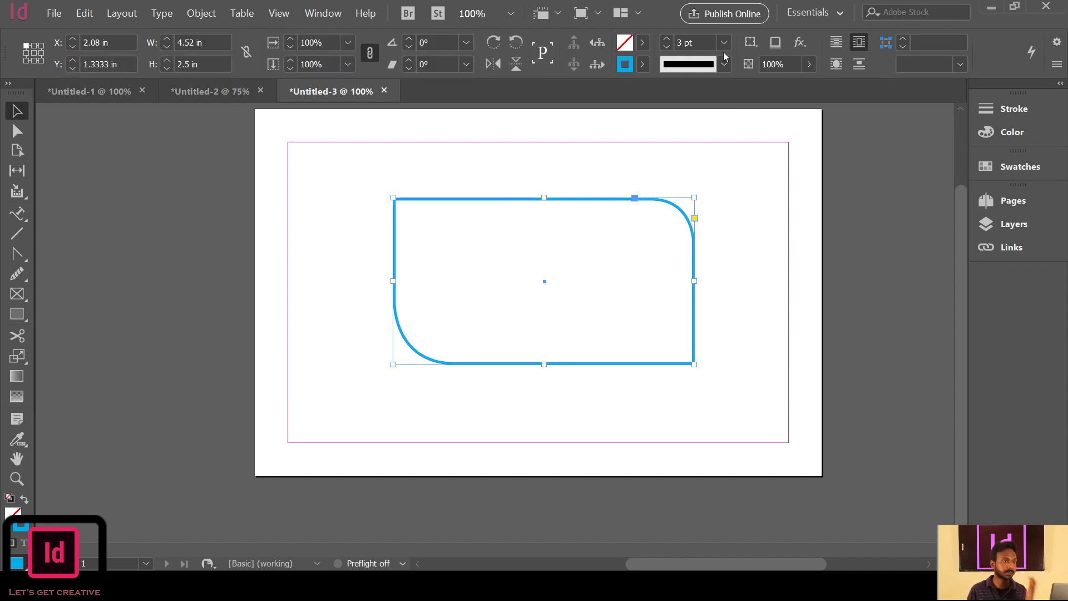
Fill the shape with the two rounded corners with yellow.
{"action": "left_click", "coordinate": [643, 42]}
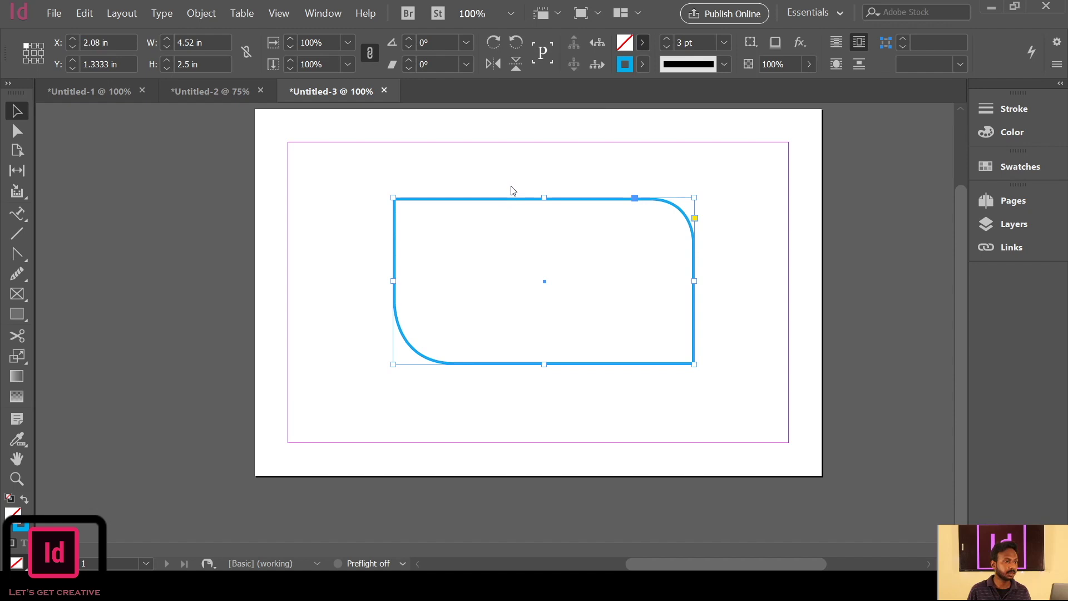
{"action": "left_click_drag", "start_coordinate": [510, 188], "coordinate": [567, 311]}
{"action": "left_click", "coordinate": [625, 369]}
Select the yellow shape with the blue outline and delete it from the page.
{"action": "left_click_drag", "start_coordinate": [741, 192], "coordinate": [383, 385]}
{"action": "left_click_drag", "start_coordinate": [735, 201], "coordinate": [364, 413]}
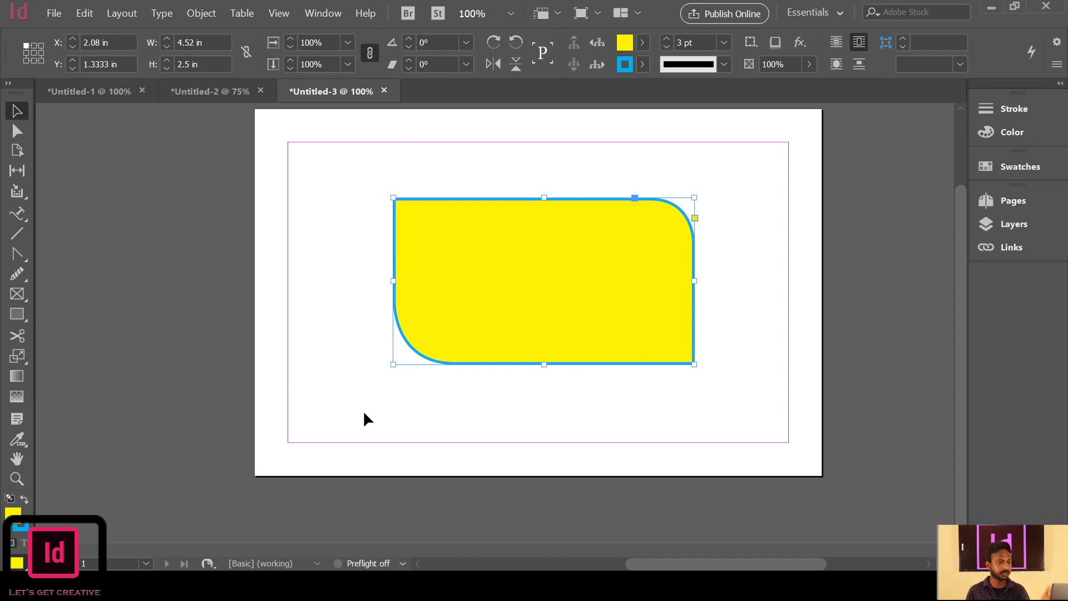
{"action": "left_click_drag", "start_coordinate": [760, 188], "coordinate": [373, 394]}
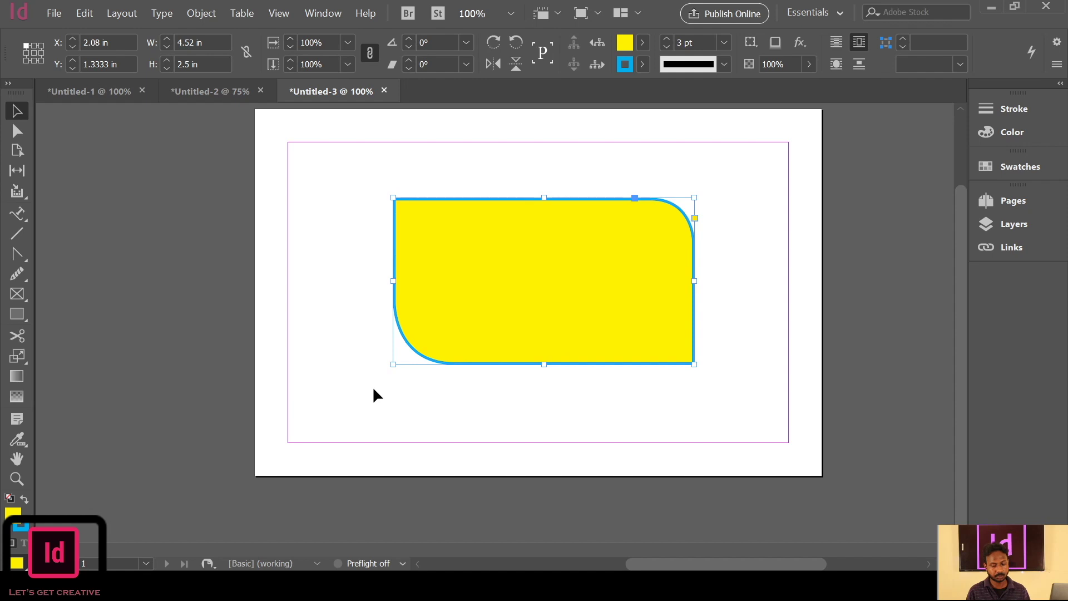
{"action": "key", "text": "Delete"}
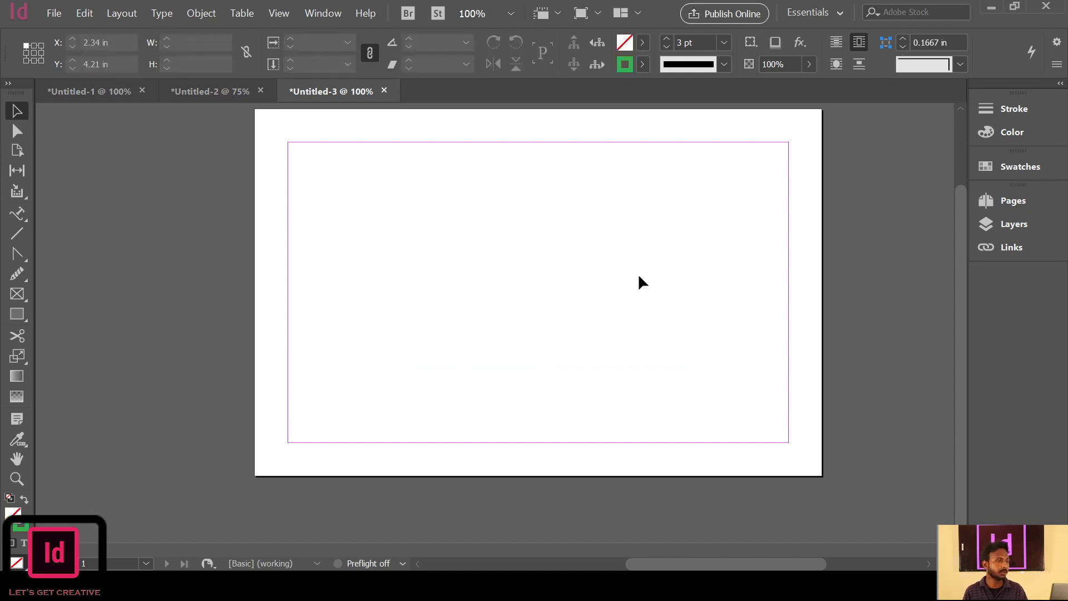
Draw a circle about 2.54 in in diameter near the page's center with the Ellipse tool.
{"action": "left_click", "coordinate": [23, 315]}
{"action": "key", "text": "l"}
{"action": "left_click_drag", "start_coordinate": [520, 276], "coordinate": [617, 361]}
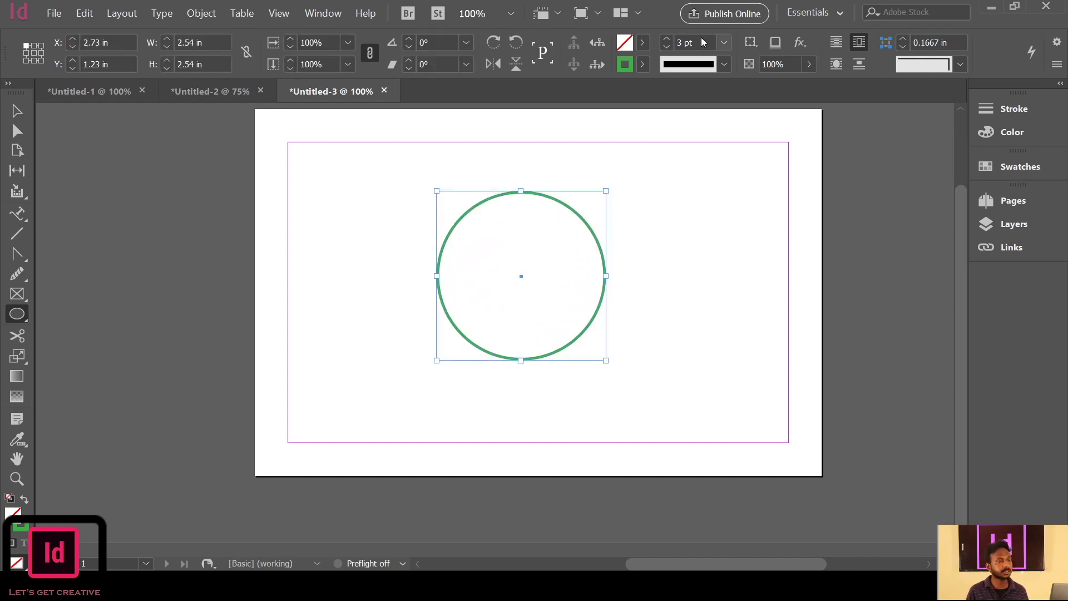
Give the circle a yellow stroke and a light blue fill.
{"action": "left_click", "coordinate": [502, 227]}
{"action": "left_click", "coordinate": [643, 43]}
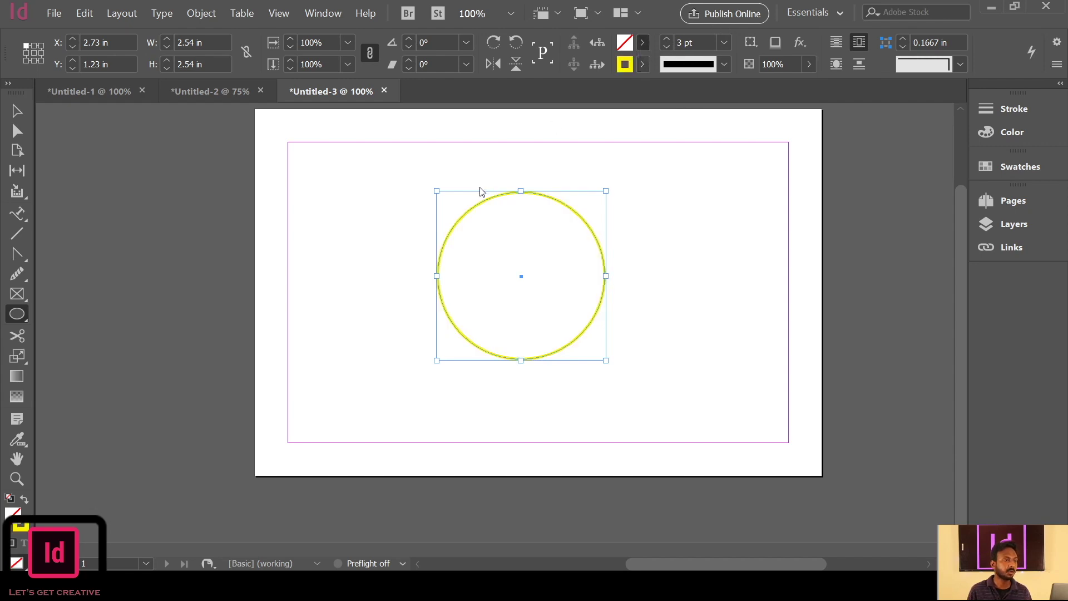
{"action": "left_click", "coordinate": [497, 170]}
{"action": "left_click", "coordinate": [696, 273]}
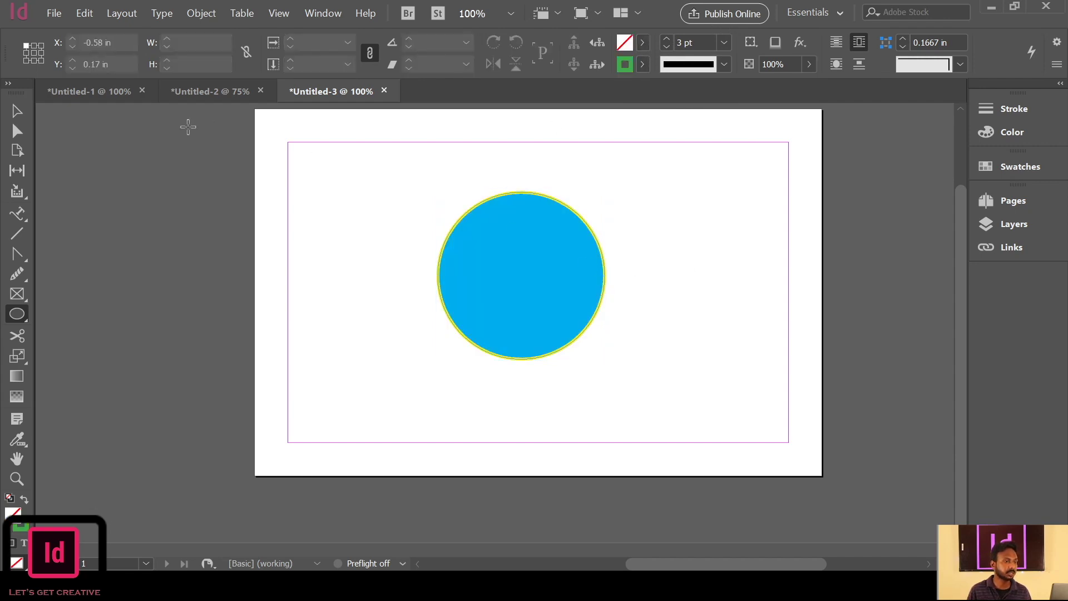
Duplicate the blue circle and place the two circles side by side in the upper part of the page.
{"action": "left_click", "coordinate": [16, 111]}
{"action": "left_click_drag", "start_coordinate": [535, 255], "coordinate": [599, 248]}
{"action": "left_click", "coordinate": [552, 249]}
{"action": "left_click", "coordinate": [422, 234]}
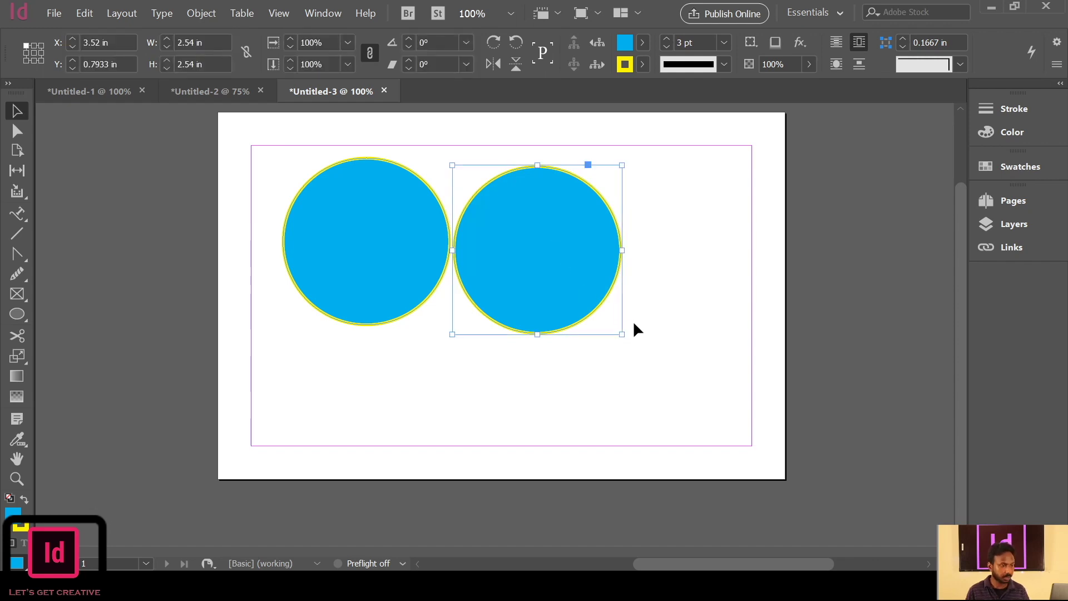
Scale the right-hand circle down to about 2.12 in in diameter and fill it with yellow.
{"action": "left_click_drag", "start_coordinate": [622, 333], "coordinate": [594, 308]}
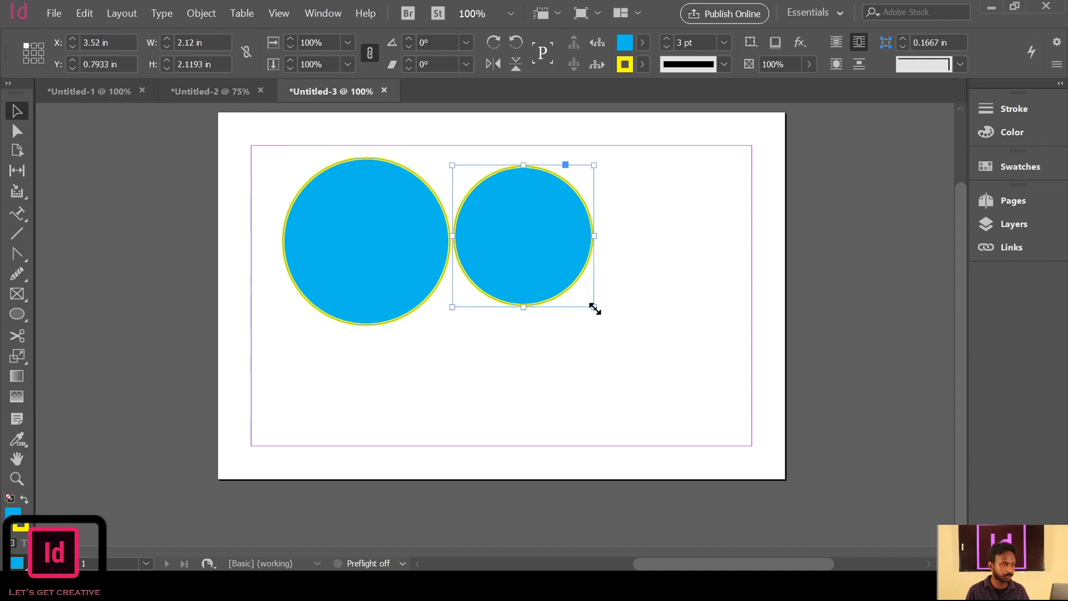
{"action": "left_click", "coordinate": [657, 289]}
{"action": "left_click", "coordinate": [522, 215]}
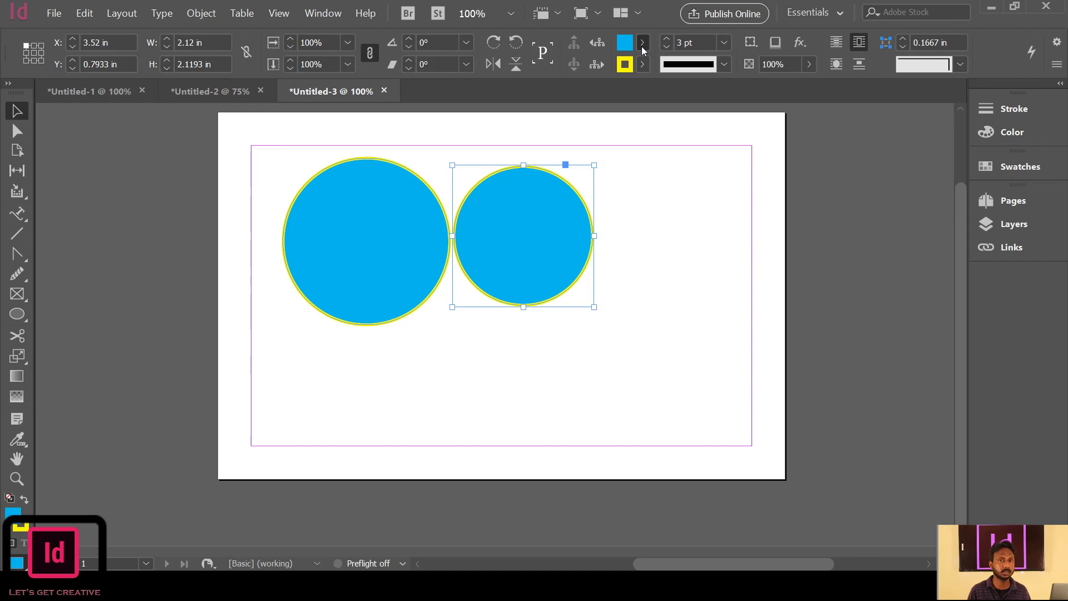
{"action": "left_click", "coordinate": [523, 209]}
{"action": "left_click", "coordinate": [682, 295]}
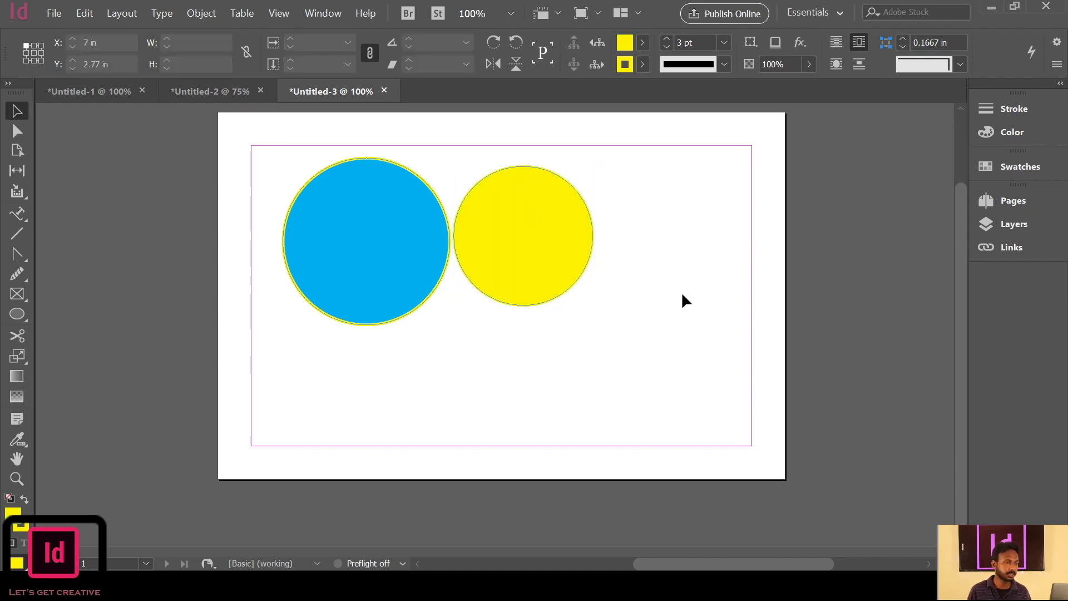
Give the yellow circle a light blue stroke.
{"action": "left_click", "coordinate": [584, 257]}
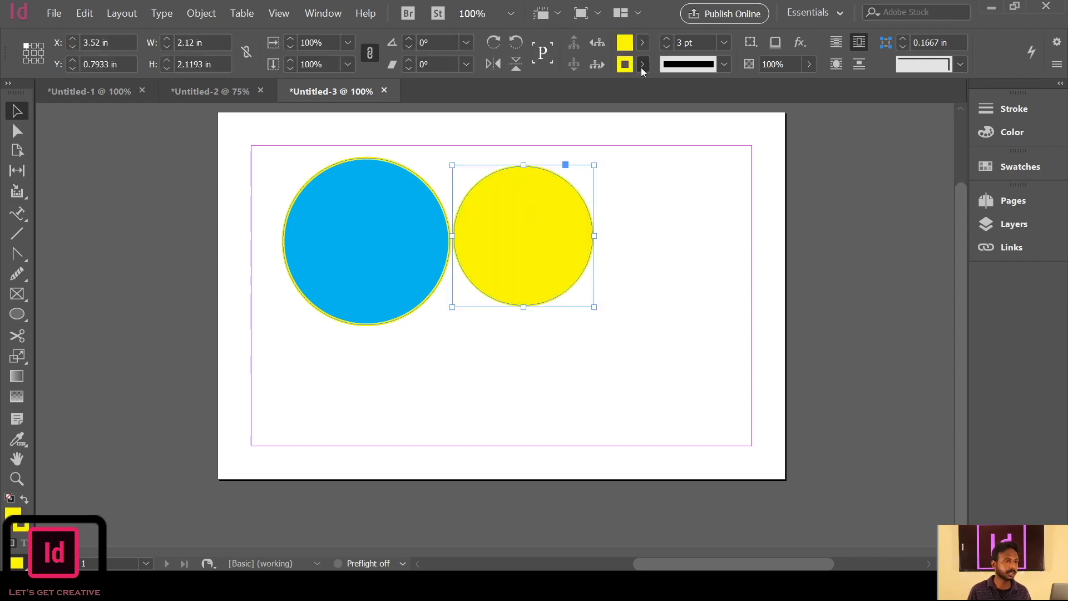
{"action": "left_click", "coordinate": [499, 189]}
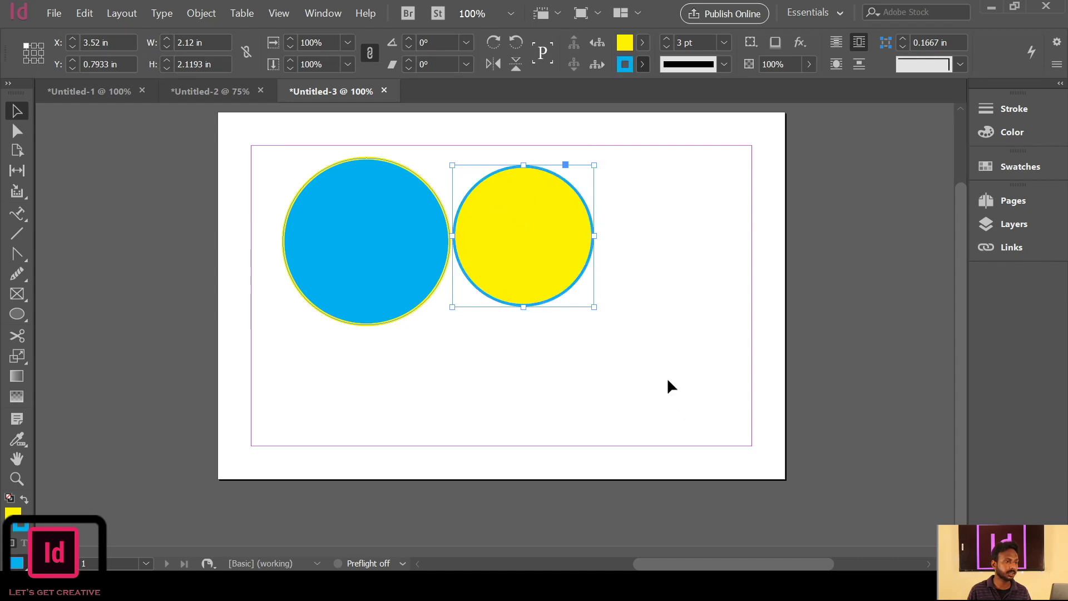
{"action": "left_click", "coordinate": [657, 367]}
Duplicate the yellow circle below the other two and scale the copy down to about 1.33 in in diameter.
{"action": "left_click", "coordinate": [564, 253]}
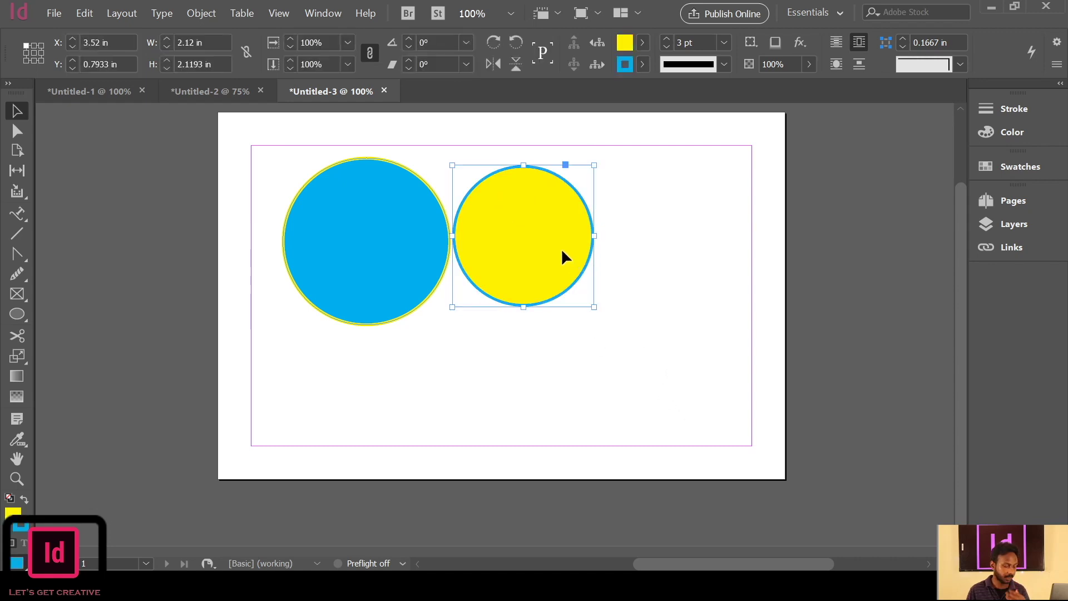
{"action": "left_click_drag", "start_coordinate": [566, 255], "coordinate": [520, 394]}
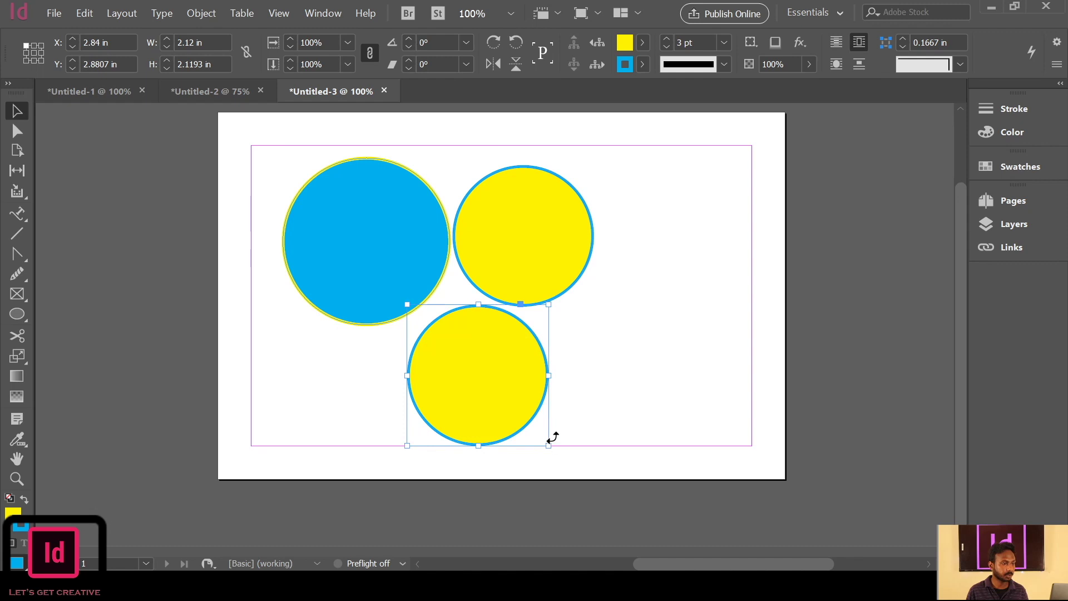
{"action": "mouse_move", "coordinate": [551, 302]}
{"action": "left_mouse_down"}
{"action": "mouse_move", "coordinate": [507, 346]}
{"action": "mouse_move", "coordinate": [478, 342]}
{"action": "mouse_move", "coordinate": [484, 327]}
{"action": "left_mouse_up"}
{"action": "mouse_move", "coordinate": [516, 400]}
{"action": "left_mouse_down"}
{"action": "mouse_move", "coordinate": [499, 384]}
{"action": "mouse_move", "coordinate": [505, 390]}
{"action": "left_mouse_up"}
{"action": "left_click_drag", "start_coordinate": [480, 348], "coordinate": [488, 356]}
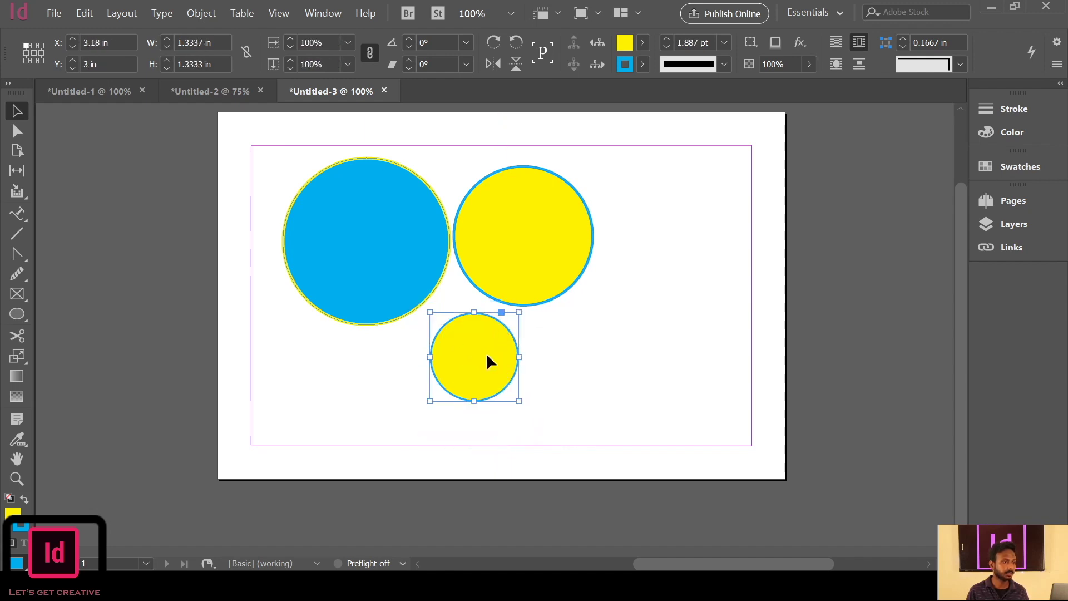
Fill the small lower circle with green and remove its stroke.
{"action": "left_click", "coordinate": [643, 42]}
{"action": "left_click", "coordinate": [516, 218]}
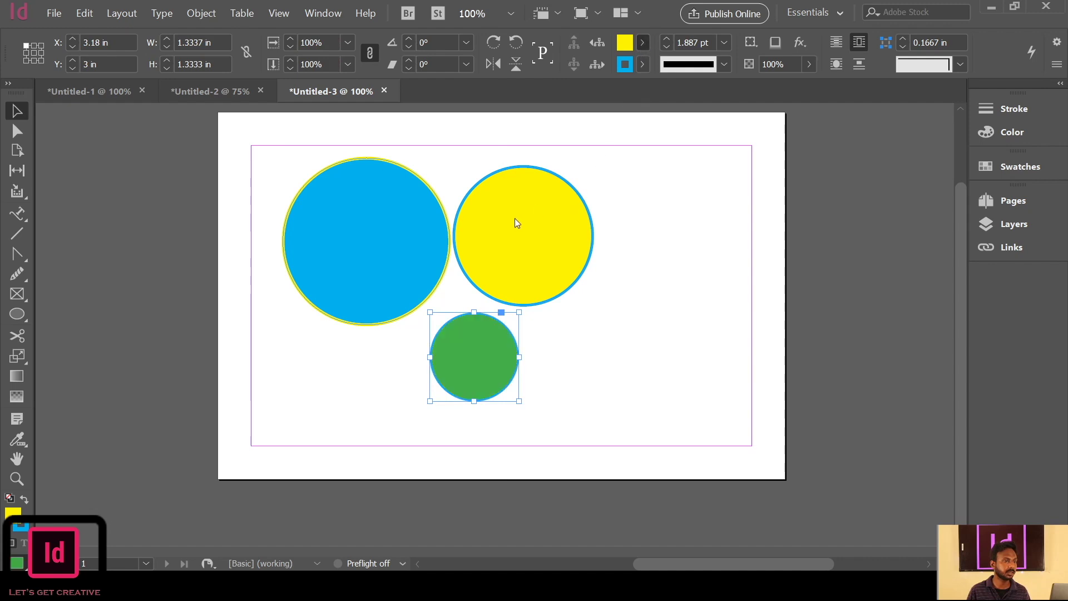
{"action": "left_click", "coordinate": [616, 349]}
{"action": "left_click_drag", "start_coordinate": [541, 344], "coordinate": [503, 363]}
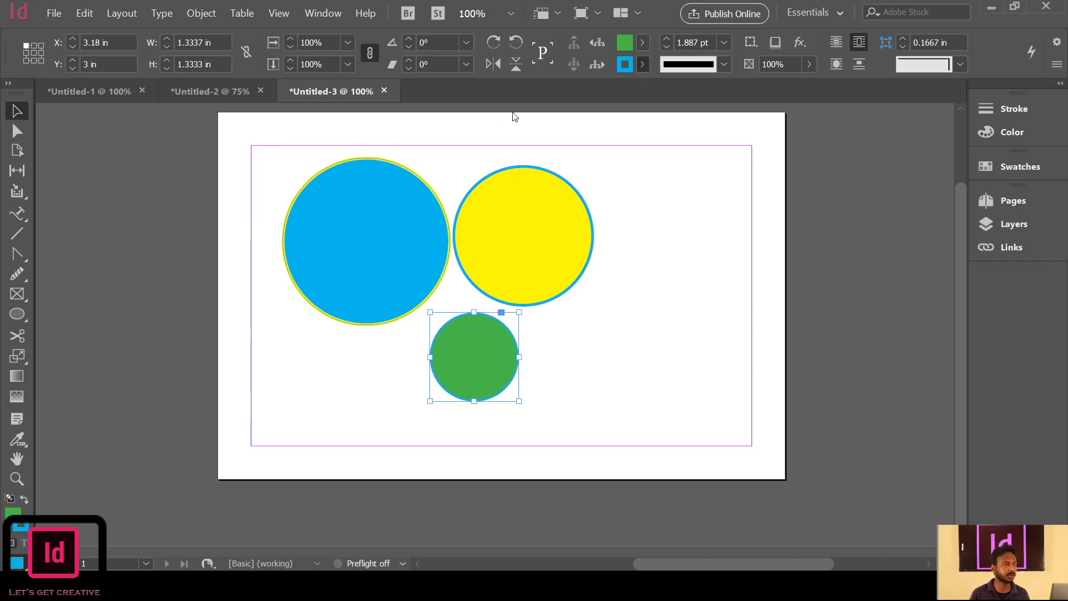
{"action": "key", "text": "slash"}
{"action": "left_click_drag", "start_coordinate": [596, 334], "coordinate": [478, 401]}
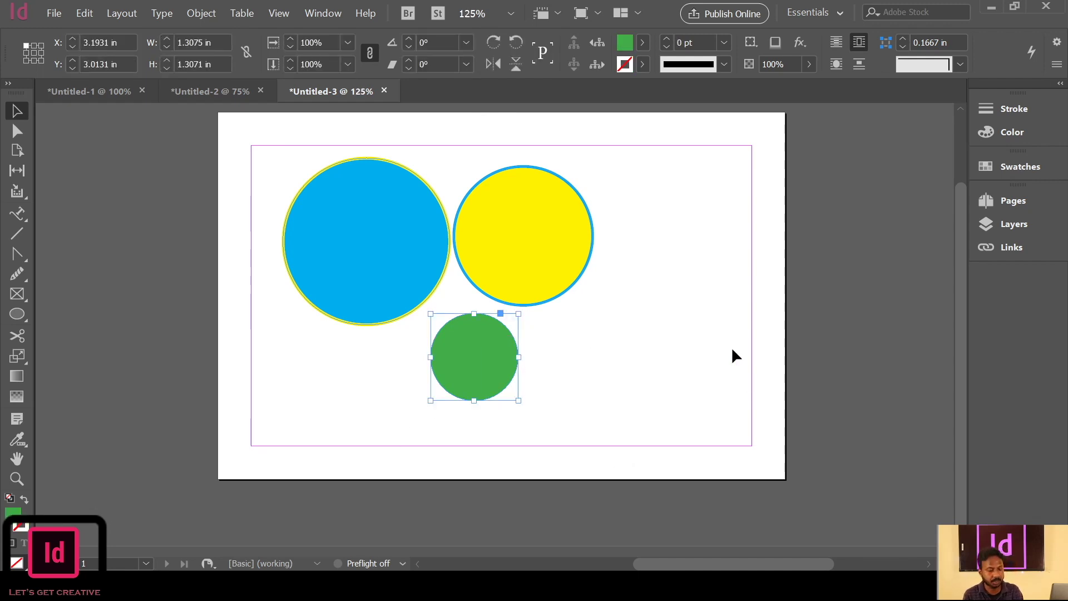
Examine the edge of the green circle at 300% magnification, then return to the 100% view.
{"action": "key", "text": "ctrl+equal"}
{"action": "key", "text": "ctrl+equal"}
{"action": "left_click_drag", "start_coordinate": [712, 320], "coordinate": [743, 393]}
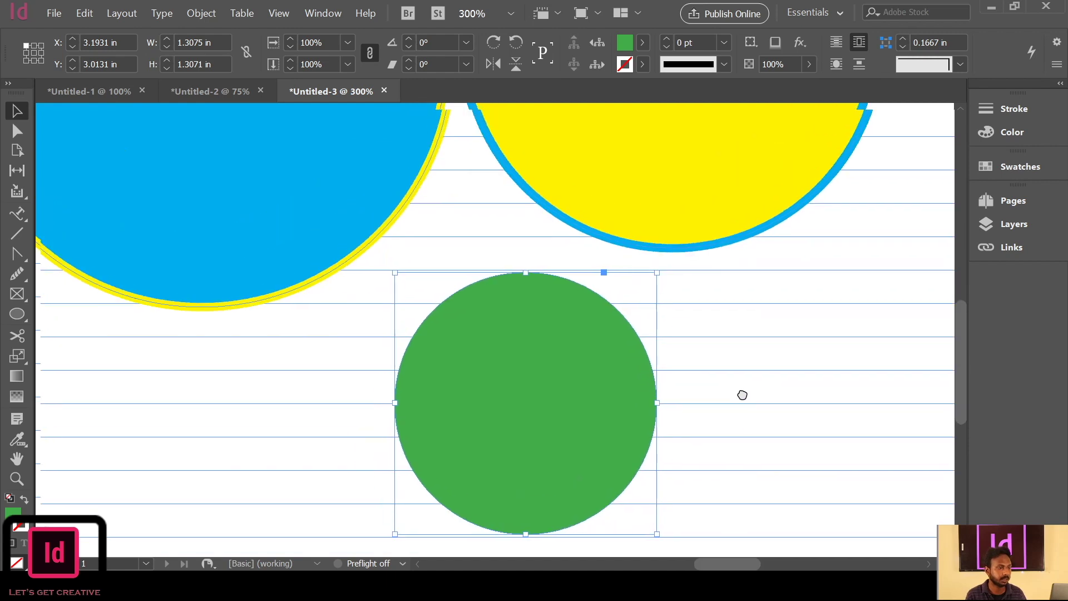
{"action": "left_click", "coordinate": [742, 391]}
{"action": "left_click_drag", "start_coordinate": [759, 306], "coordinate": [559, 511]}
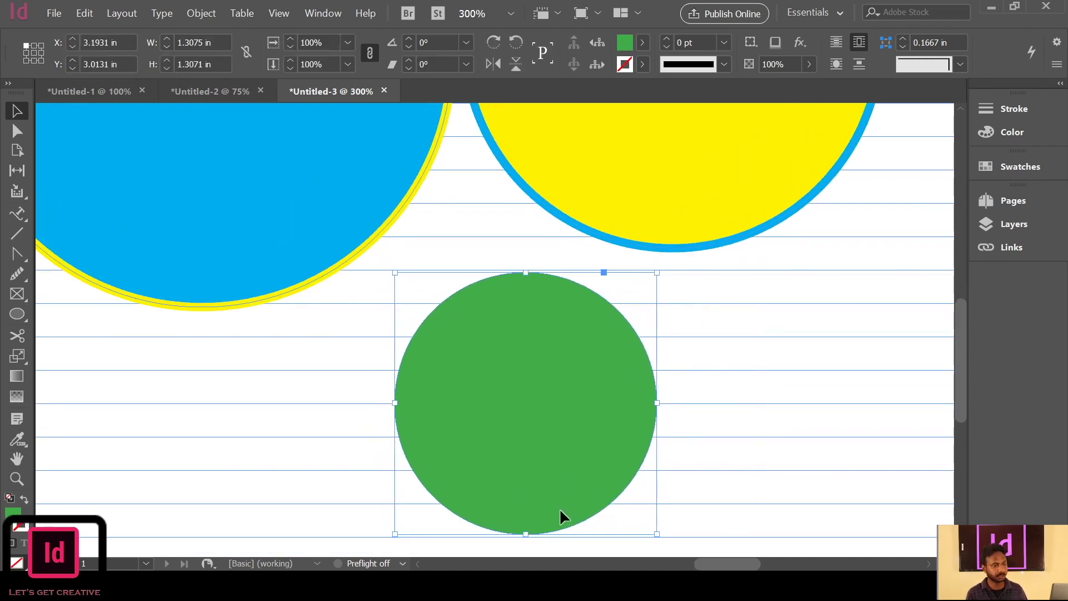
{"action": "key", "text": "ctrl+minus"}
{"action": "key", "text": "ctrl+minus"}
{"action": "key", "text": "ctrl+minus"}
{"action": "key", "text": "ctrl+minus"}
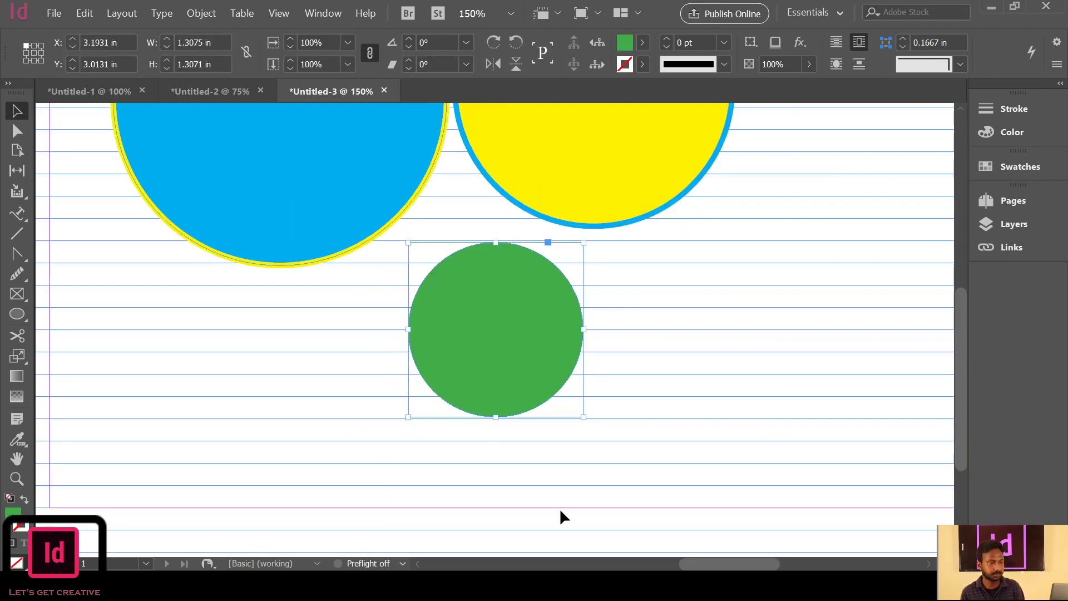
{"action": "left_click", "coordinate": [588, 384]}
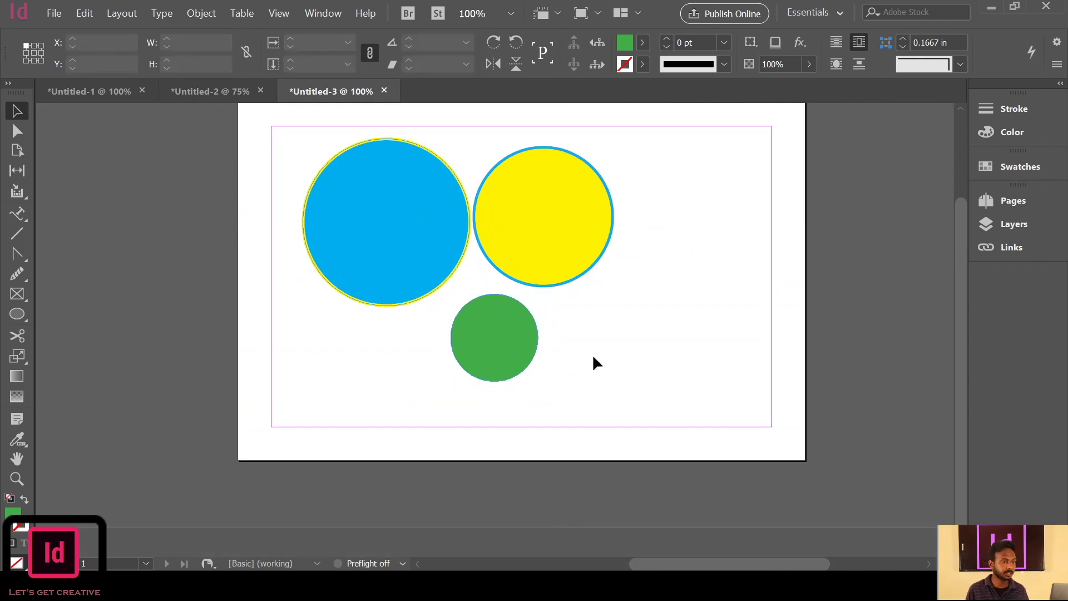
Move the green circle slightly down and left on the page and try dark blue and black 1 pt strokes on it.
{"action": "left_click_drag", "start_coordinate": [499, 338], "coordinate": [454, 349]}
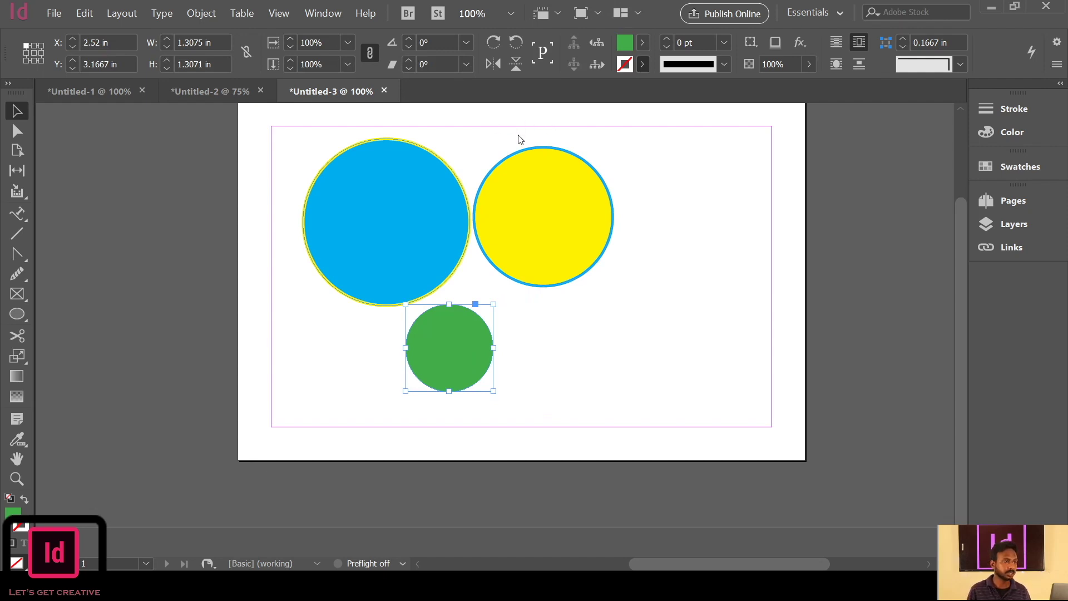
{"action": "key", "text": "comma"}
{"action": "key", "text": "Down"}
{"action": "key", "text": "Down"}
{"action": "key", "text": "Down"}
{"action": "key", "text": "Down"}
{"action": "key", "text": "Down"}
{"action": "key", "text": "Down"}
{"action": "key", "text": "Down"}
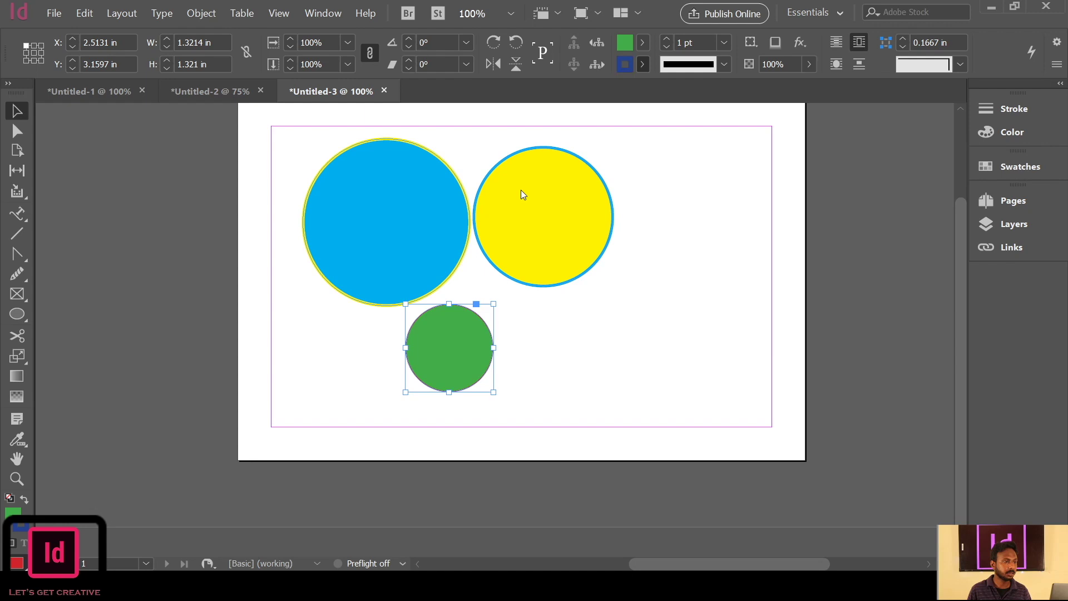
{"action": "key", "text": "Down"}
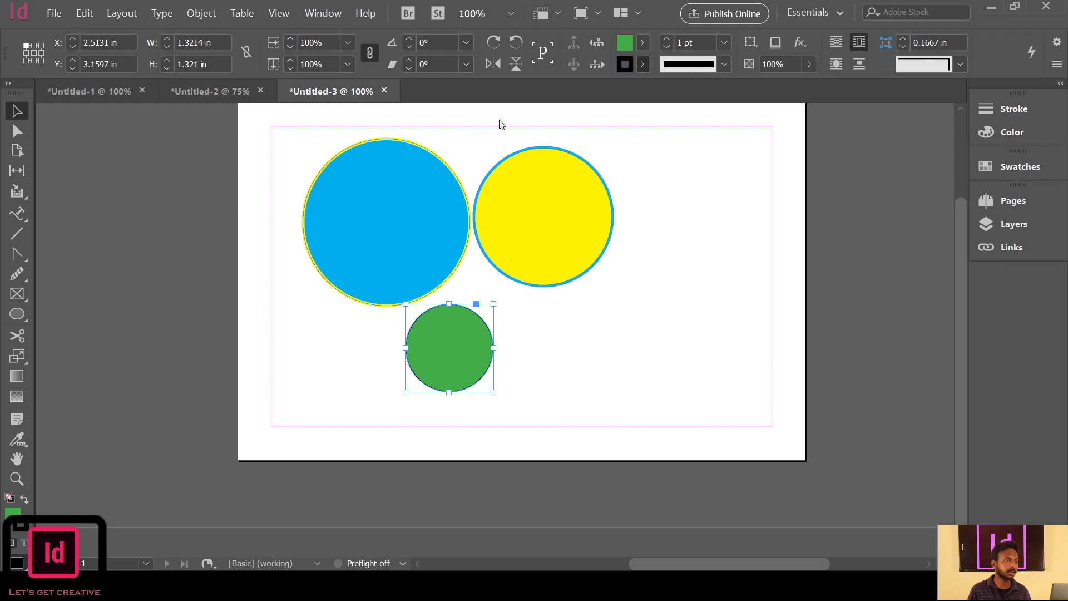
Set the green circle's stroke to none.
{"action": "key", "text": "slash"}
{"action": "left_click", "coordinate": [563, 361]}
{"action": "left_click_drag", "start_coordinate": [530, 306], "coordinate": [459, 389]}
{"action": "left_click", "coordinate": [579, 355]}
{"action": "left_click", "coordinate": [463, 346]}
Delete all three circles from the page.
{"action": "mouse_move", "coordinate": [677, 208]}
{"action": "left_mouse_down"}
{"action": "mouse_move", "coordinate": [670, 236]}
{"action": "mouse_move", "coordinate": [395, 382]}
{"action": "left_mouse_up"}
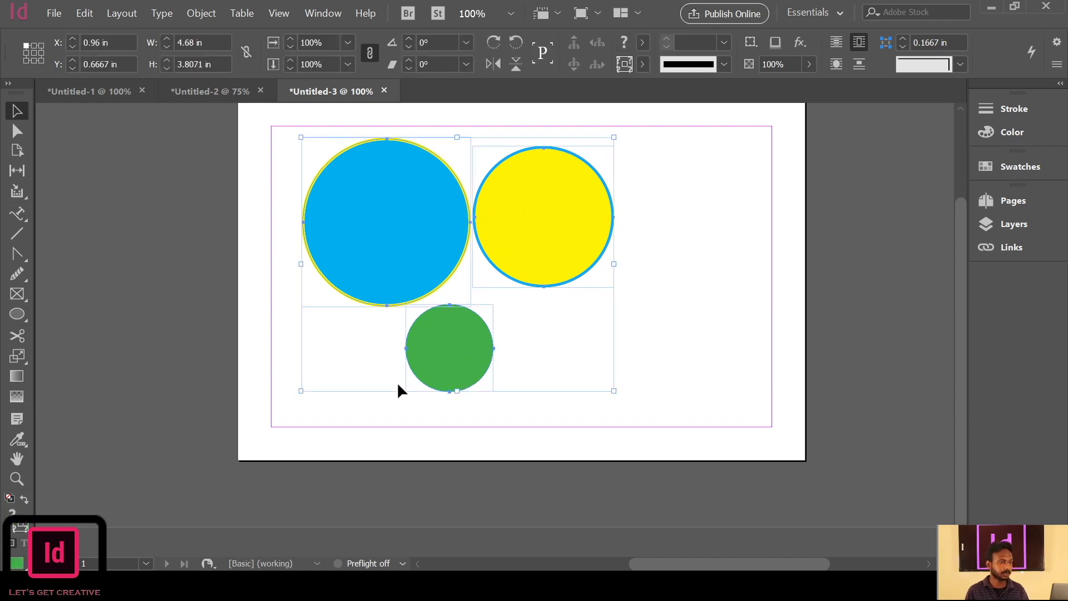
{"action": "key", "text": "Delete"}
Draw a hexagon about 2.82 × 2.17 in near the page's center with the Polygon tool and give it a yellow stroke.
{"action": "left_click", "coordinate": [23, 316]}
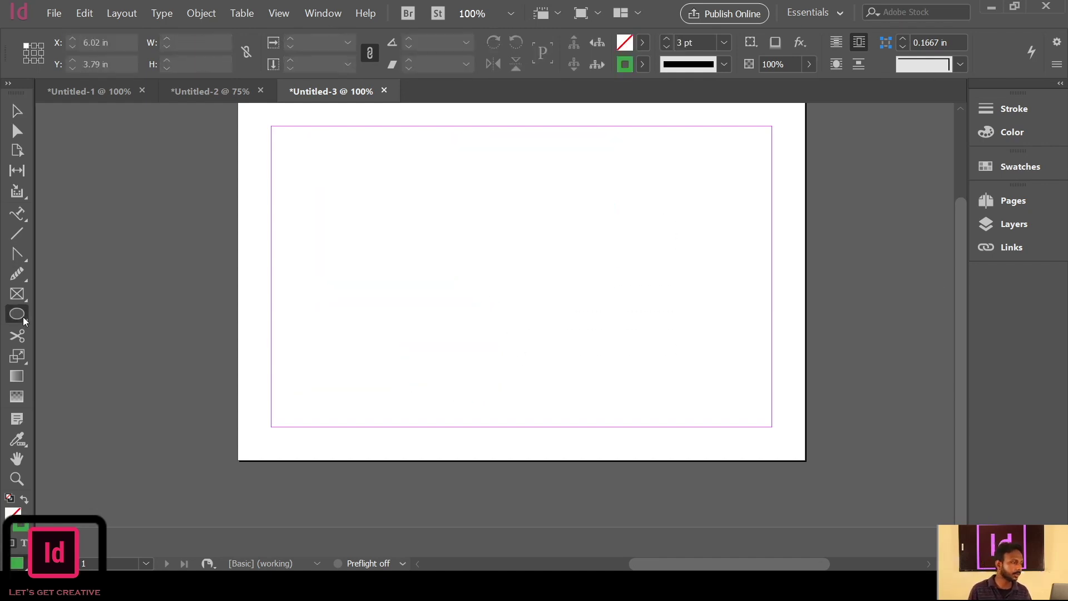
{"action": "left_click_drag", "start_coordinate": [457, 215], "coordinate": [646, 364]}
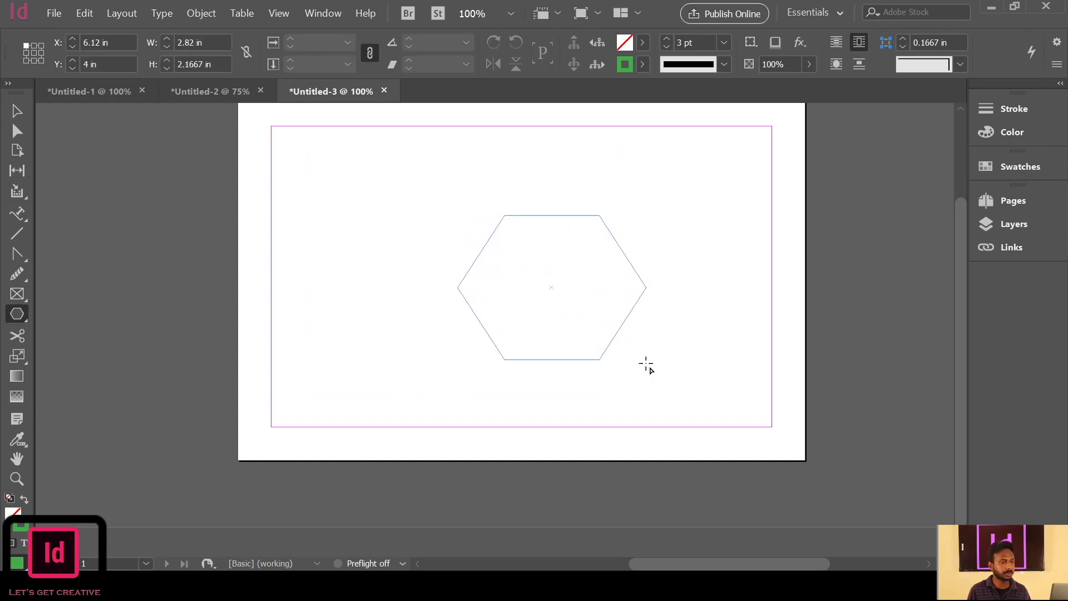
{"action": "left_click", "coordinate": [643, 64]}
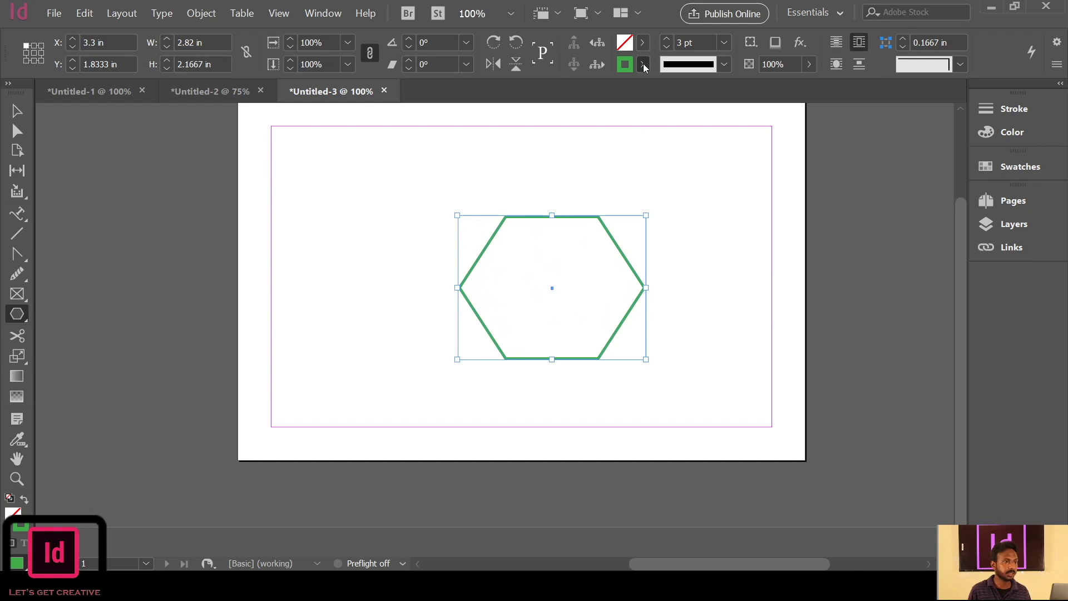
{"action": "left_click", "coordinate": [528, 225]}
{"action": "left_click", "coordinate": [710, 268]}
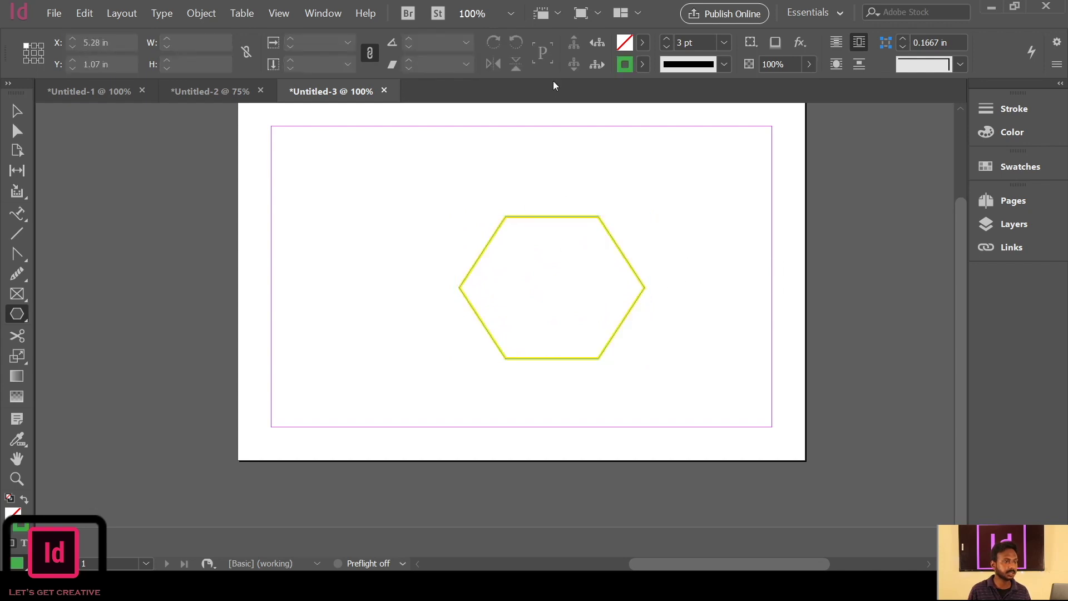
Fill the yellow-outlined hexagon with magenta.
{"action": "left_click", "coordinate": [17, 111]}
{"action": "left_click_drag", "start_coordinate": [685, 229], "coordinate": [427, 336]}
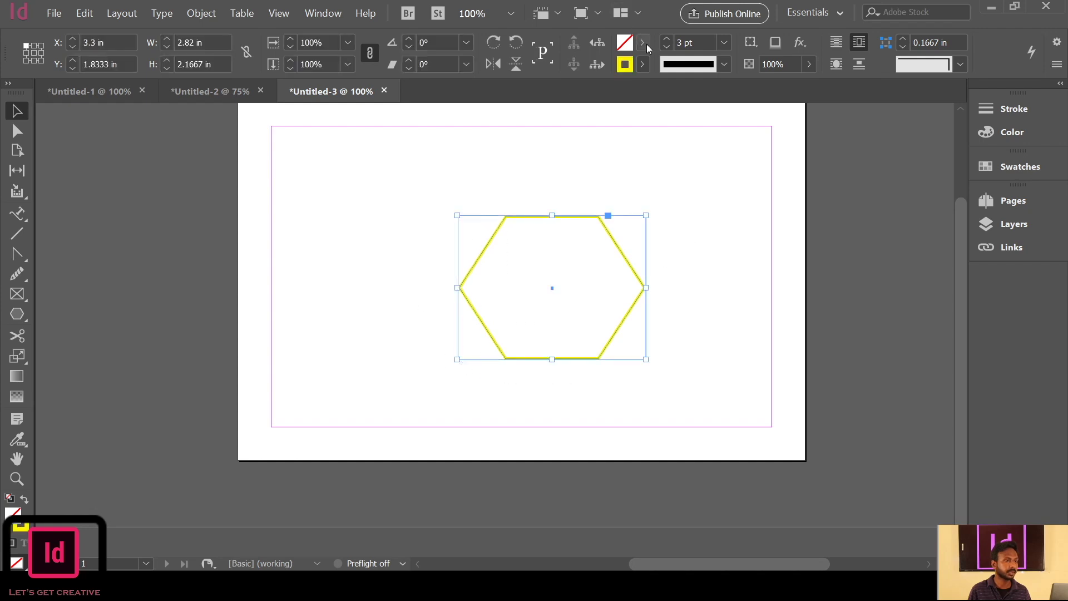
{"action": "key", "text": "comma"}
{"action": "left_click", "coordinate": [712, 322]}
Scale the hexagon down around its center to about 1.54 × 1.18 in.
{"action": "left_click", "coordinate": [603, 305]}
{"action": "left_click_drag", "start_coordinate": [645, 359], "coordinate": [604, 327]}
{"action": "left_click_drag", "start_coordinate": [649, 234], "coordinate": [499, 353]}
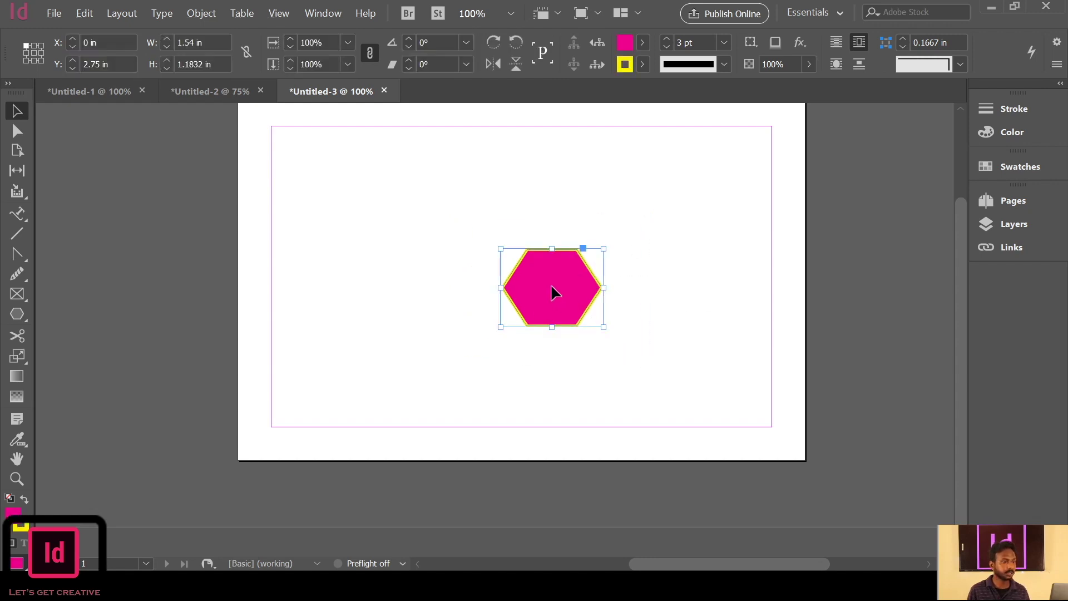
Move the magenta hexagon slightly up and left on the page and remove its stroke.
{"action": "left_click_drag", "start_coordinate": [552, 292], "coordinate": [506, 264]}
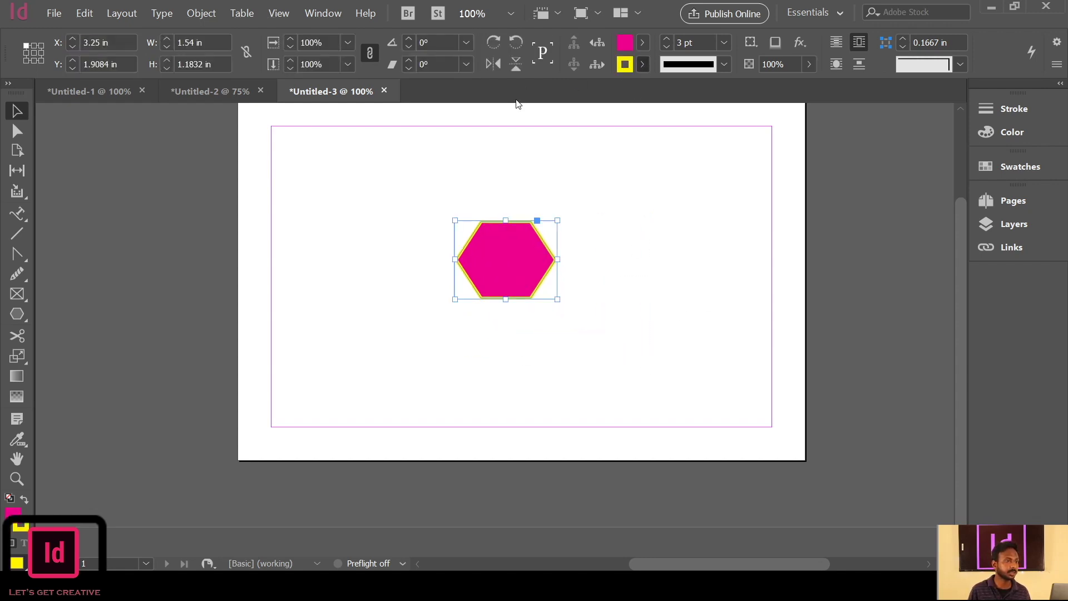
{"action": "key", "text": "slash"}
{"action": "left_click", "coordinate": [723, 283]}
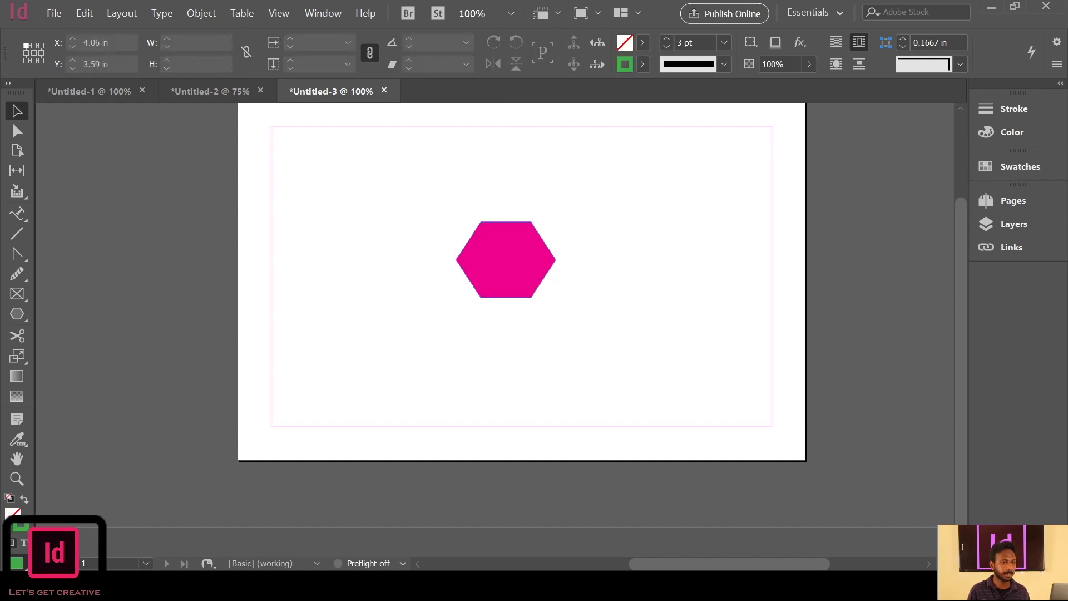